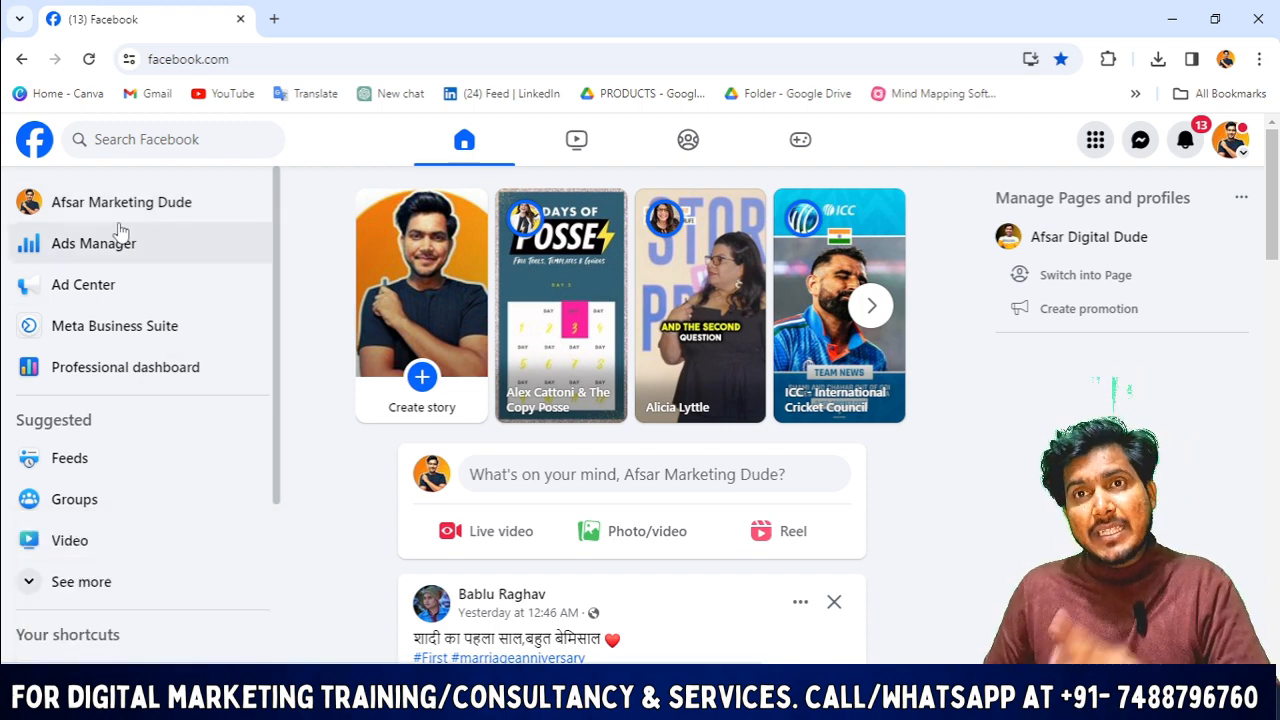
- Go to the managed marketing Page and open its Meta Business Suite
{"action": "scroll", "coordinate": [809, 316], "scroll_direction": "down", "scroll_amount": 3}
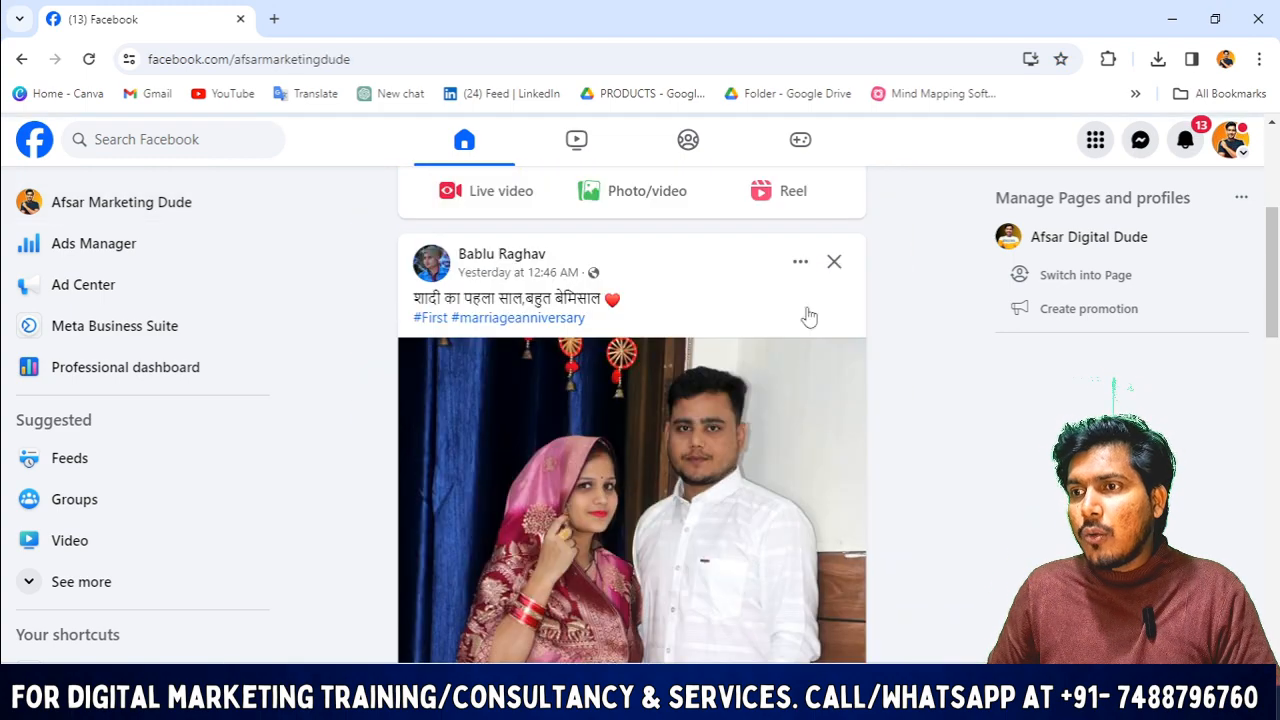
{"action": "scroll", "coordinate": [700, 385], "scroll_direction": "down", "scroll_amount": 8}
{"action": "scroll", "coordinate": [560, 540], "scroll_direction": "up", "scroll_amount": 4}
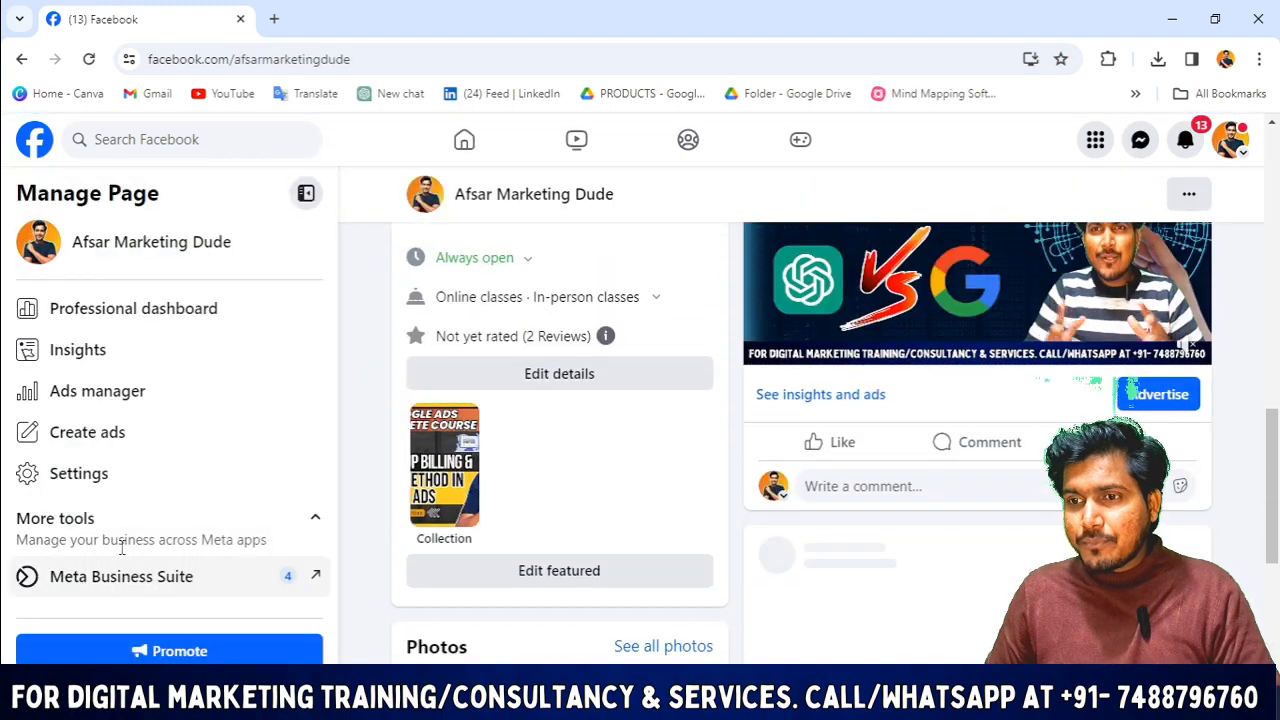
{"action": "left_click", "coordinate": [252, 566]}
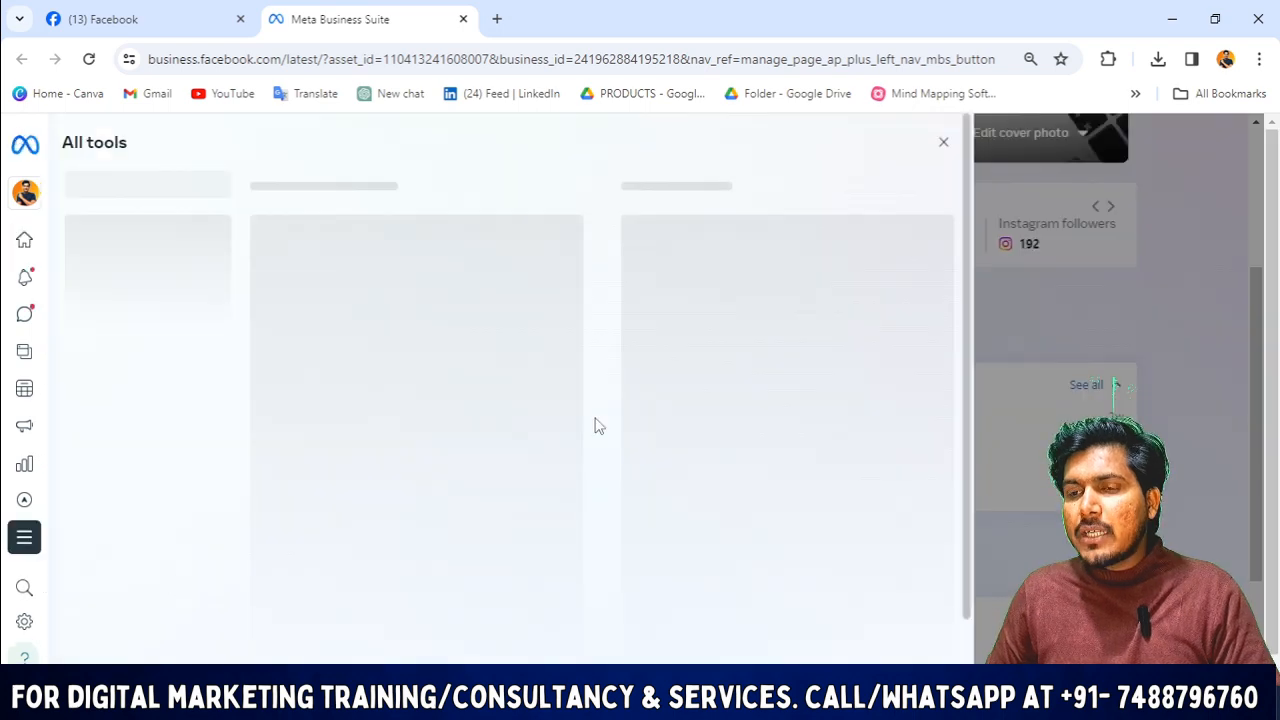
- Open Ads Manager from the Advertise section of the full tools list
{"action": "scroll", "coordinate": [370, 604], "scroll_direction": "down", "scroll_amount": 5}
{"action": "scroll", "coordinate": [408, 540], "scroll_direction": "up", "scroll_amount": 3}
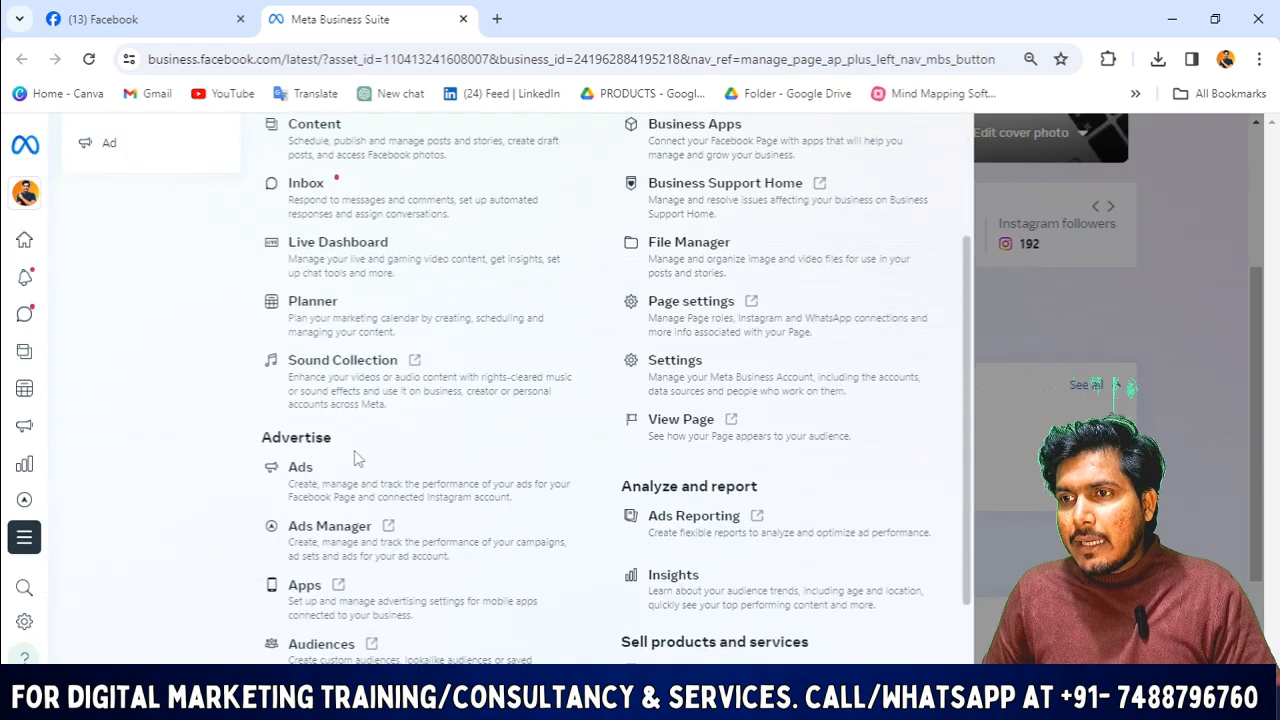
{"action": "left_click", "coordinate": [343, 557]}
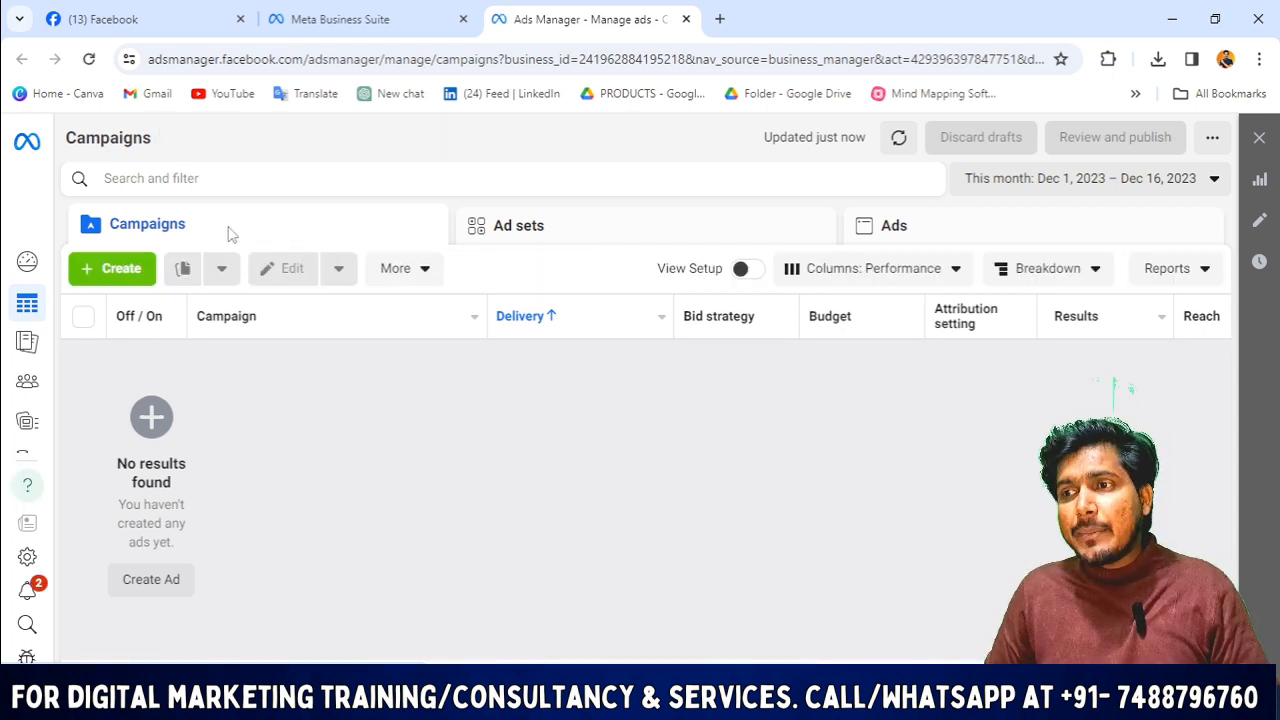
- Expand the list of ad accounts and switch to the marketing business's ad account
{"action": "left_click", "coordinate": [350, 146]}
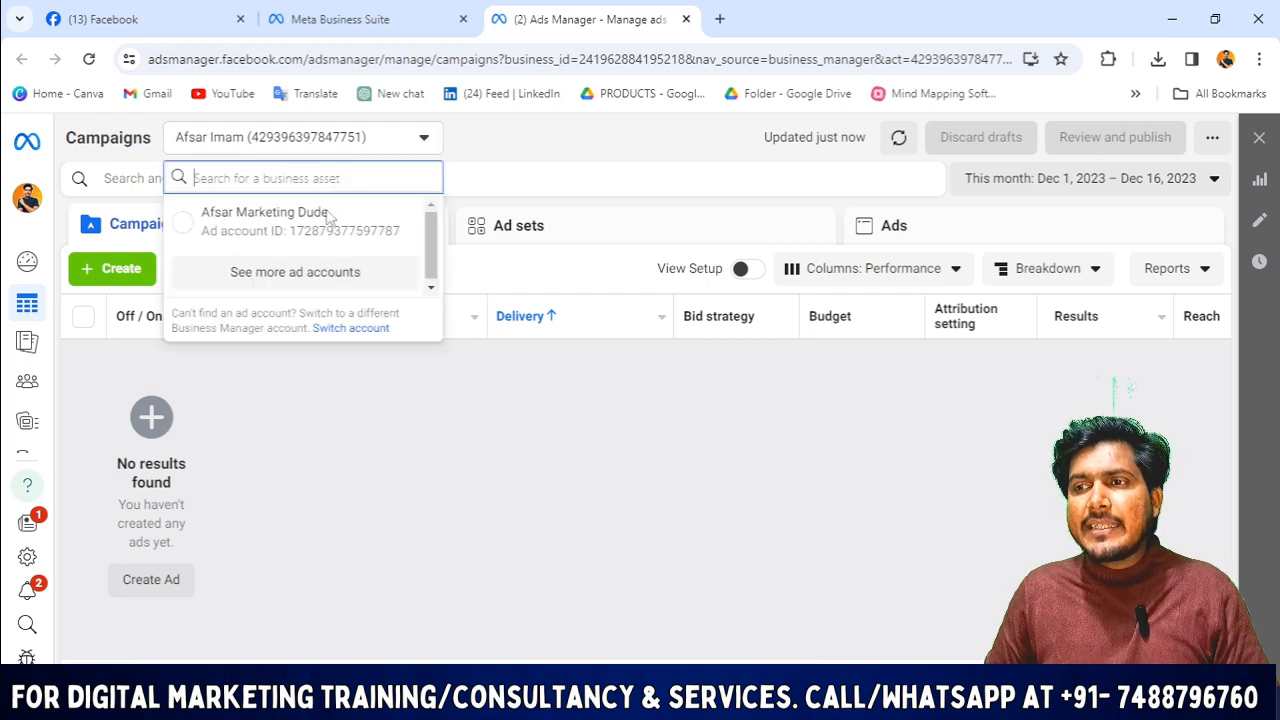
{"action": "left_click", "coordinate": [474, 156]}
{"action": "left_click", "coordinate": [408, 147]}
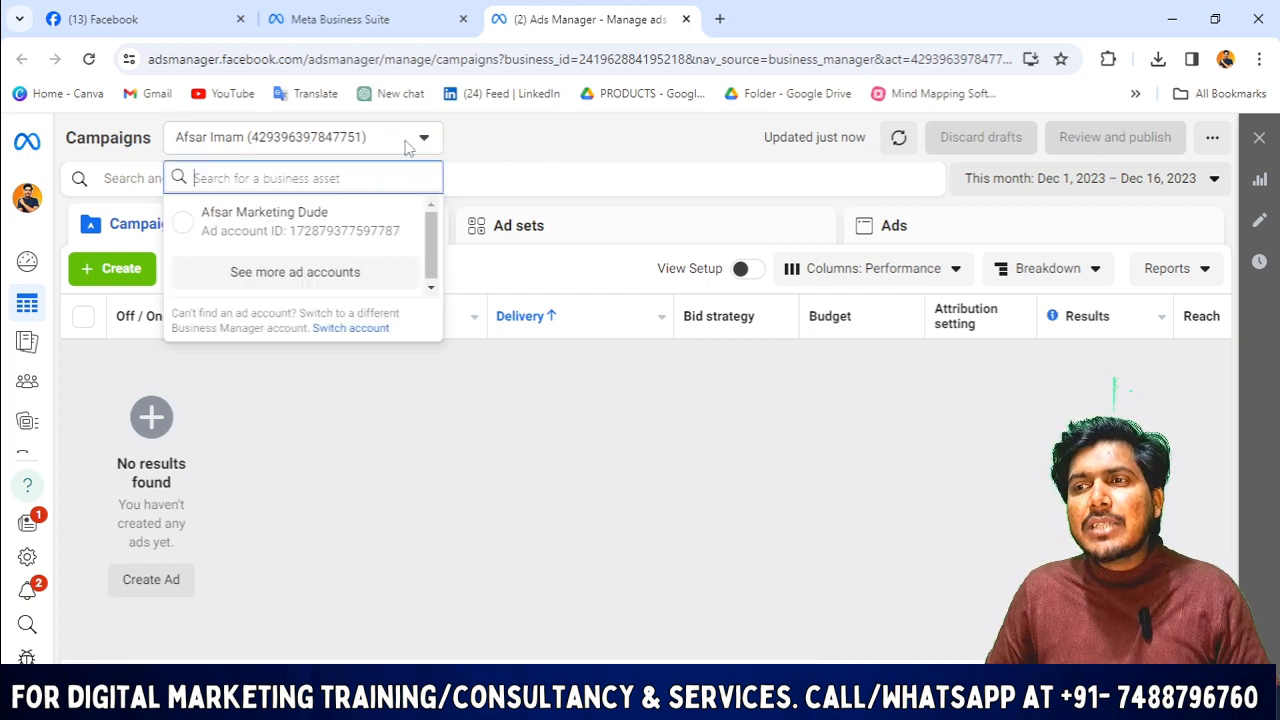
{"action": "left_click", "coordinate": [322, 274]}
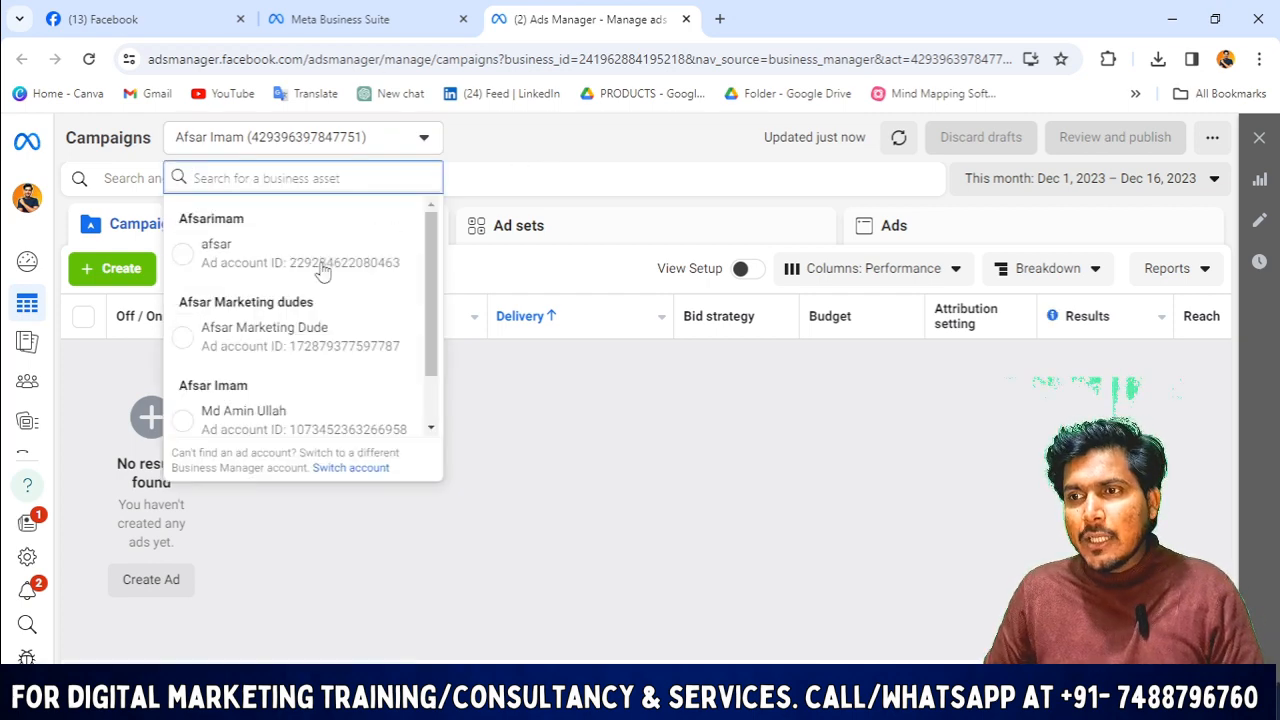
{"action": "left_click", "coordinate": [292, 341]}
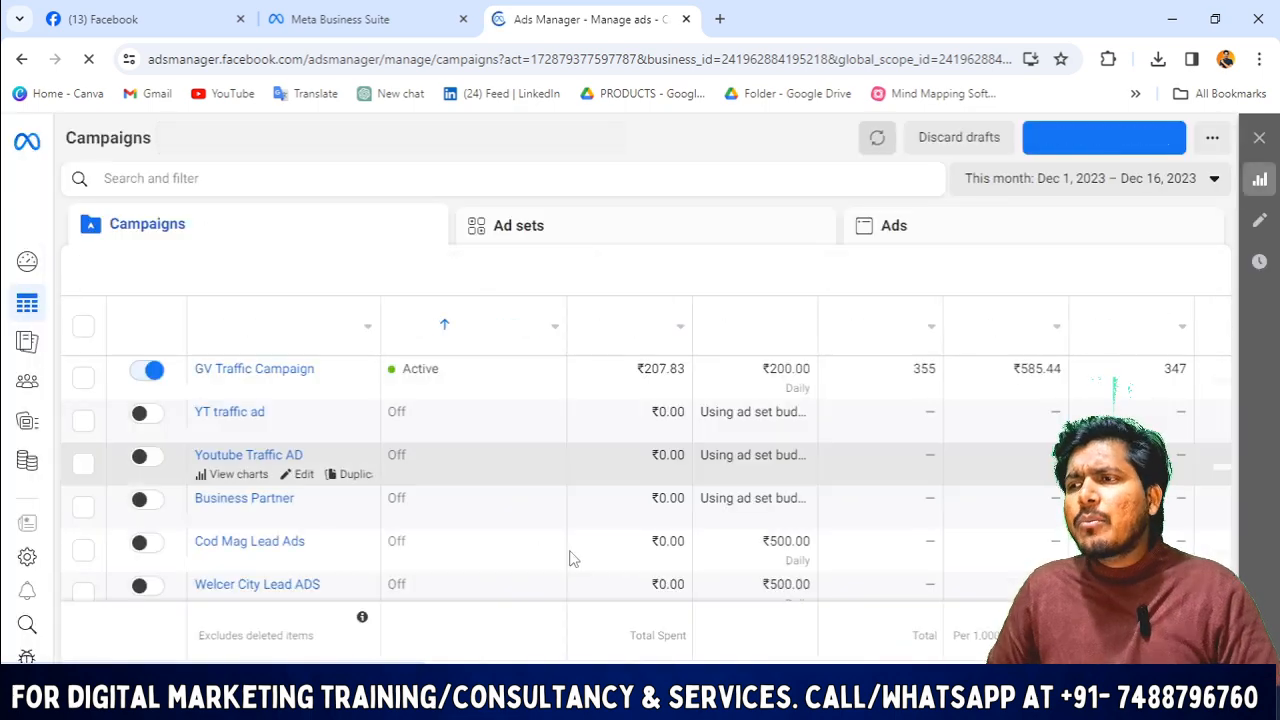
- Set the campaign reporting period to Nov 5, 2023 – Dec 16, 2023
{"action": "scroll", "coordinate": [603, 532], "scroll_direction": "down", "scroll_amount": 2}
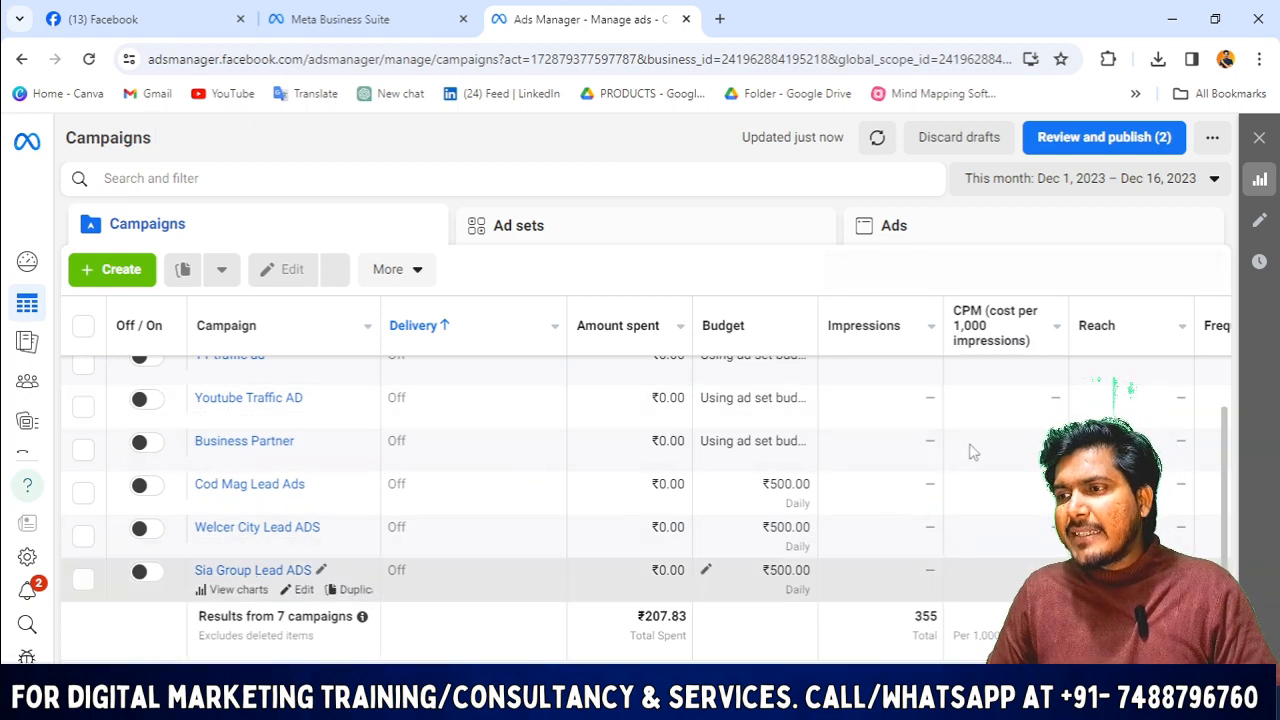
{"action": "left_click", "coordinate": [1106, 185]}
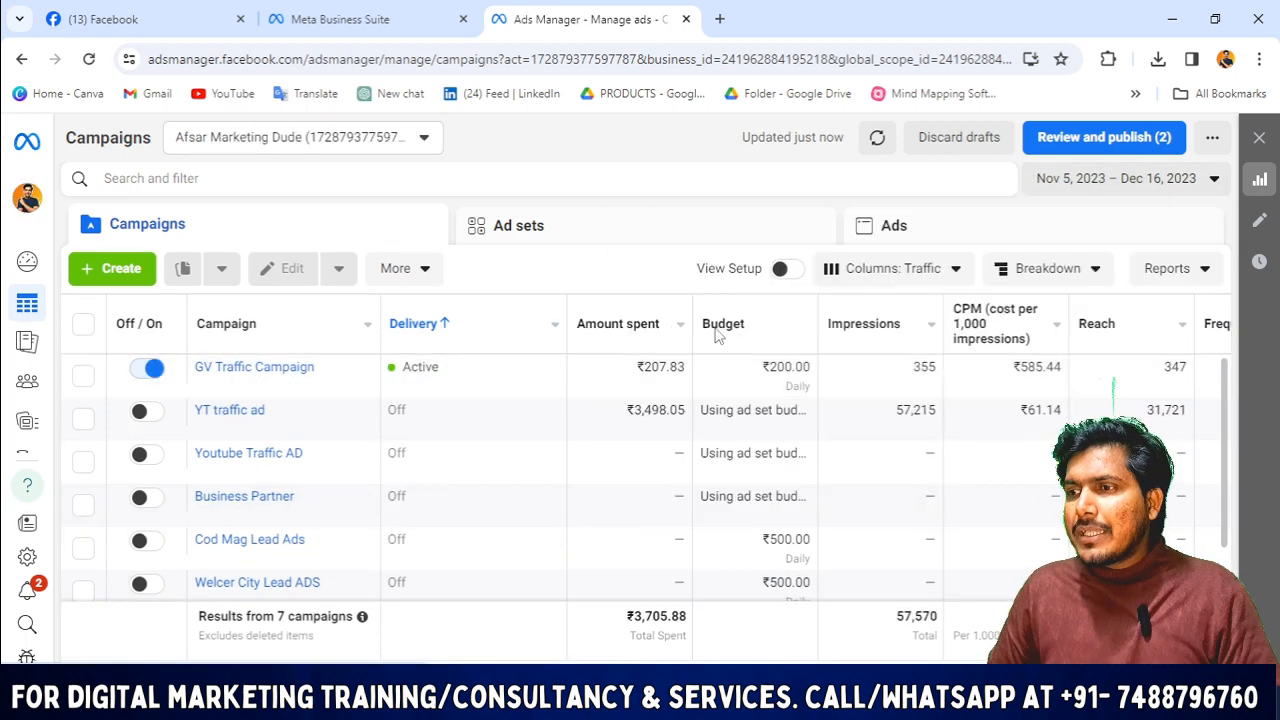
- Examine the campaign list's on/off states, delivery status, budgets, and the totals for amount spent and impressions
{"action": "scroll", "coordinate": [508, 476], "scroll_direction": "down", "scroll_amount": 1}
{"action": "scroll", "coordinate": [450, 440], "scroll_direction": "up", "scroll_amount": 2}
{"action": "scroll", "coordinate": [359, 378], "scroll_direction": "down", "scroll_amount": 2}
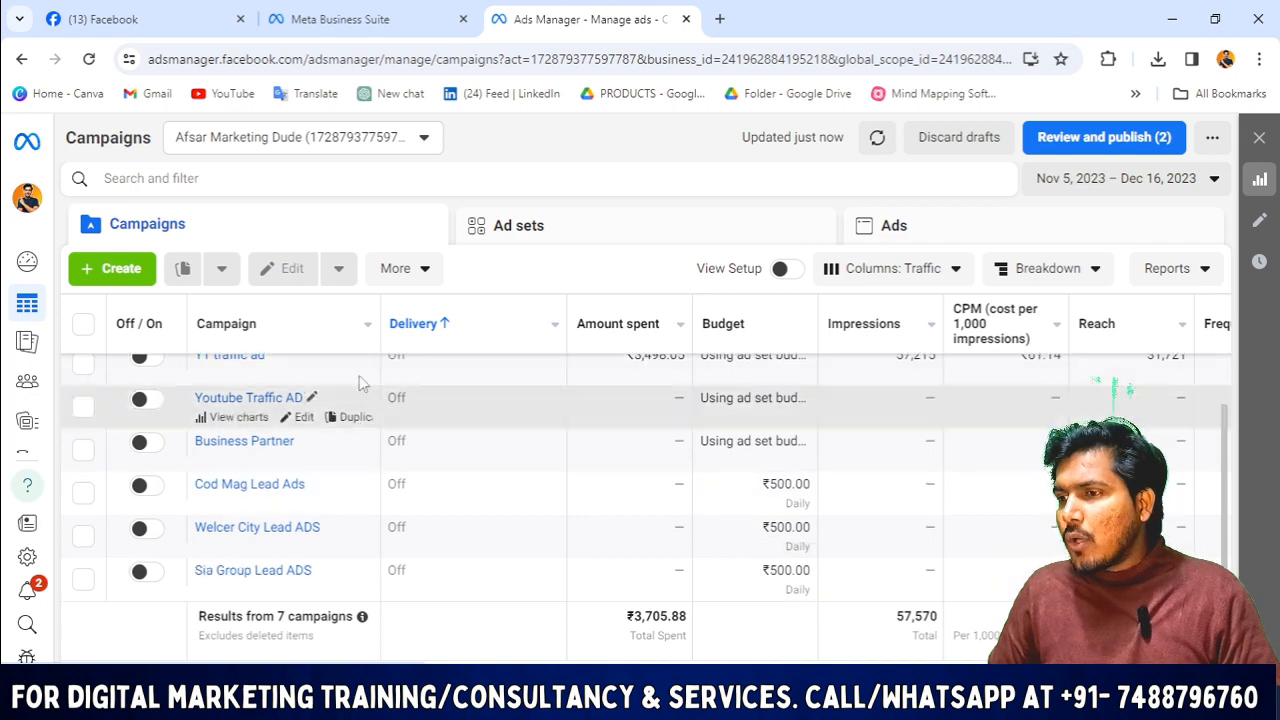
{"action": "scroll", "coordinate": [275, 358], "scroll_direction": "up", "scroll_amount": 2}
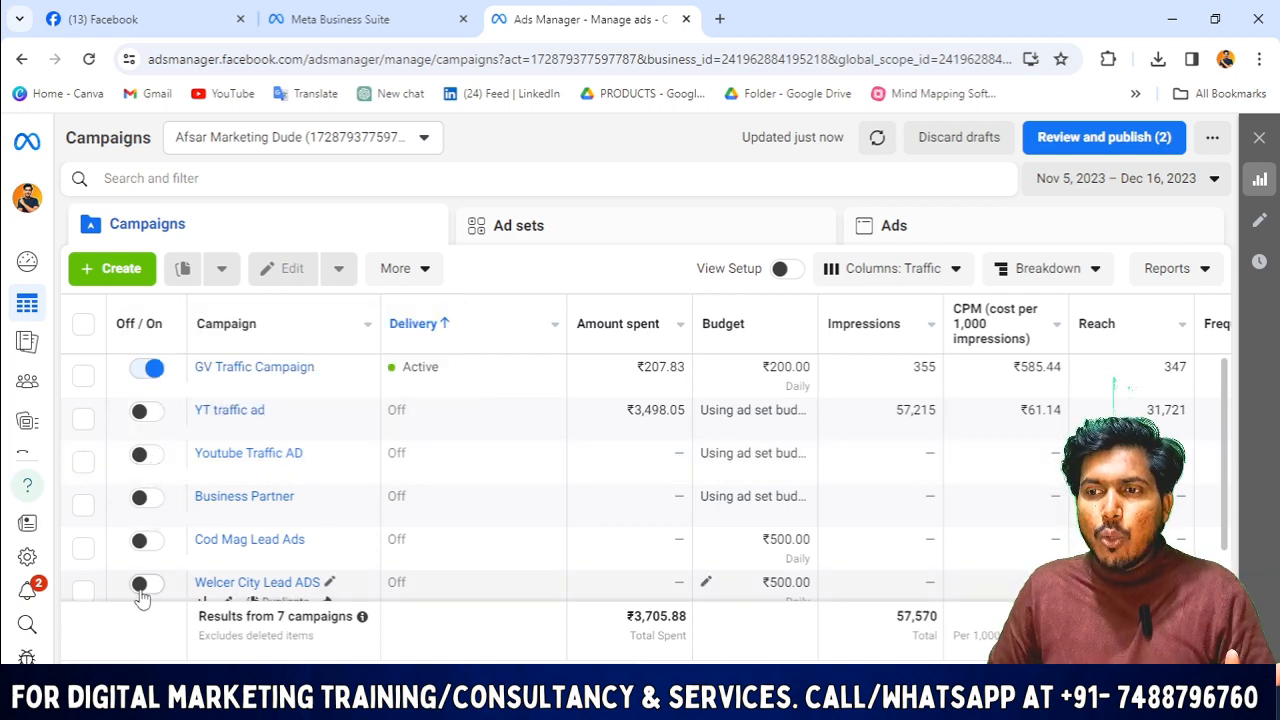
{"action": "scroll", "coordinate": [698, 495], "scroll_direction": "down", "scroll_amount": 1}
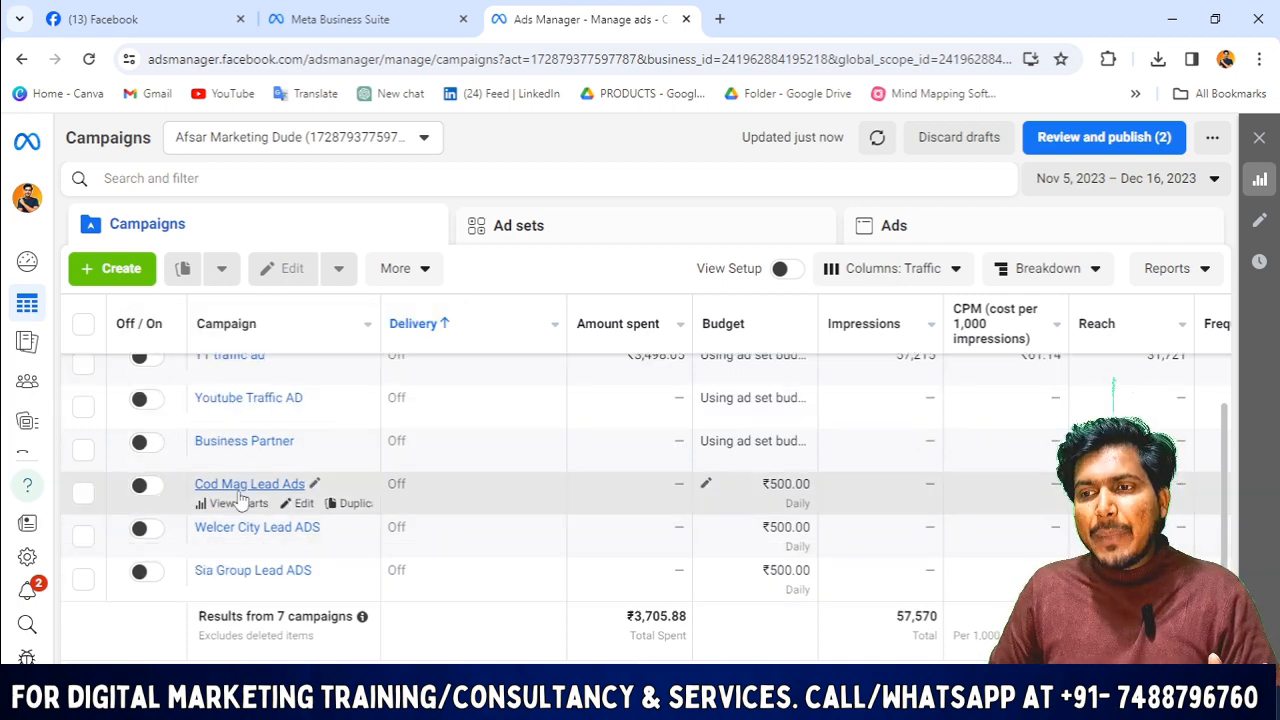
{"action": "scroll", "coordinate": [145, 440], "scroll_direction": "up", "scroll_amount": 1}
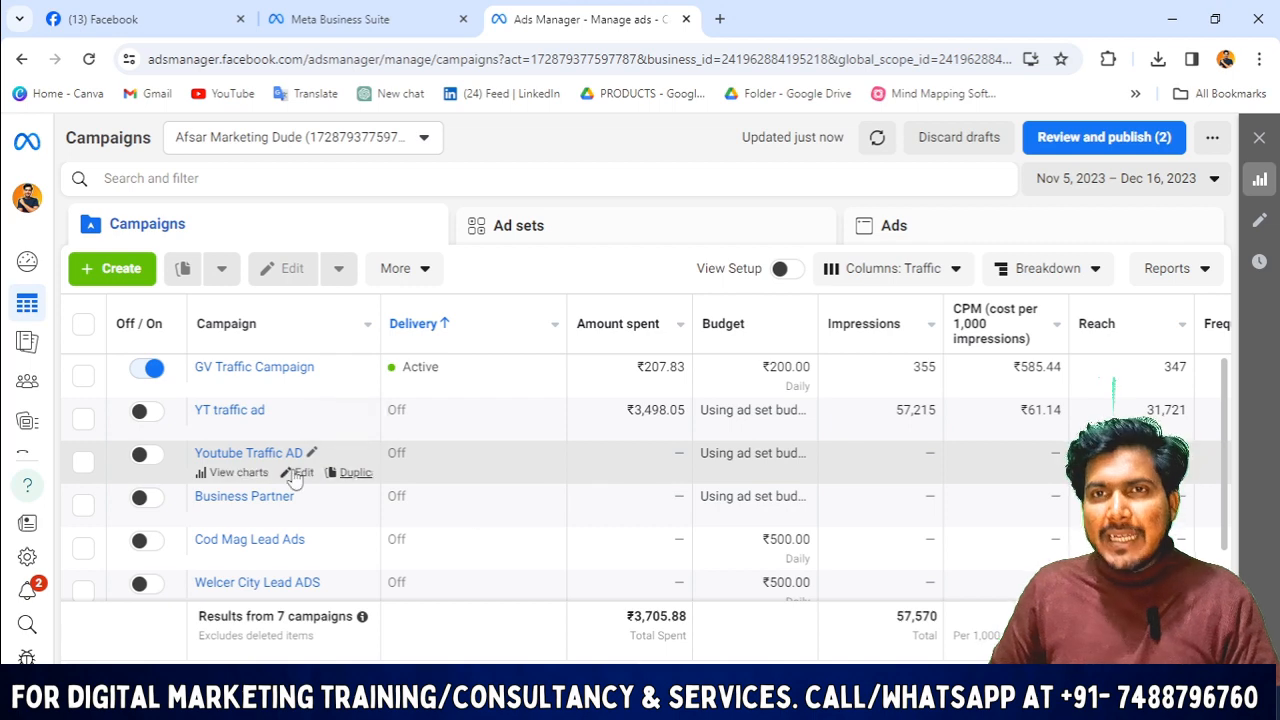
{"action": "mouse_move", "coordinate": [157, 427]}
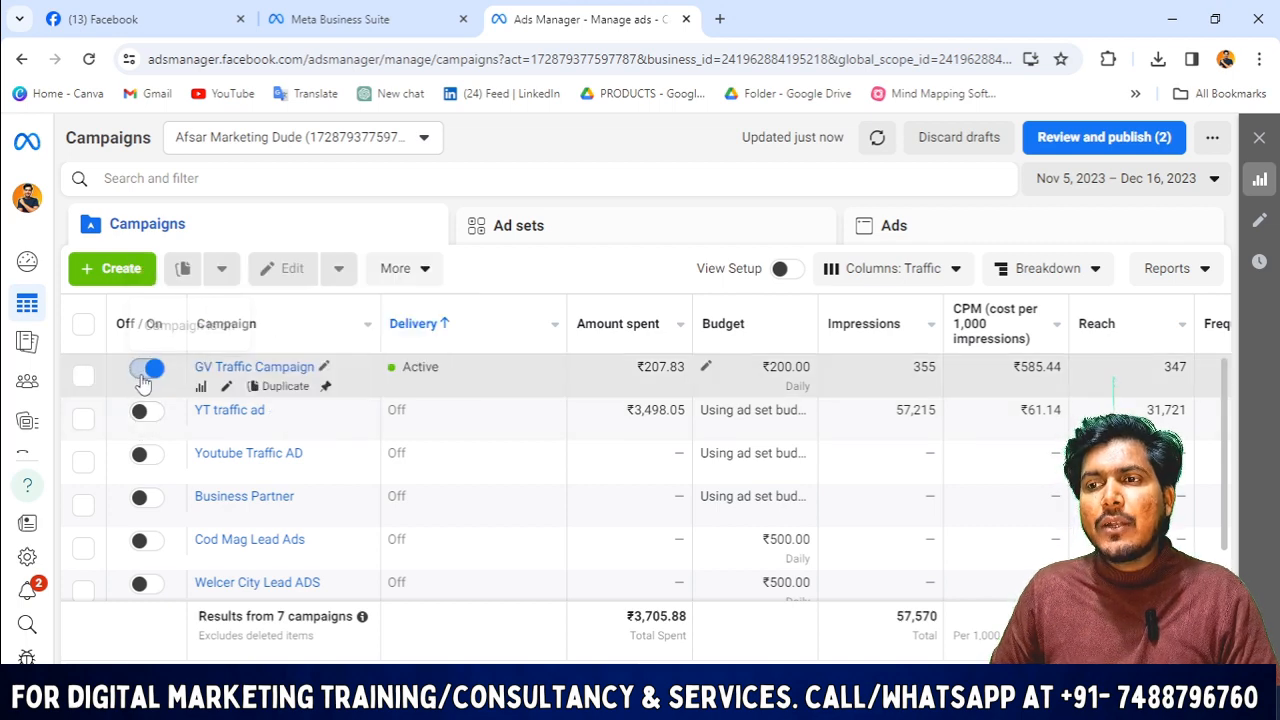
{"action": "scroll", "coordinate": [870, 520], "scroll_direction": "down", "scroll_amount": 2}
{"action": "scroll", "coordinate": [700, 600], "scroll_direction": "up", "scroll_amount": 2}
{"action": "scroll", "coordinate": [724, 632], "scroll_direction": "down", "scroll_amount": 1}
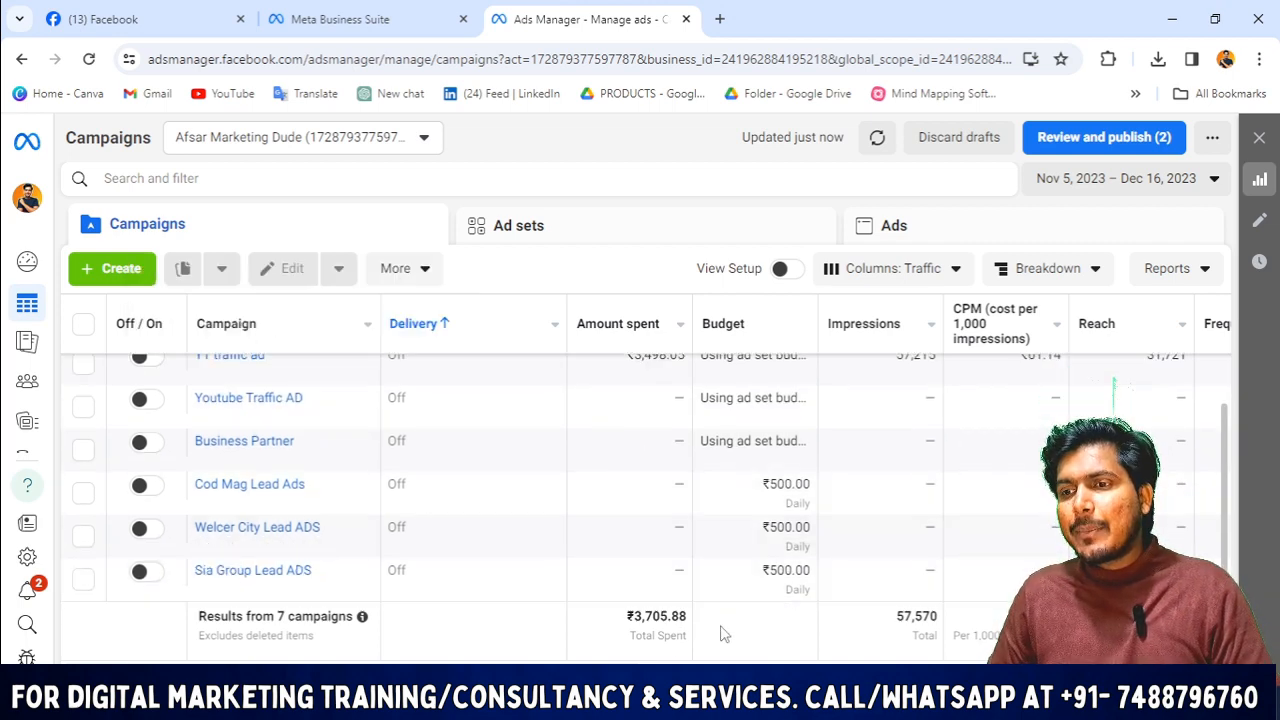
{"action": "left_click_drag", "start_coordinate": [612, 620], "coordinate": [795, 626]}
{"action": "left_click_drag", "start_coordinate": [890, 614], "coordinate": [967, 628]}
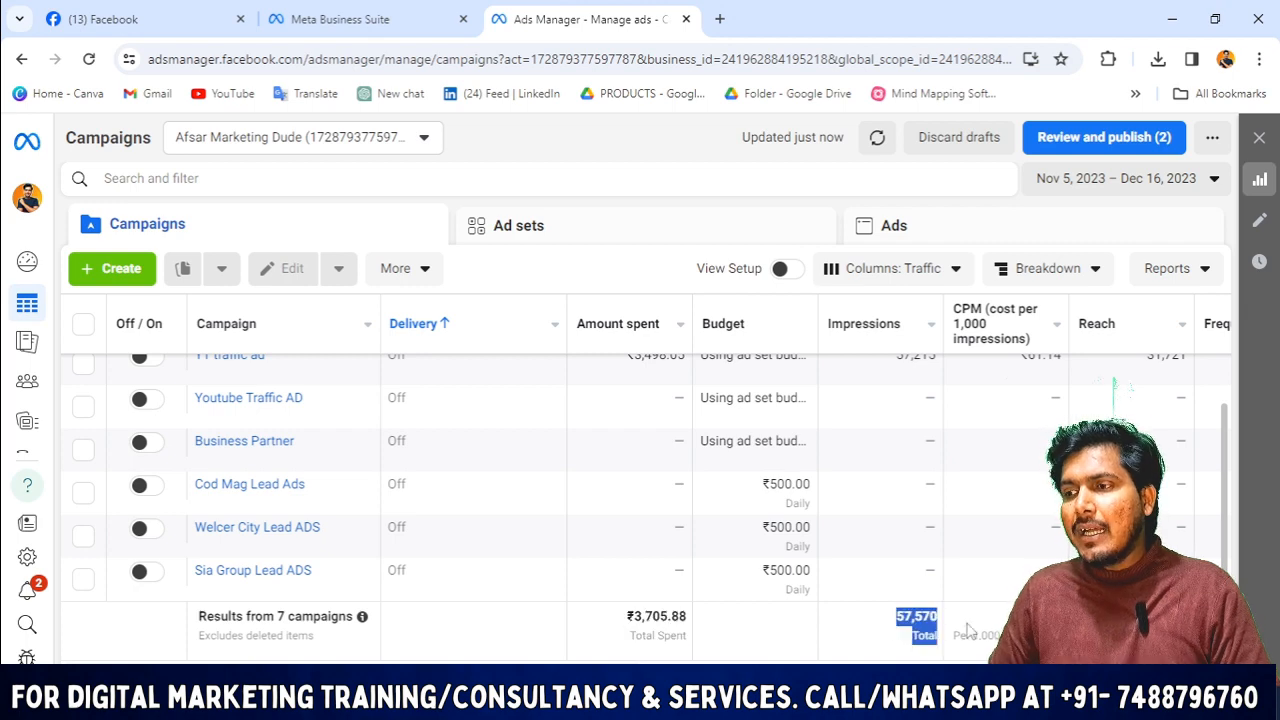
{"action": "scroll", "coordinate": [720, 500], "scroll_direction": "up", "scroll_amount": 2}
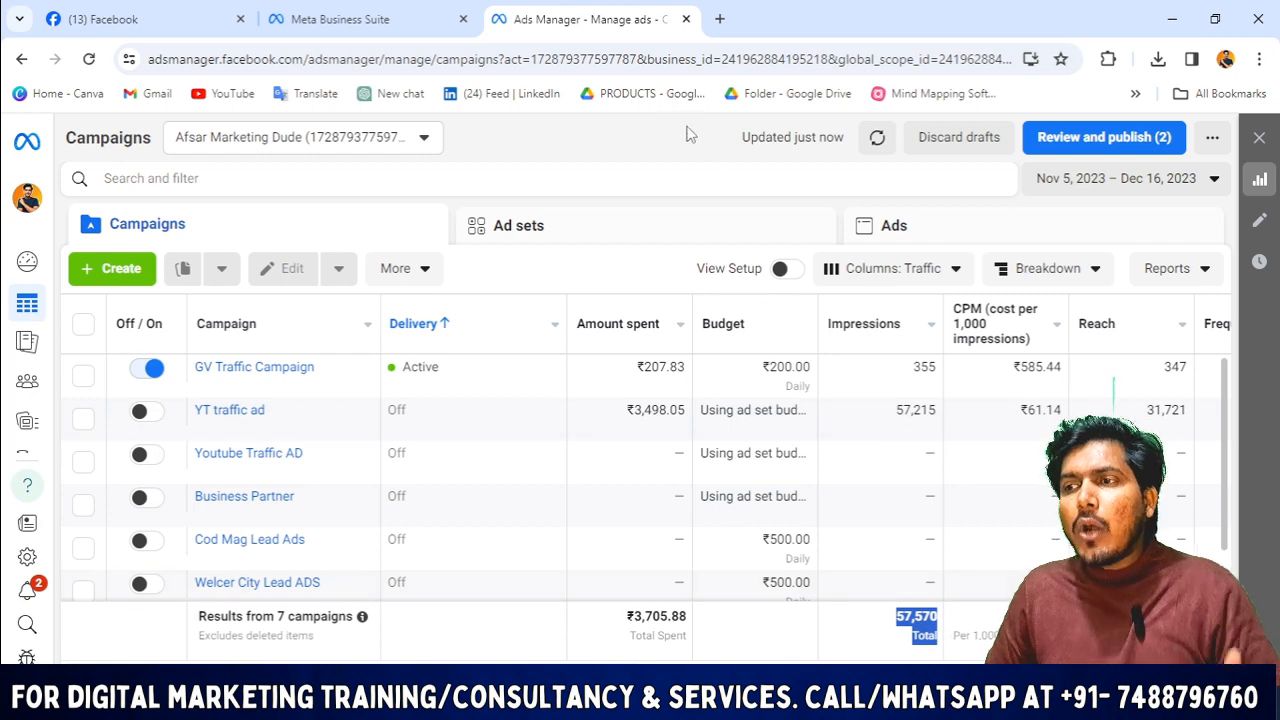
{"action": "left_click", "coordinate": [580, 62]}
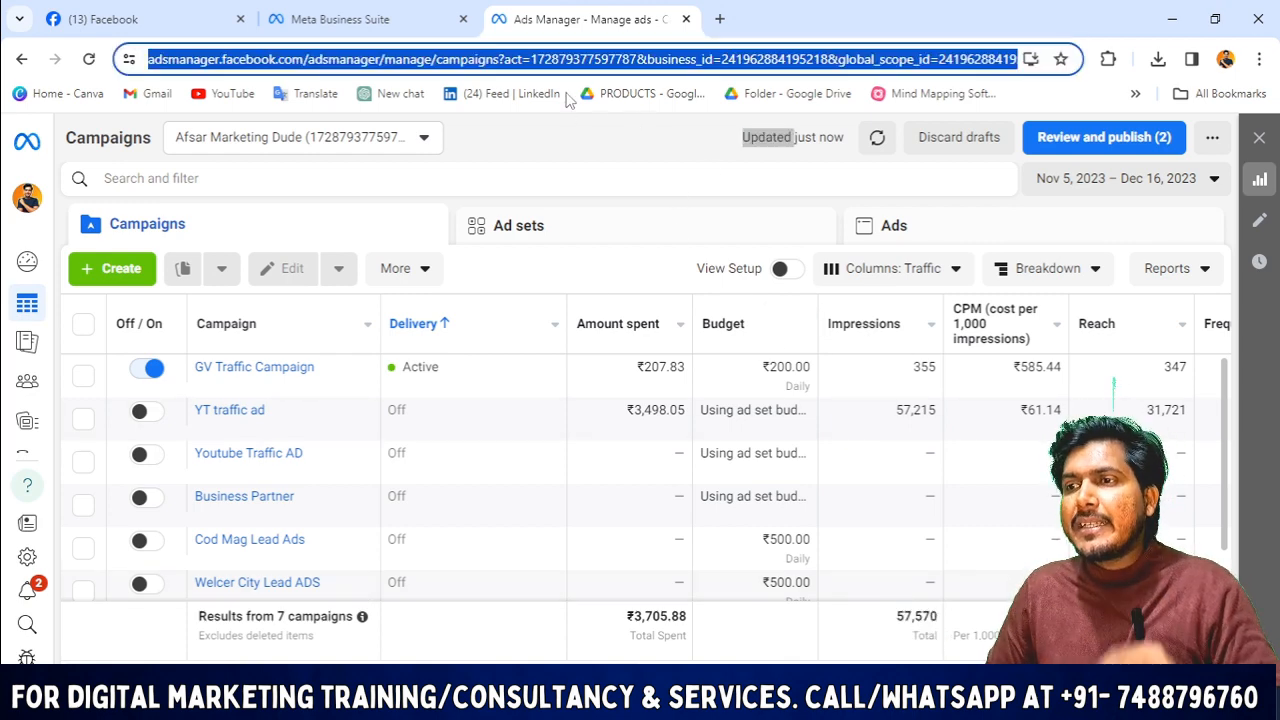
{"action": "left_click", "coordinate": [537, 147]}
- Start creating a new campaign and bring up the choice of campaign objectives
{"action": "left_click", "coordinate": [95, 275]}
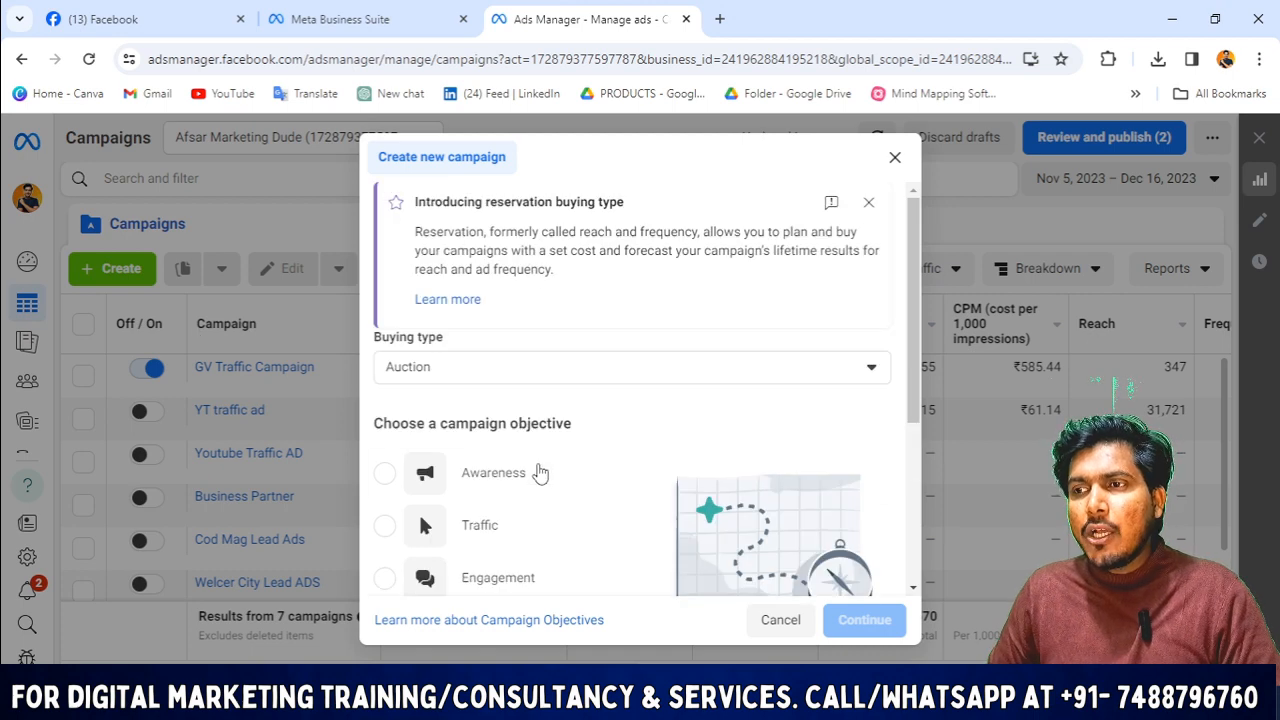
{"action": "scroll", "coordinate": [540, 475], "scroll_direction": "down", "scroll_amount": 3}
{"action": "scroll", "coordinate": [585, 432], "scroll_direction": "up", "scroll_amount": 3}
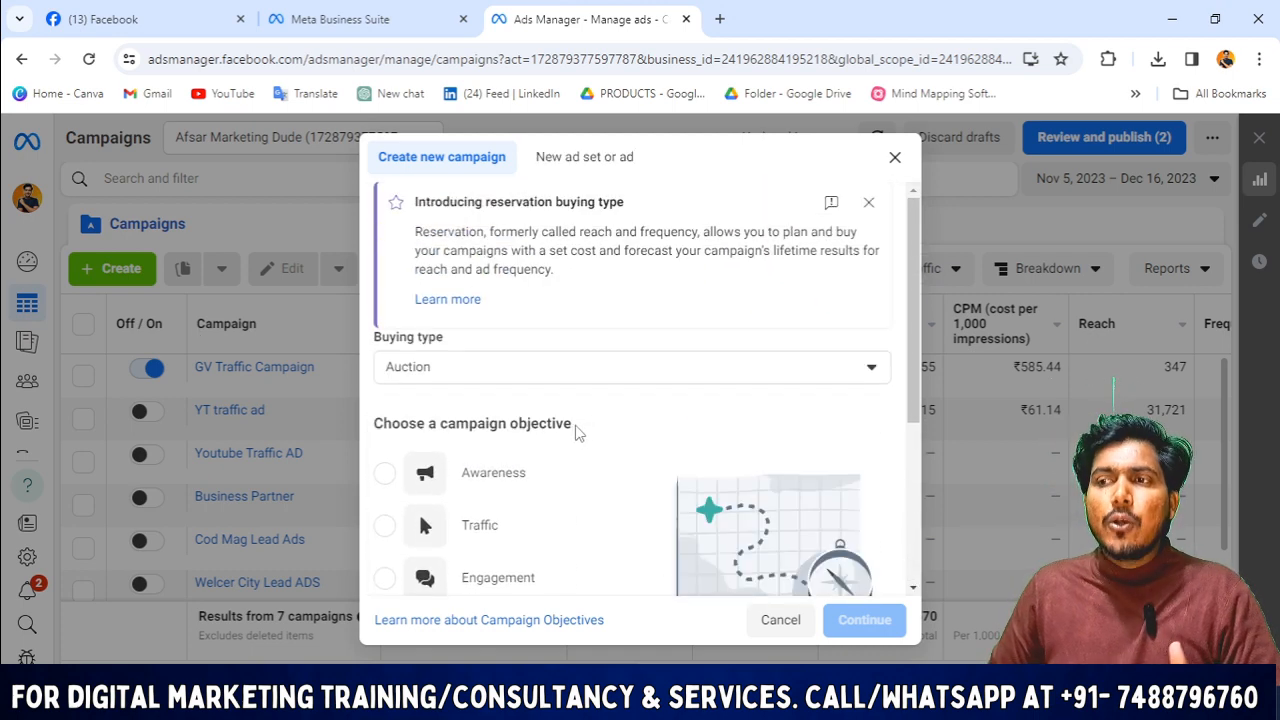
{"action": "scroll", "coordinate": [575, 430], "scroll_direction": "down", "scroll_amount": 1}
{"action": "left_click_drag", "start_coordinate": [605, 337], "coordinate": [388, 336]}
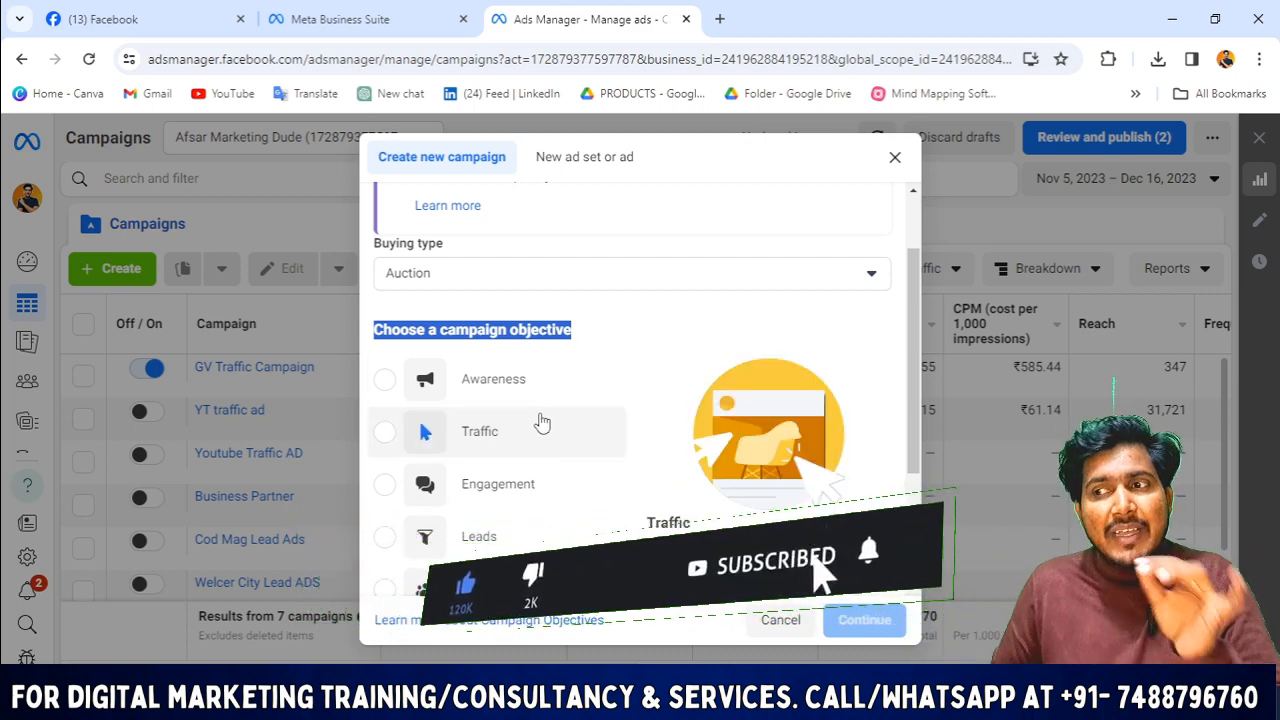
- Choose the Traffic objective and review its description and the uses it is good for
{"action": "left_click", "coordinate": [488, 392]}
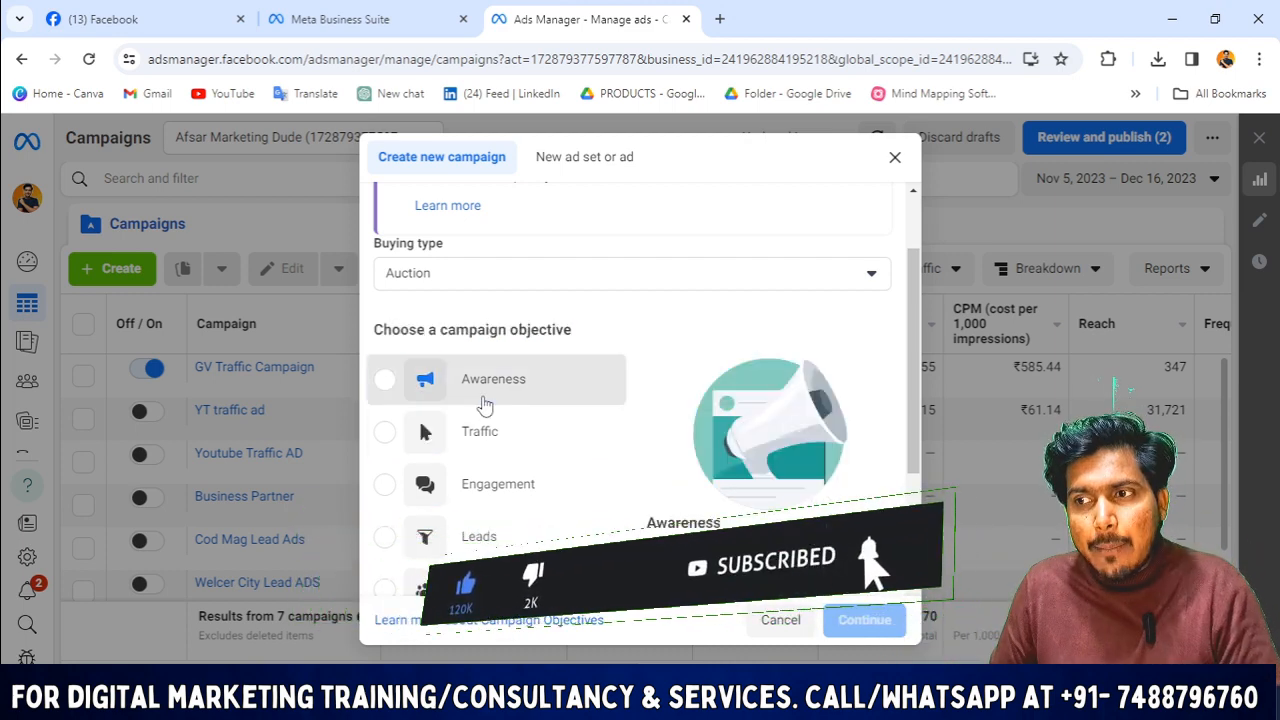
{"action": "left_click", "coordinate": [488, 456]}
{"action": "scroll", "coordinate": [600, 485], "scroll_direction": "down", "scroll_amount": 1}
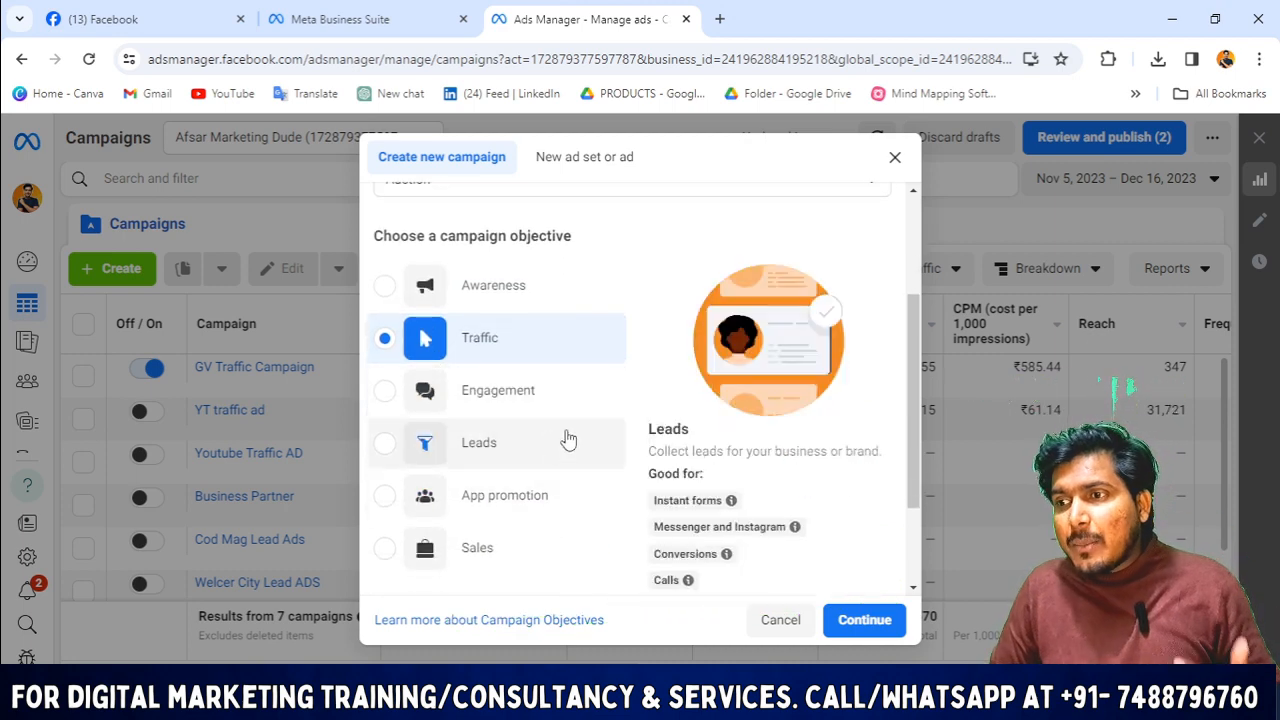
{"action": "scroll", "coordinate": [795, 551], "scroll_direction": "down", "scroll_amount": 1}
{"action": "scroll", "coordinate": [795, 551], "scroll_direction": "down", "scroll_amount": 1}
{"action": "mouse_move", "coordinate": [660, 471]}
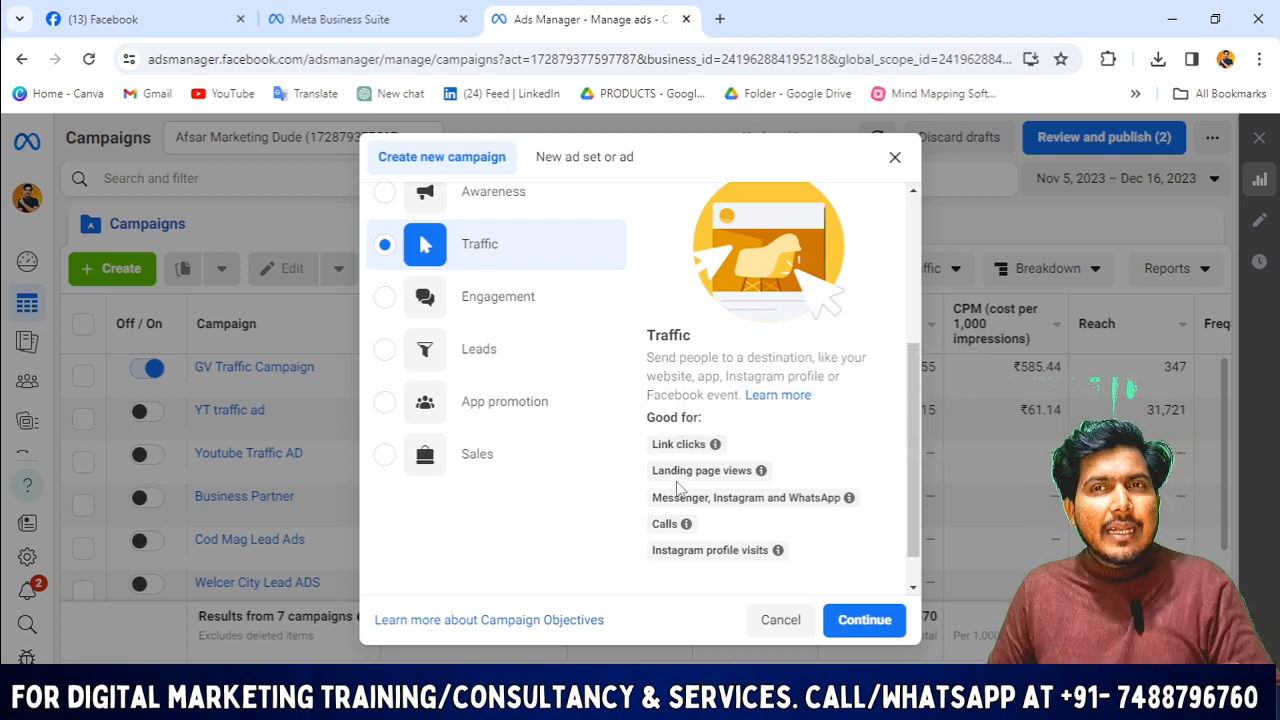
{"action": "mouse_move", "coordinate": [687, 495]}
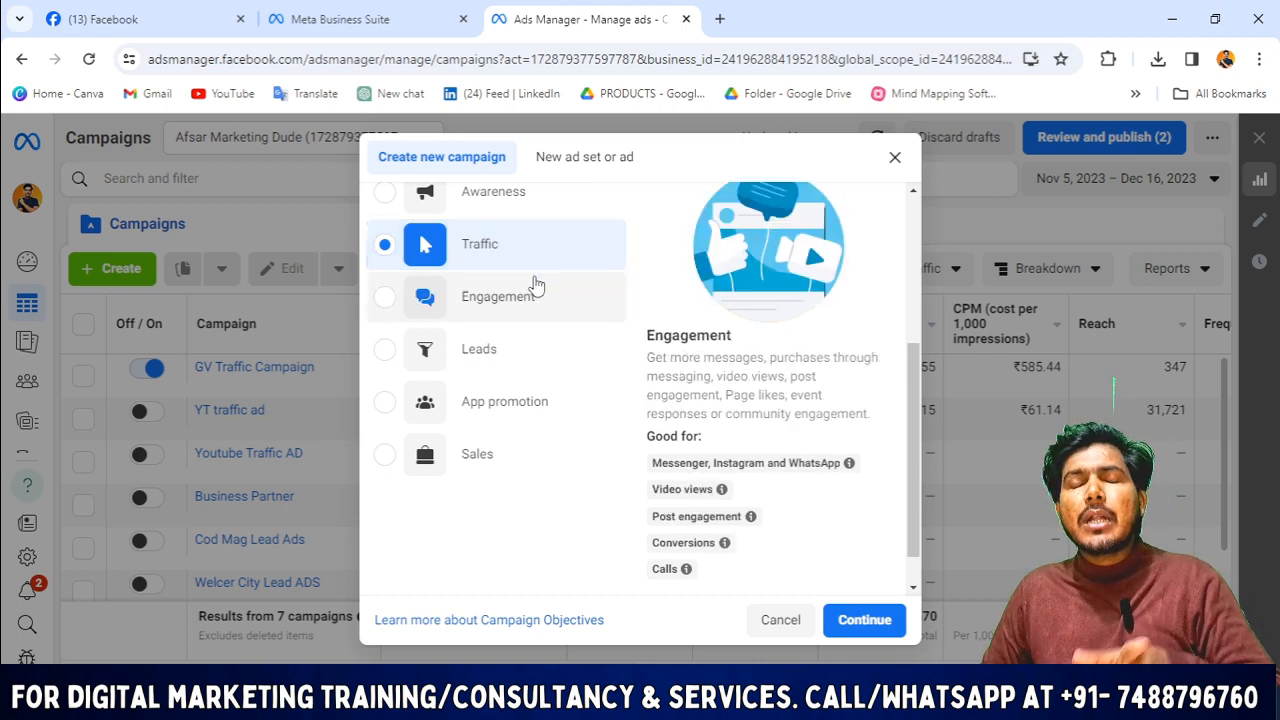
- Select the Engagement, Leads and App promotion objectives in turn to compare what each is good for
{"action": "left_click", "coordinate": [496, 297]}
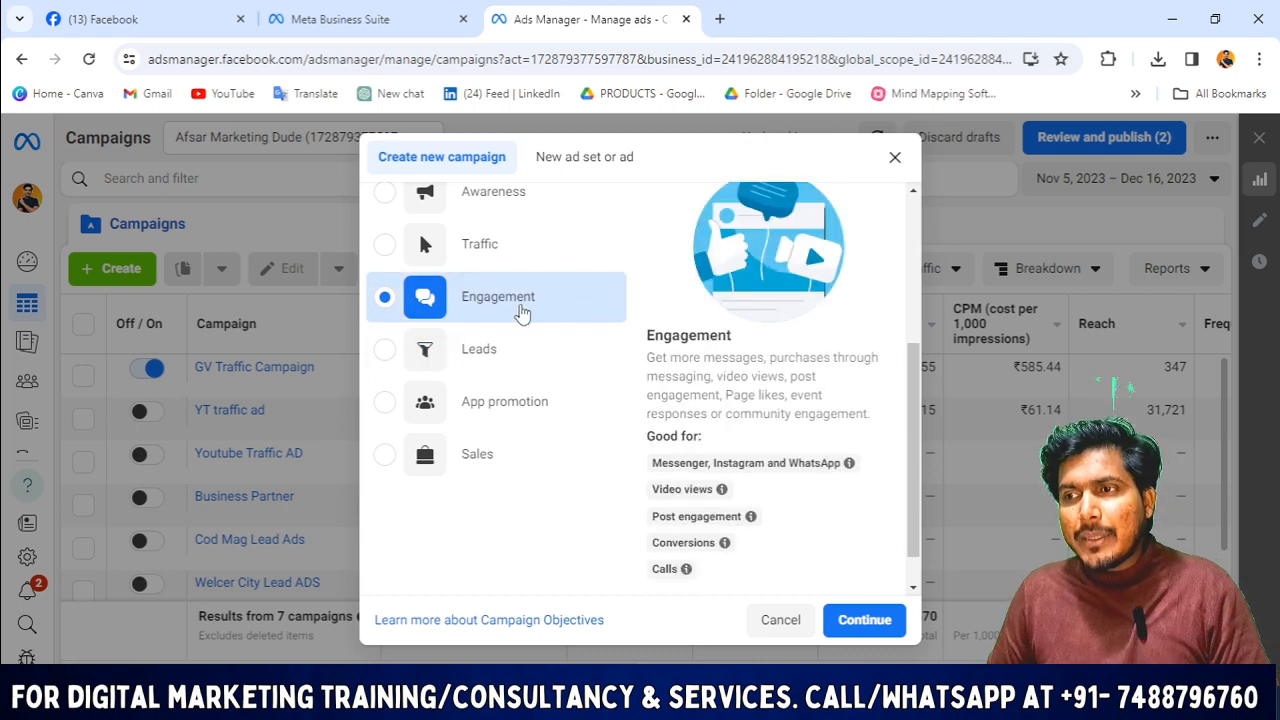
{"action": "mouse_move", "coordinate": [724, 542]}
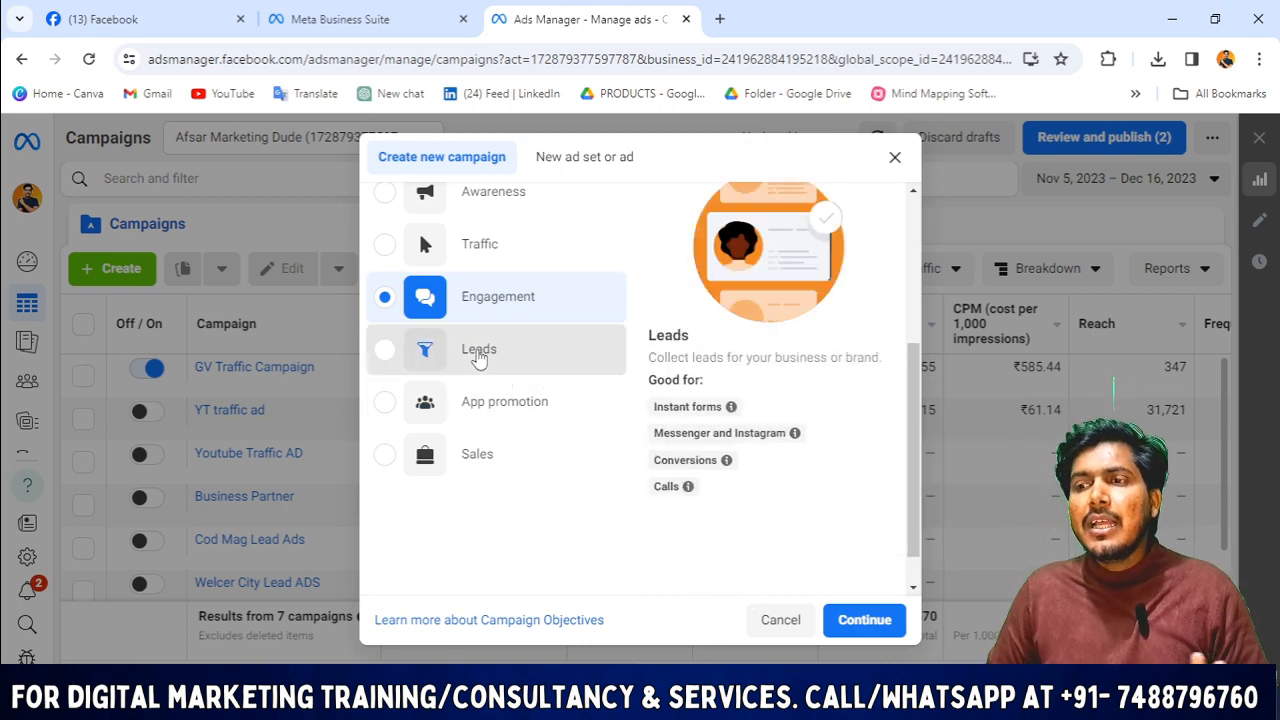
{"action": "left_click", "coordinate": [479, 358]}
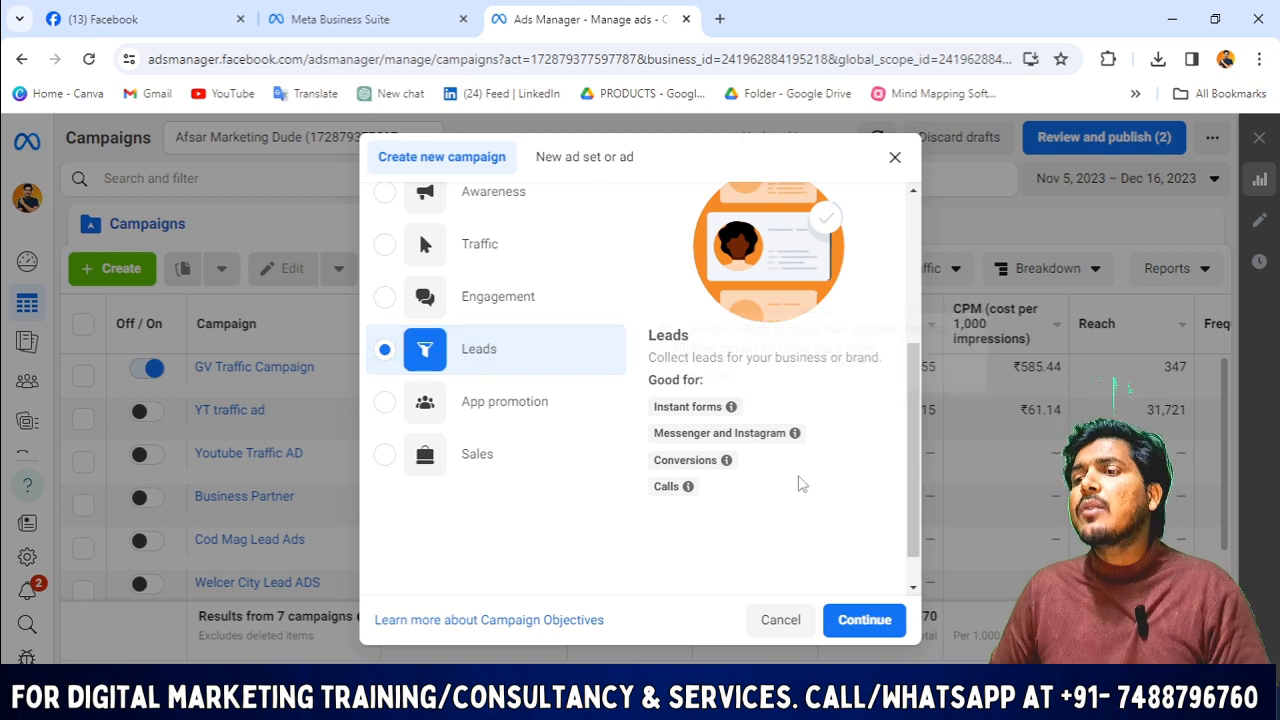
{"action": "mouse_move", "coordinate": [710, 433]}
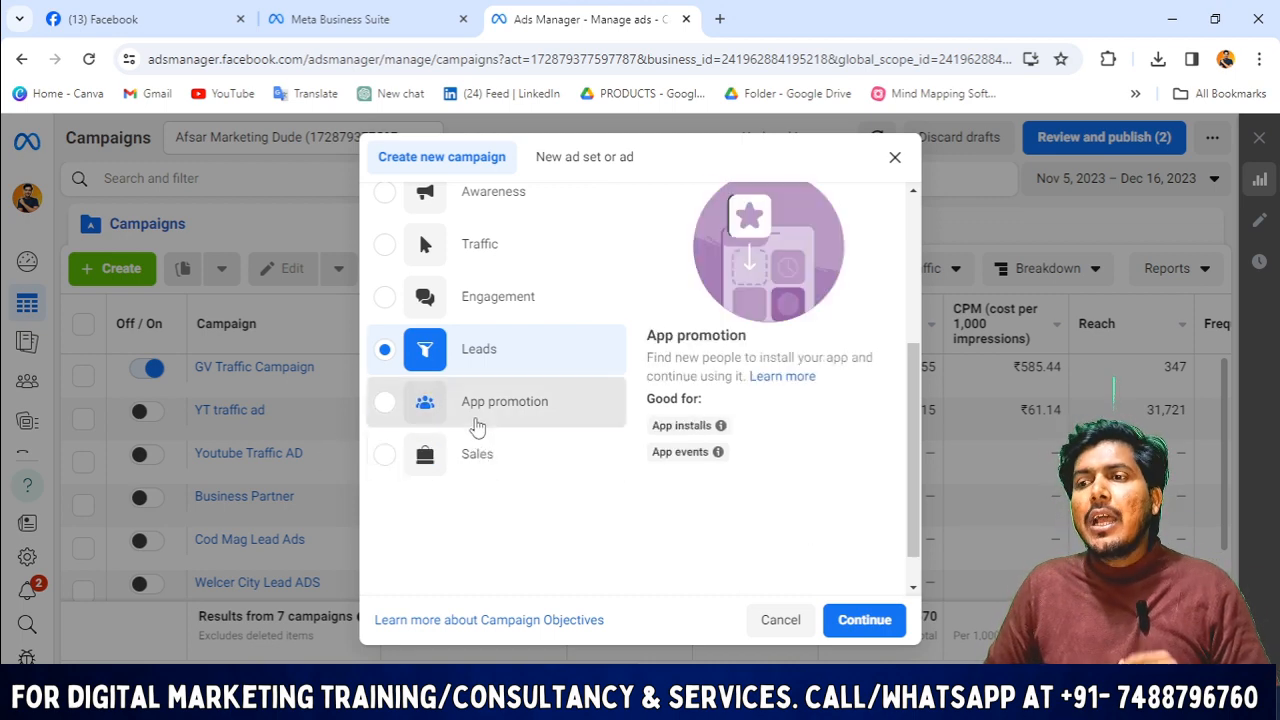
{"action": "left_click", "coordinate": [478, 414]}
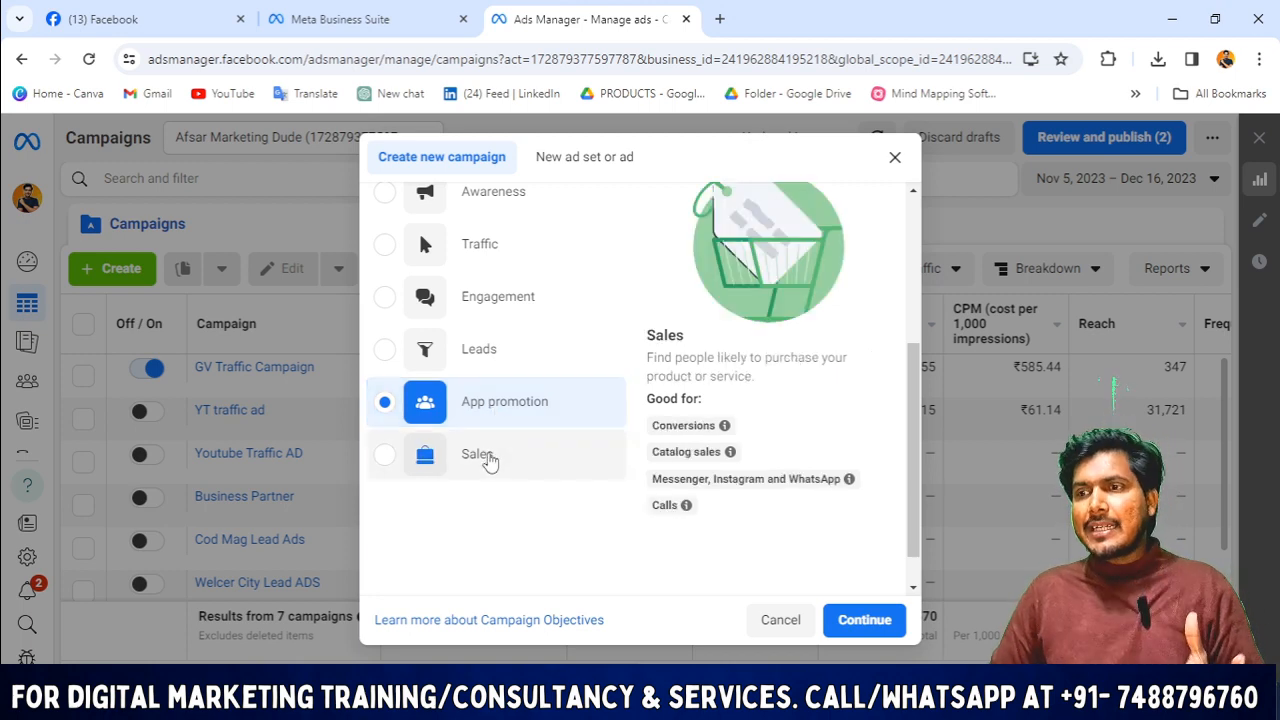
- Select Sales as the new campaign's objective and review it against the other objectives
{"action": "left_click", "coordinate": [489, 458]}
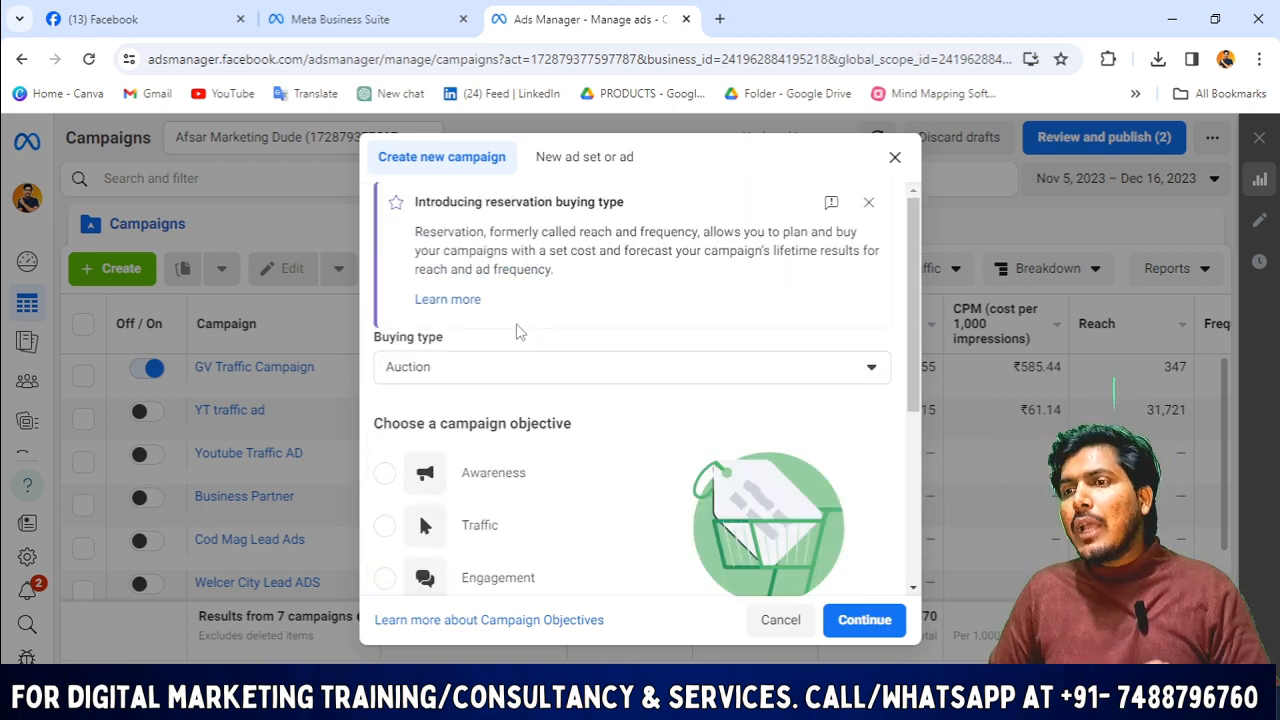
{"action": "scroll", "coordinate": [471, 400], "scroll_direction": "up", "scroll_amount": 2}
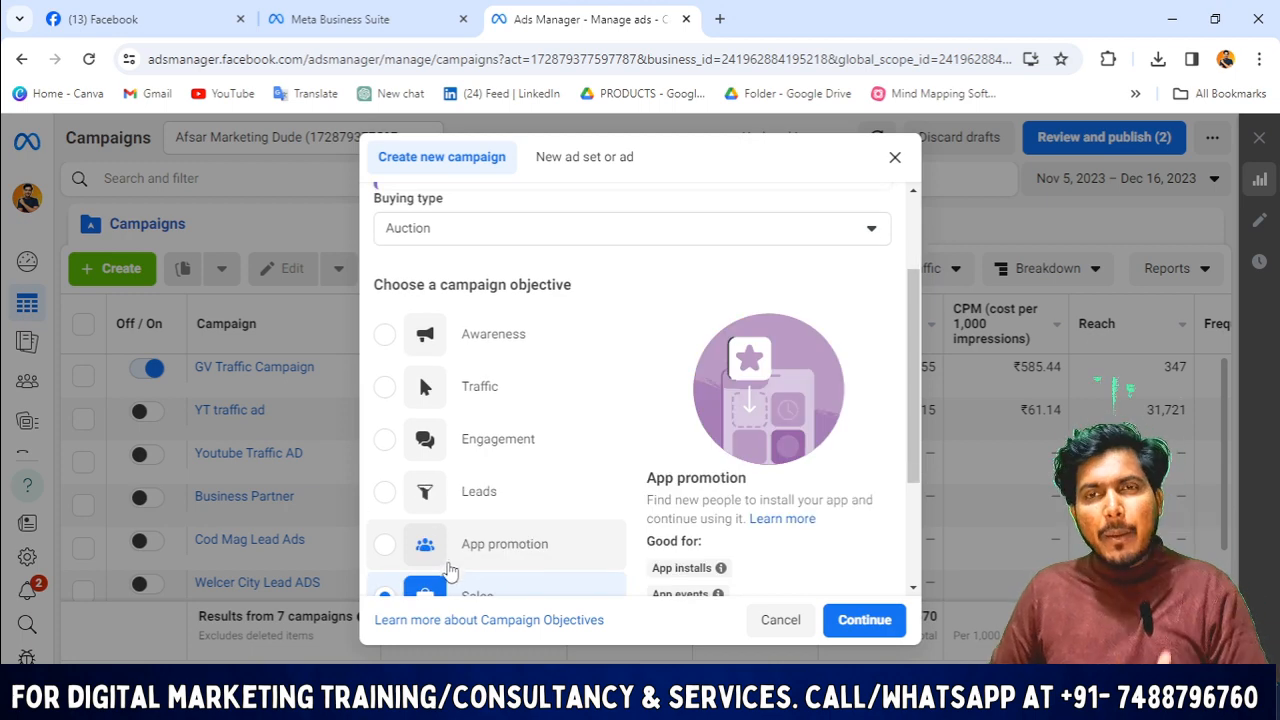
{"action": "scroll", "coordinate": [544, 440], "scroll_direction": "down", "scroll_amount": 2}
{"action": "scroll", "coordinate": [490, 402], "scroll_direction": "up", "scroll_amount": 1}
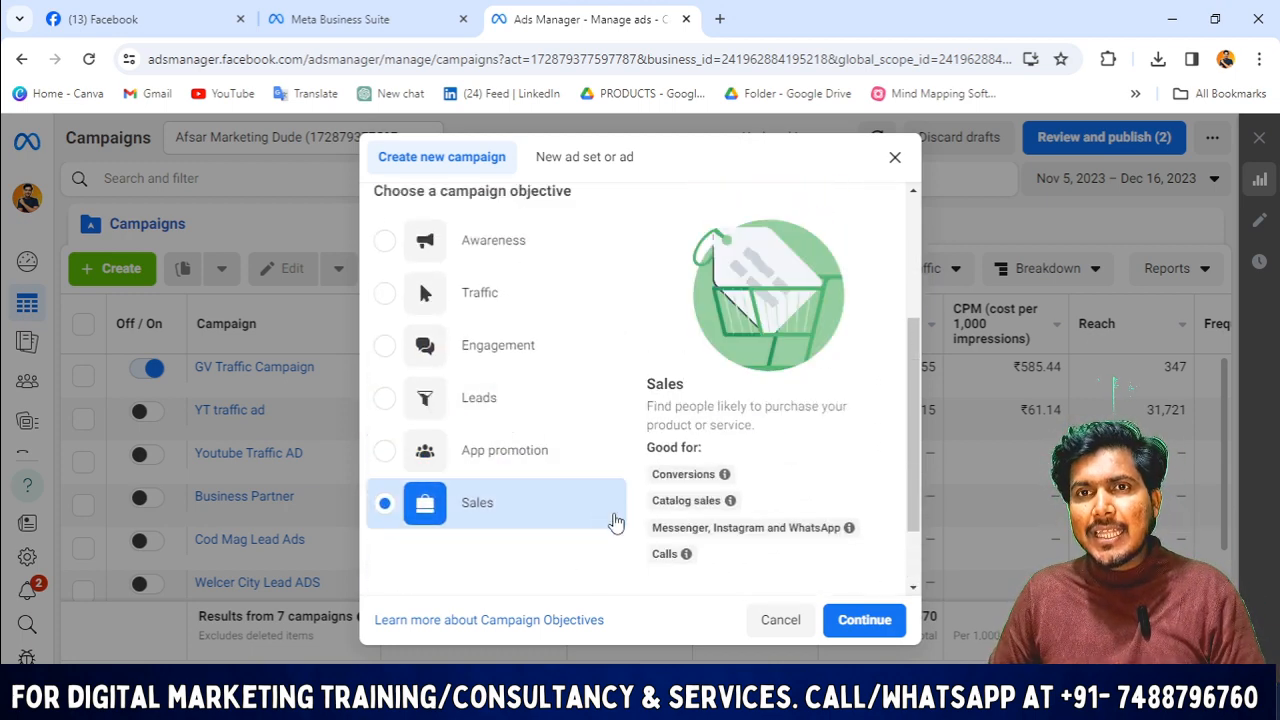
- Set the campaign objective to Traffic and create the campaign with the manual traffic campaign setup
{"action": "left_click", "coordinate": [440, 303]}
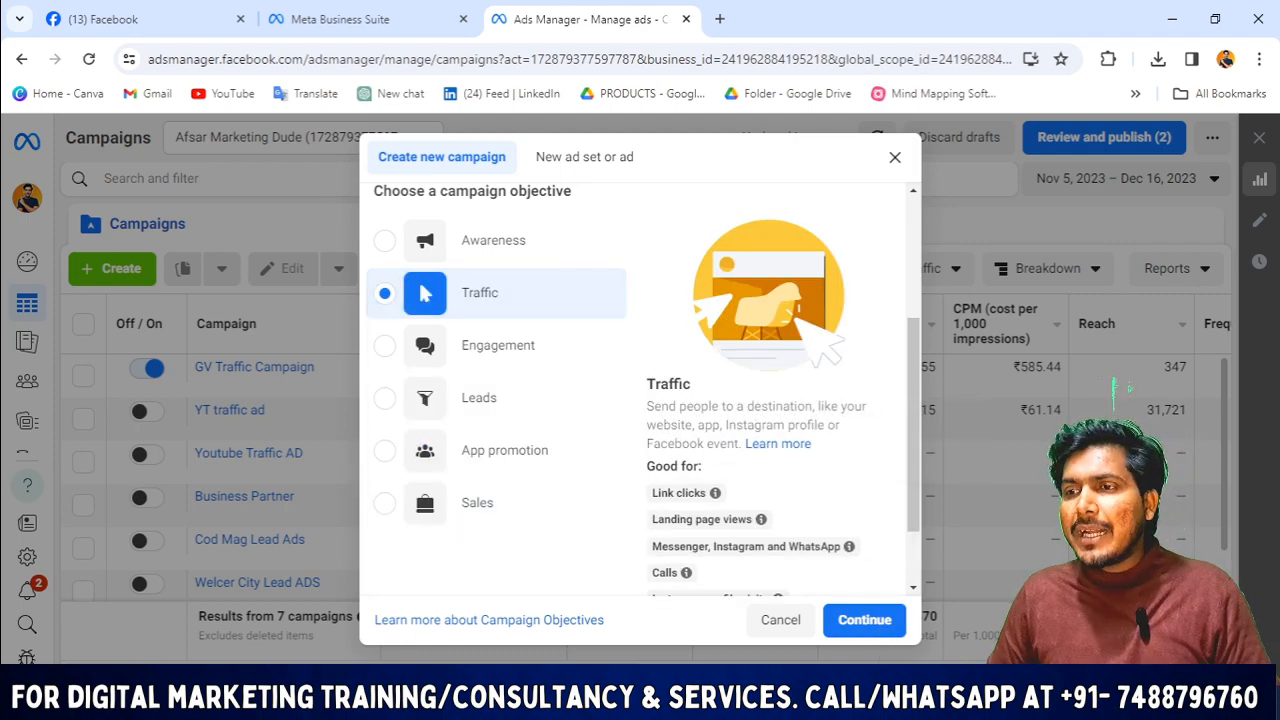
{"action": "left_click", "coordinate": [858, 628]}
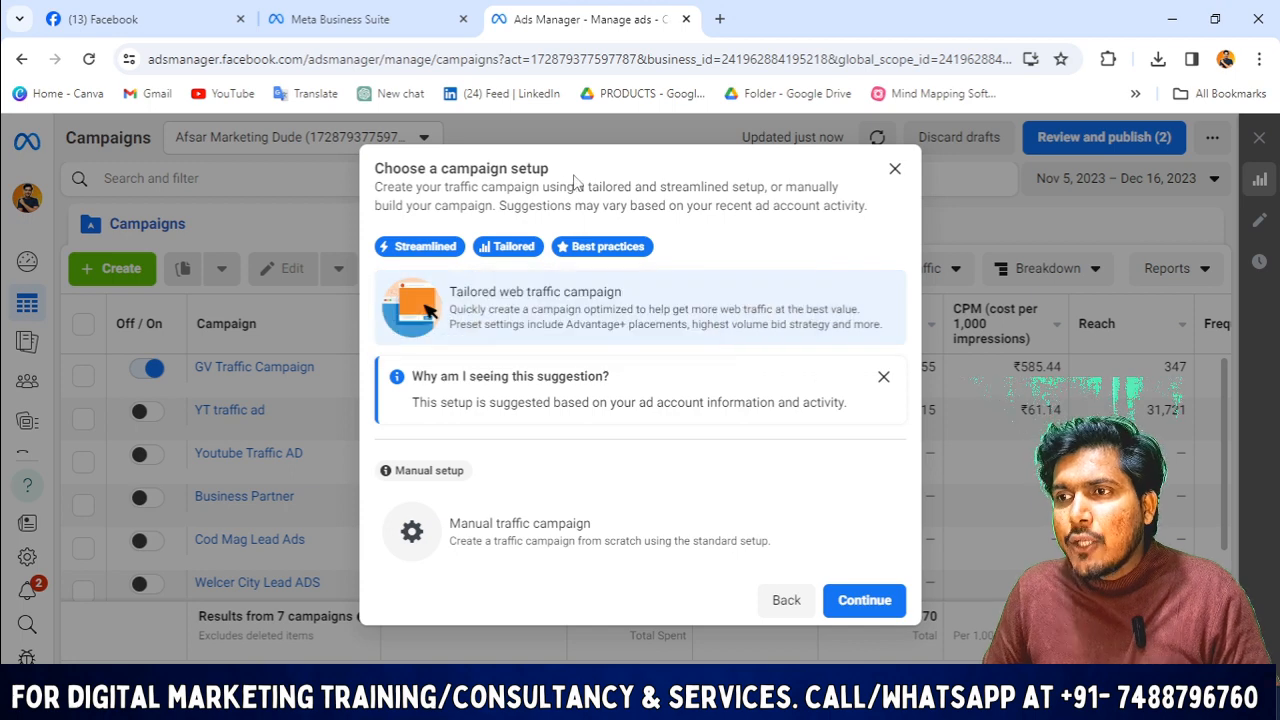
{"action": "left_click_drag", "start_coordinate": [560, 170], "coordinate": [374, 168]}
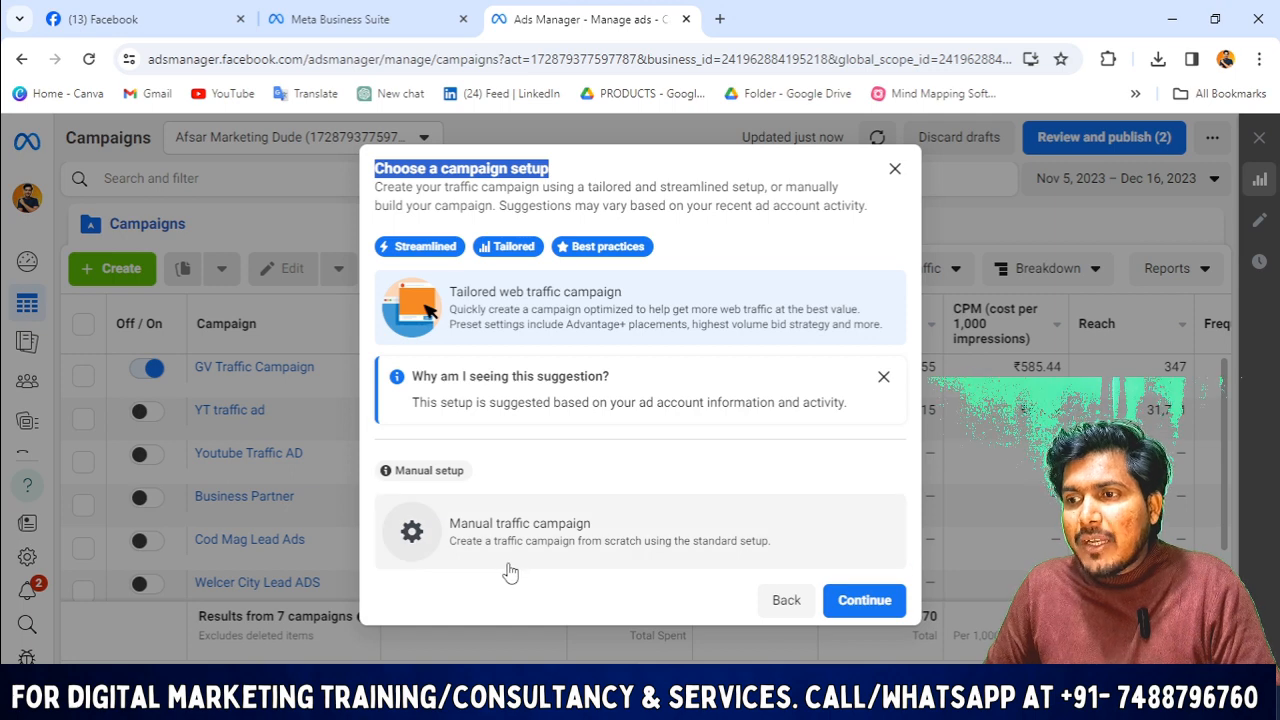
{"action": "left_click", "coordinate": [595, 562]}
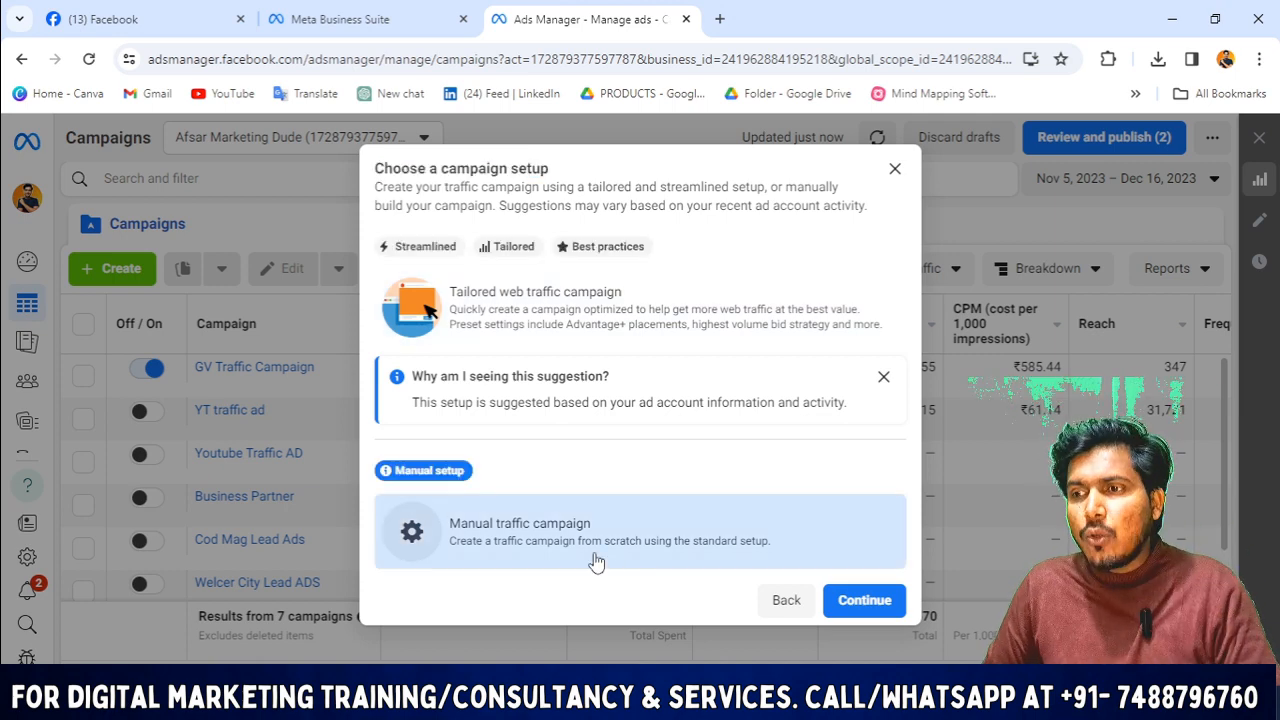
{"action": "left_click", "coordinate": [860, 600]}
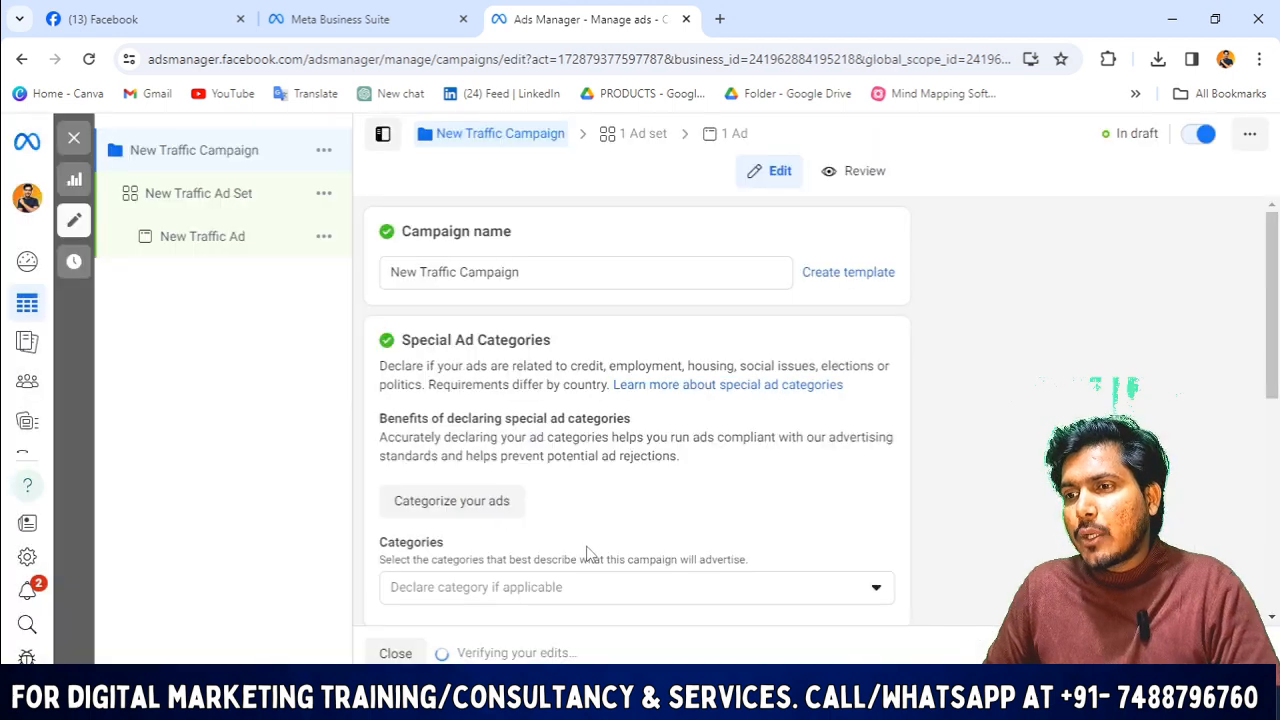
- Look through the new campaign's settings and its ad set and ad levels, and return to the campaign level
{"action": "scroll", "coordinate": [577, 531], "scroll_direction": "down", "scroll_amount": 4}
{"action": "scroll", "coordinate": [580, 525], "scroll_direction": "up", "scroll_amount": 4}
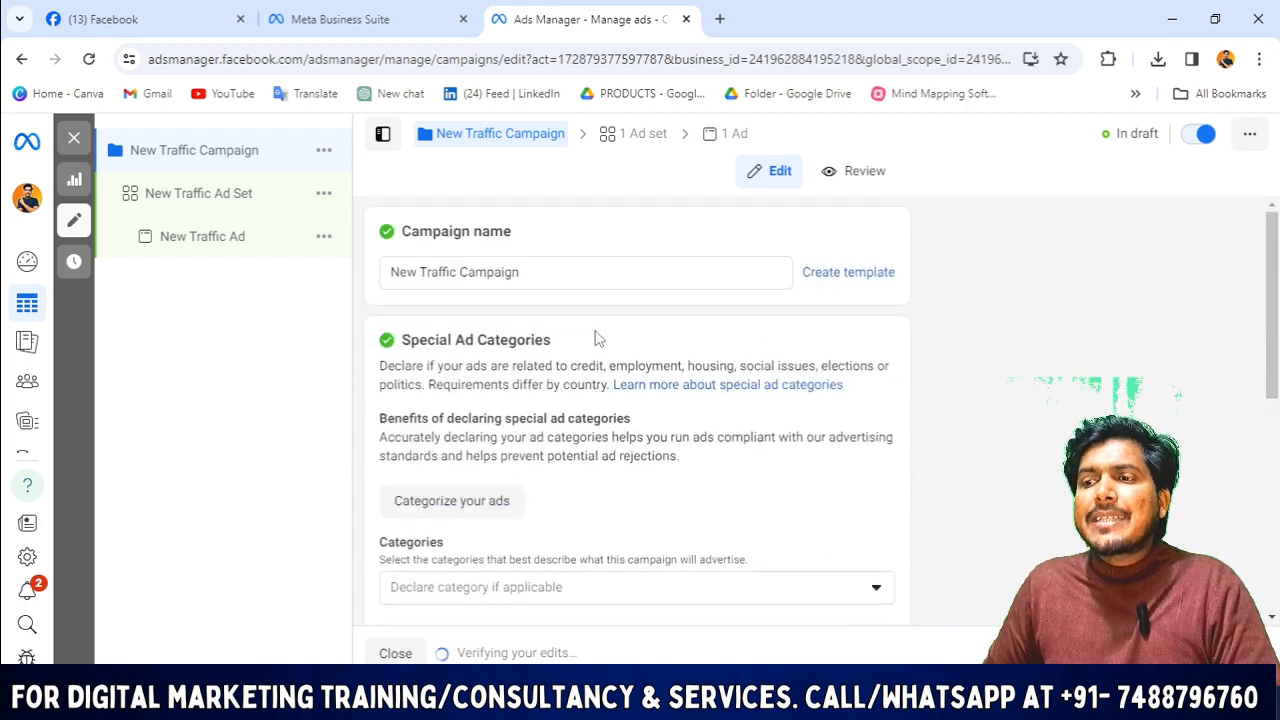
{"action": "scroll", "coordinate": [691, 514], "scroll_direction": "down", "scroll_amount": 5}
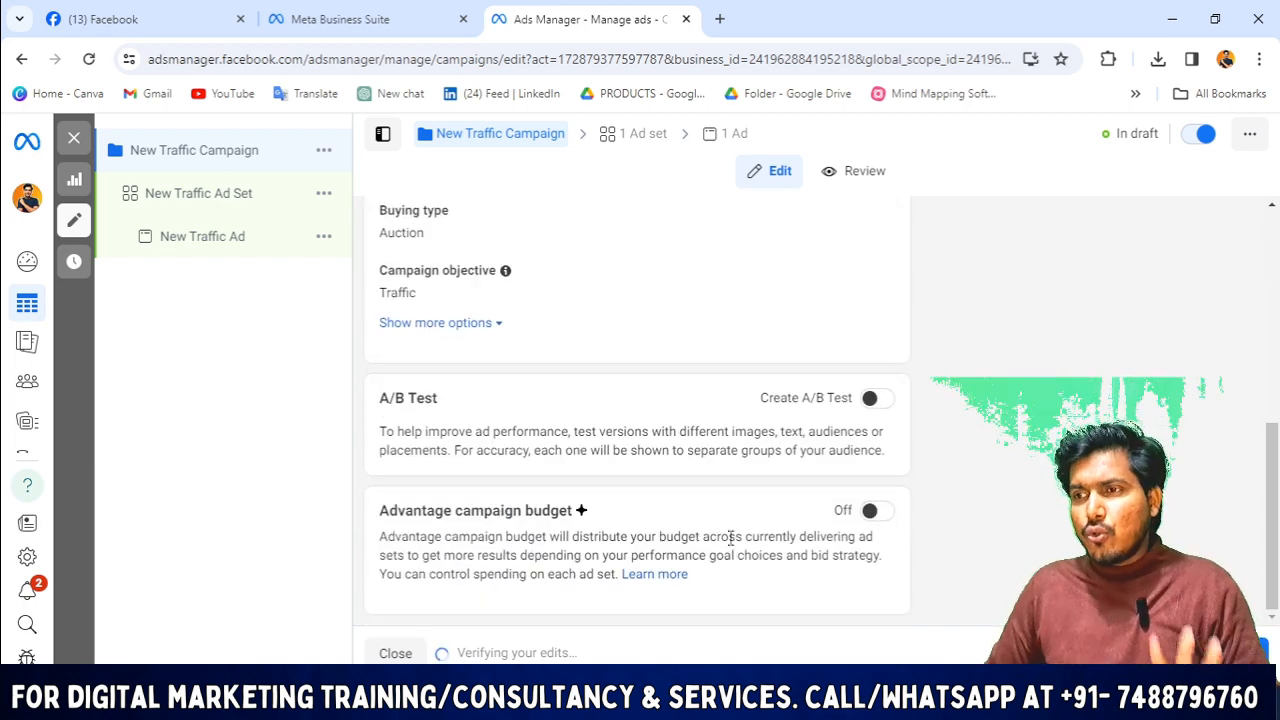
{"action": "scroll", "coordinate": [728, 505], "scroll_direction": "up", "scroll_amount": 5}
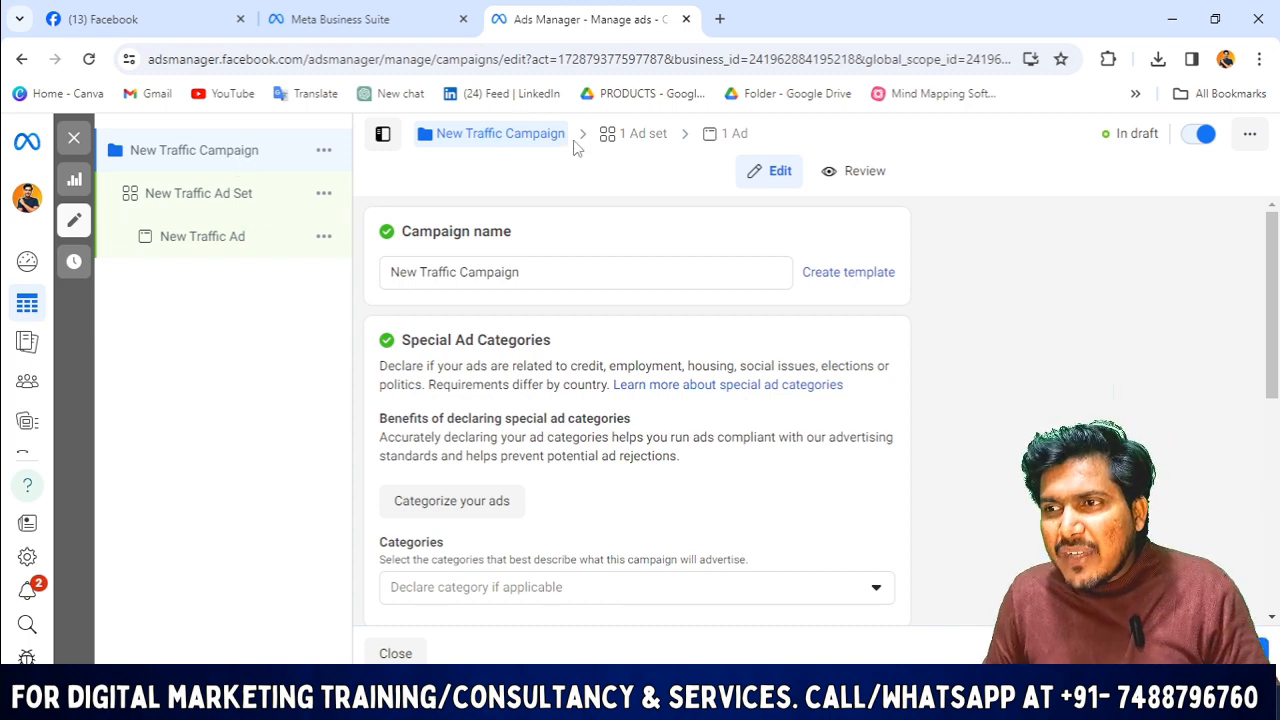
{"action": "left_click", "coordinate": [643, 140]}
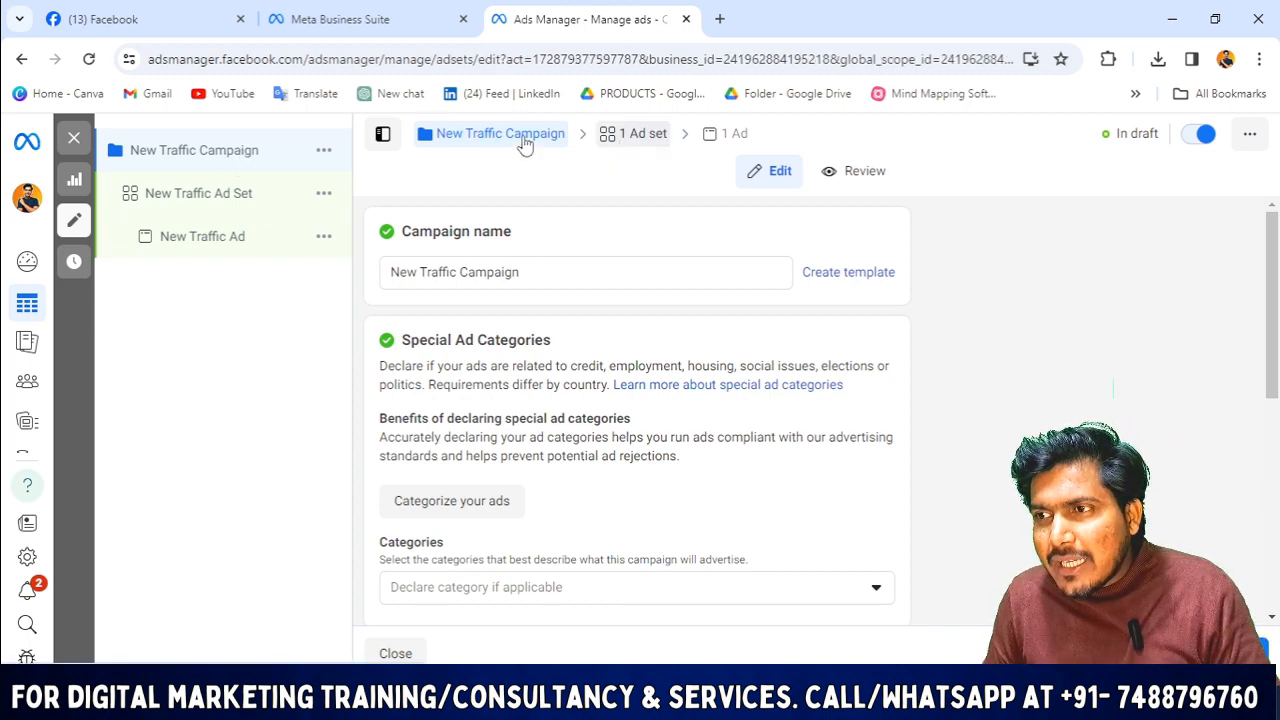
{"action": "left_click", "coordinate": [740, 140]}
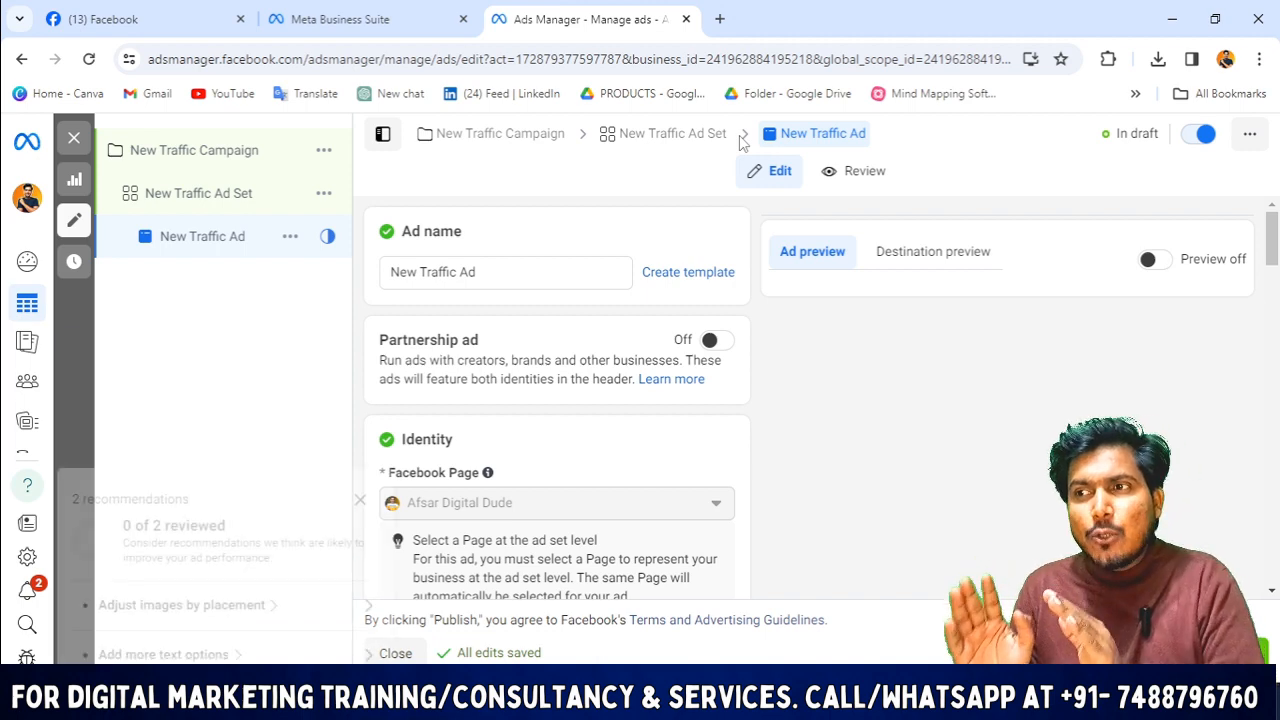
{"action": "left_click", "coordinate": [460, 140]}
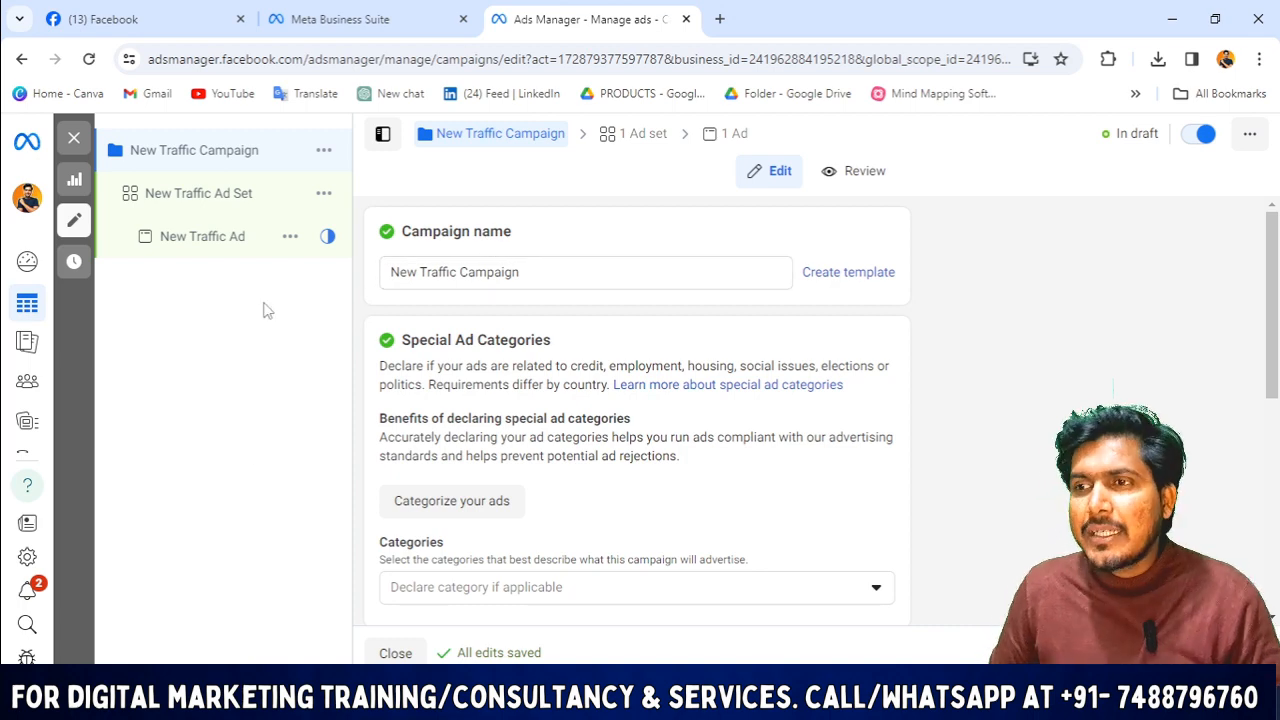
{"action": "scroll", "coordinate": [611, 377], "scroll_direction": "down", "scroll_amount": 5}
{"action": "scroll", "coordinate": [596, 438], "scroll_direction": "up", "scroll_amount": 5}
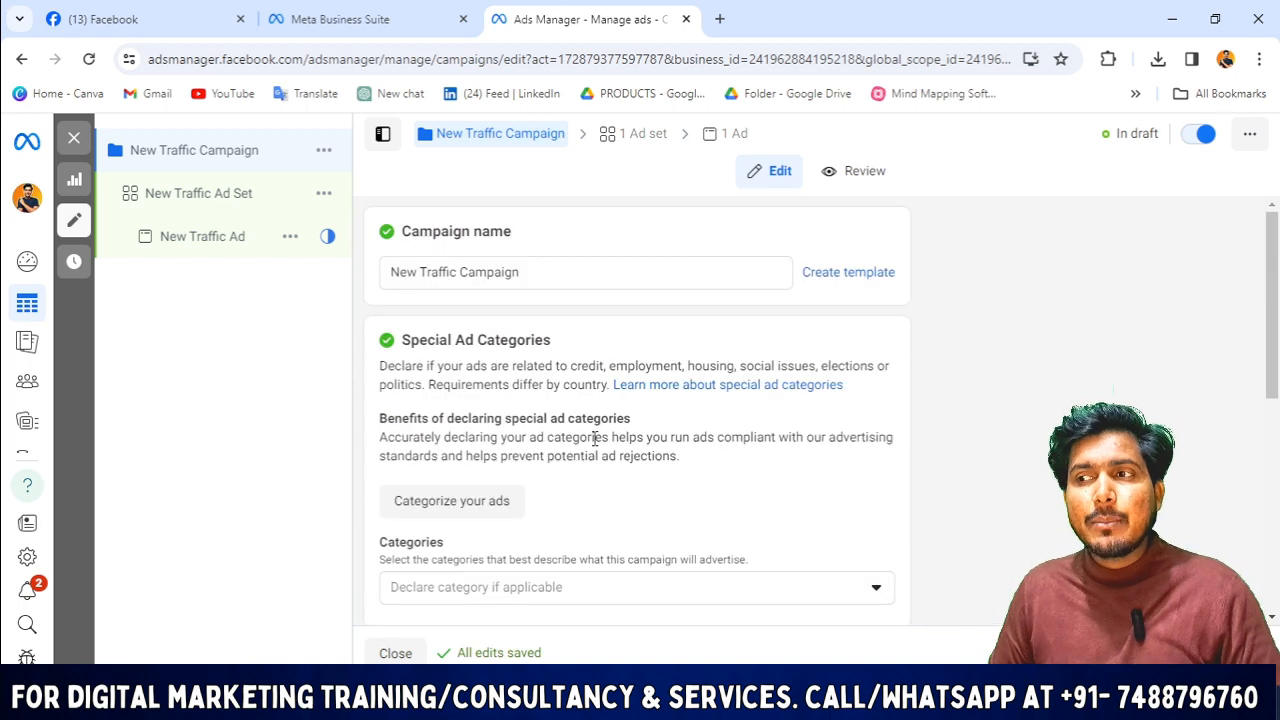
- Rename the campaign as "gyaanvigyaan Traffic Campaign"
{"action": "double_click", "coordinate": [550, 277]}
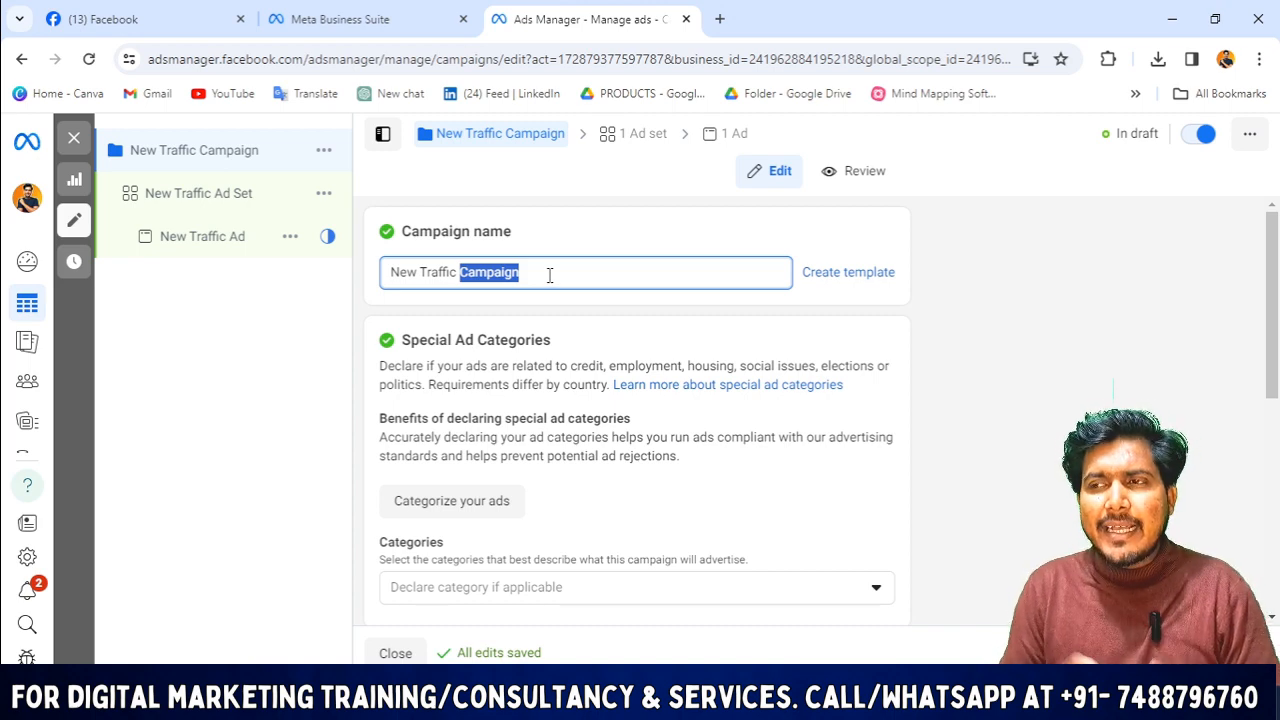
{"action": "left_click", "coordinate": [543, 272]}
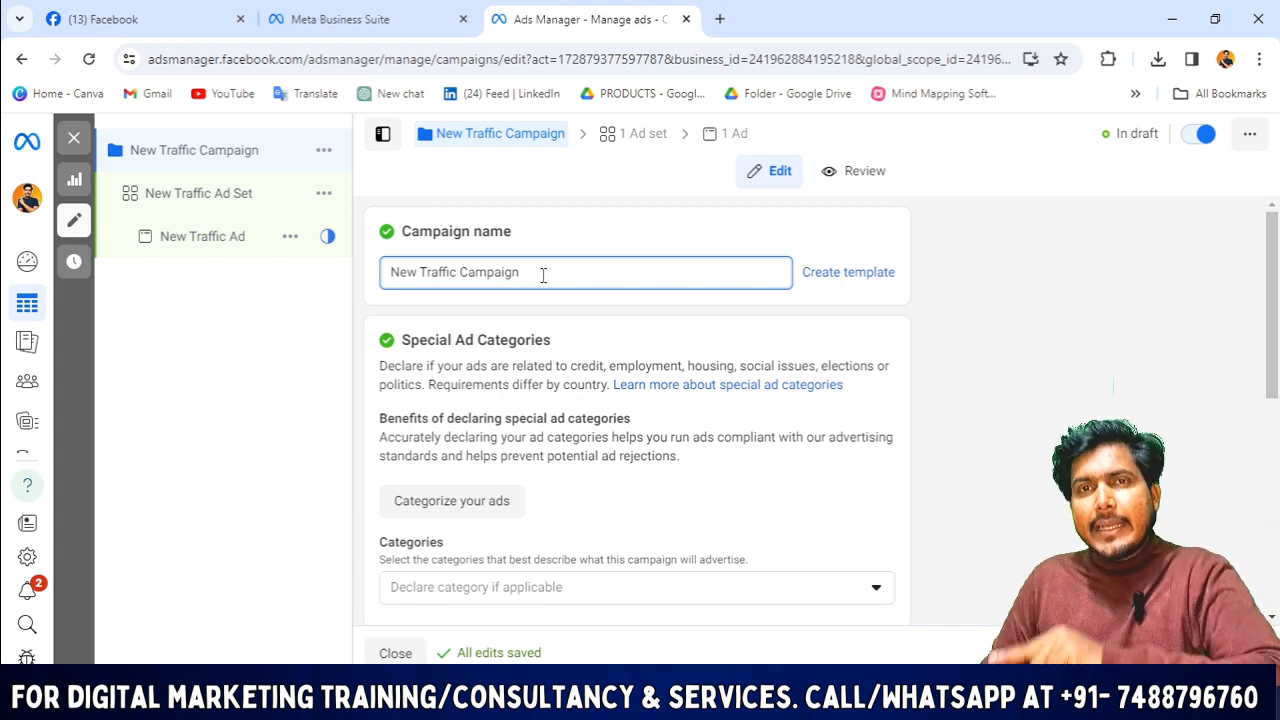
{"action": "left_click_drag", "start_coordinate": [420, 272], "coordinate": [372, 280]}
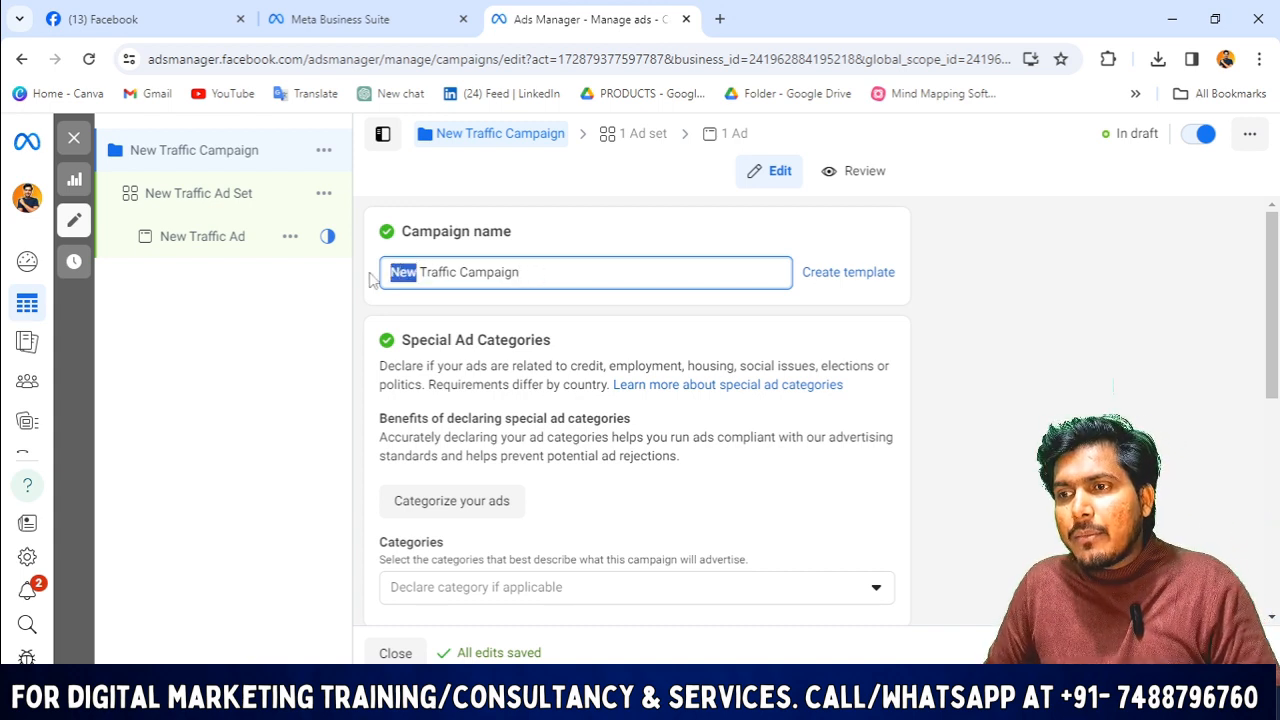
{"action": "type", "text": "gy"}
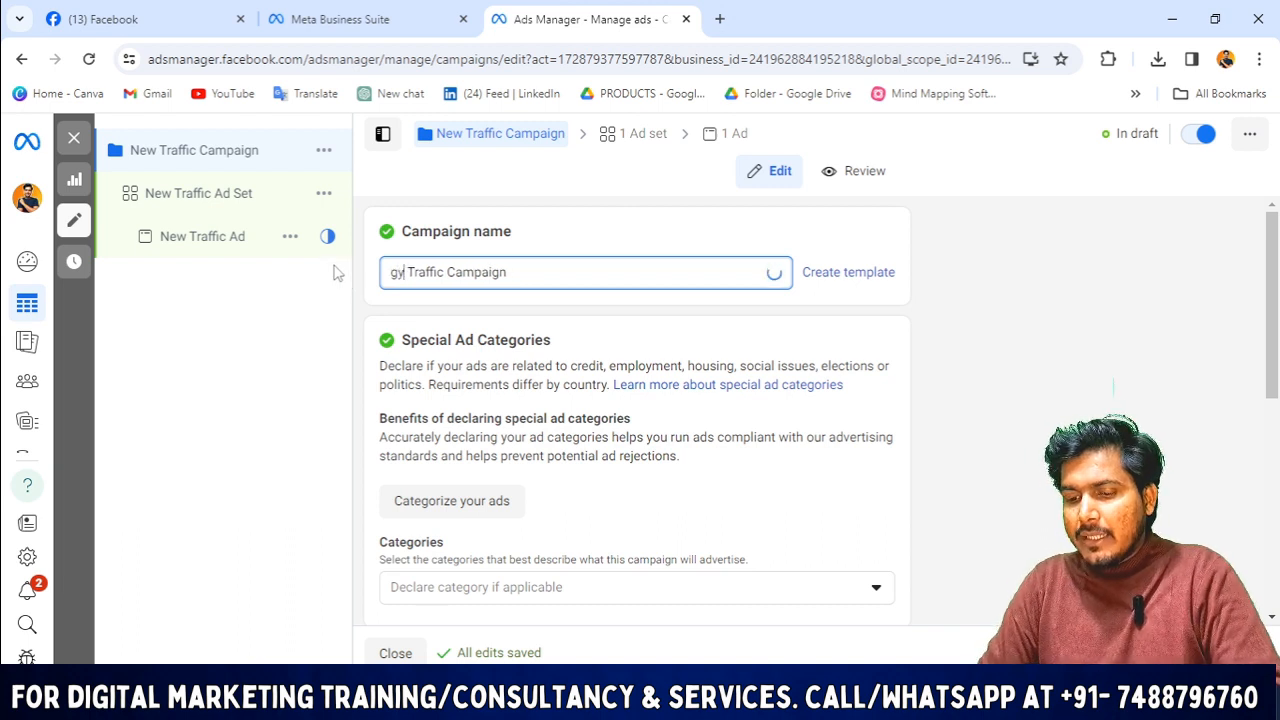
{"action": "type", "text": "aanv"}
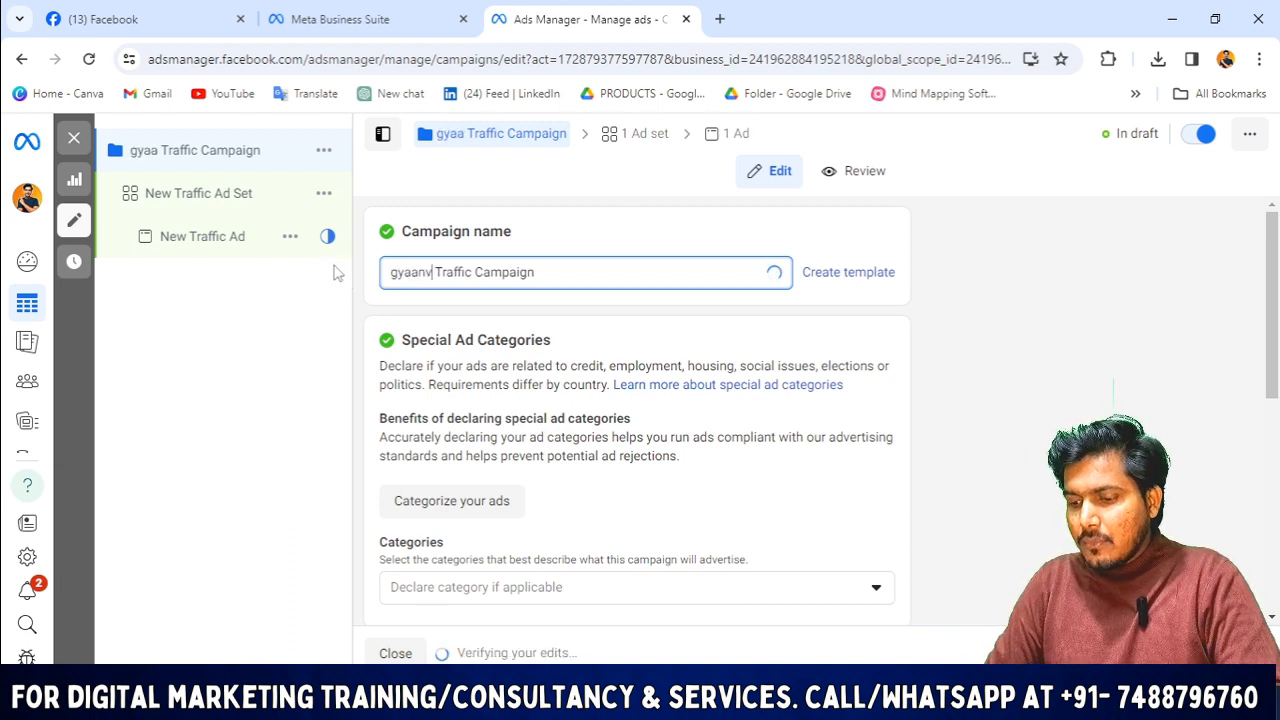
{"action": "type", "text": "igyaanm"}
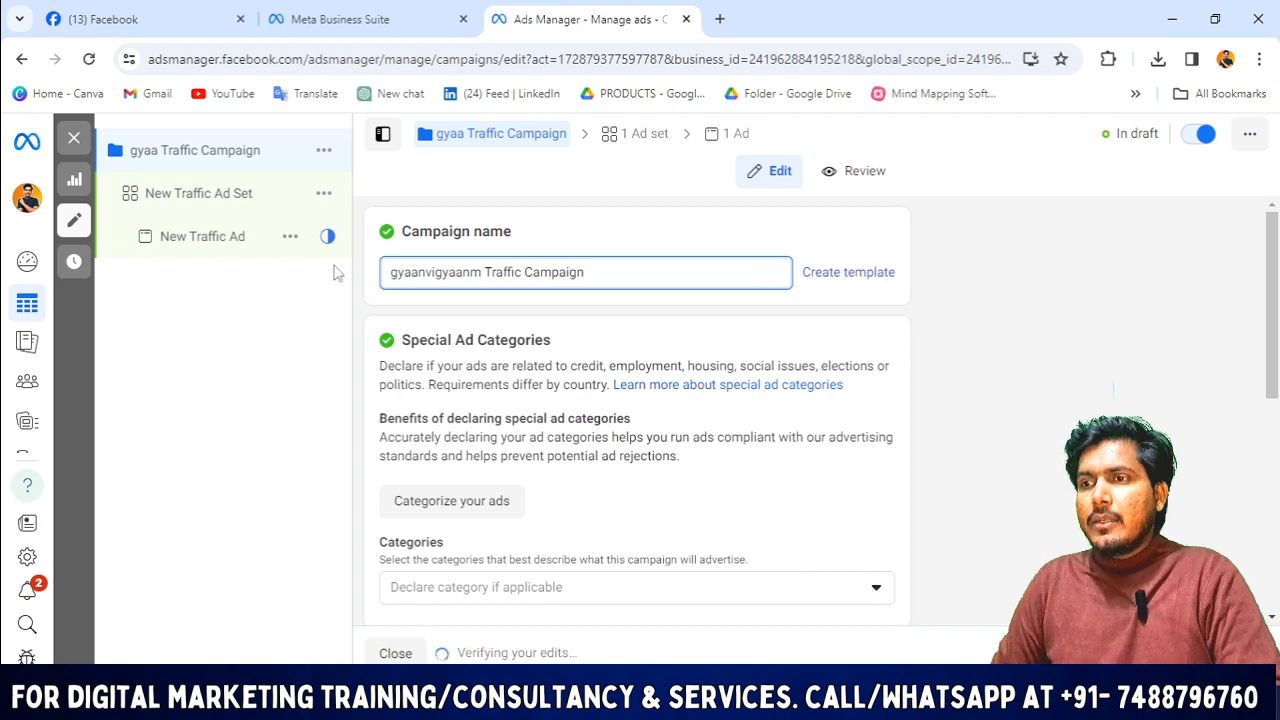
{"action": "key", "text": "BackSpace"}
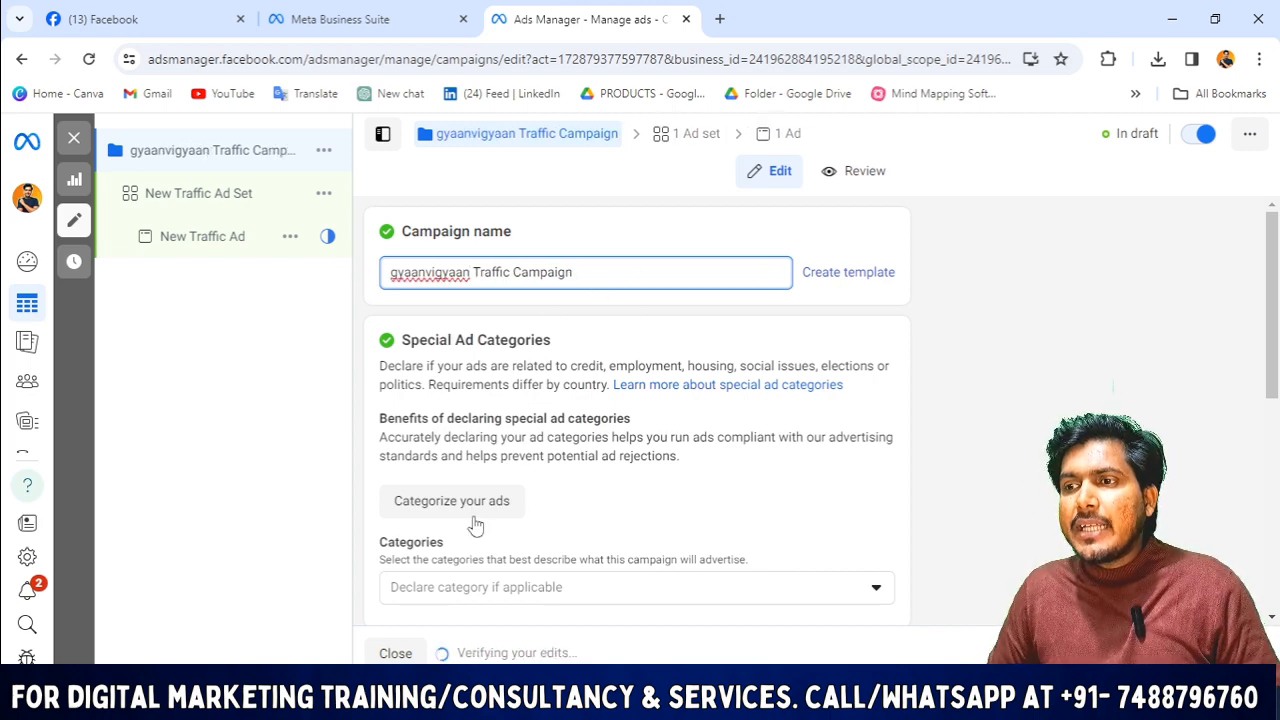
- Open the Categorize your ads questionnaire to view its category sections, and close it without answering
{"action": "scroll", "coordinate": [475, 525], "scroll_direction": "down", "scroll_amount": 2}
{"action": "scroll", "coordinate": [514, 340], "scroll_direction": "up", "scroll_amount": 1}
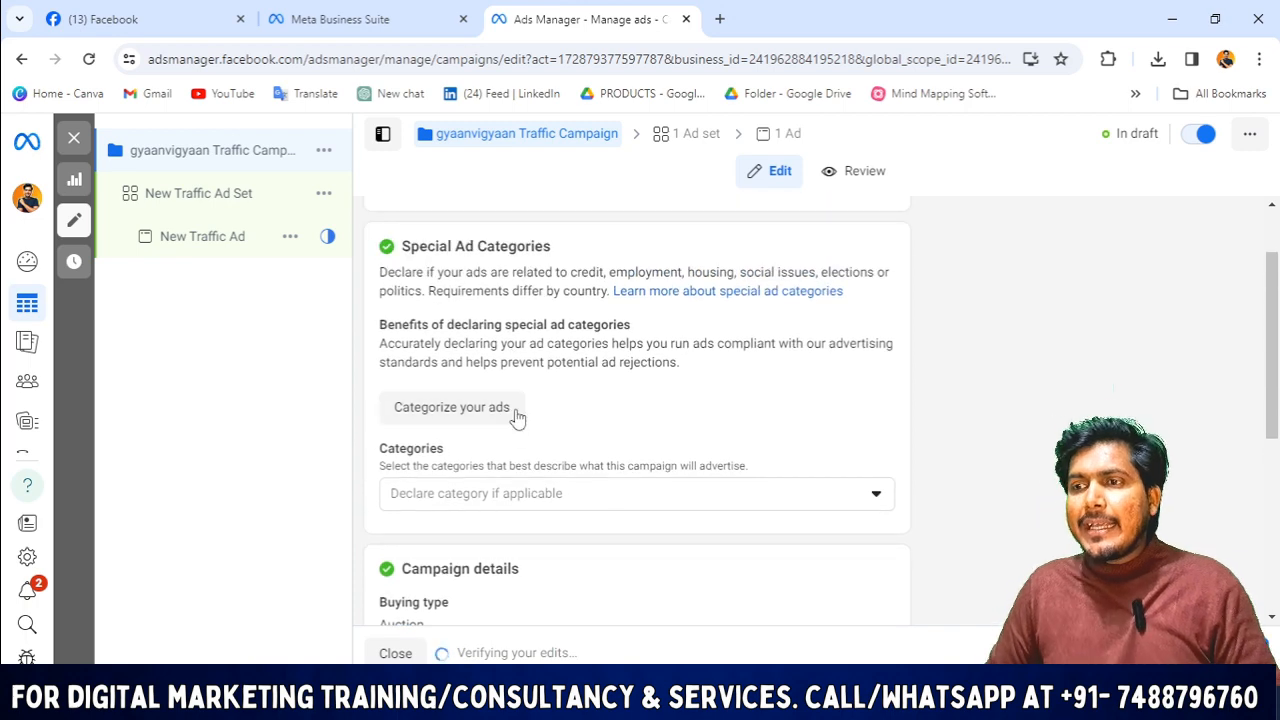
{"action": "left_click", "coordinate": [514, 410]}
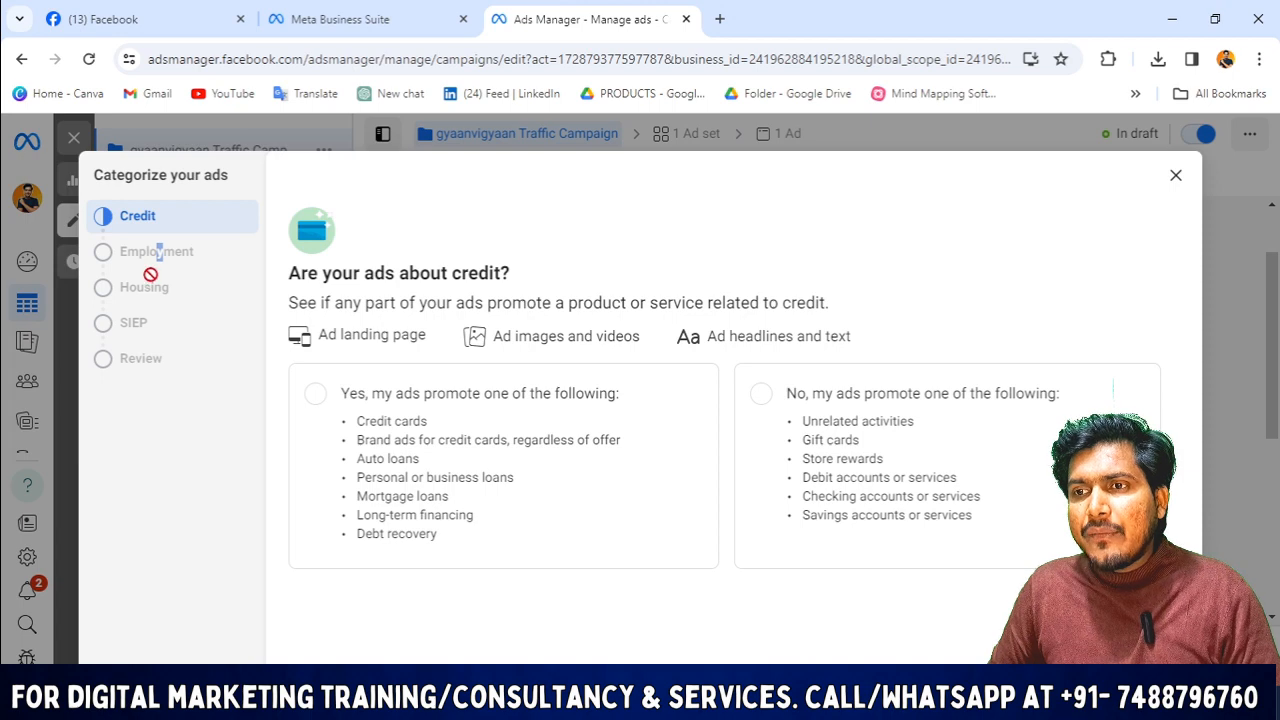
{"action": "left_click", "coordinate": [1176, 176]}
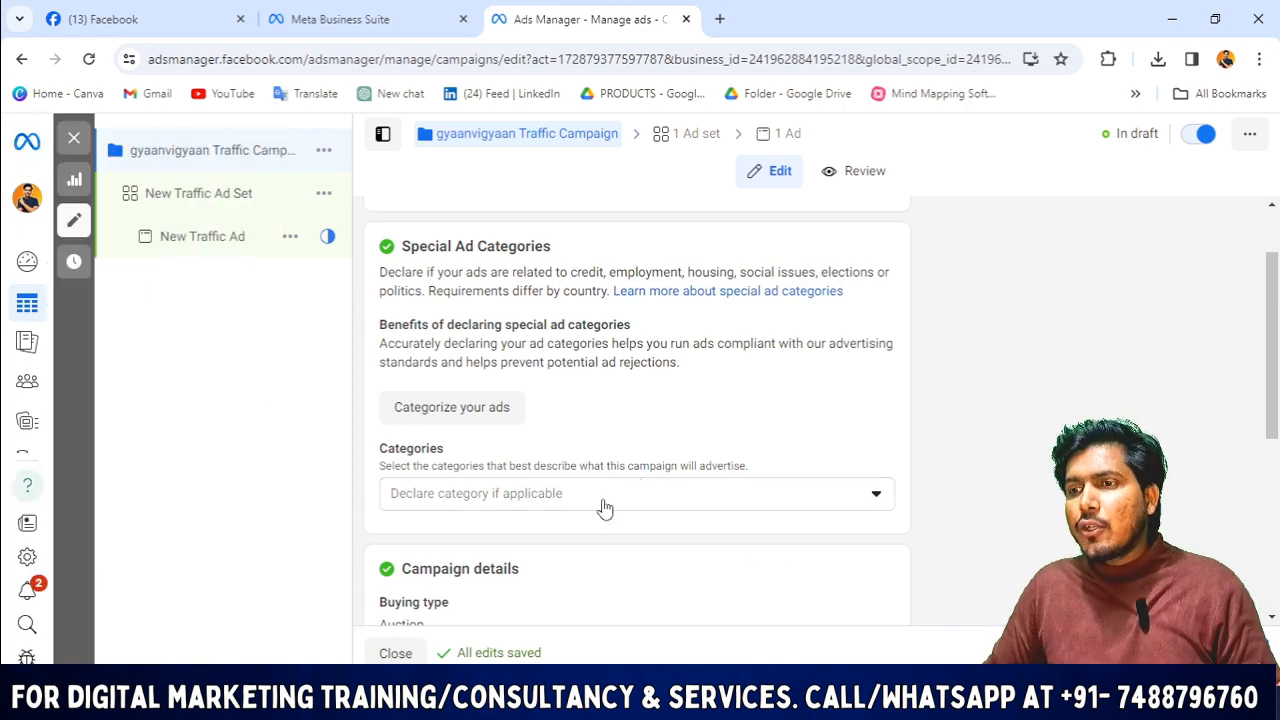
- Try Housing as the campaign's special ad category and clear it again, leaving no category declared
{"action": "left_click", "coordinate": [740, 510]}
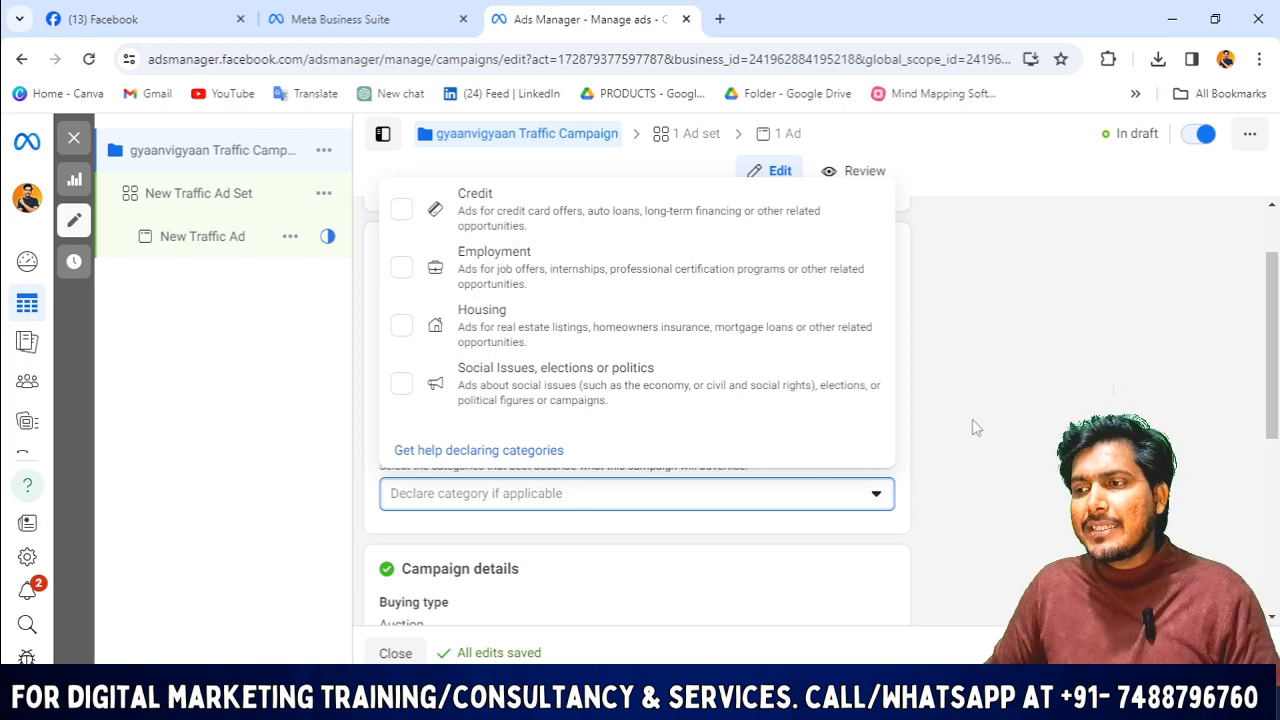
{"action": "left_click", "coordinate": [401, 330]}
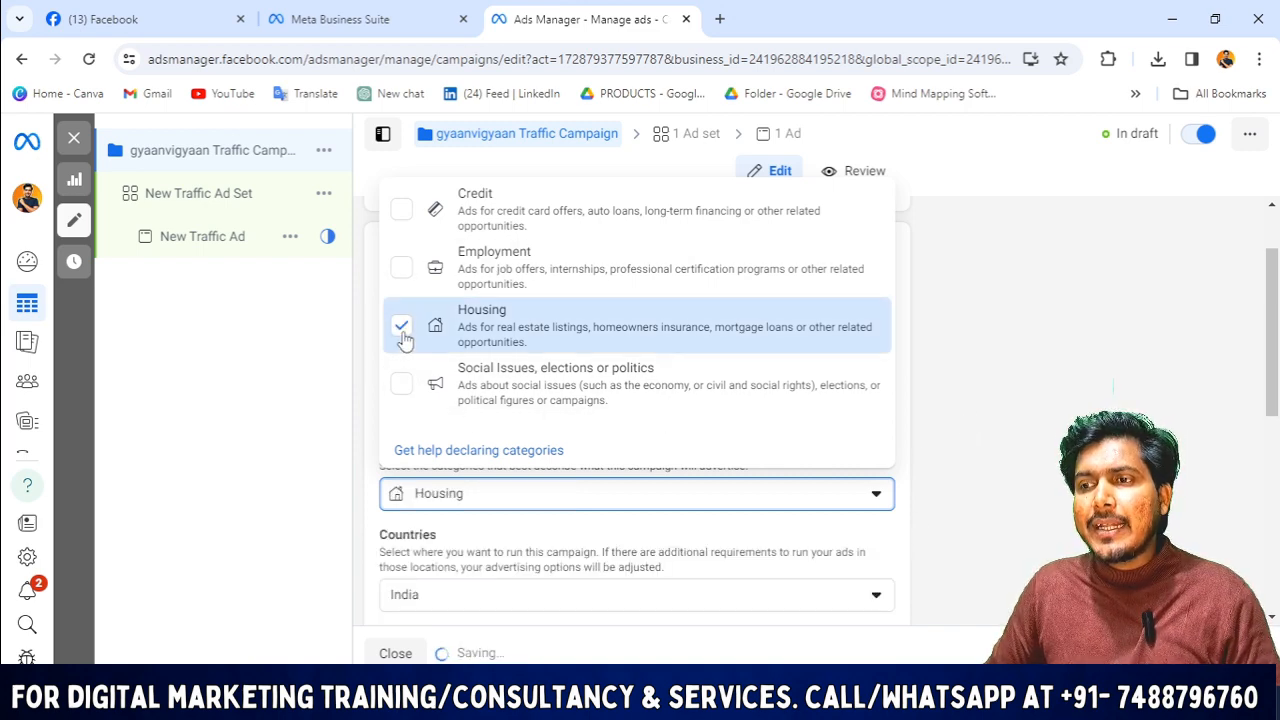
{"action": "left_click", "coordinate": [401, 328]}
{"action": "left_click", "coordinate": [916, 325]}
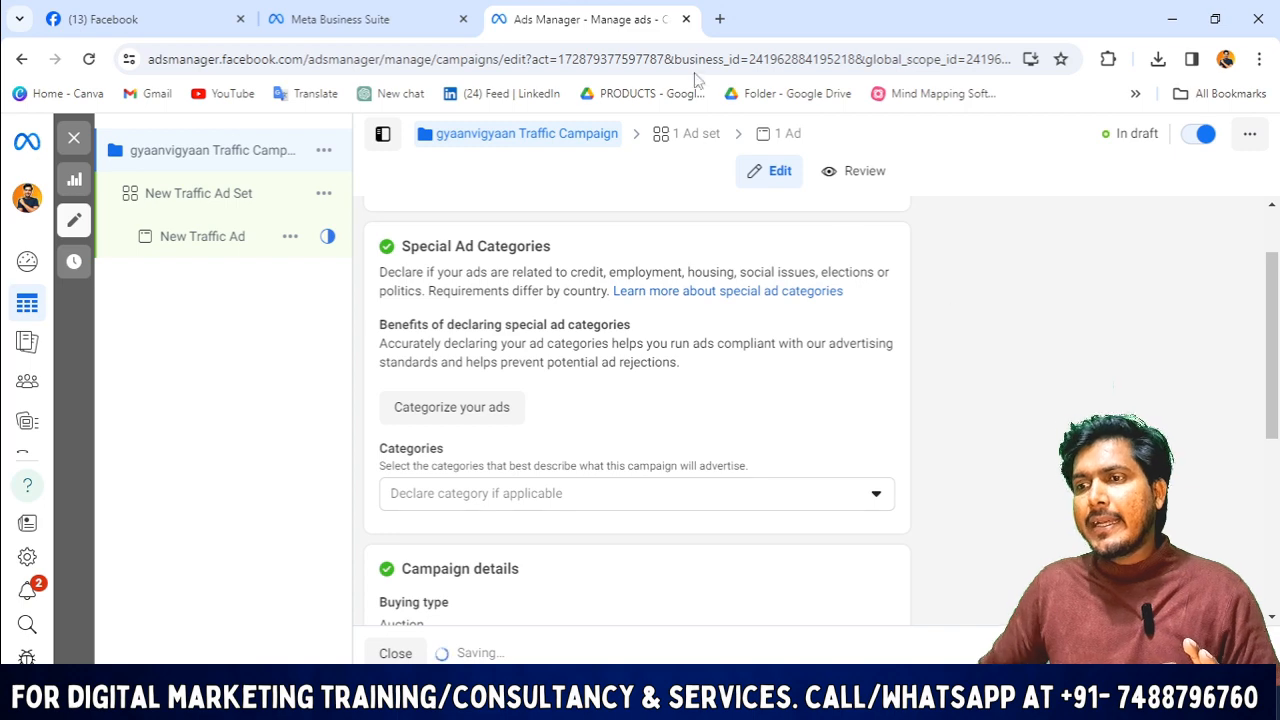
- Review the campaign details, show the additional options, and open the campaign objective and campaign spending limit for editing
{"action": "scroll", "coordinate": [592, 333], "scroll_direction": "down", "scroll_amount": 1}
{"action": "scroll", "coordinate": [595, 331], "scroll_direction": "down", "scroll_amount": 1}
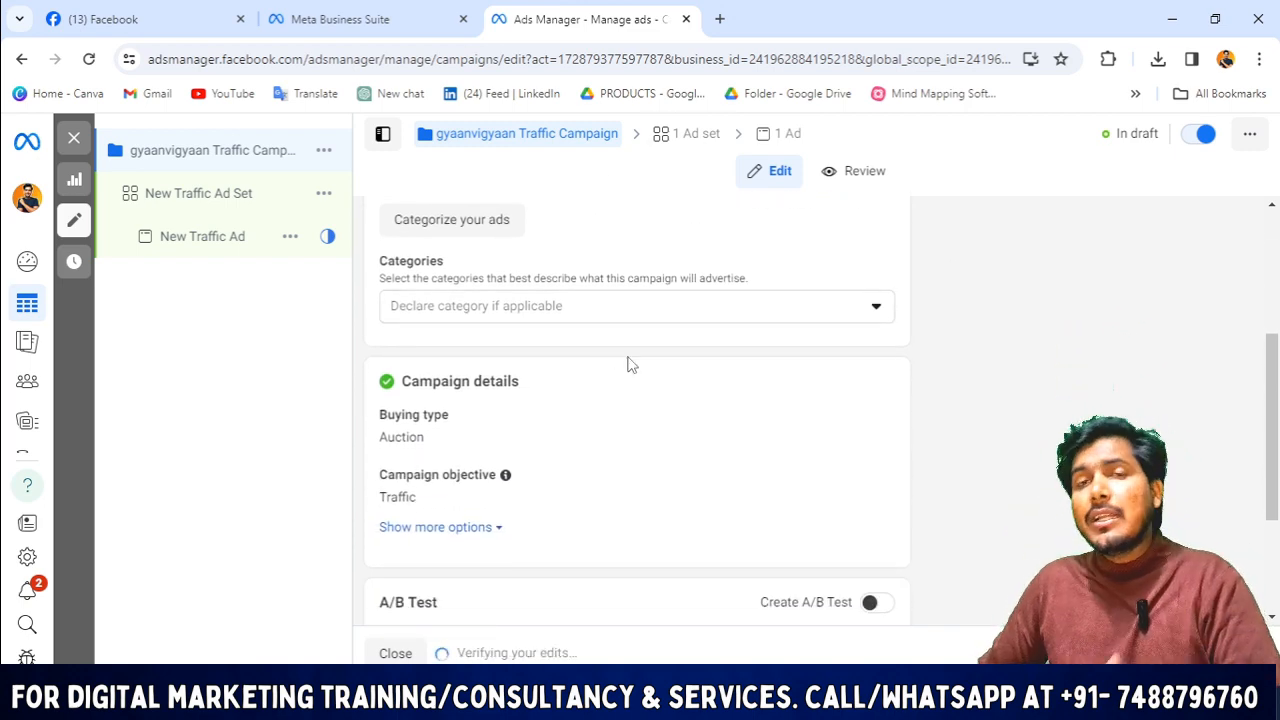
{"action": "scroll", "coordinate": [650, 400], "scroll_direction": "down", "scroll_amount": 1}
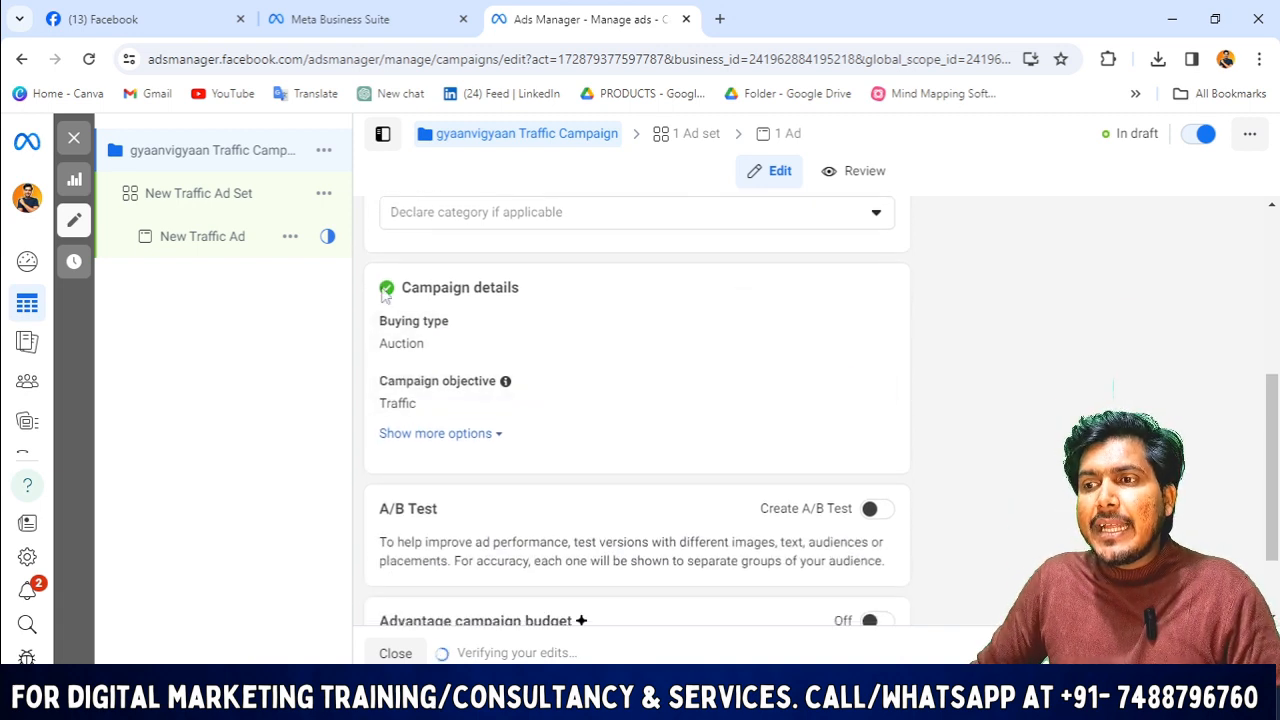
{"action": "left_click_drag", "start_coordinate": [474, 336], "coordinate": [378, 333]}
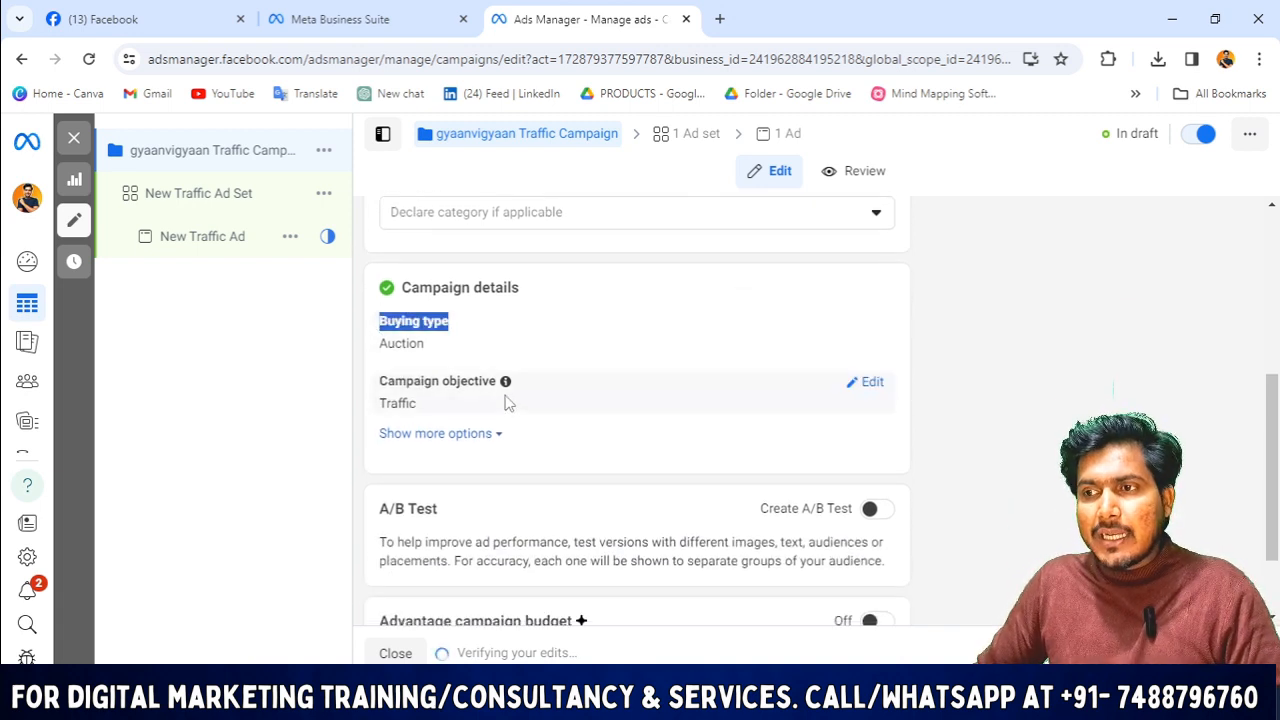
{"action": "left_click", "coordinate": [435, 434]}
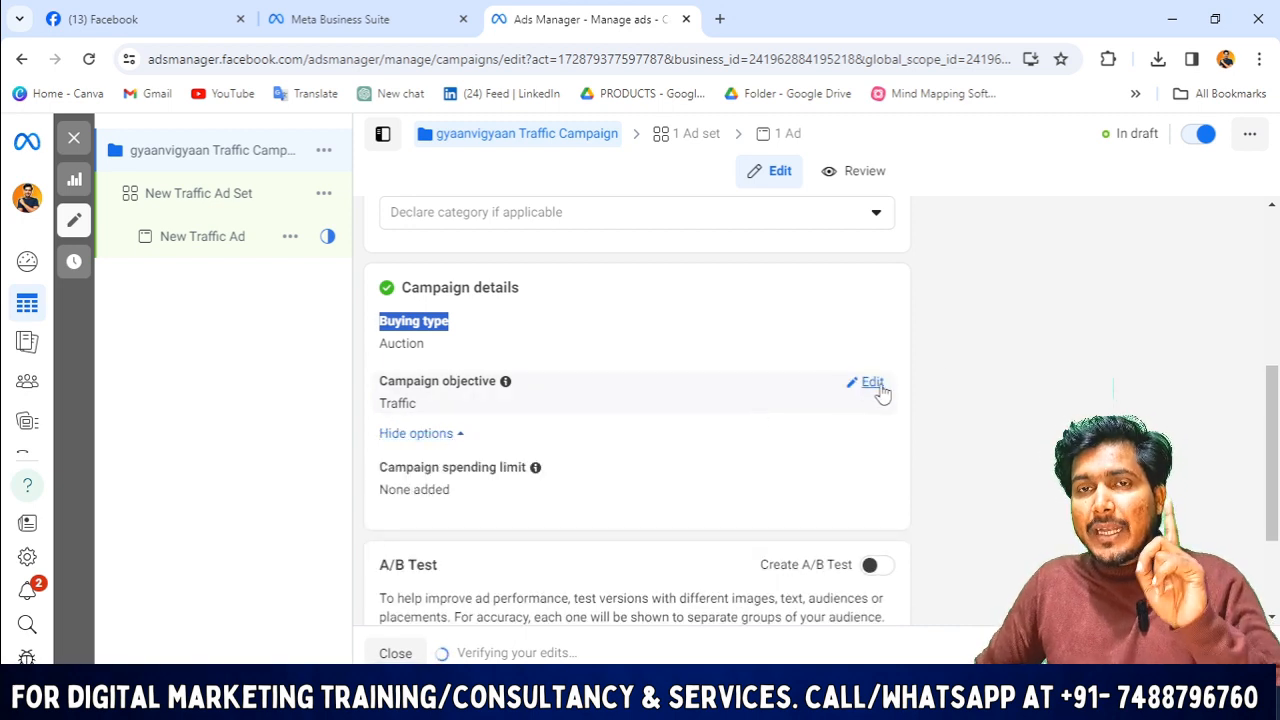
{"action": "left_click", "coordinate": [878, 392]}
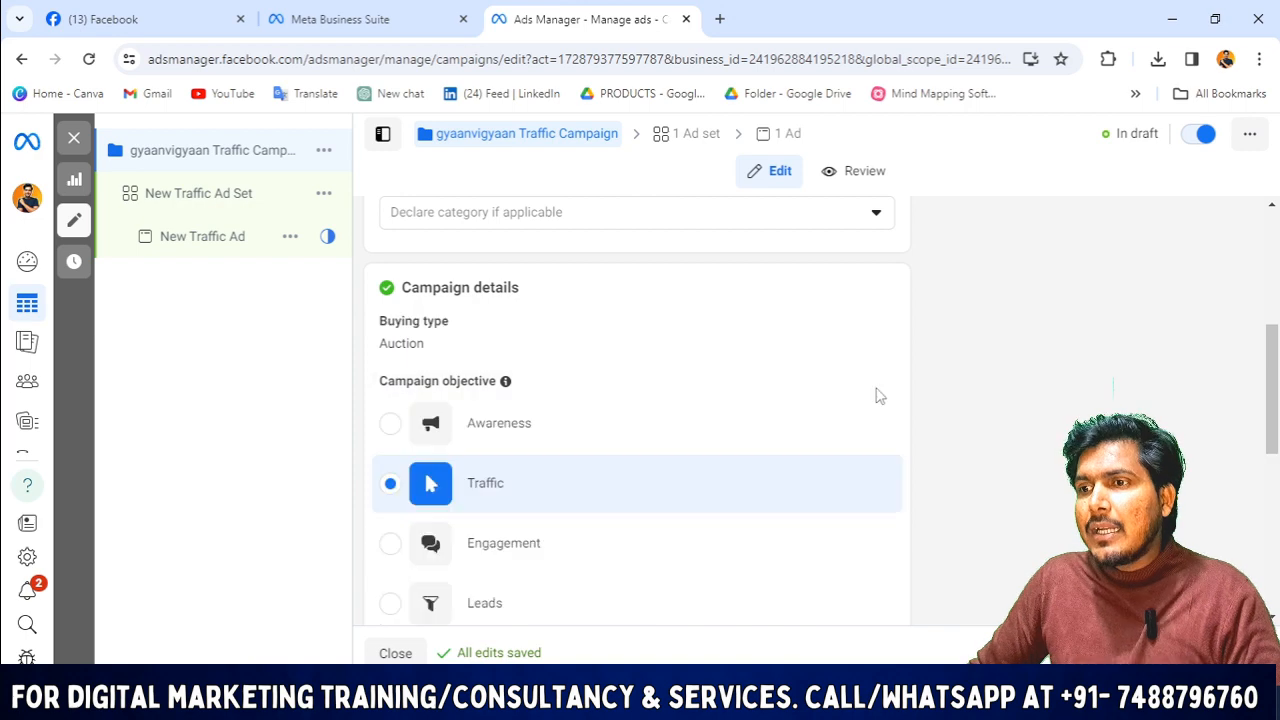
{"action": "scroll", "coordinate": [507, 495], "scroll_direction": "down", "scroll_amount": 4}
{"action": "scroll", "coordinate": [486, 380], "scroll_direction": "up", "scroll_amount": 2}
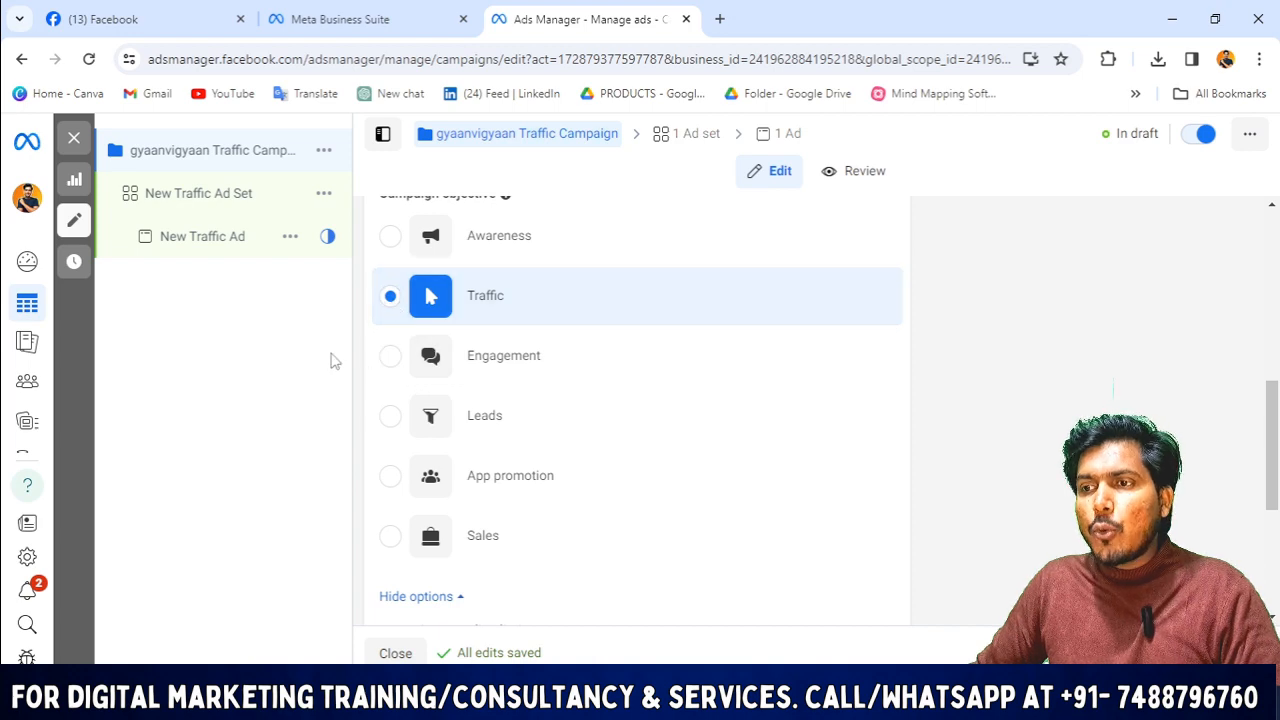
{"action": "scroll", "coordinate": [1003, 330], "scroll_direction": "up", "scroll_amount": 1}
{"action": "scroll", "coordinate": [1008, 345], "scroll_direction": "down", "scroll_amount": 4}
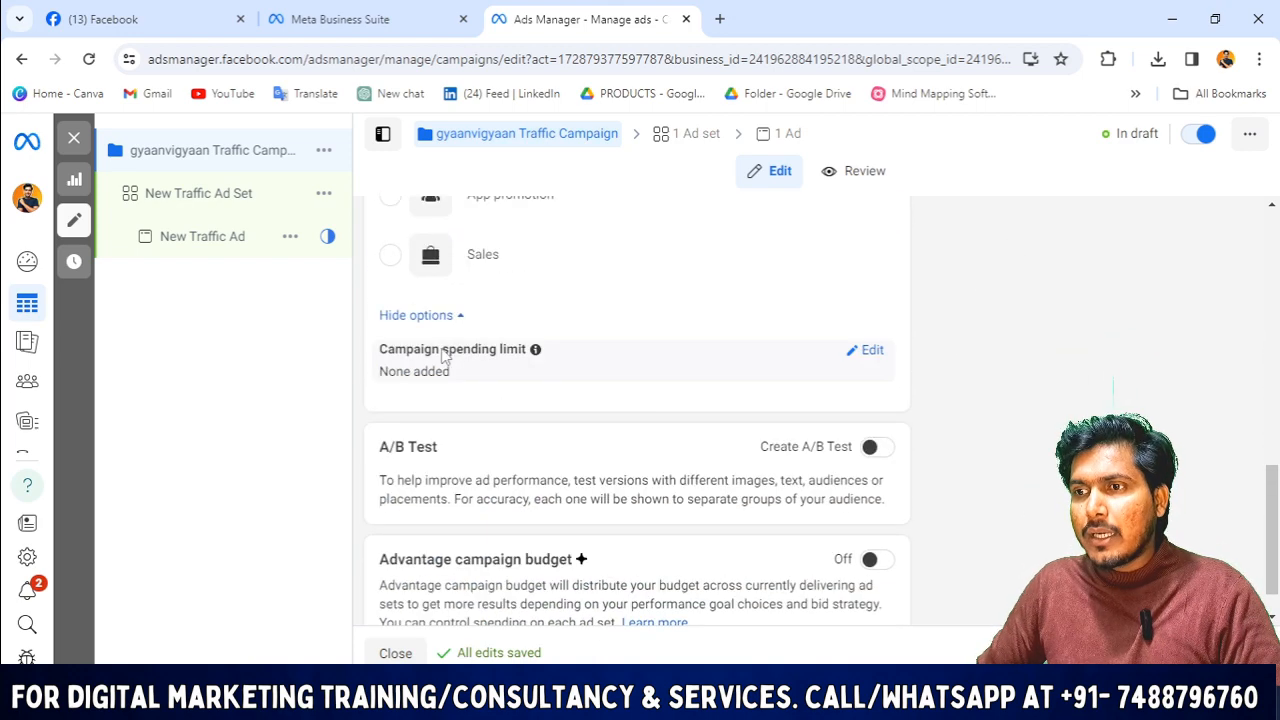
{"action": "left_click", "coordinate": [869, 351]}
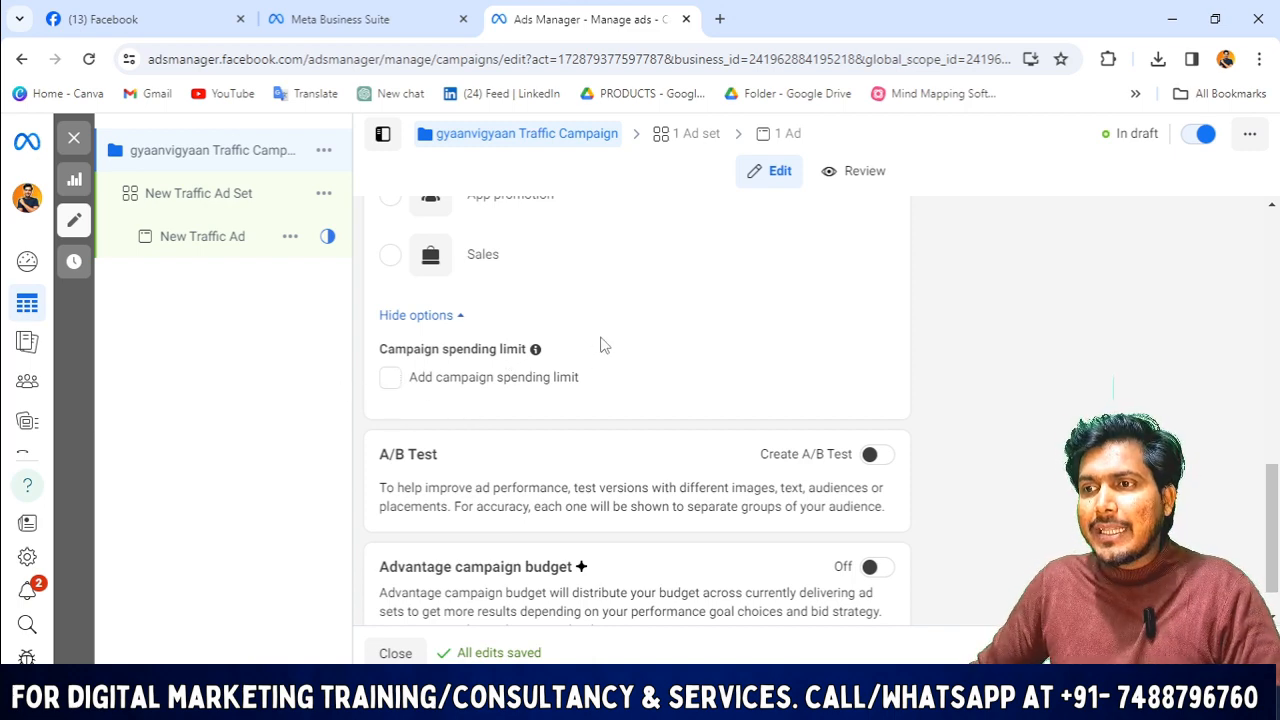
- Turn on Advantage campaign budget for the campaign and review its budget and bid strategy settings
{"action": "scroll", "coordinate": [441, 379], "scroll_direction": "down", "scroll_amount": 1}
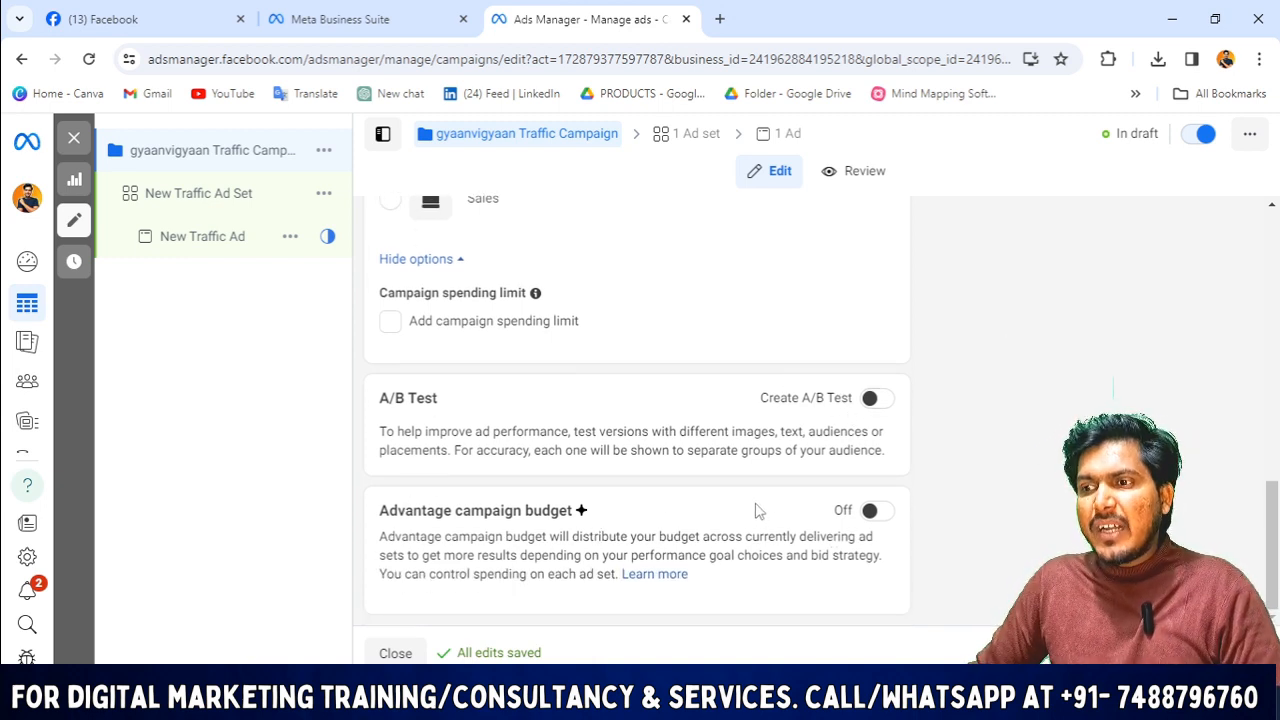
{"action": "left_click", "coordinate": [876, 511]}
{"action": "scroll", "coordinate": [535, 323], "scroll_direction": "down", "scroll_amount": 3}
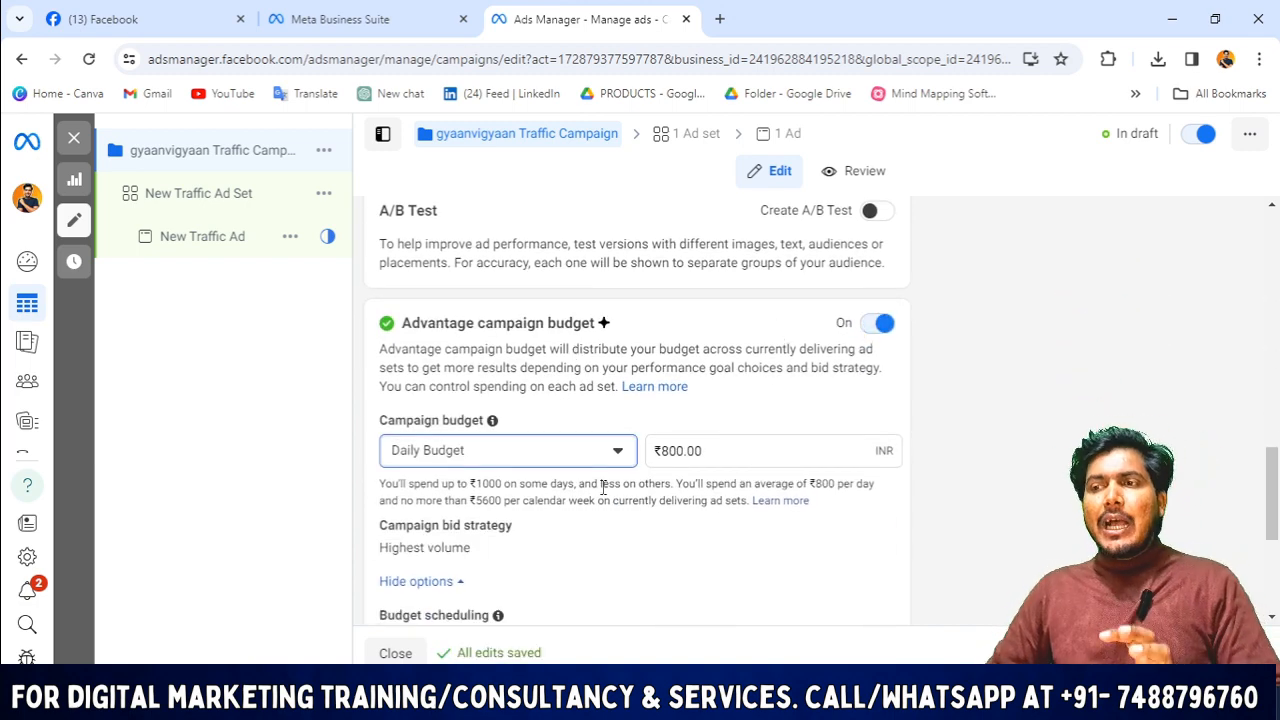
- Keep the campaign budget type as Daily Budget and set the amount to ₹200
{"action": "left_click", "coordinate": [480, 453]}
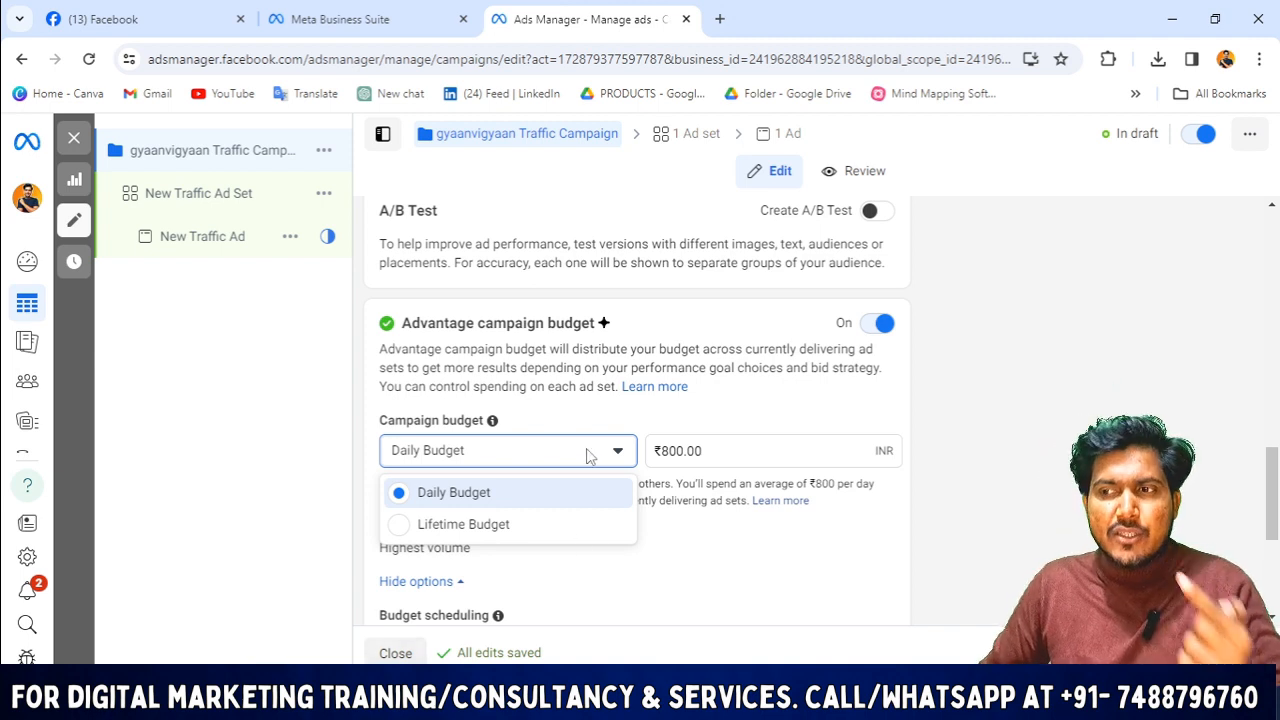
{"action": "left_click", "coordinate": [491, 495]}
{"action": "left_click_drag", "start_coordinate": [730, 454], "coordinate": [623, 451]}
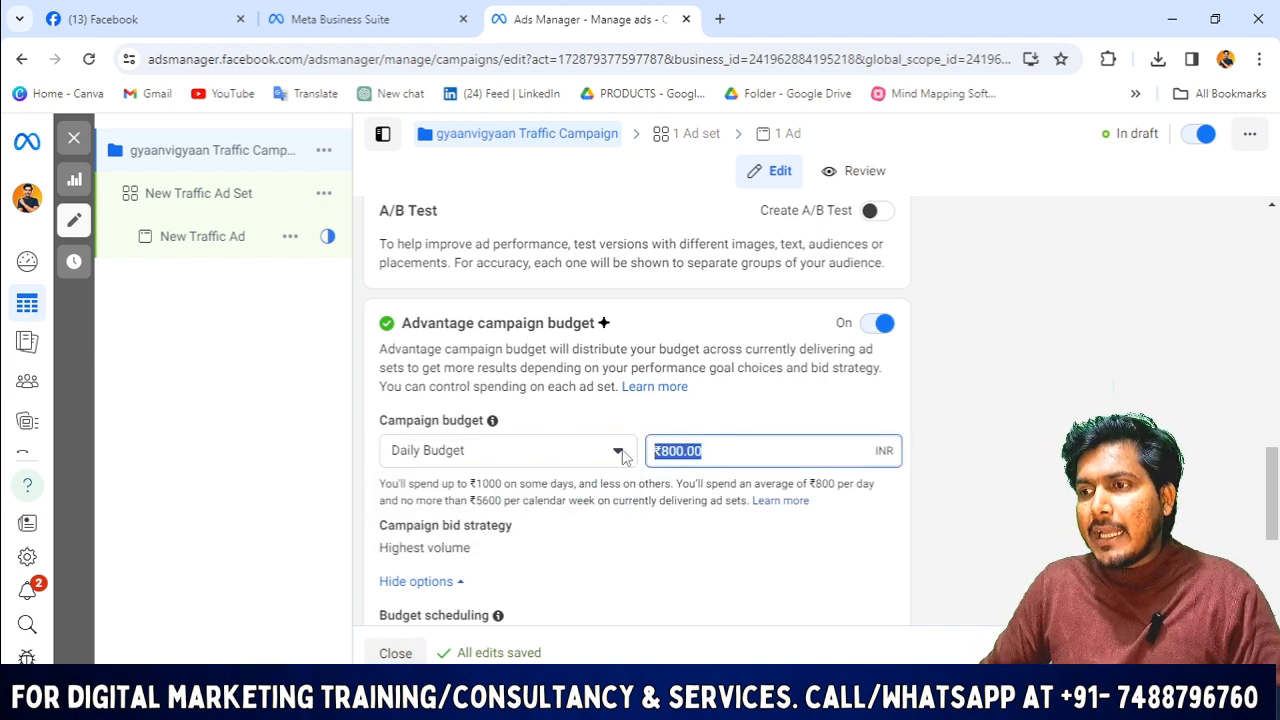
{"action": "type", "text": "2"}
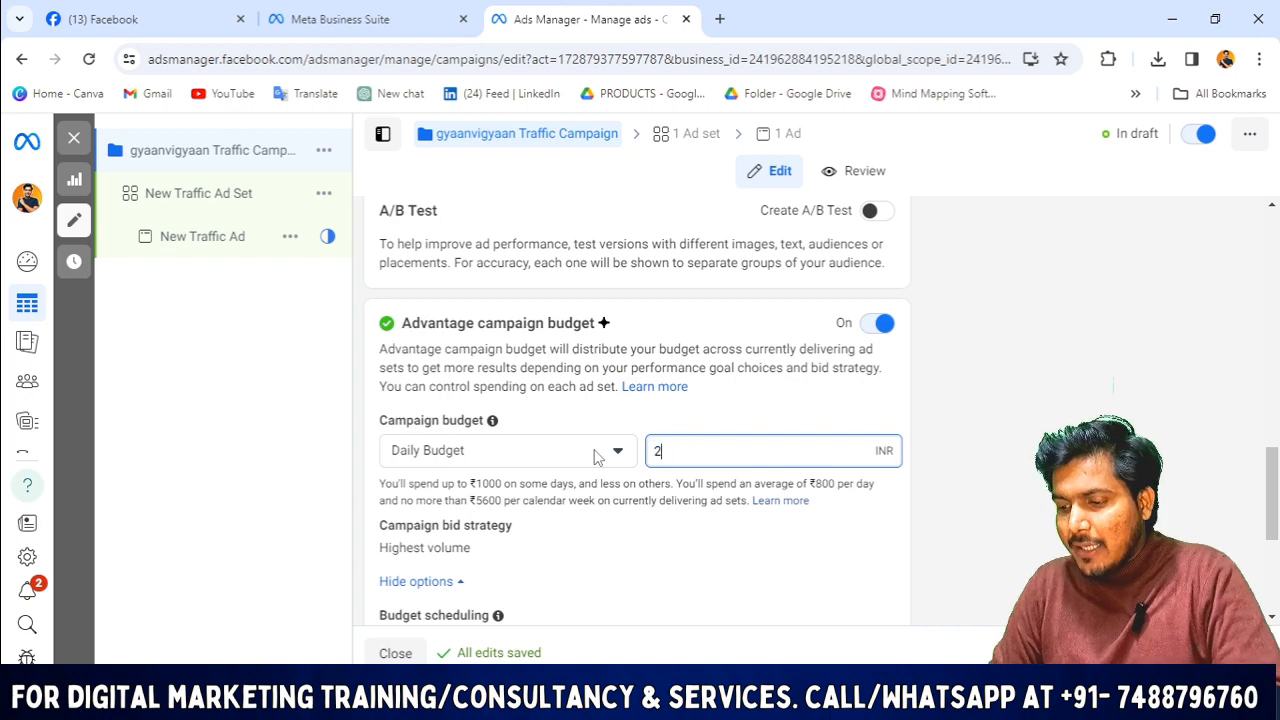
{"action": "left_click", "coordinate": [643, 472]}
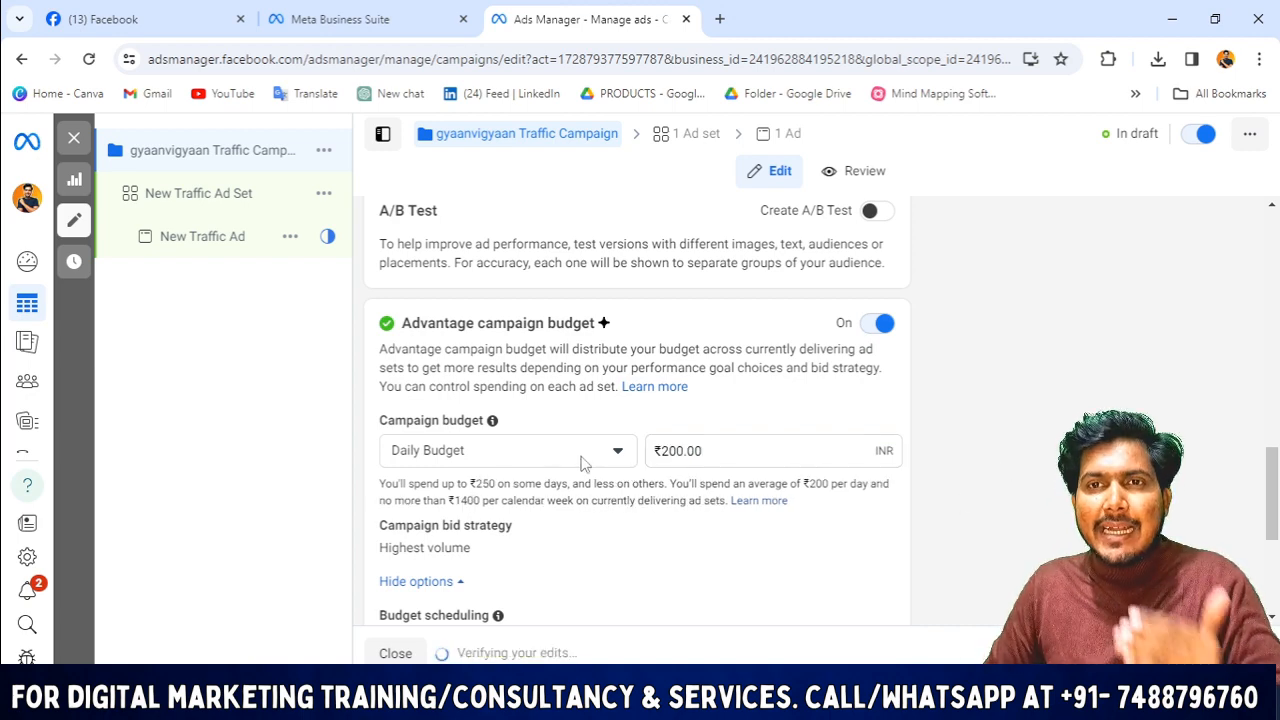
- Try a Lifetime Budget of ₹10,000 for the campaign
{"action": "left_click", "coordinate": [520, 452]}
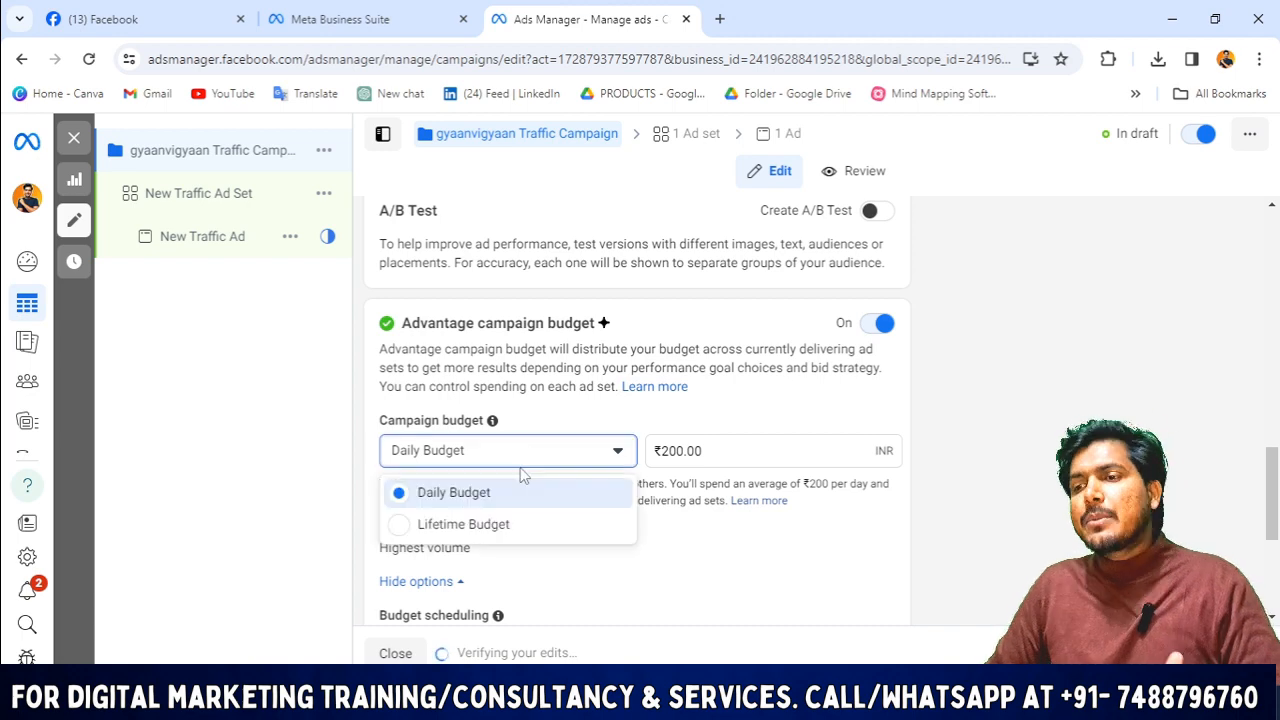
{"action": "left_click", "coordinate": [512, 524]}
{"action": "left_click_drag", "start_coordinate": [735, 345], "coordinate": [598, 347]}
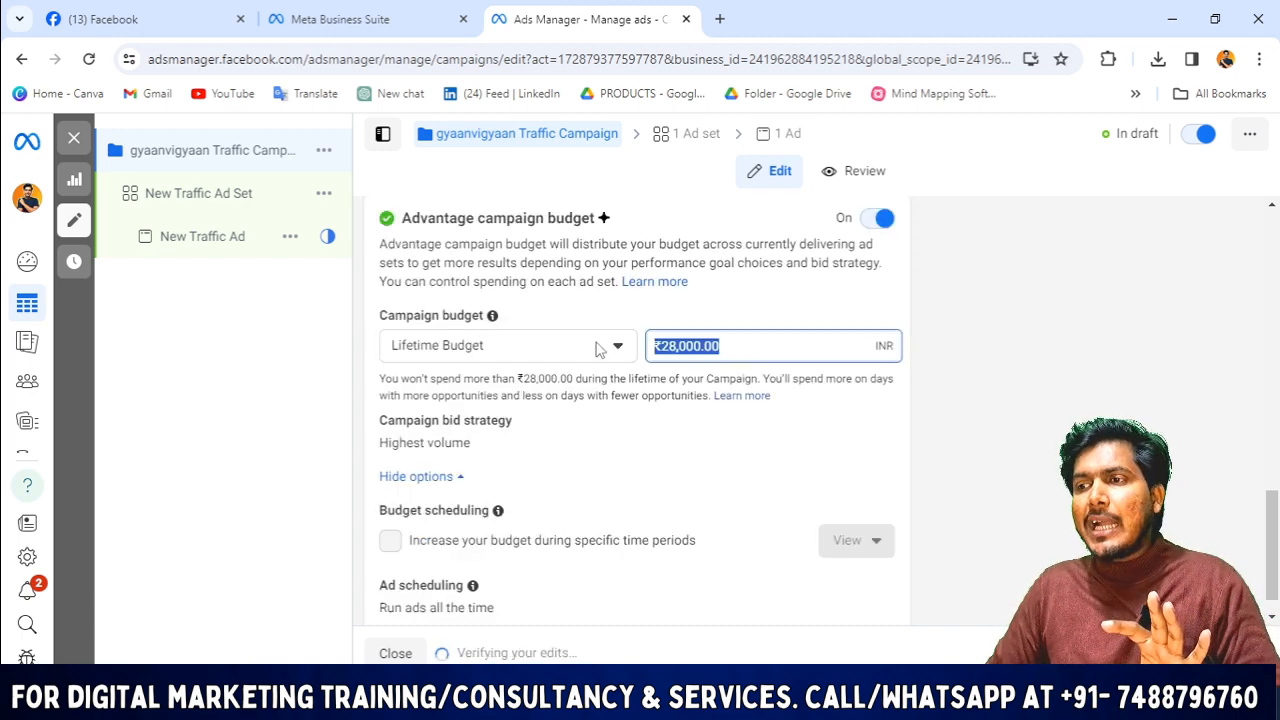
{"action": "type", "text": "10000"}
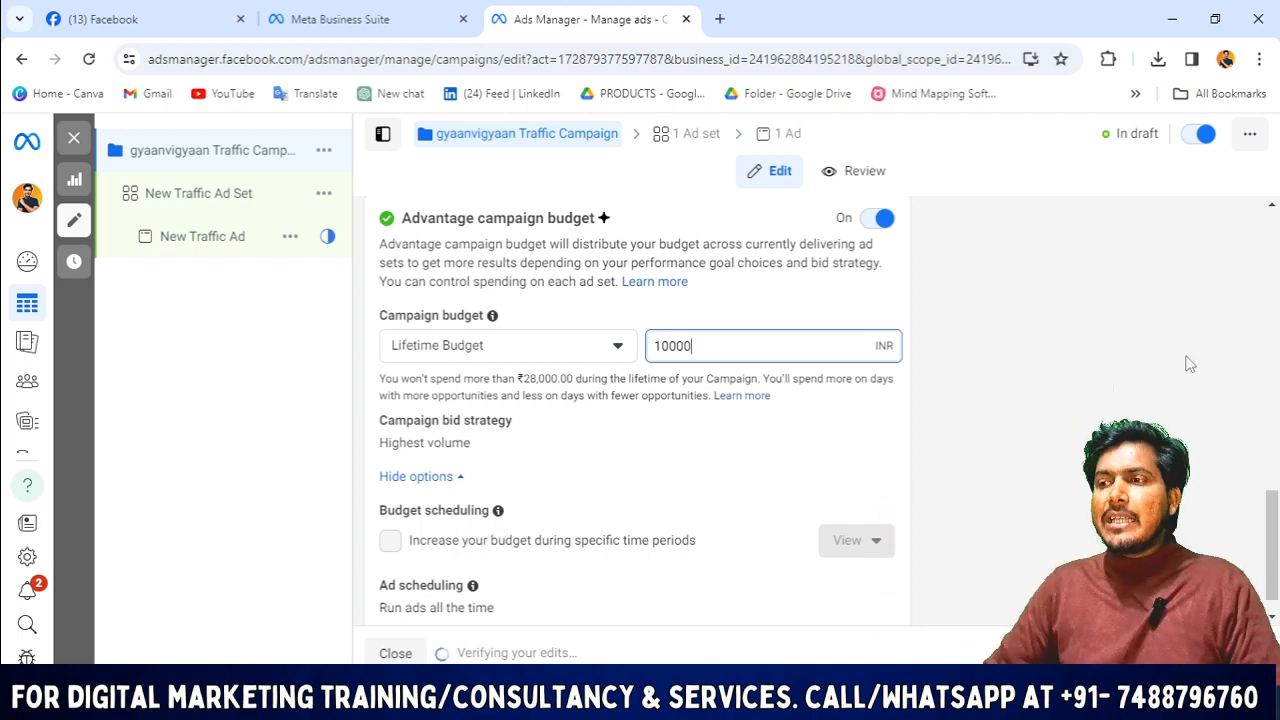
{"action": "left_click", "coordinate": [1088, 357]}
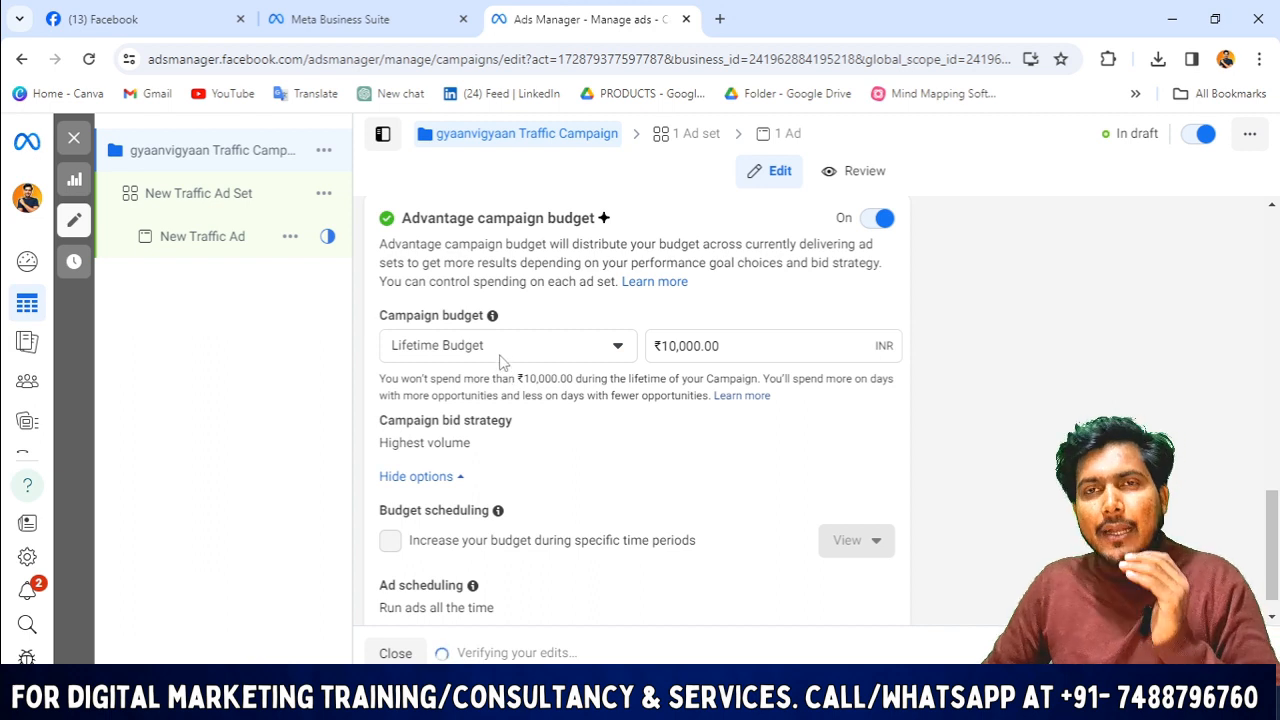
{"action": "scroll", "coordinate": [518, 385], "scroll_direction": "down", "scroll_amount": 1}
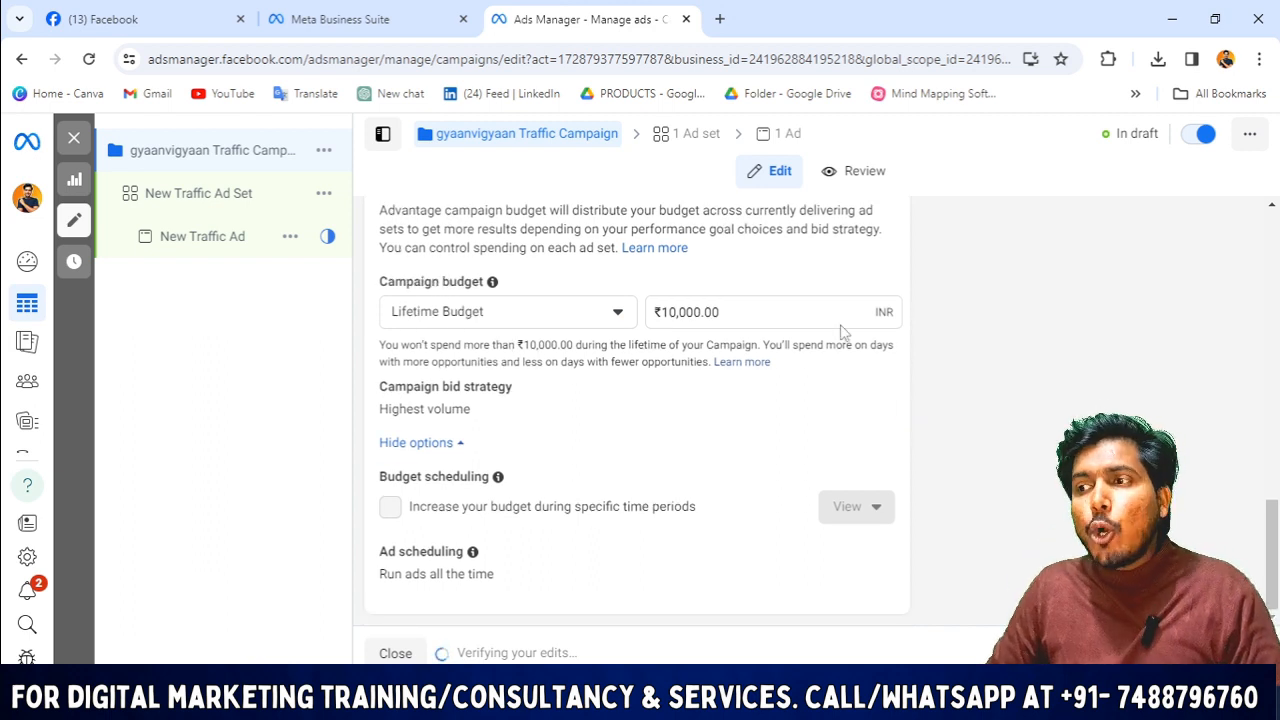
{"action": "left_click", "coordinate": [792, 317]}
- Switch the campaign budget back to Daily Budget and enter ₹200 as the amount
{"action": "left_click", "coordinate": [491, 318]}
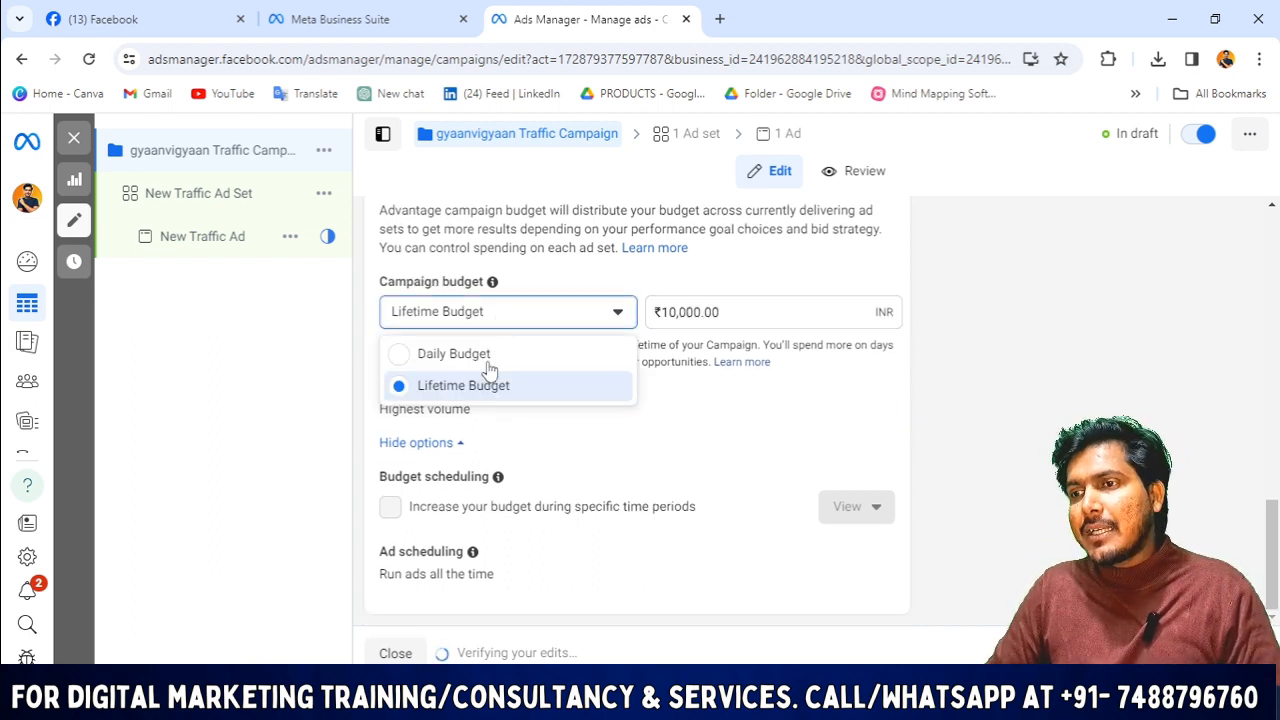
{"action": "left_click", "coordinate": [732, 425]}
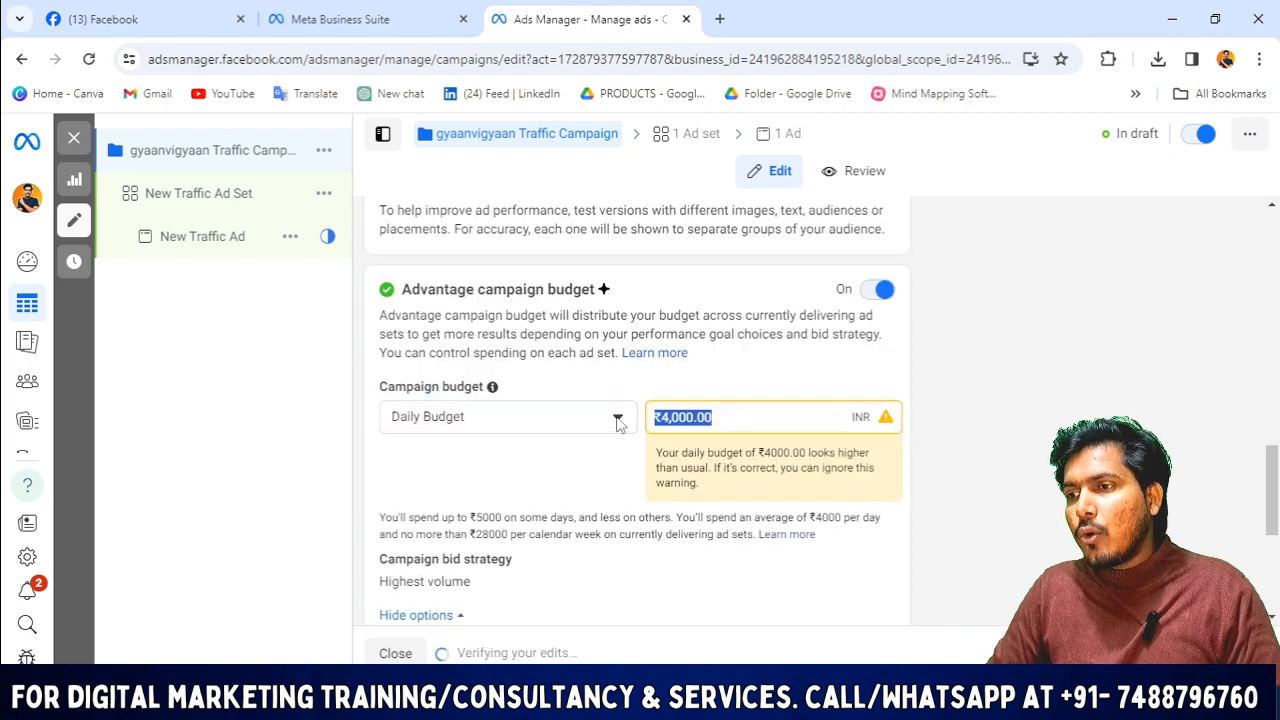
{"action": "type", "text": "200"}
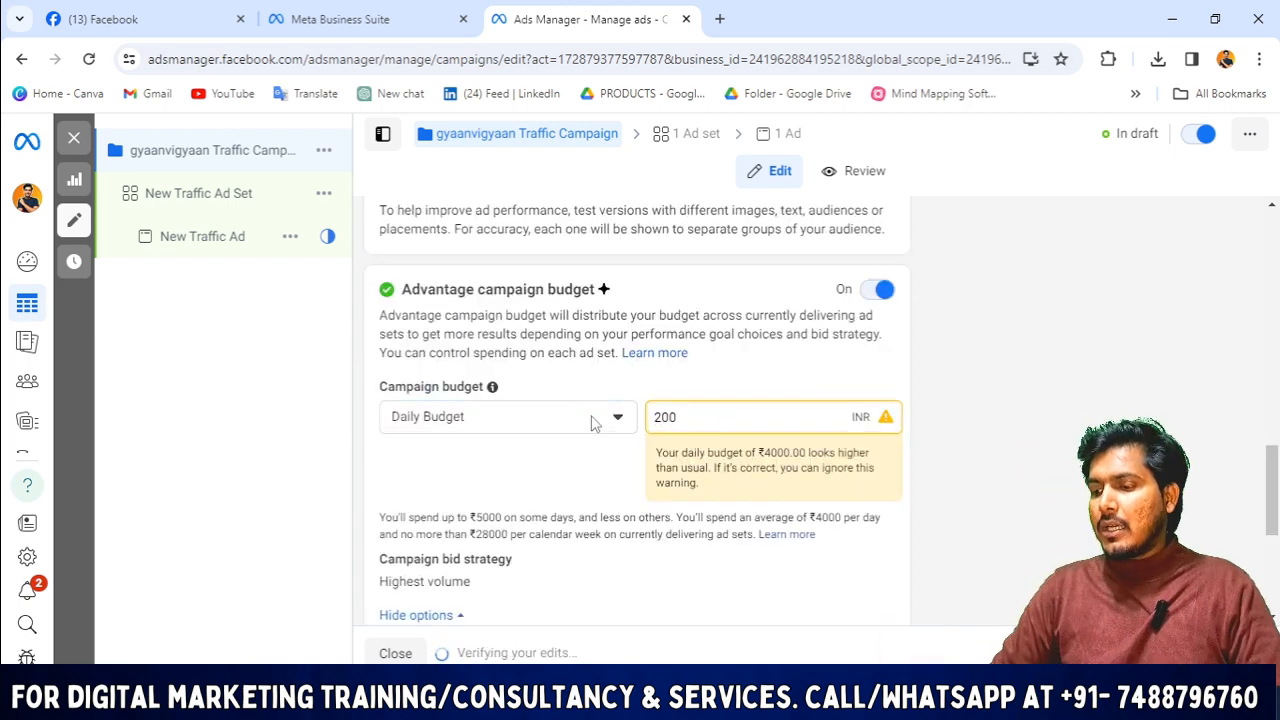
{"action": "left_click", "coordinate": [1055, 503]}
- Open the campaign bid strategy for editing and choose Highest volume
{"action": "scroll", "coordinate": [518, 490], "scroll_direction": "down", "scroll_amount": 3}
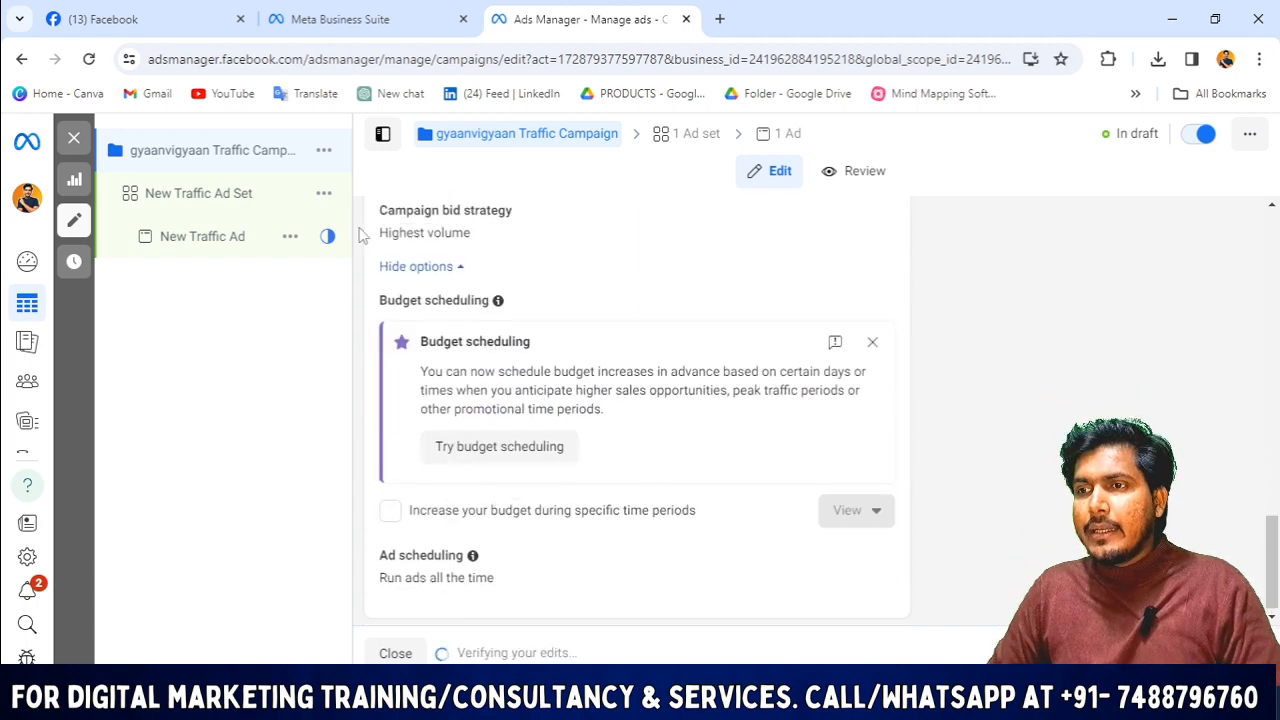
{"action": "scroll", "coordinate": [557, 477], "scroll_direction": "up", "scroll_amount": 2}
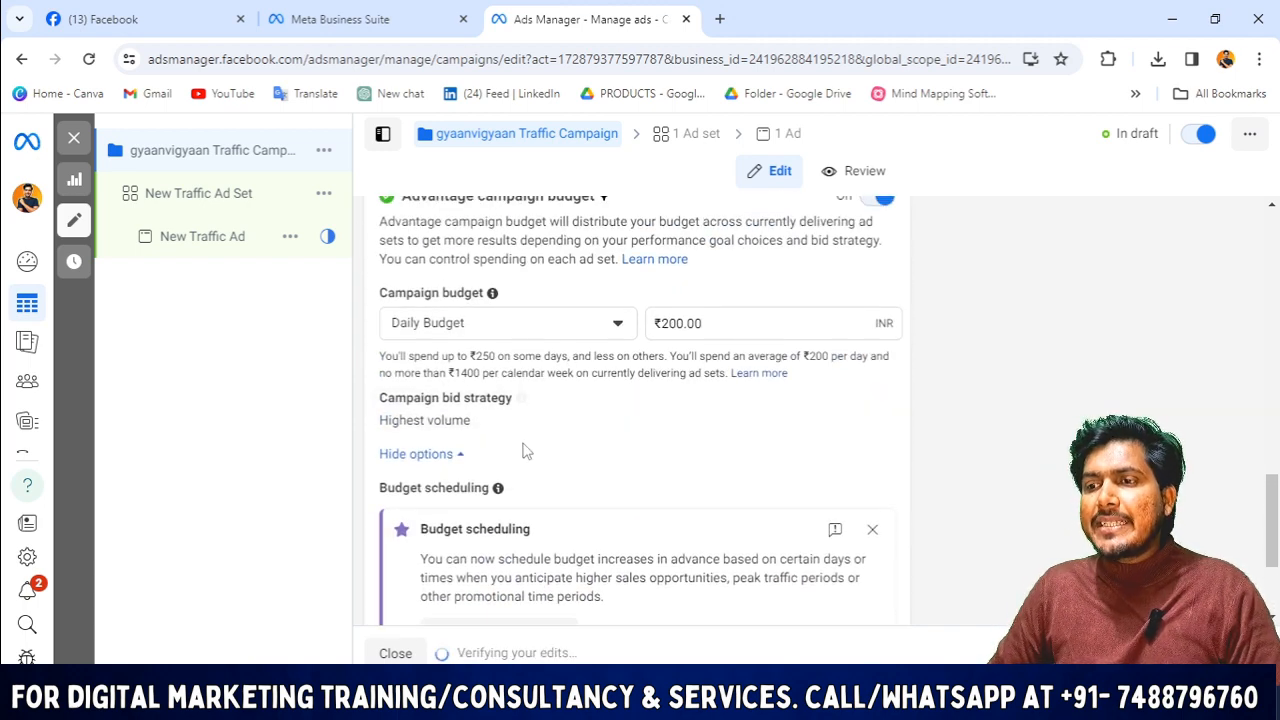
{"action": "scroll", "coordinate": [512, 490], "scroll_direction": "down", "scroll_amount": 1}
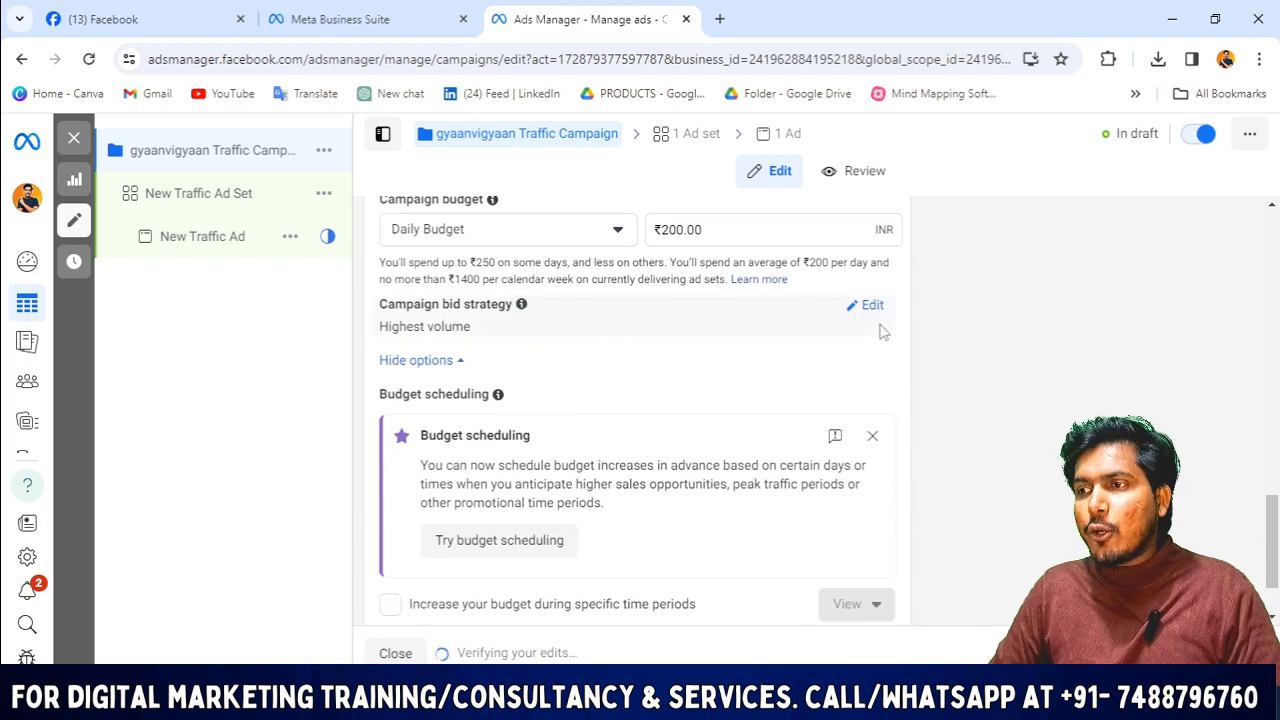
{"action": "left_click", "coordinate": [880, 305]}
{"action": "left_click", "coordinate": [460, 336]}
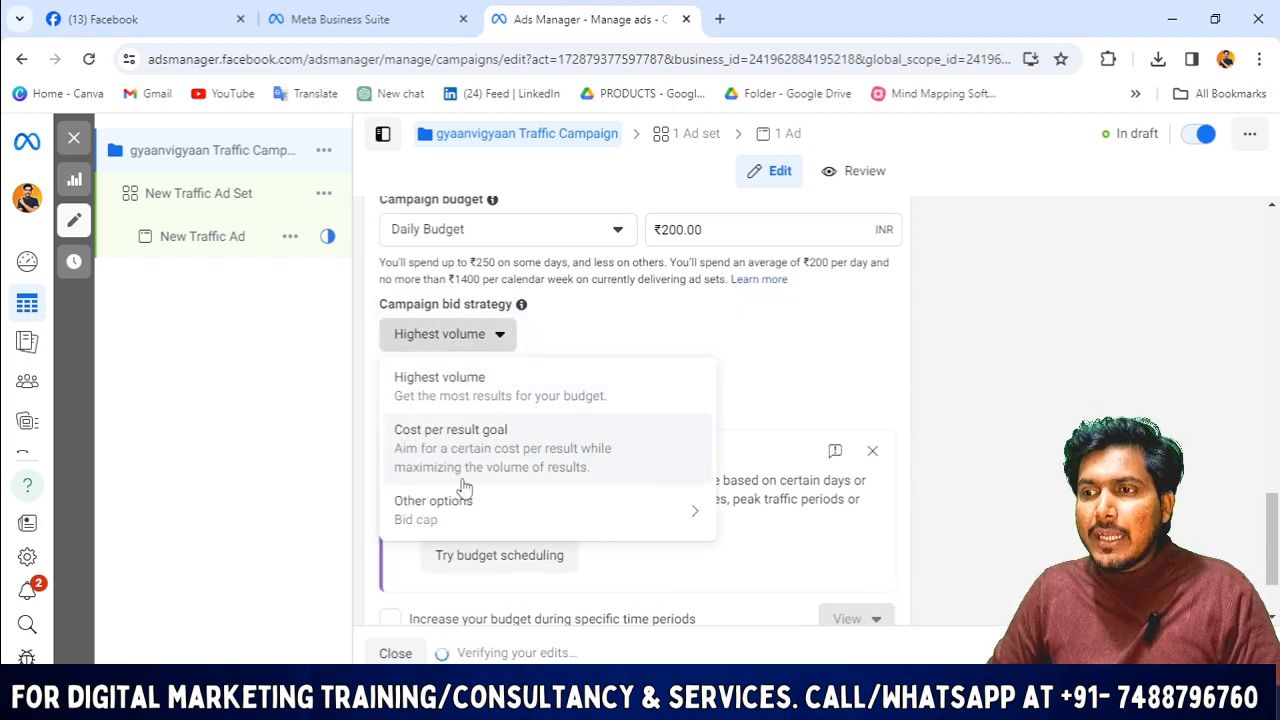
{"action": "left_click", "coordinate": [451, 389]}
{"action": "scroll", "coordinate": [700, 486], "scroll_direction": "down", "scroll_amount": 3}
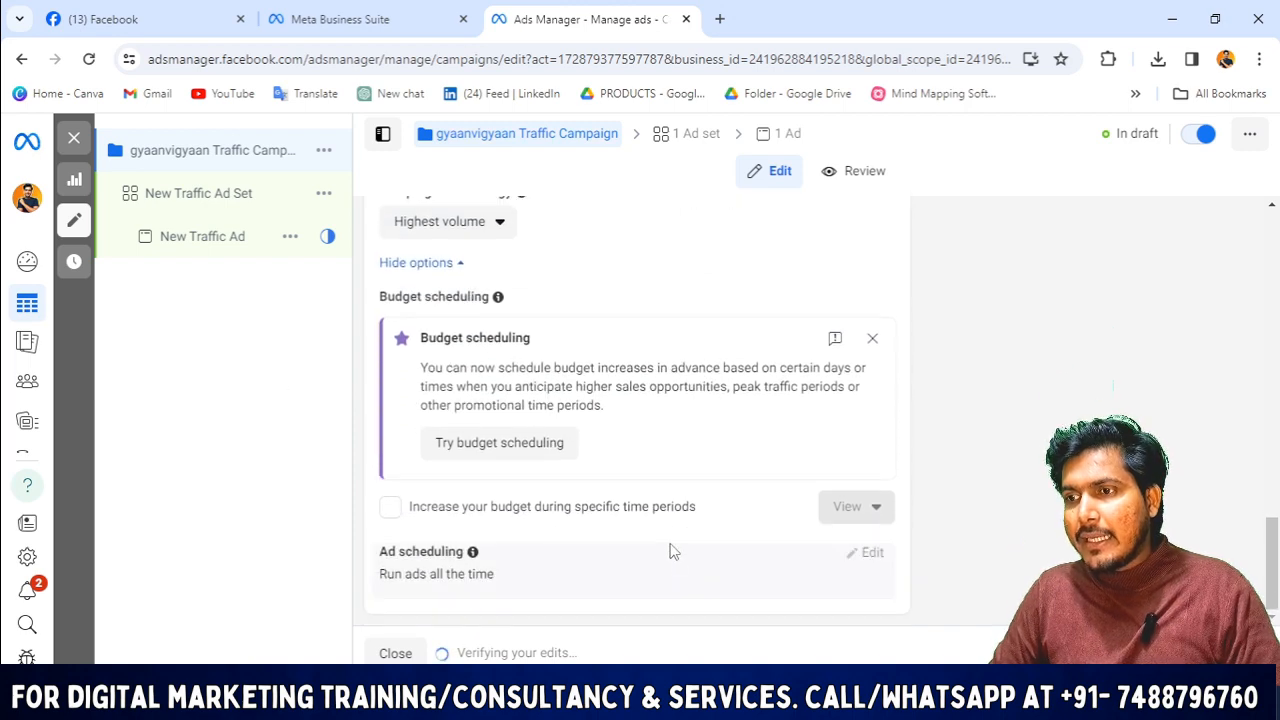
- Go to the campaign's ad set level and rename the ad set as gv Traffic Ad Set
{"action": "scroll", "coordinate": [586, 334], "scroll_direction": "up", "scroll_amount": 10}
{"action": "scroll", "coordinate": [436, 480], "scroll_direction": "up", "scroll_amount": 2}
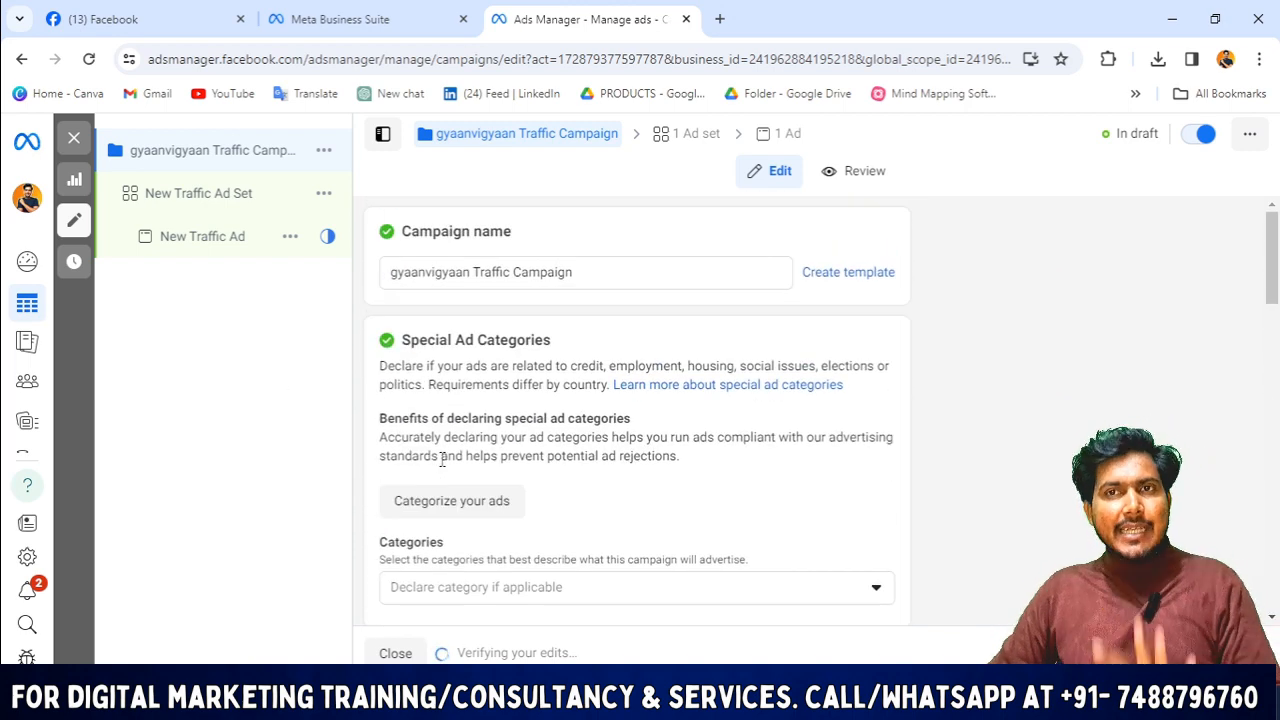
{"action": "scroll", "coordinate": [441, 459], "scroll_direction": "down", "scroll_amount": 8}
{"action": "scroll", "coordinate": [985, 508], "scroll_direction": "down", "scroll_amount": 6}
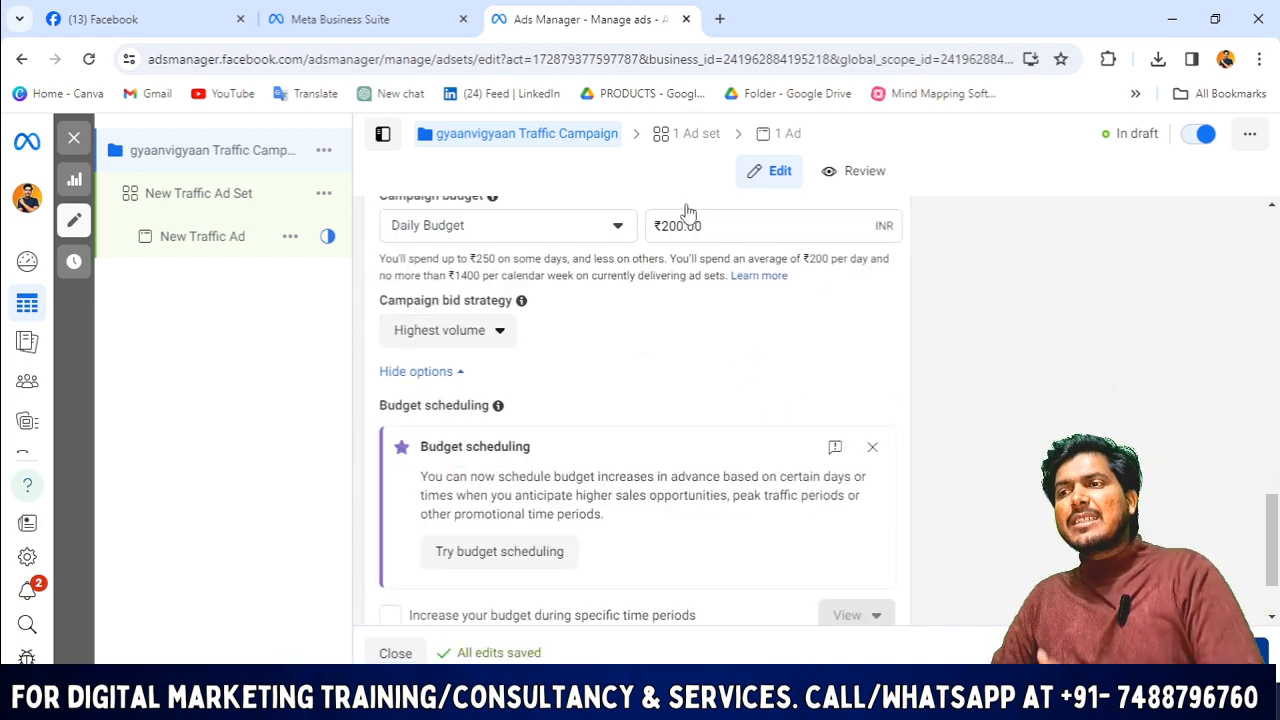
{"action": "left_click", "coordinate": [684, 133]}
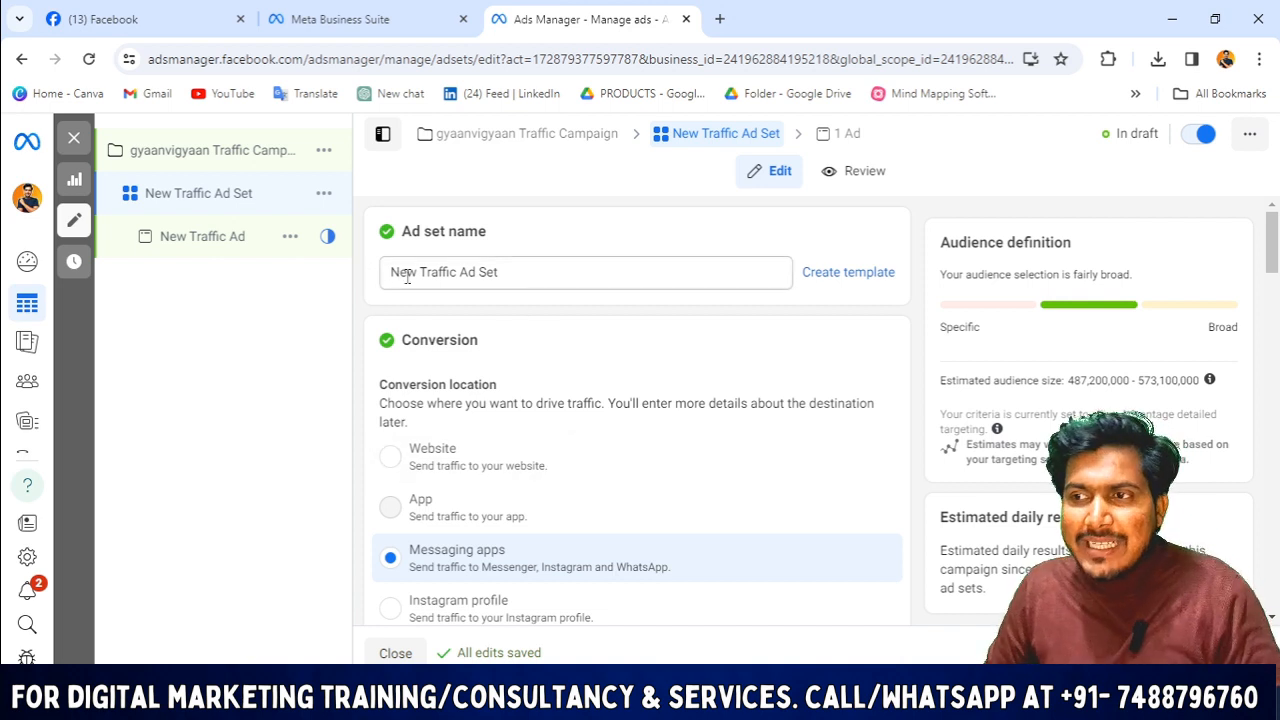
{"action": "left_click_drag", "start_coordinate": [419, 277], "coordinate": [375, 281]}
{"action": "type", "text": "gv"}
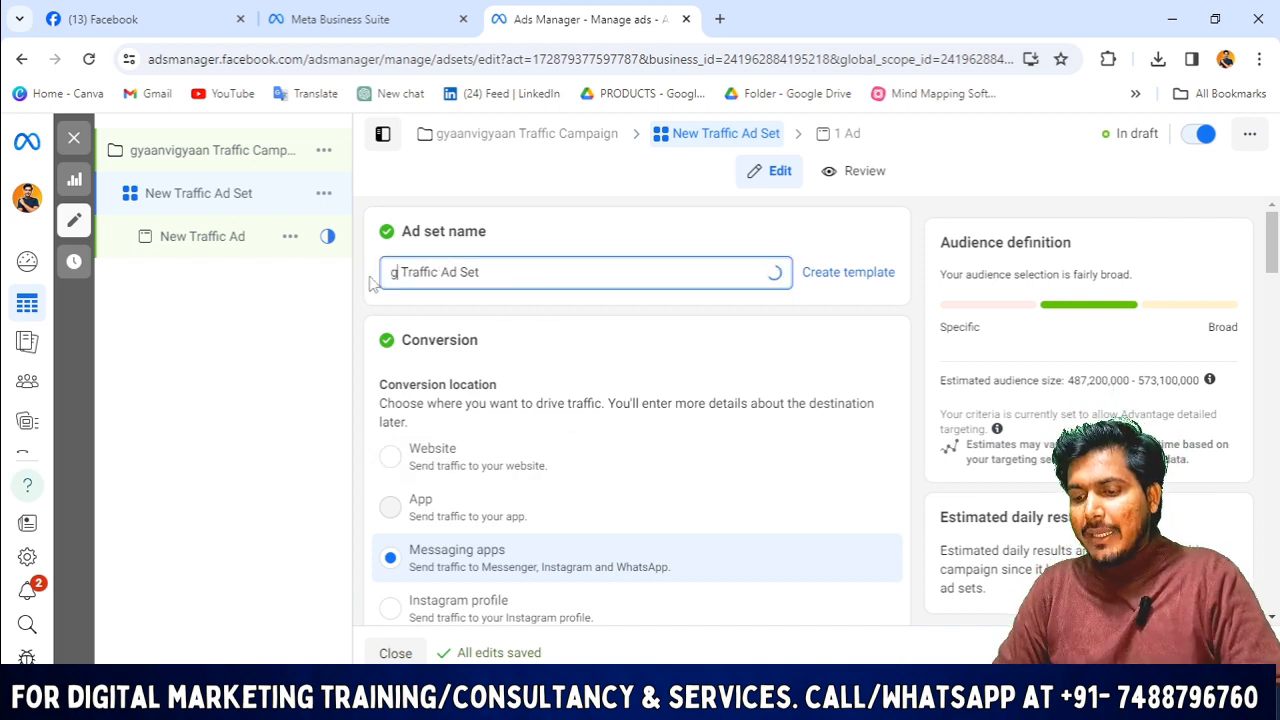
{"action": "left_click", "coordinate": [320, 363]}
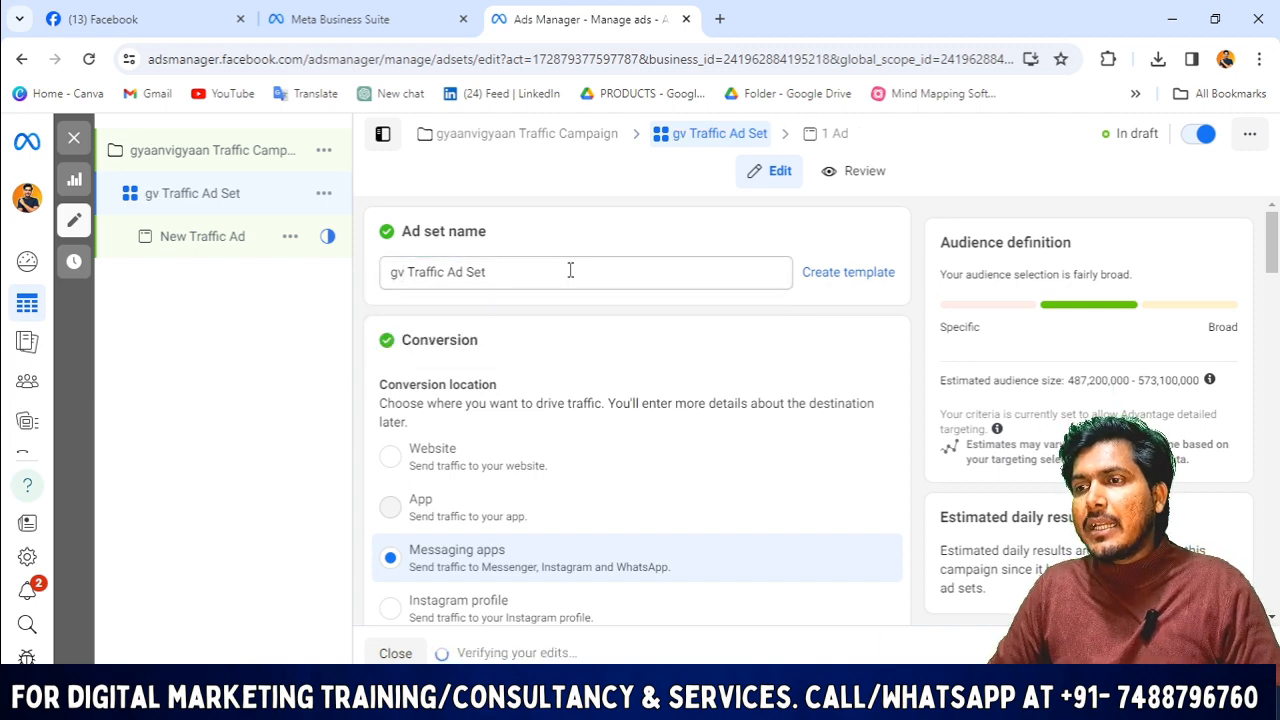
- Set the ad set's conversion location to Website
{"action": "scroll", "coordinate": [540, 262], "scroll_direction": "down", "scroll_amount": 1}
{"action": "scroll", "coordinate": [600, 295], "scroll_direction": "up", "scroll_amount": 1}
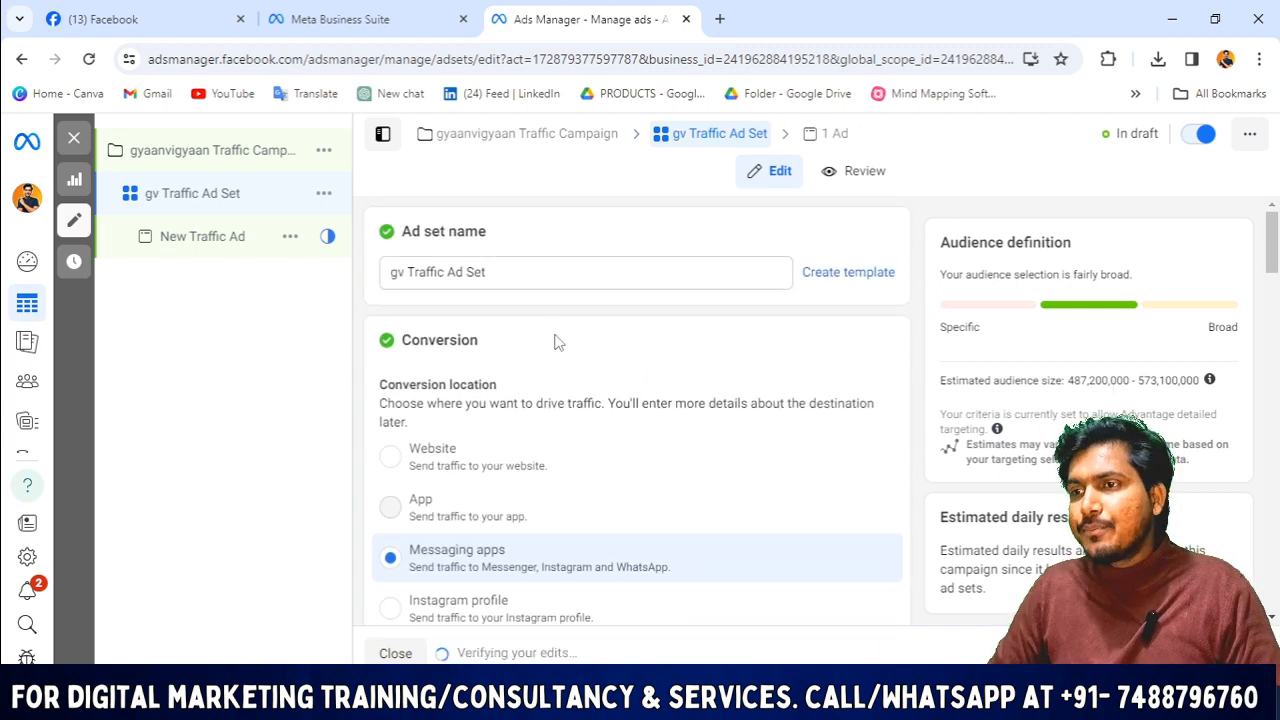
{"action": "scroll", "coordinate": [550, 370], "scroll_direction": "down", "scroll_amount": 1}
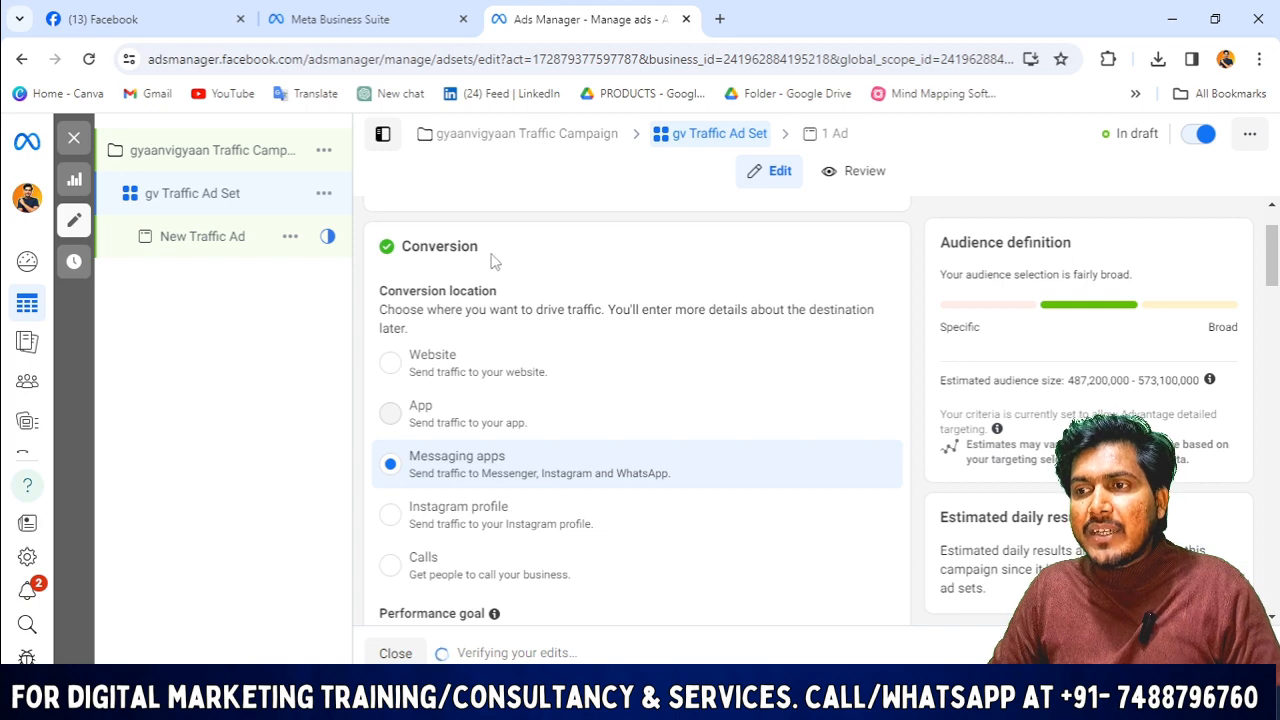
{"action": "double_click", "coordinate": [443, 254]}
{"action": "left_click_drag", "start_coordinate": [527, 295], "coordinate": [355, 288]}
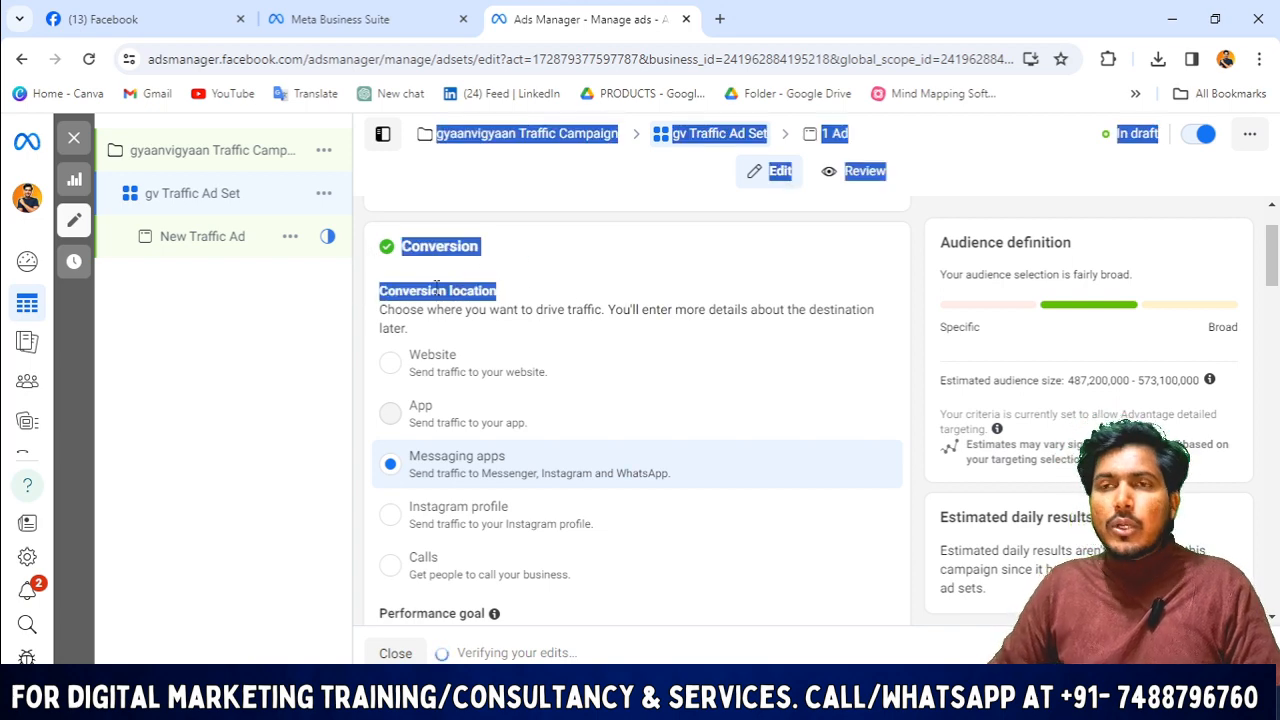
{"action": "left_click", "coordinate": [600, 278]}
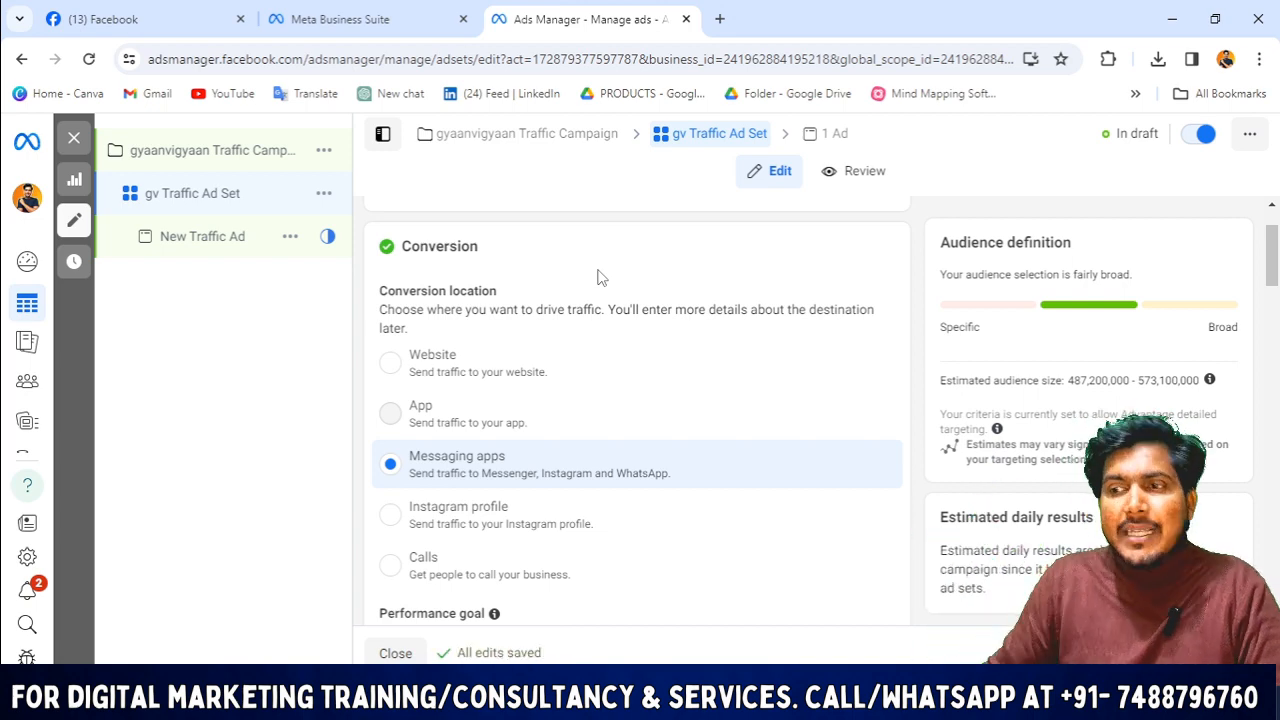
{"action": "left_click", "coordinate": [428, 378]}
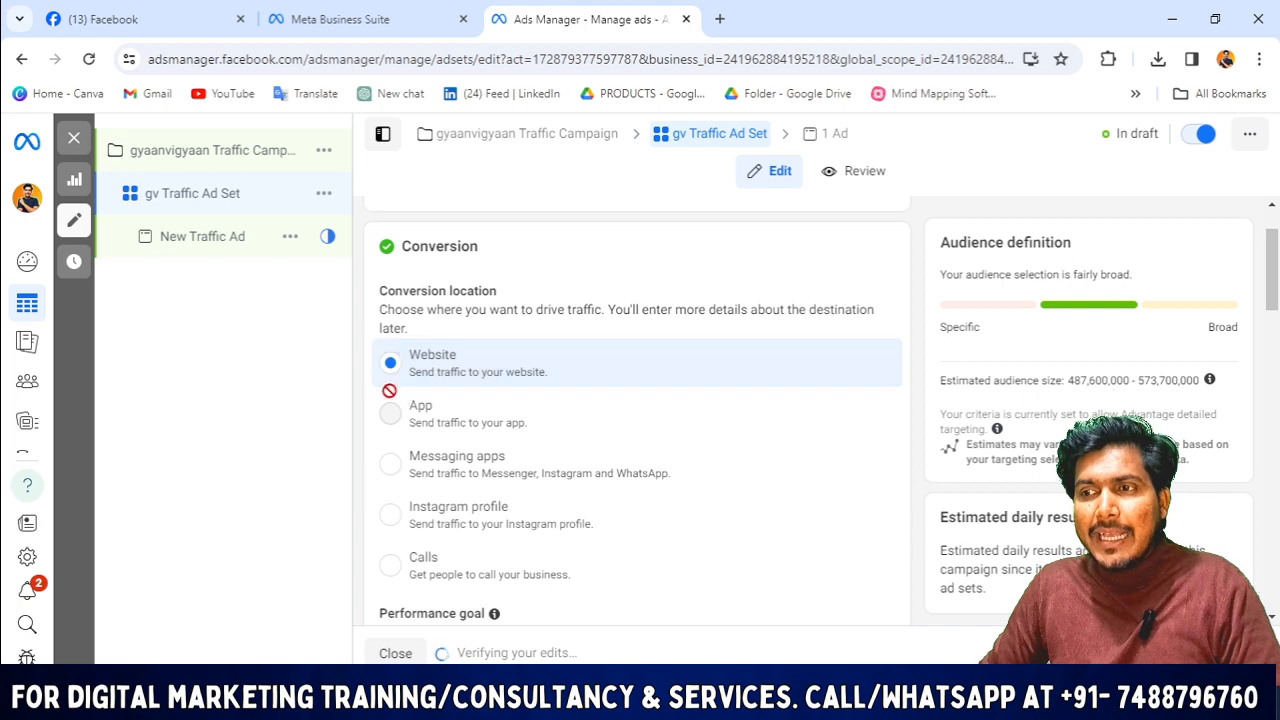
{"action": "left_click_drag", "start_coordinate": [408, 372], "coordinate": [616, 386]}
{"action": "left_click", "coordinate": [210, 343]}
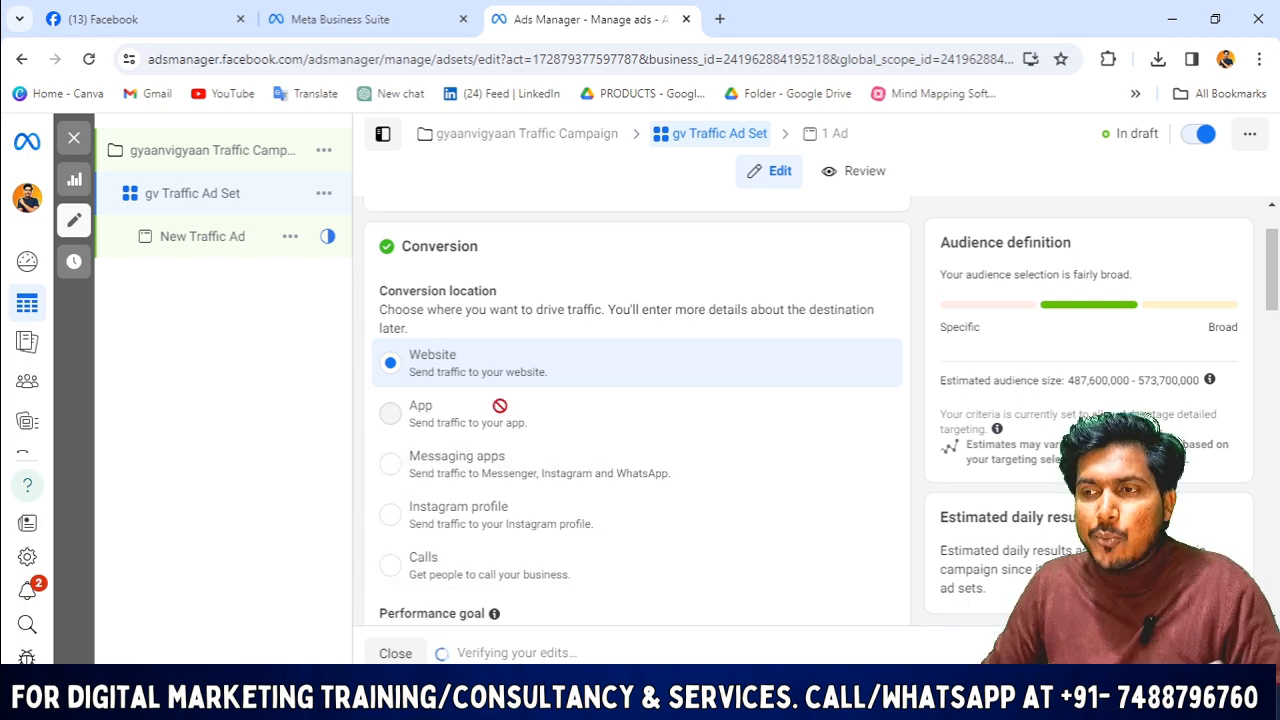
- Review the ad set's conversion locations, performance goal, dynamic creative, and budget and schedule settings
{"action": "scroll", "coordinate": [490, 440], "scroll_direction": "down", "scroll_amount": 2}
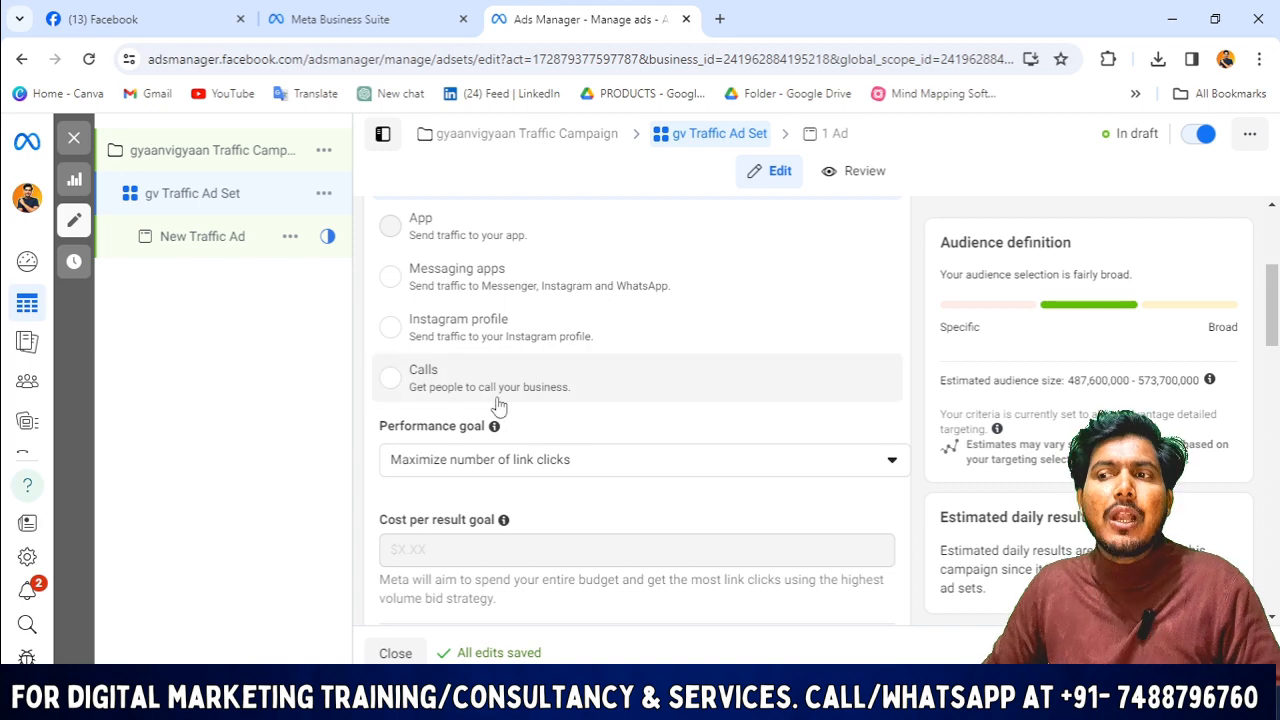
{"action": "scroll", "coordinate": [450, 410], "scroll_direction": "up", "scroll_amount": 2}
{"action": "scroll", "coordinate": [457, 410], "scroll_direction": "down", "scroll_amount": 1}
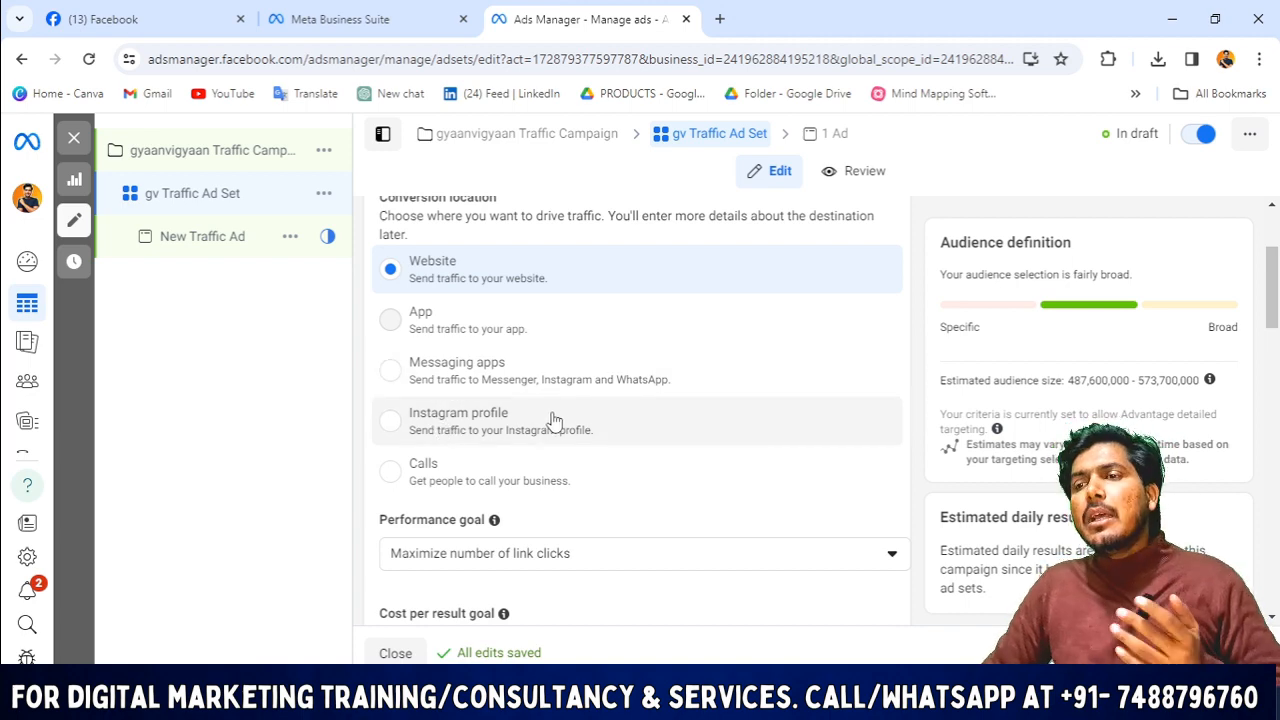
{"action": "scroll", "coordinate": [537, 437], "scroll_direction": "down", "scroll_amount": 2}
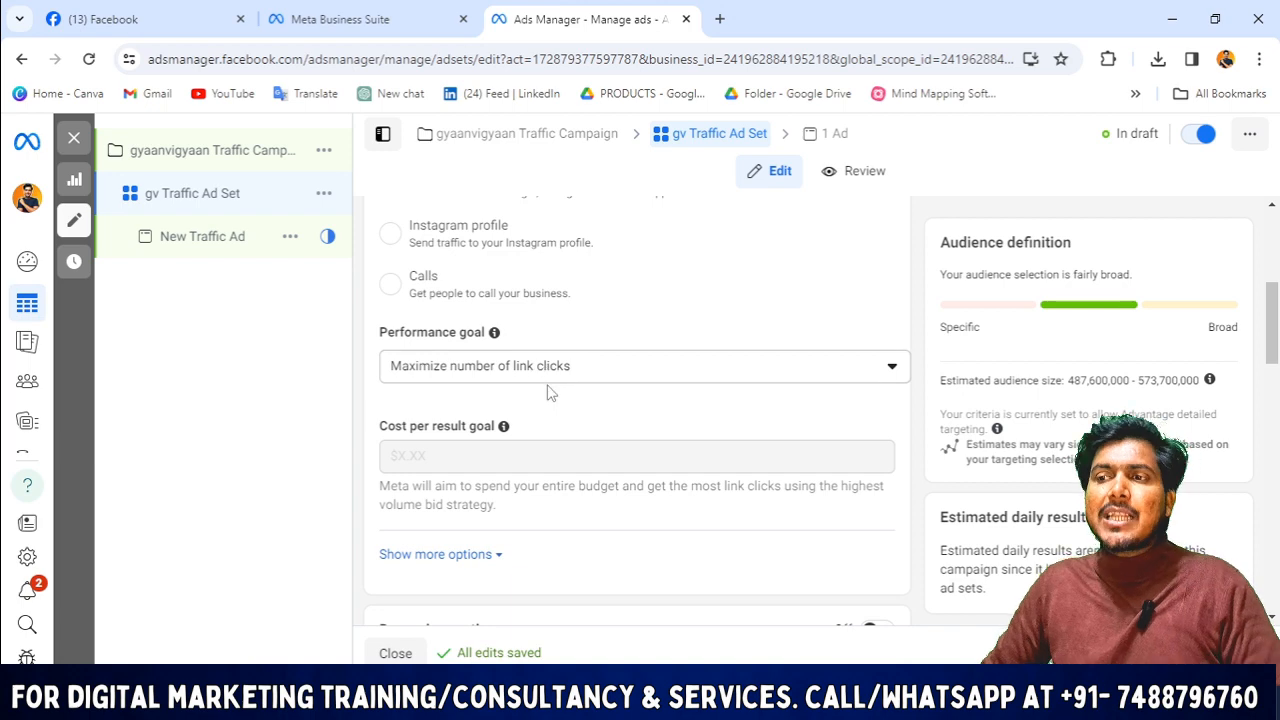
{"action": "left_click", "coordinate": [614, 370]}
{"action": "left_click", "coordinate": [612, 371]}
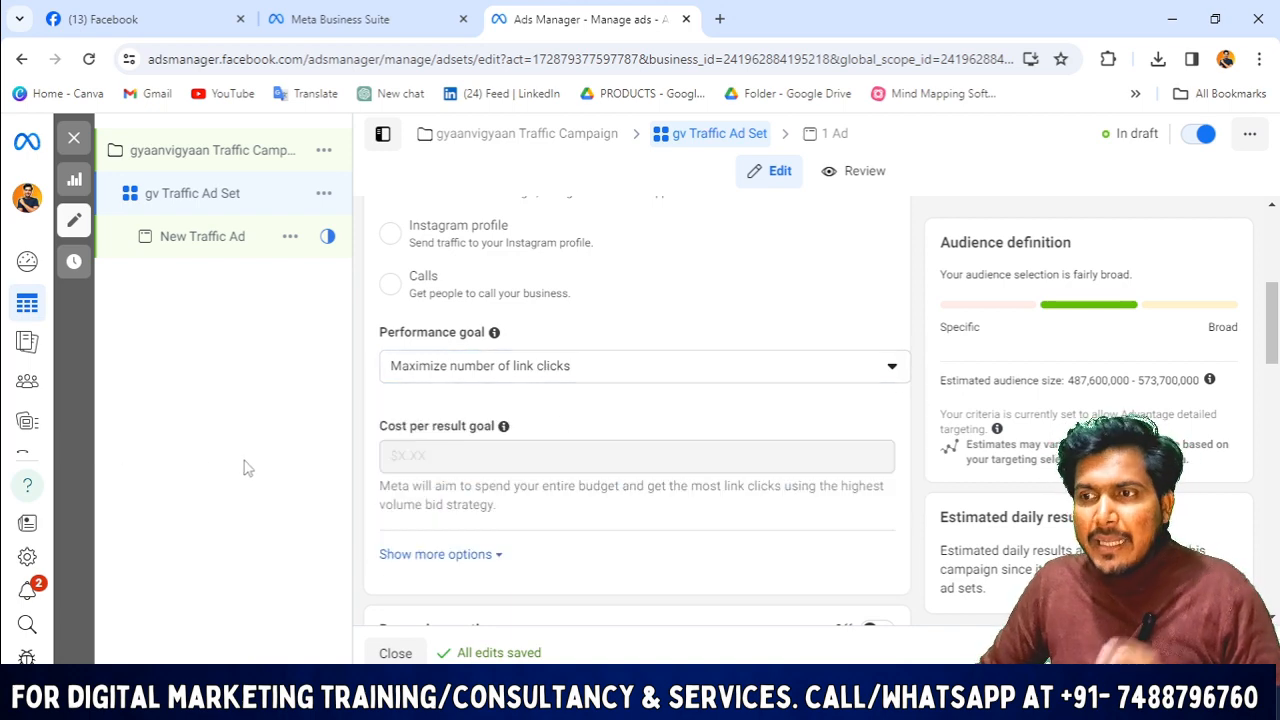
{"action": "scroll", "coordinate": [548, 511], "scroll_direction": "down", "scroll_amount": 3}
{"action": "scroll", "coordinate": [603, 374], "scroll_direction": "up", "scroll_amount": 4}
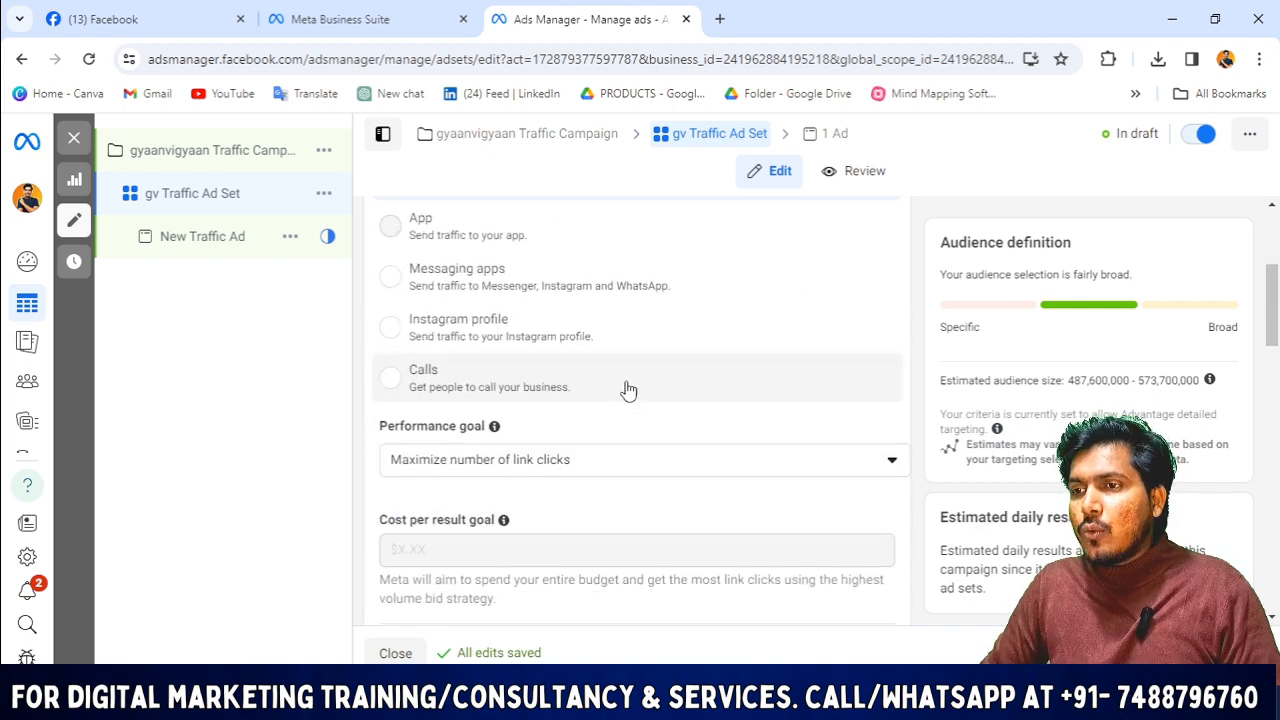
{"action": "scroll", "coordinate": [623, 389], "scroll_direction": "down", "scroll_amount": 5}
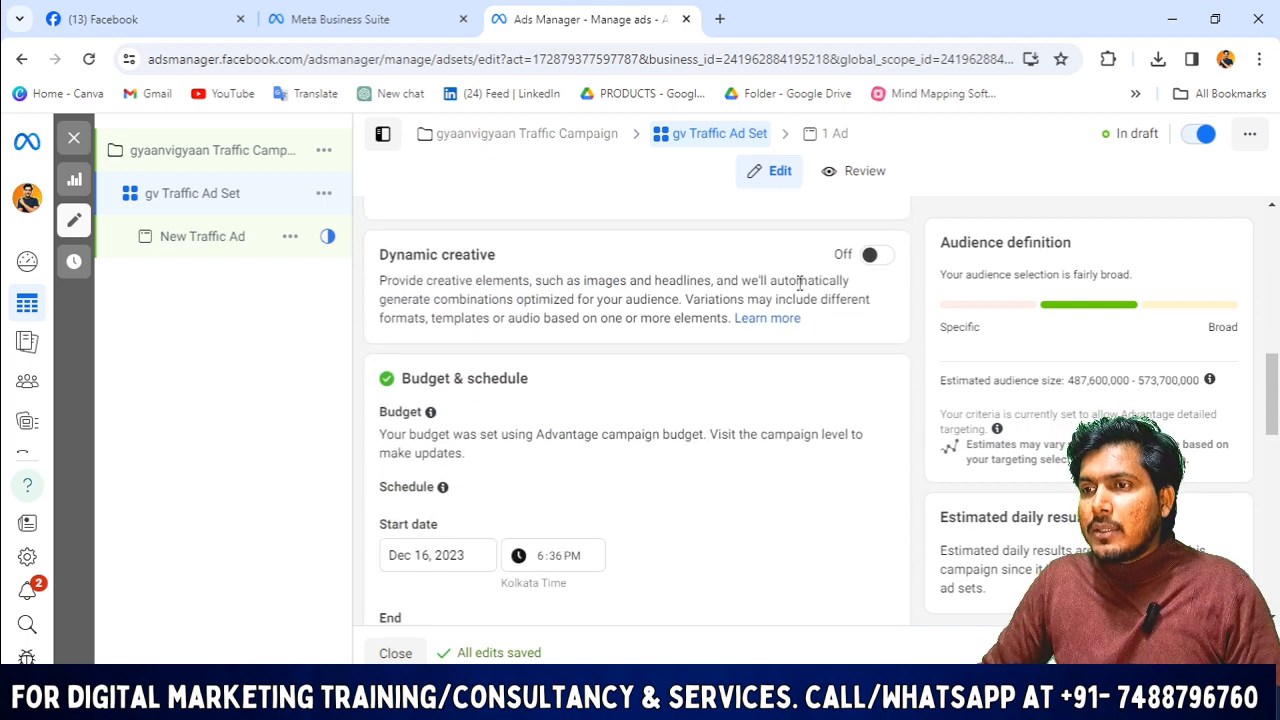
{"action": "scroll", "coordinate": [813, 377], "scroll_direction": "down", "scroll_amount": 1}
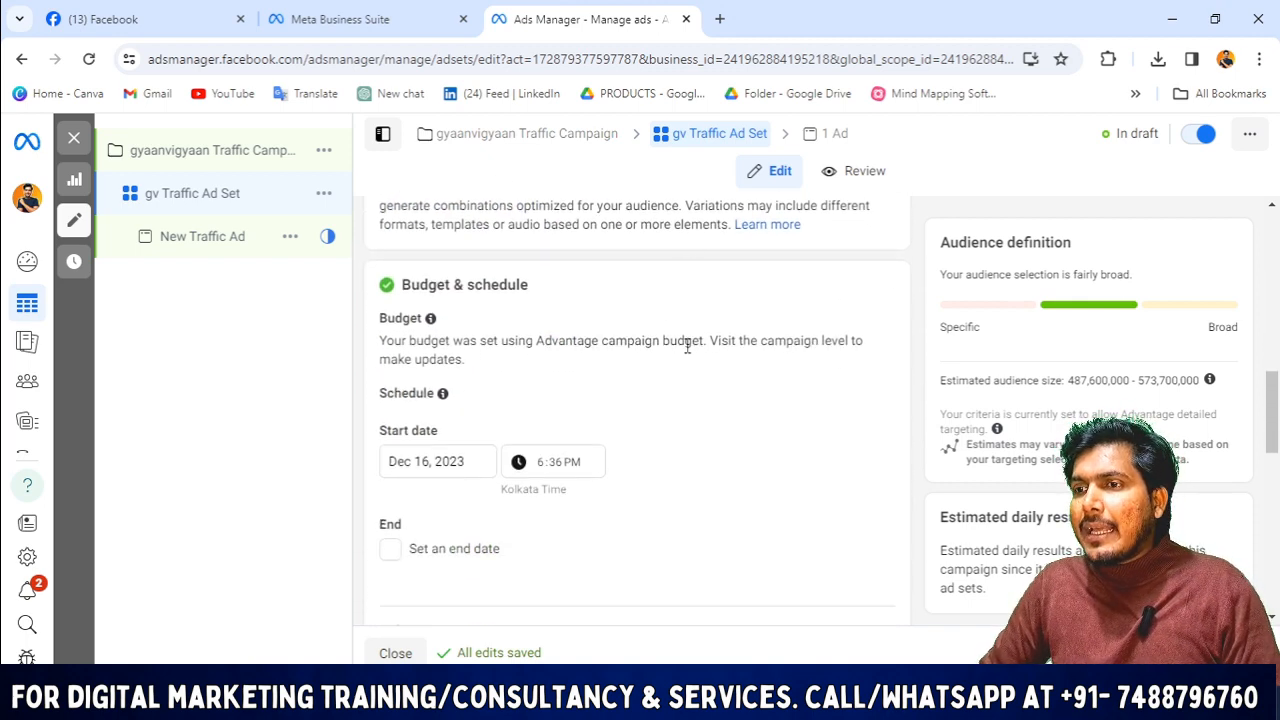
- Check the ad set's Advantage campaign budget note and its schedule start date and time
{"action": "left_click_drag", "start_coordinate": [567, 296], "coordinate": [401, 287]}
{"action": "left_click", "coordinate": [355, 384]}
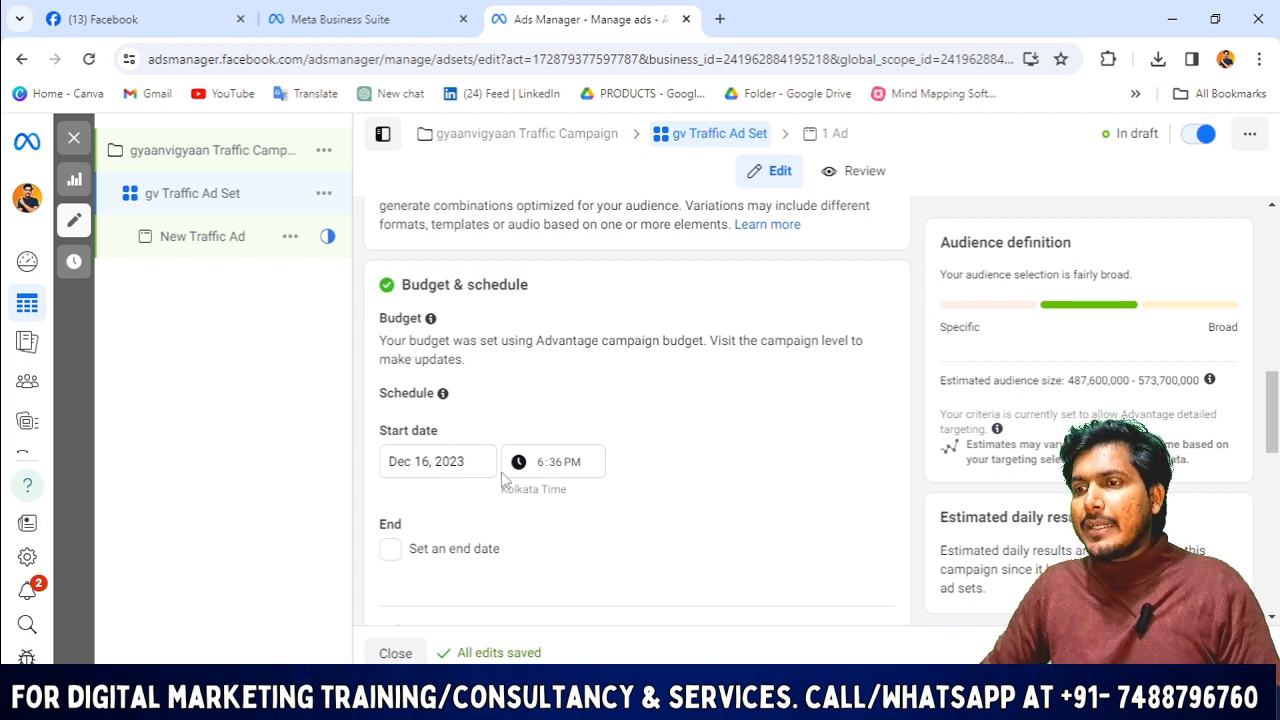
{"action": "scroll", "coordinate": [545, 420], "scroll_direction": "down", "scroll_amount": 2}
{"action": "scroll", "coordinate": [414, 374], "scroll_direction": "up", "scroll_amount": 2}
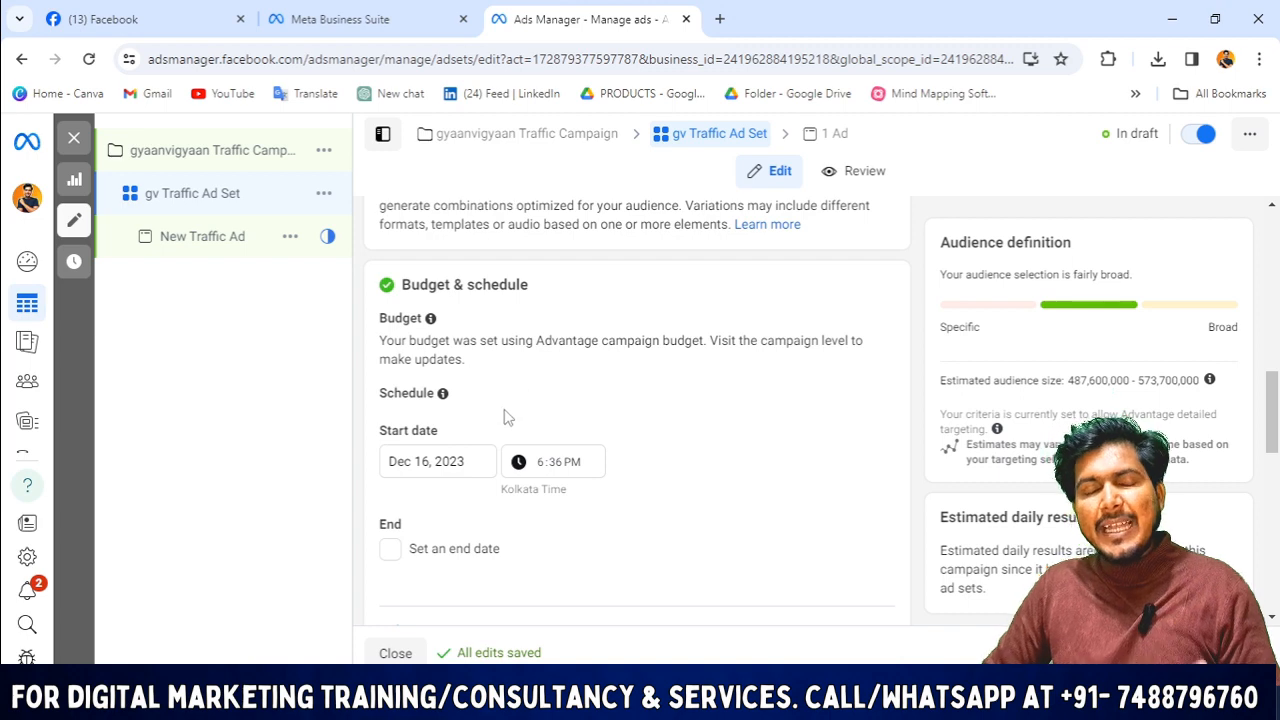
{"action": "scroll", "coordinate": [505, 417], "scroll_direction": "down", "scroll_amount": 1}
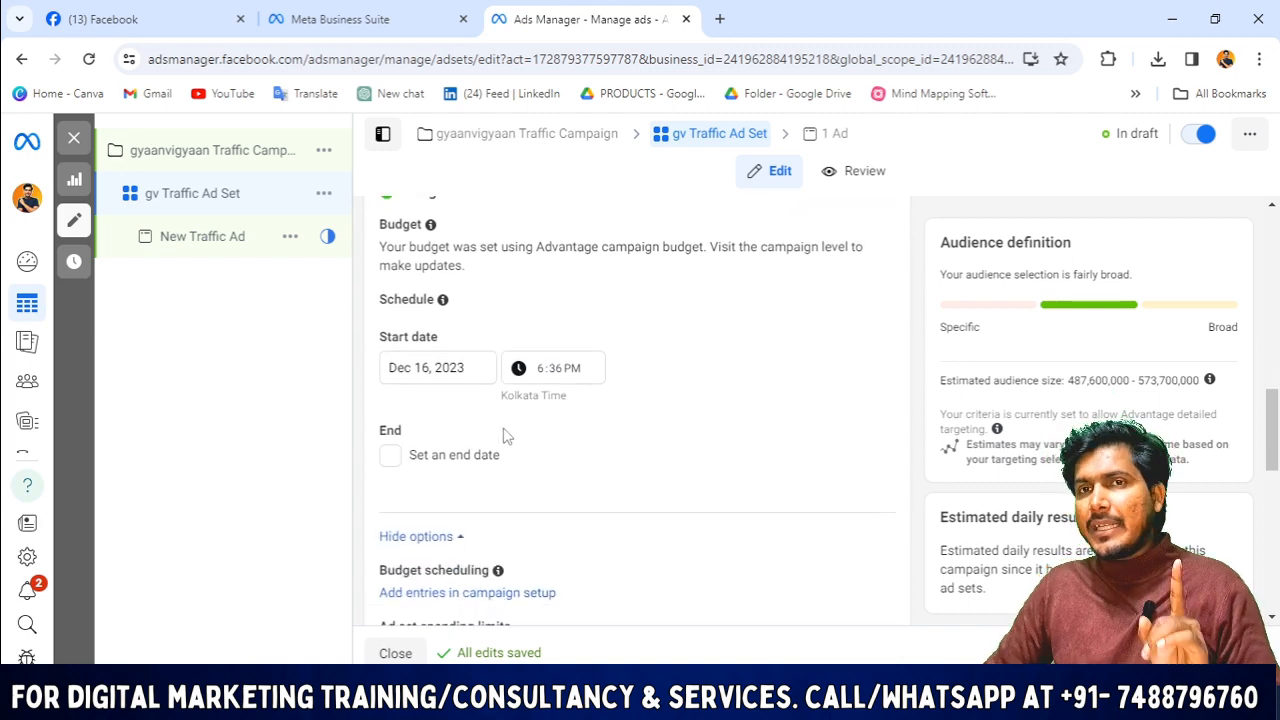
{"action": "left_click", "coordinate": [460, 367]}
{"action": "left_click", "coordinate": [701, 370]}
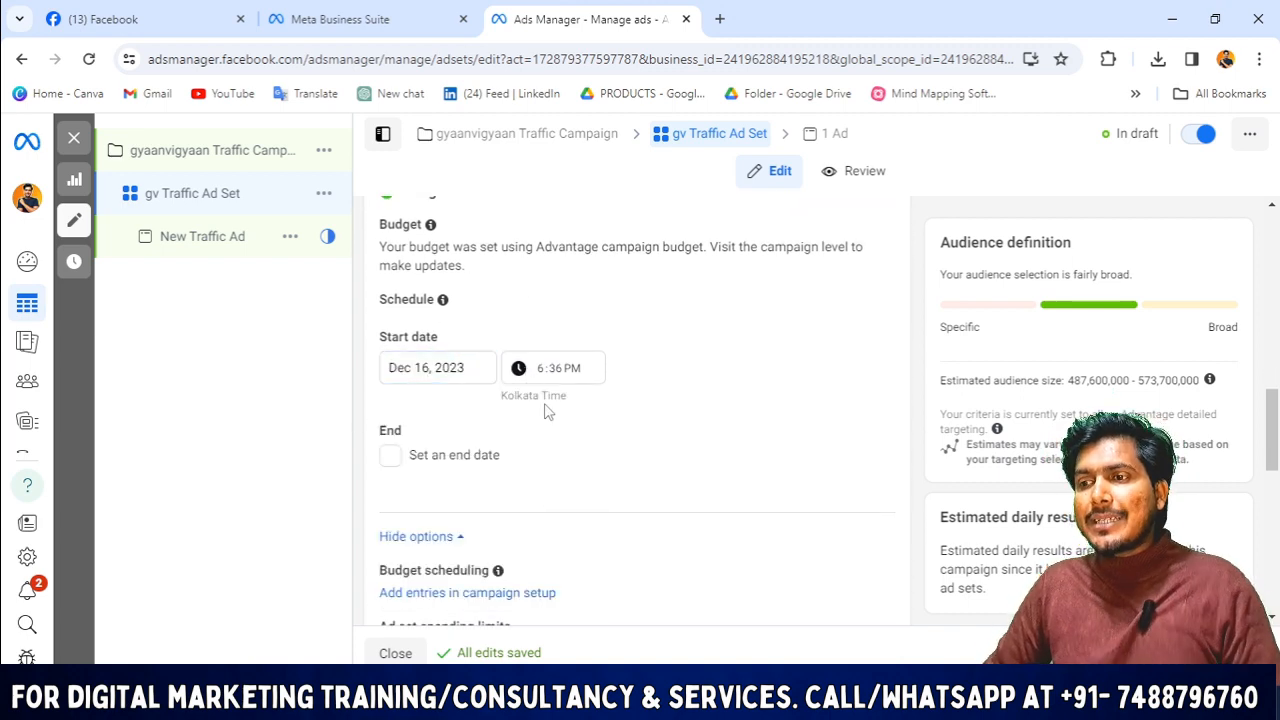
- Enable an end date for the ad set's schedule and set it to December 20, 2023
{"action": "left_click", "coordinate": [390, 457]}
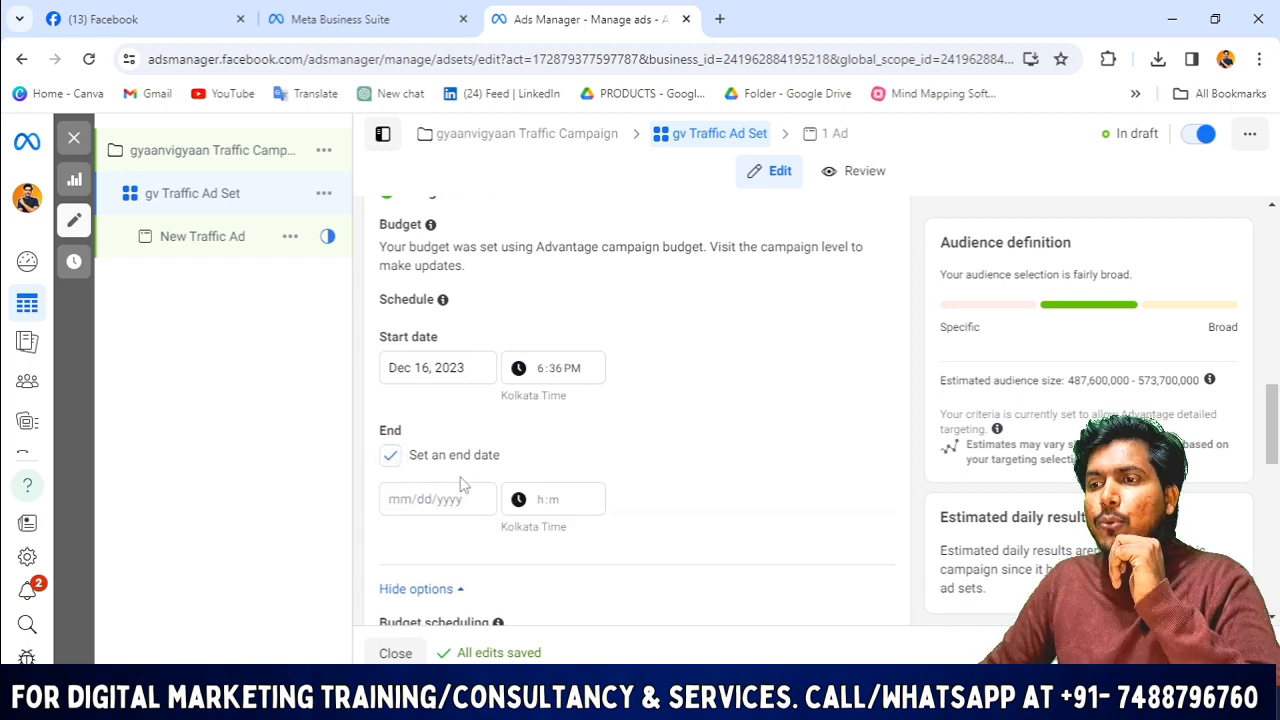
{"action": "scroll", "coordinate": [435, 445], "scroll_direction": "down", "scroll_amount": 1}
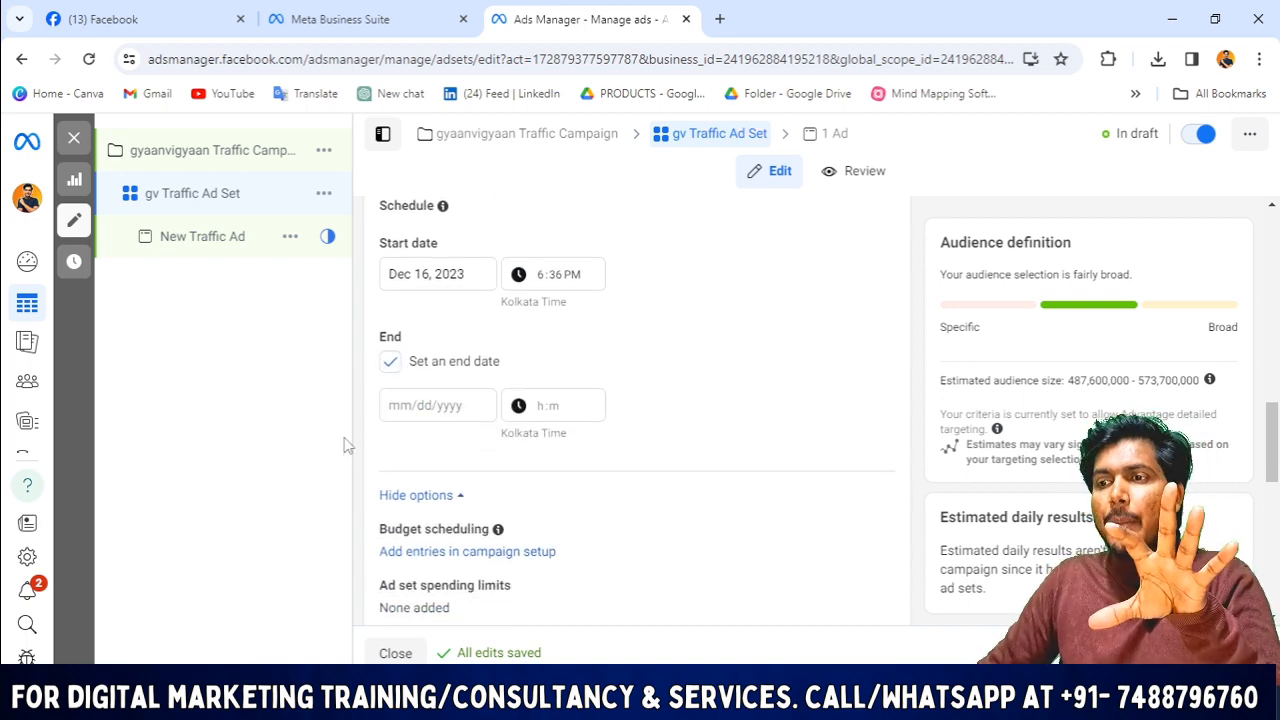
{"action": "scroll", "coordinate": [500, 481], "scroll_direction": "down", "scroll_amount": 1}
{"action": "scroll", "coordinate": [571, 394], "scroll_direction": "up", "scroll_amount": 2}
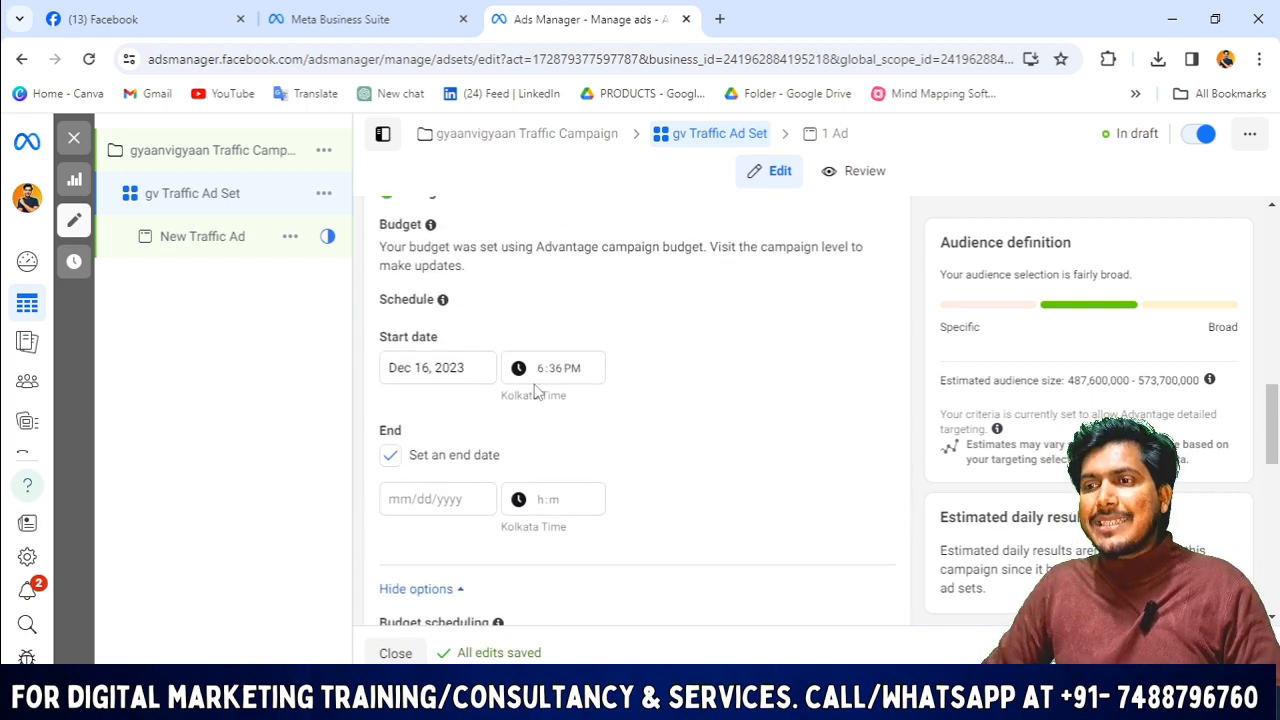
{"action": "left_click", "coordinate": [477, 374]}
{"action": "left_click", "coordinate": [349, 380]}
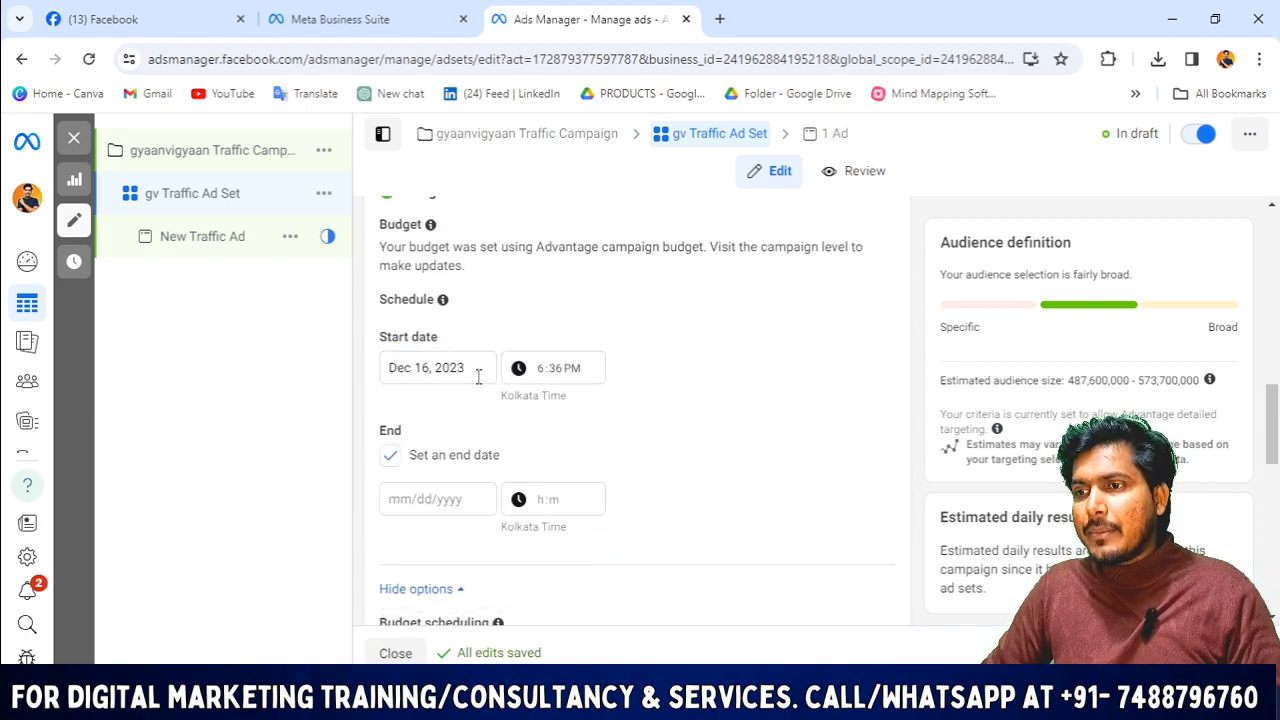
{"action": "left_click", "coordinate": [430, 499]}
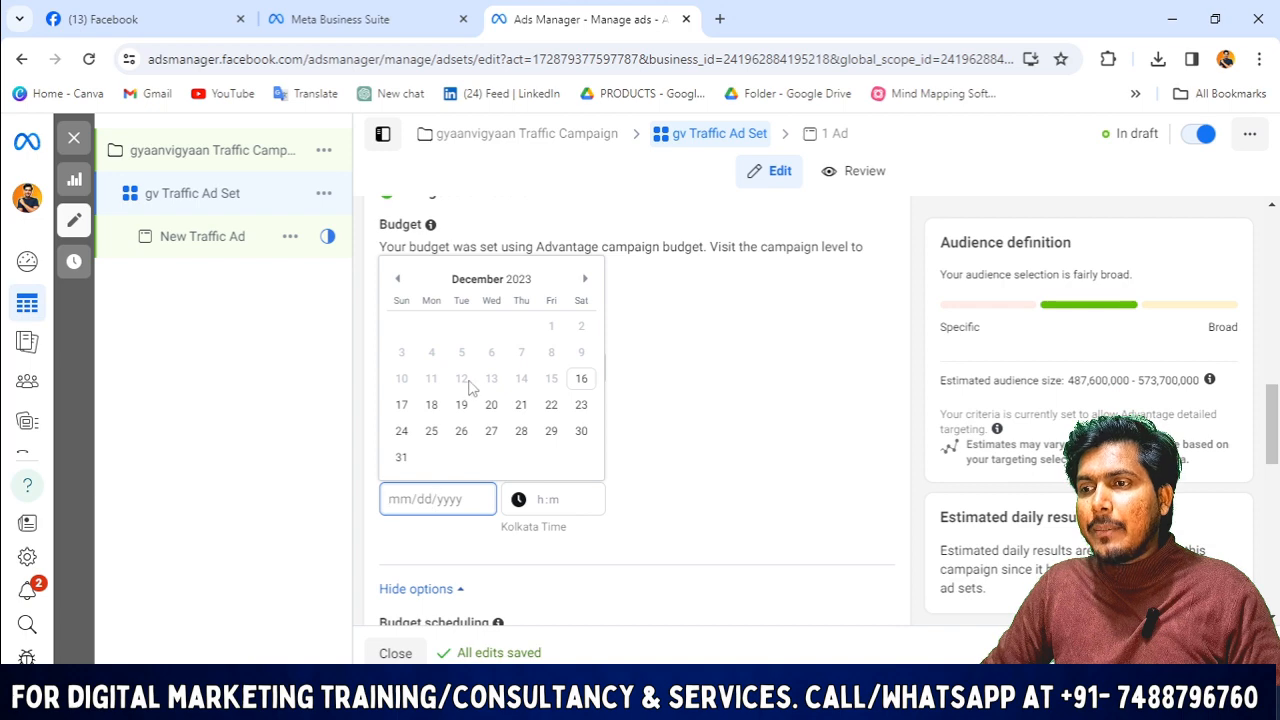
{"action": "left_click", "coordinate": [491, 404]}
- Review the ad set's spending limits, audience controls, Advantage+ audience and placements sections
{"action": "scroll", "coordinate": [620, 430], "scroll_direction": "down", "scroll_amount": 5}
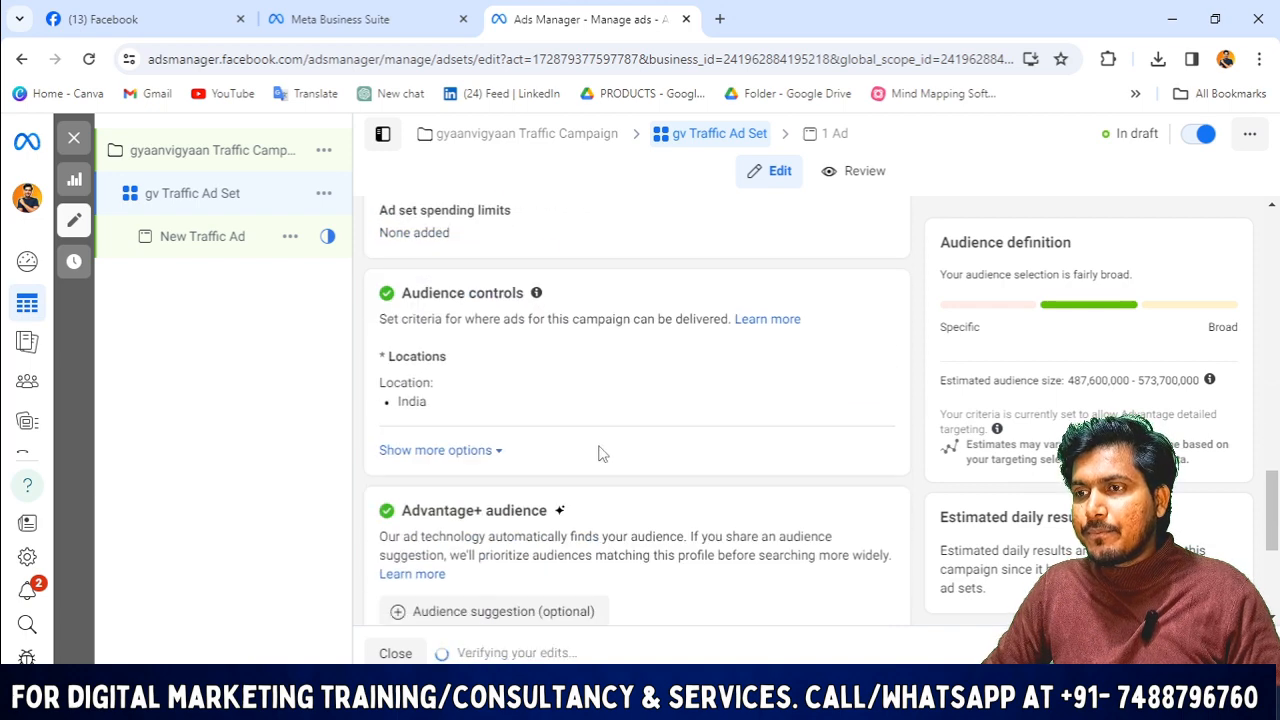
{"action": "scroll", "coordinate": [560, 369], "scroll_direction": "up", "scroll_amount": 3}
{"action": "scroll", "coordinate": [490, 425], "scroll_direction": "down", "scroll_amount": 1}
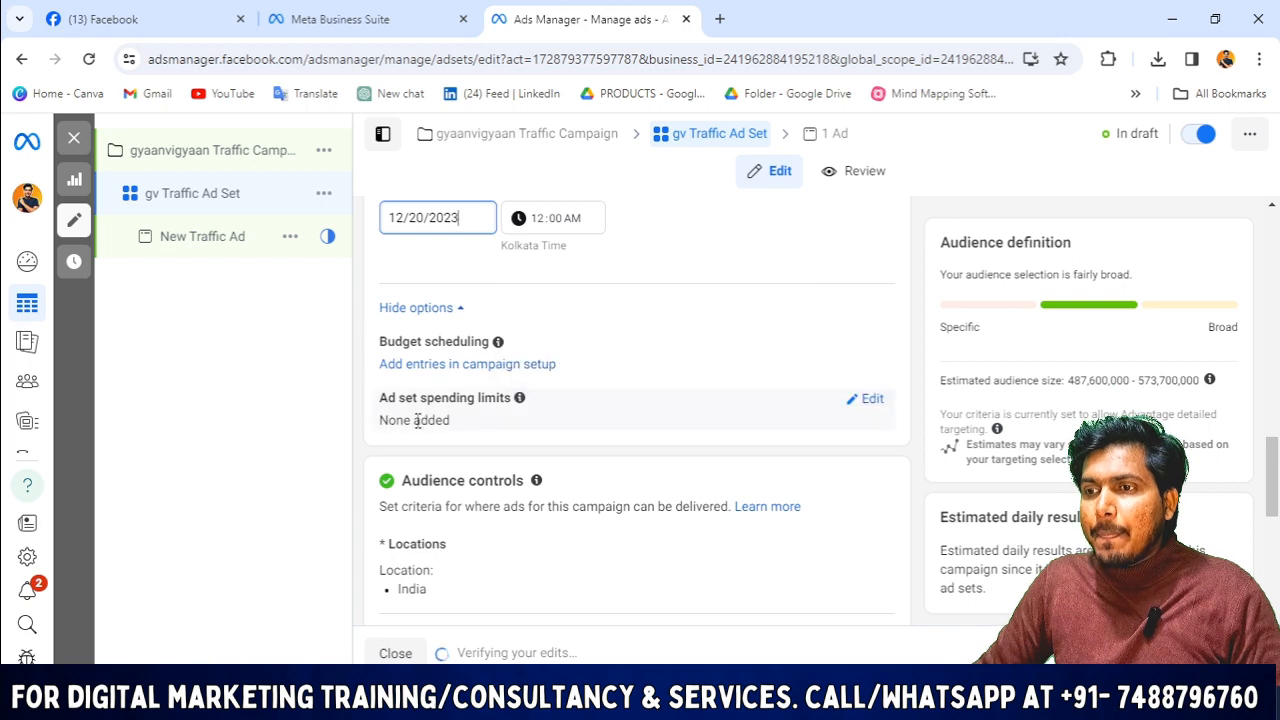
{"action": "scroll", "coordinate": [490, 347], "scroll_direction": "down", "scroll_amount": 2}
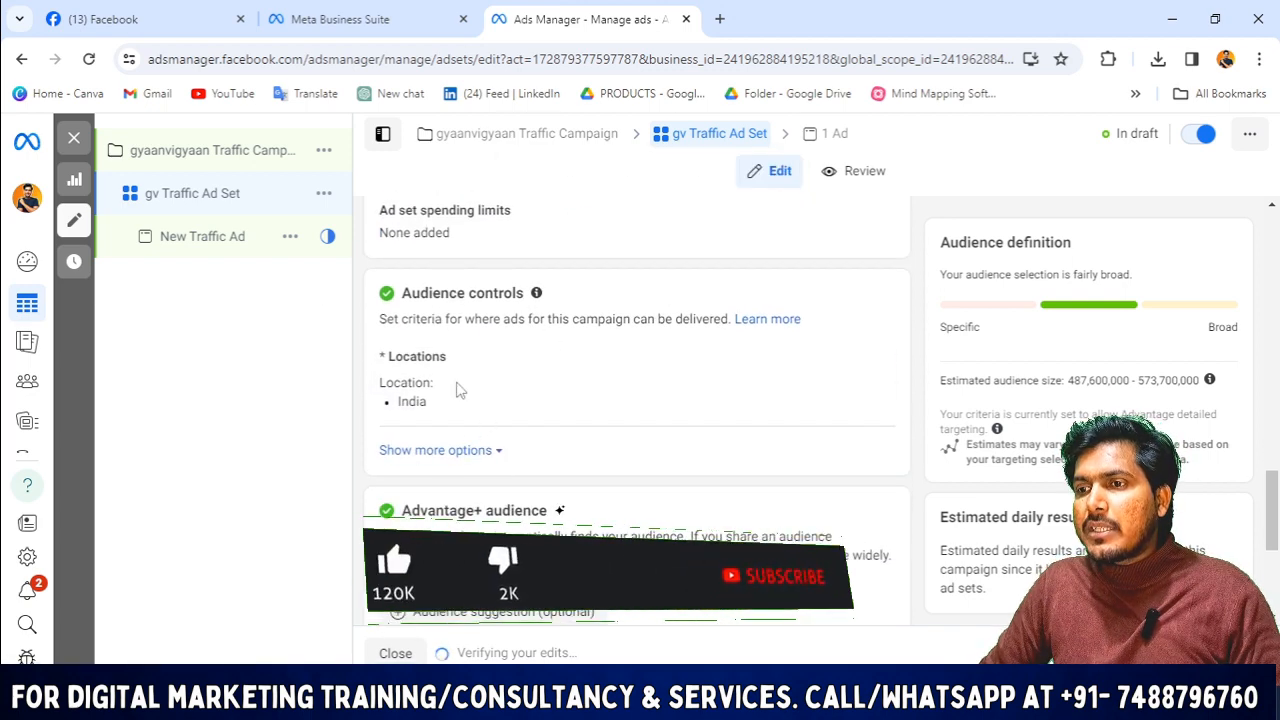
{"action": "scroll", "coordinate": [603, 403], "scroll_direction": "down", "scroll_amount": 3}
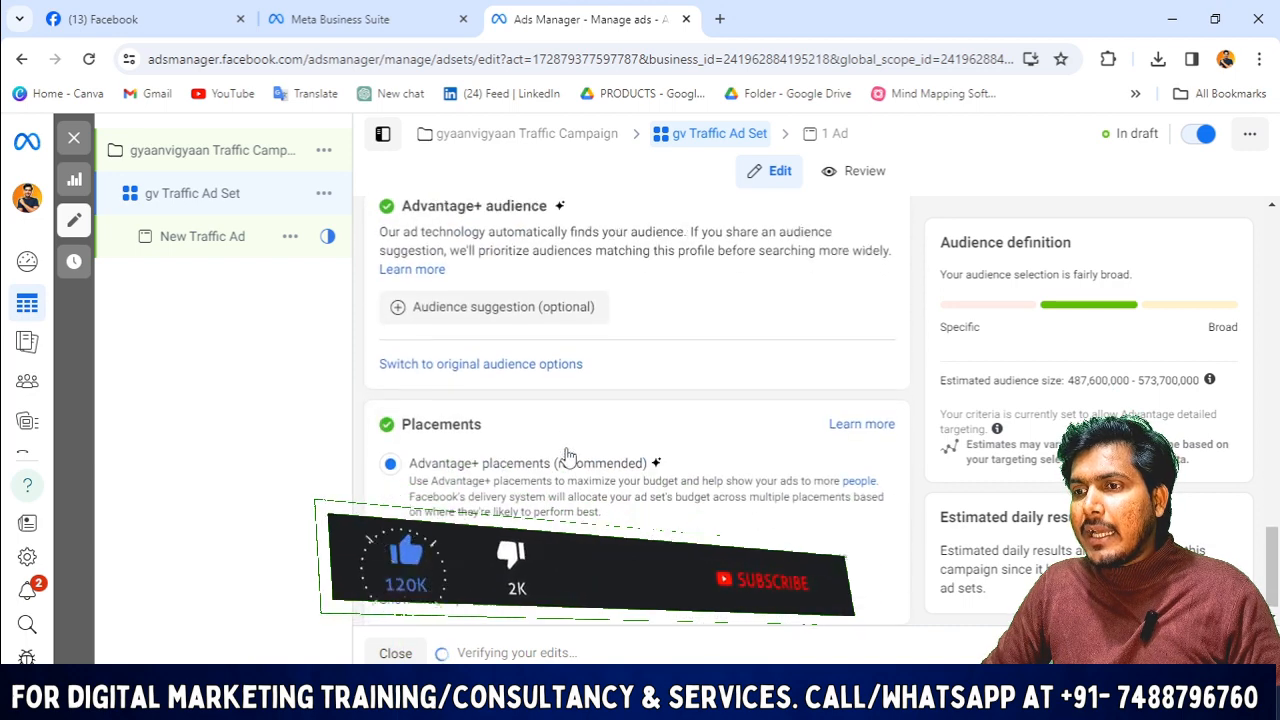
{"action": "scroll", "coordinate": [554, 414], "scroll_direction": "up", "scroll_amount": 4}
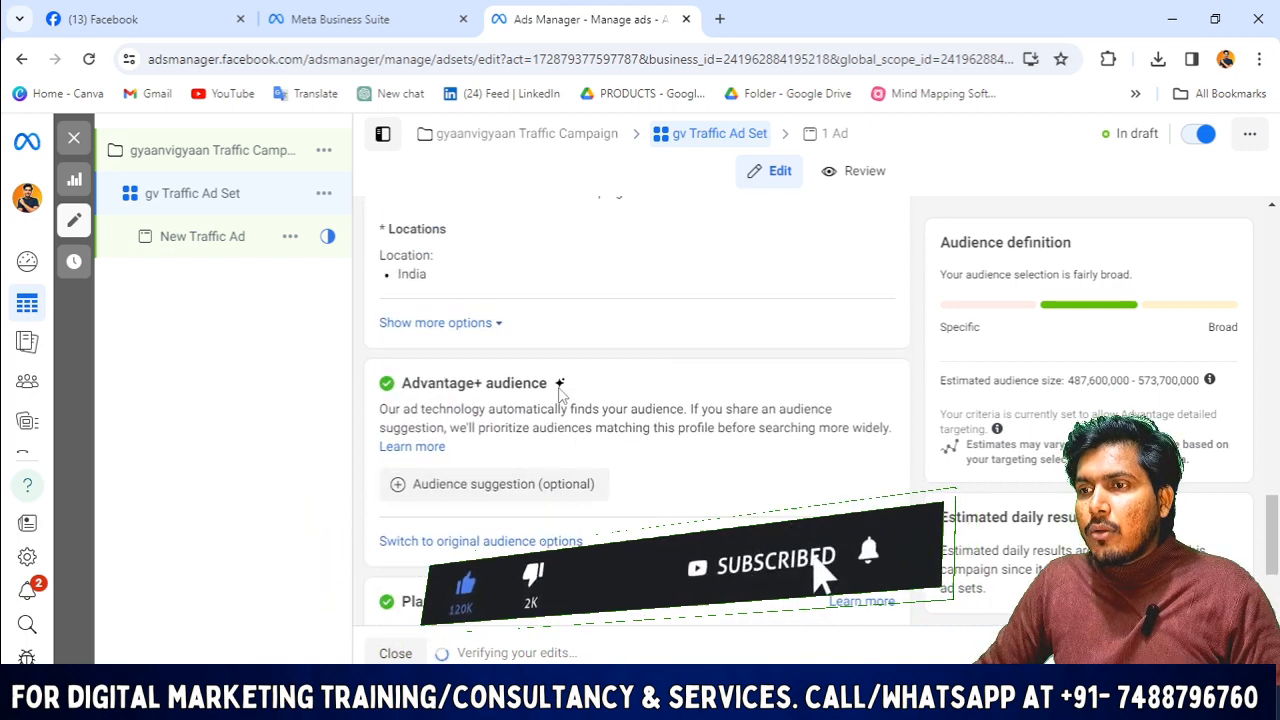
{"action": "scroll", "coordinate": [554, 409], "scroll_direction": "down", "scroll_amount": 2}
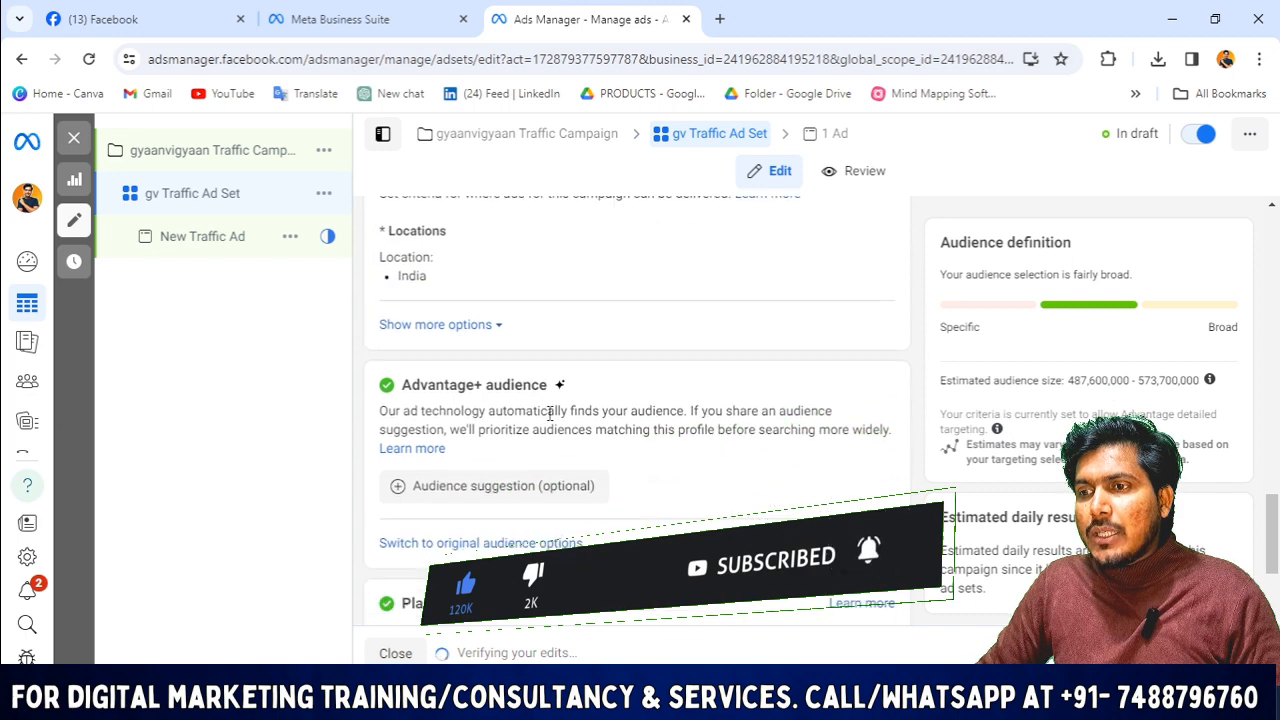
{"action": "scroll", "coordinate": [427, 458], "scroll_direction": "down", "scroll_amount": 1}
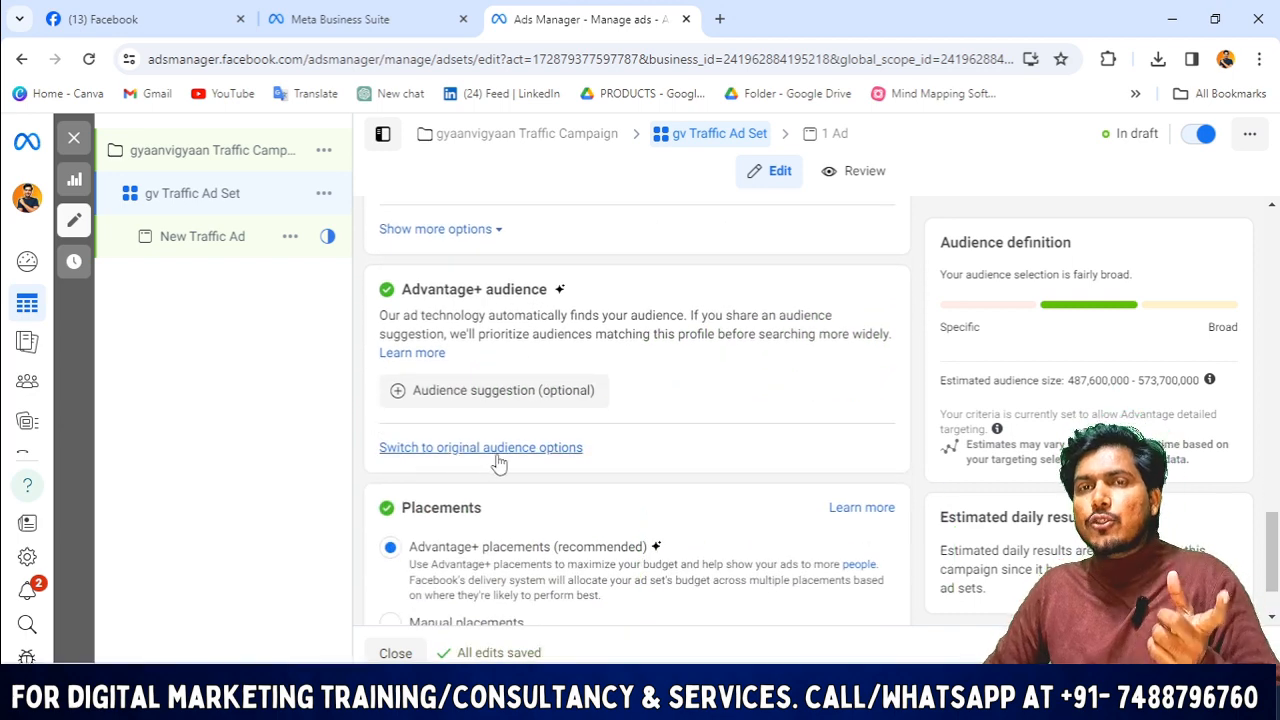
{"action": "scroll", "coordinate": [530, 400], "scroll_direction": "up", "scroll_amount": 1}
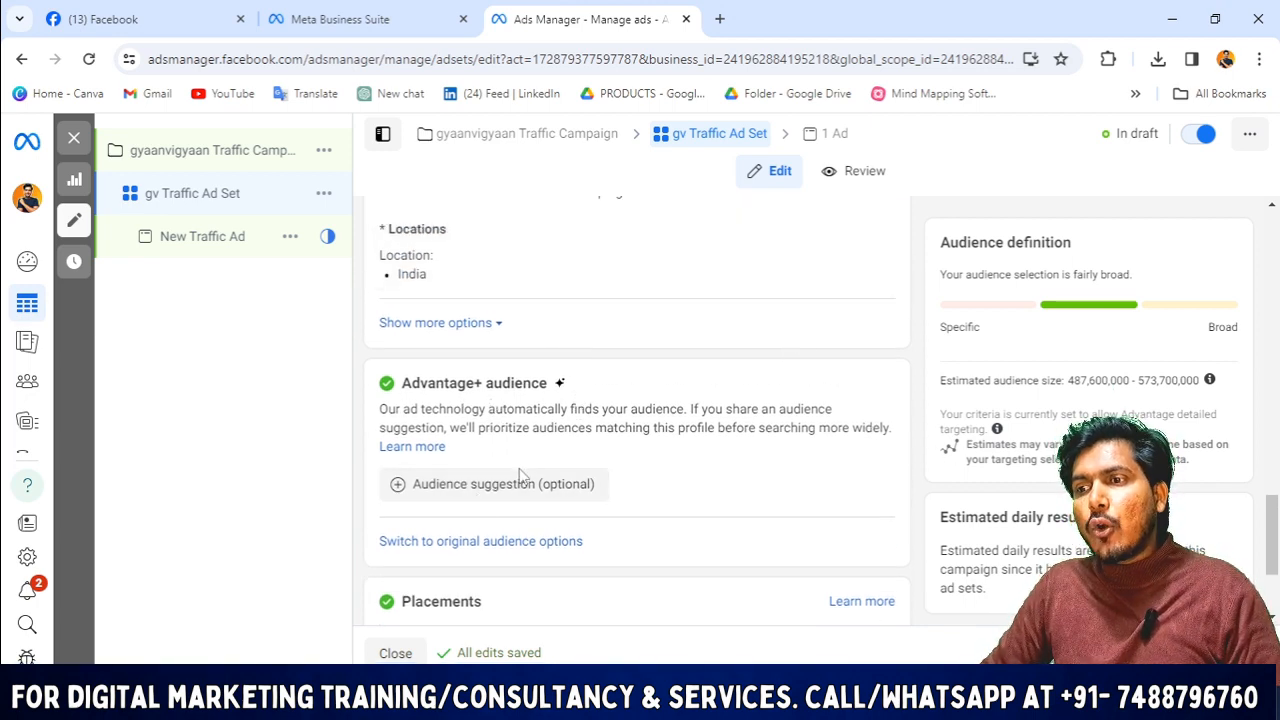
- Open the optional audience suggestion fields for the Advantage+ audience
{"action": "mouse_move", "coordinate": [459, 502]}
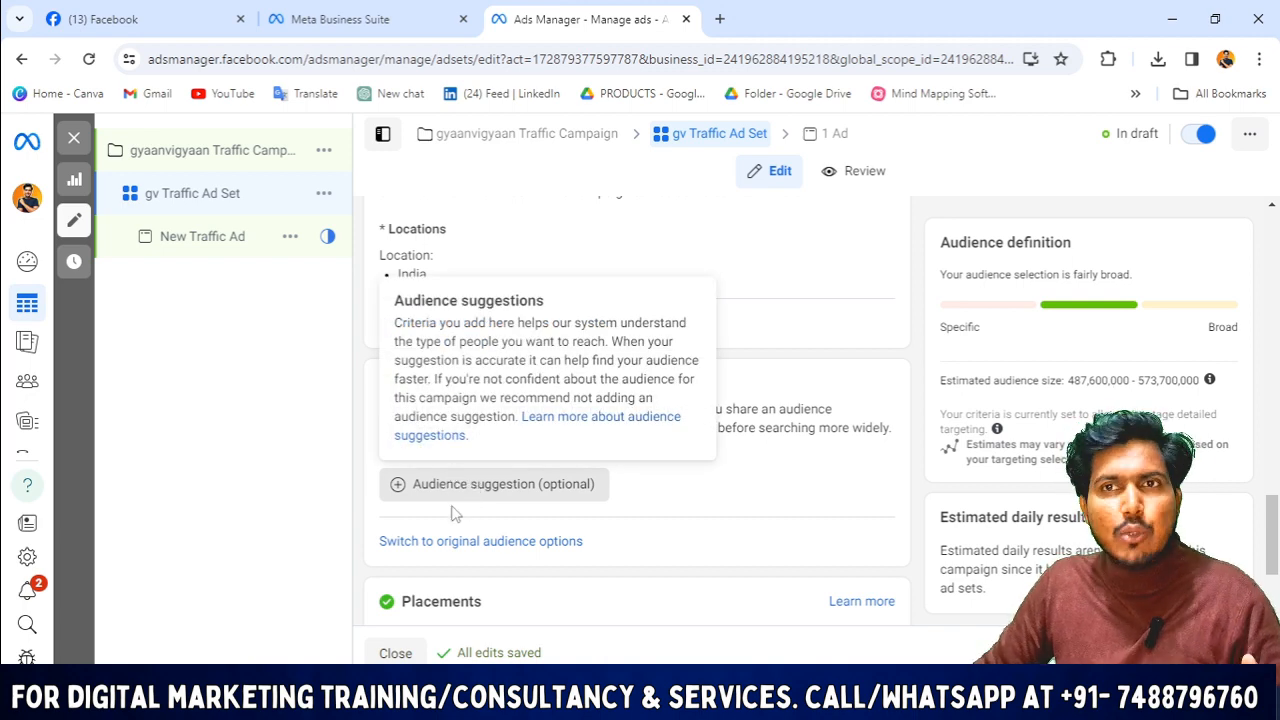
{"action": "left_click", "coordinate": [443, 490]}
{"action": "scroll", "coordinate": [532, 495], "scroll_direction": "down", "scroll_amount": 4}
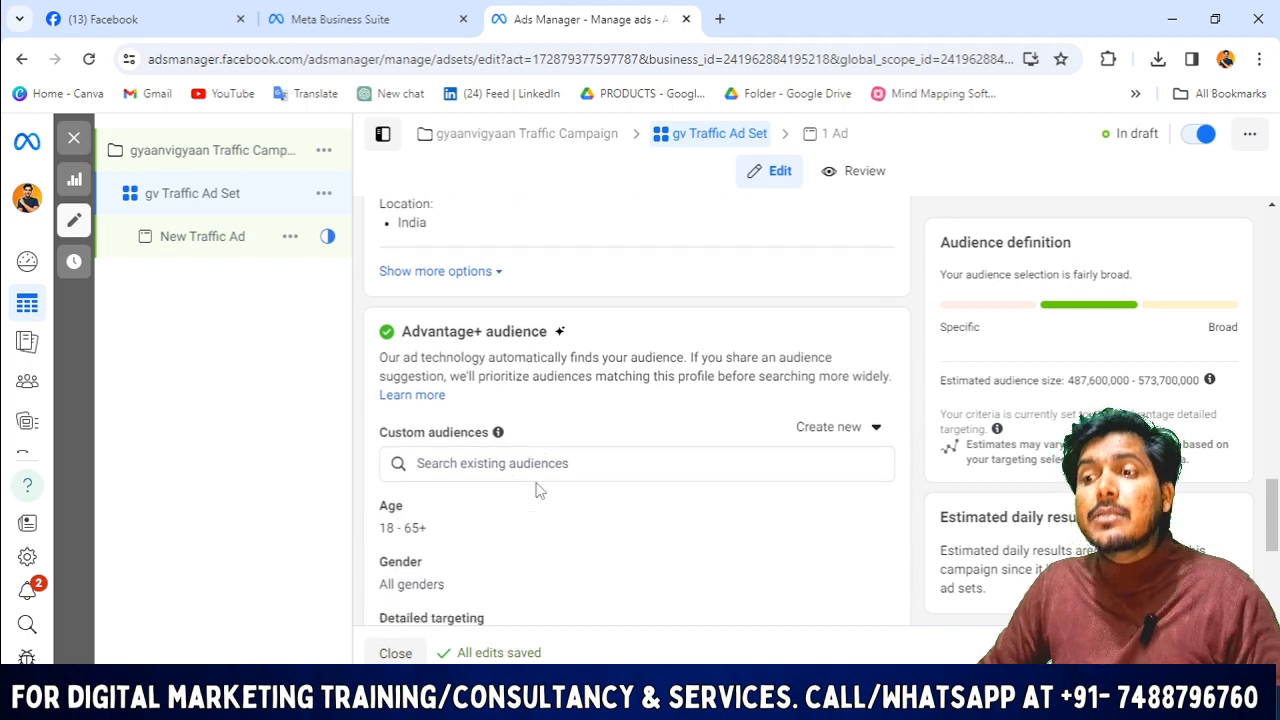
- Open the audience locations for editing, search for new delhi, and remove India from the included locations
{"action": "scroll", "coordinate": [530, 495], "scroll_direction": "up", "scroll_amount": 3}
{"action": "scroll", "coordinate": [532, 476], "scroll_direction": "up", "scroll_amount": 3}
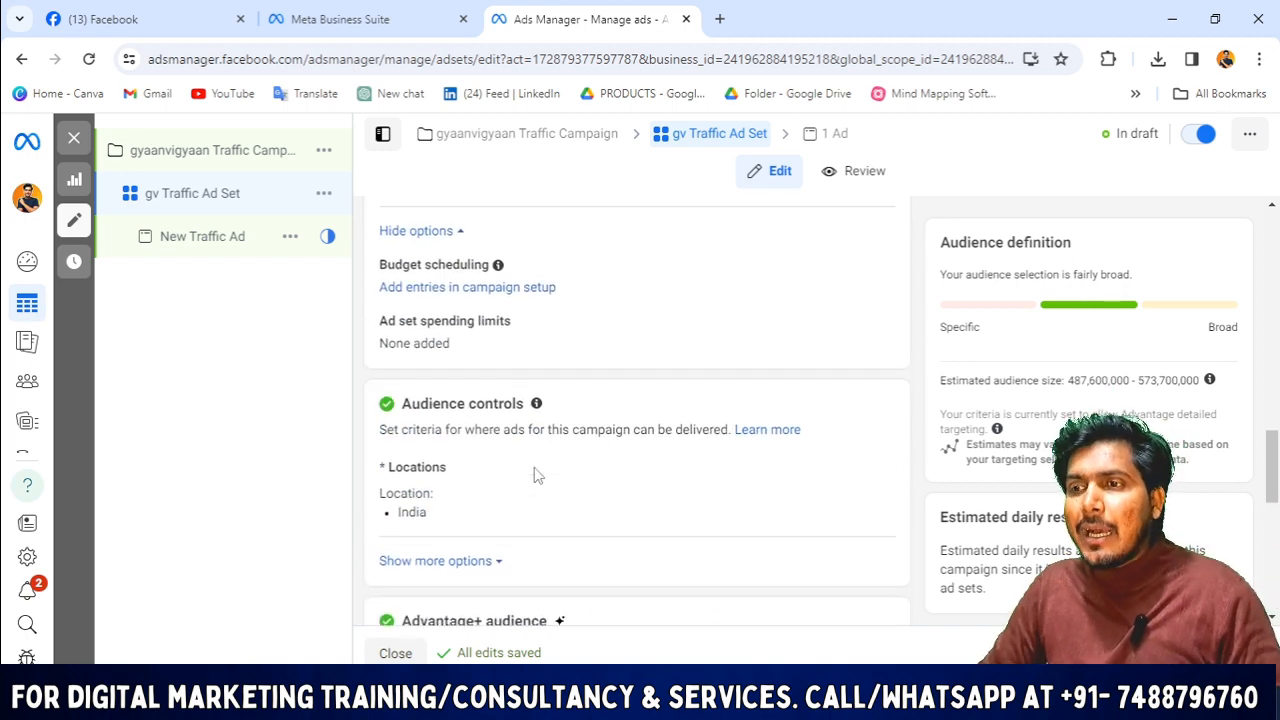
{"action": "scroll", "coordinate": [555, 430], "scroll_direction": "down", "scroll_amount": 2}
{"action": "scroll", "coordinate": [563, 420], "scroll_direction": "up", "scroll_amount": 2}
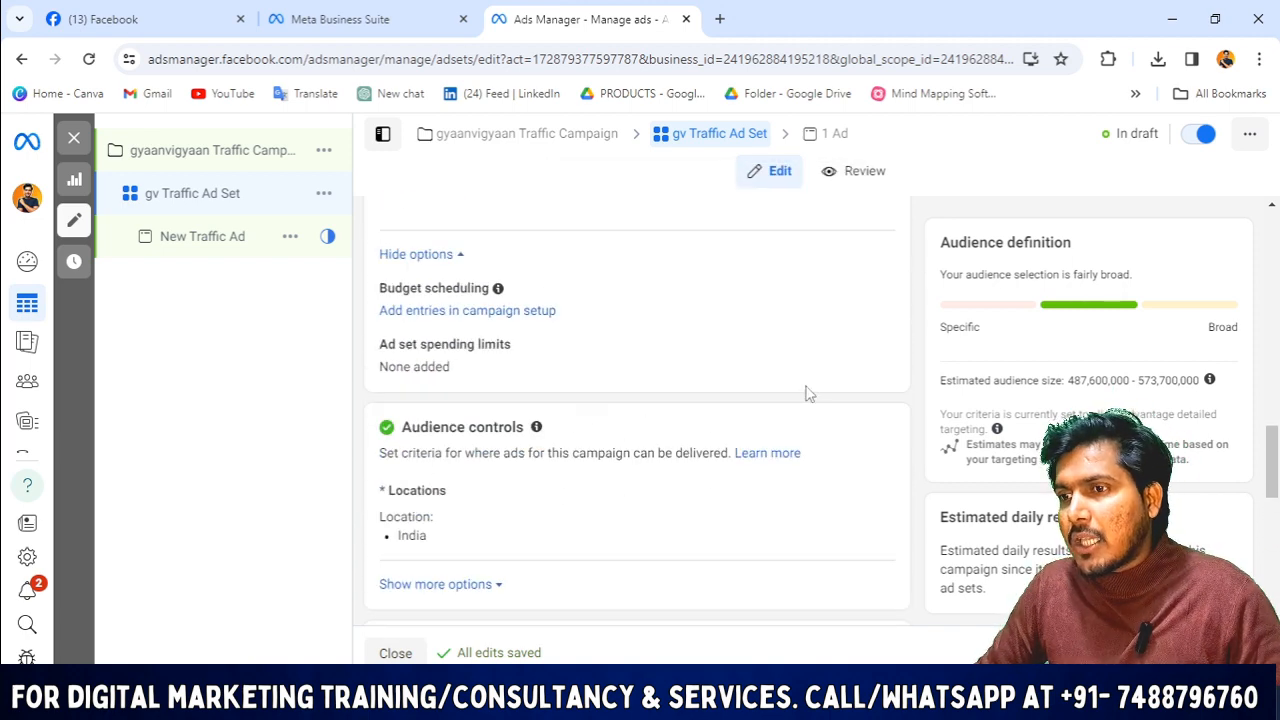
{"action": "scroll", "coordinate": [640, 394], "scroll_direction": "down", "scroll_amount": 1}
{"action": "scroll", "coordinate": [637, 391], "scroll_direction": "up", "scroll_amount": 2}
{"action": "scroll", "coordinate": [563, 400], "scroll_direction": "down", "scroll_amount": 2}
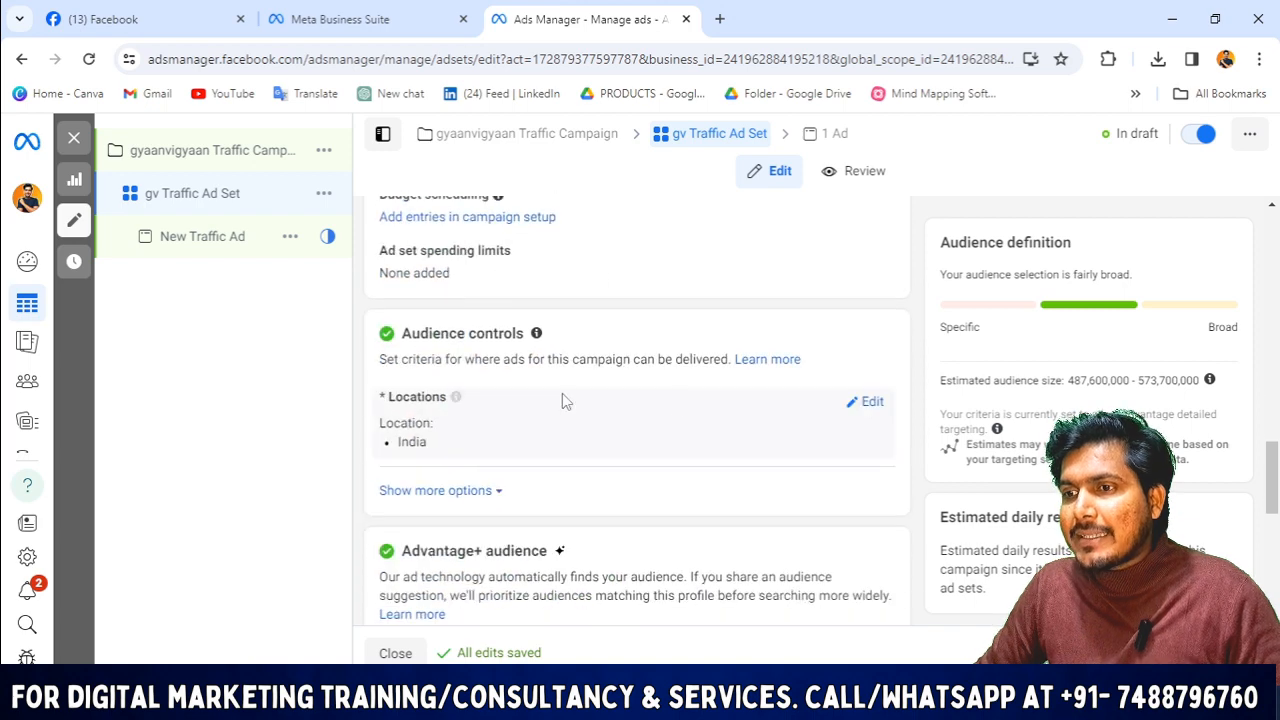
{"action": "left_click", "coordinate": [872, 402]}
{"action": "scroll", "coordinate": [748, 435], "scroll_direction": "down", "scroll_amount": 2}
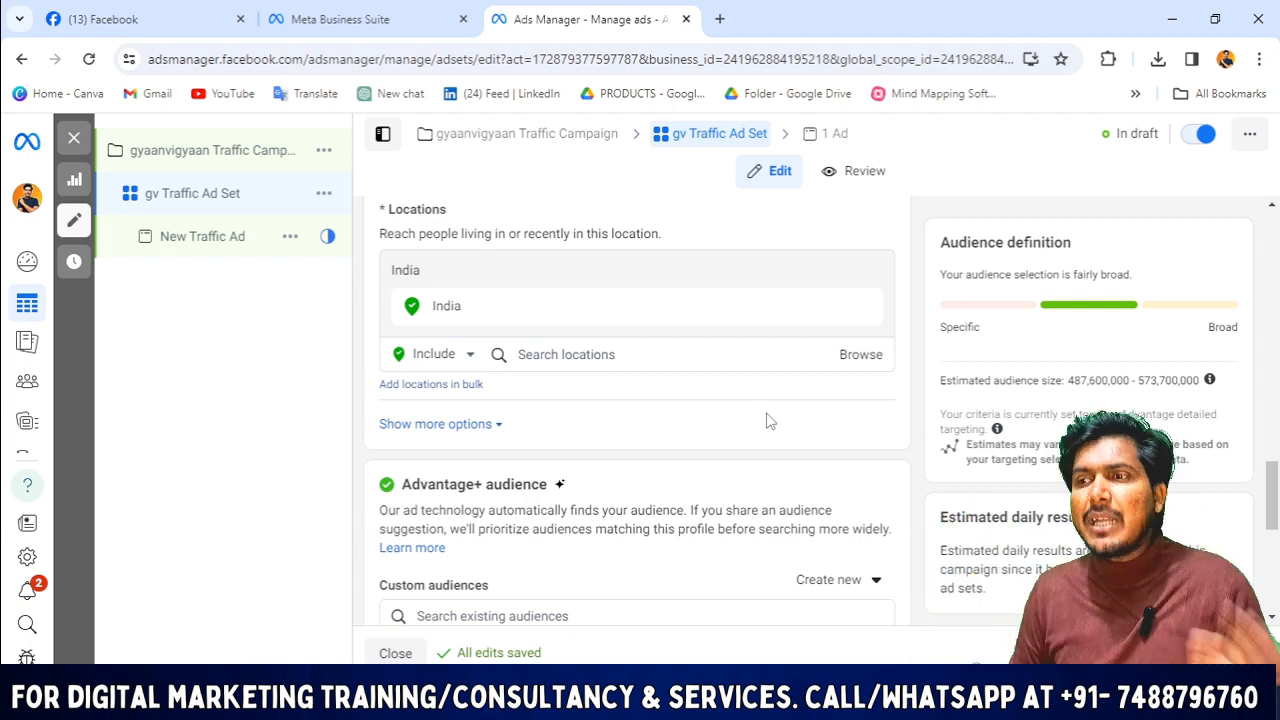
{"action": "left_click", "coordinate": [608, 358]}
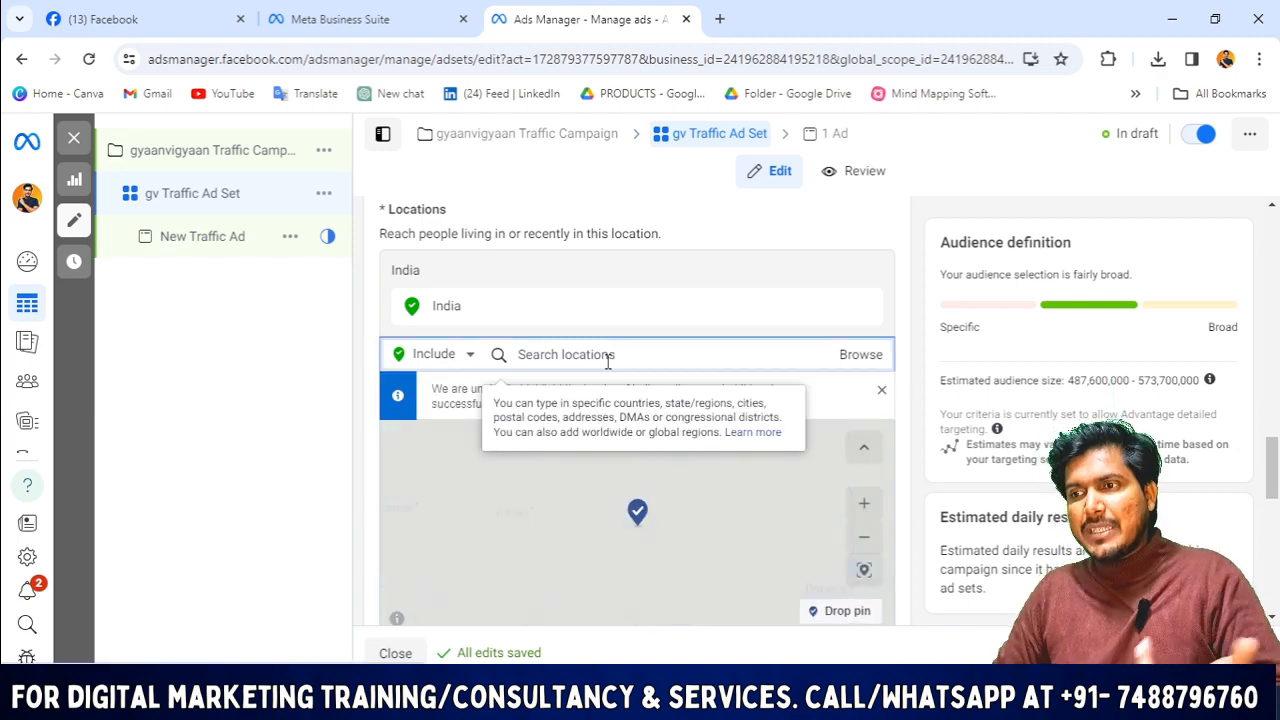
{"action": "type", "text": "new delhi"}
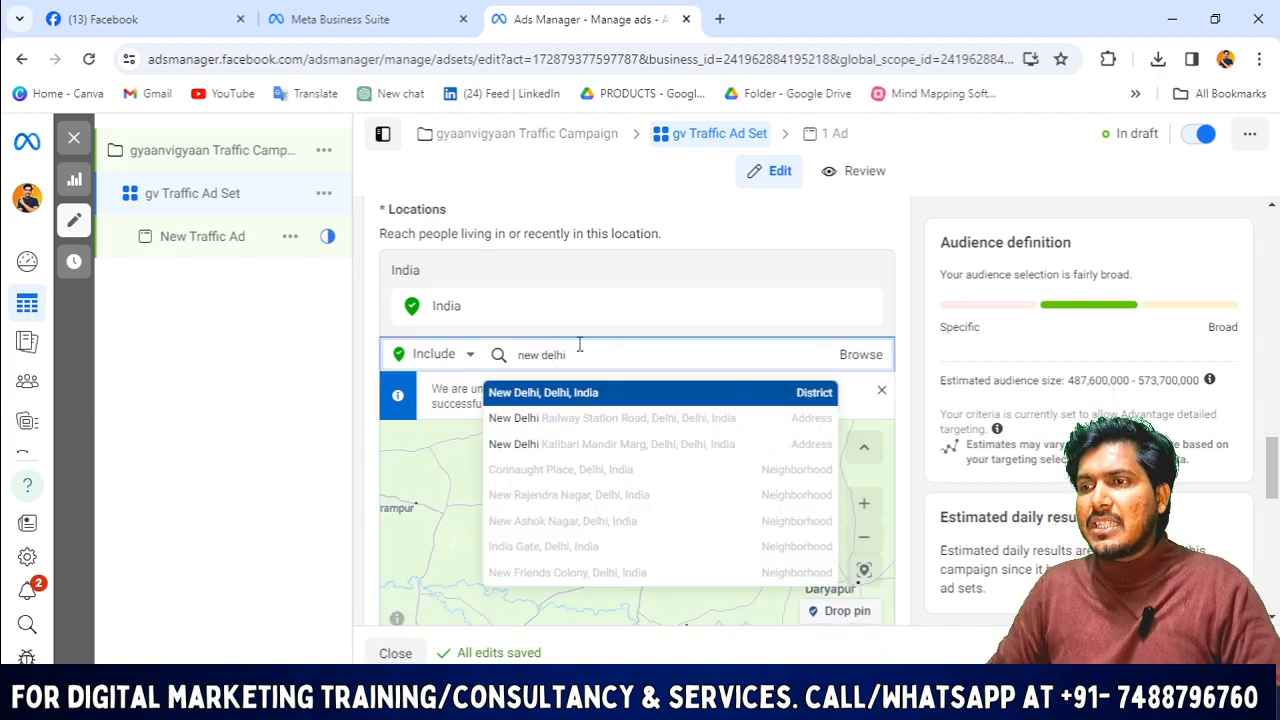
{"action": "left_click", "coordinate": [866, 311]}
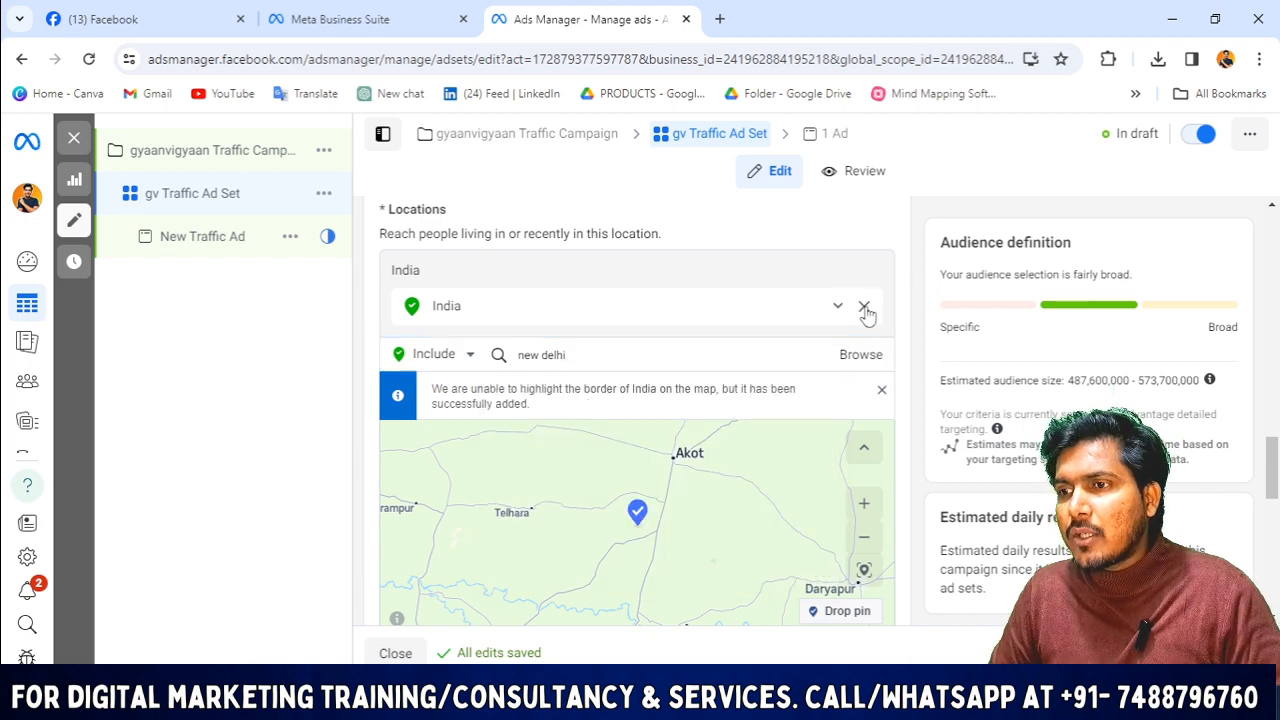
{"action": "left_click", "coordinate": [866, 311]}
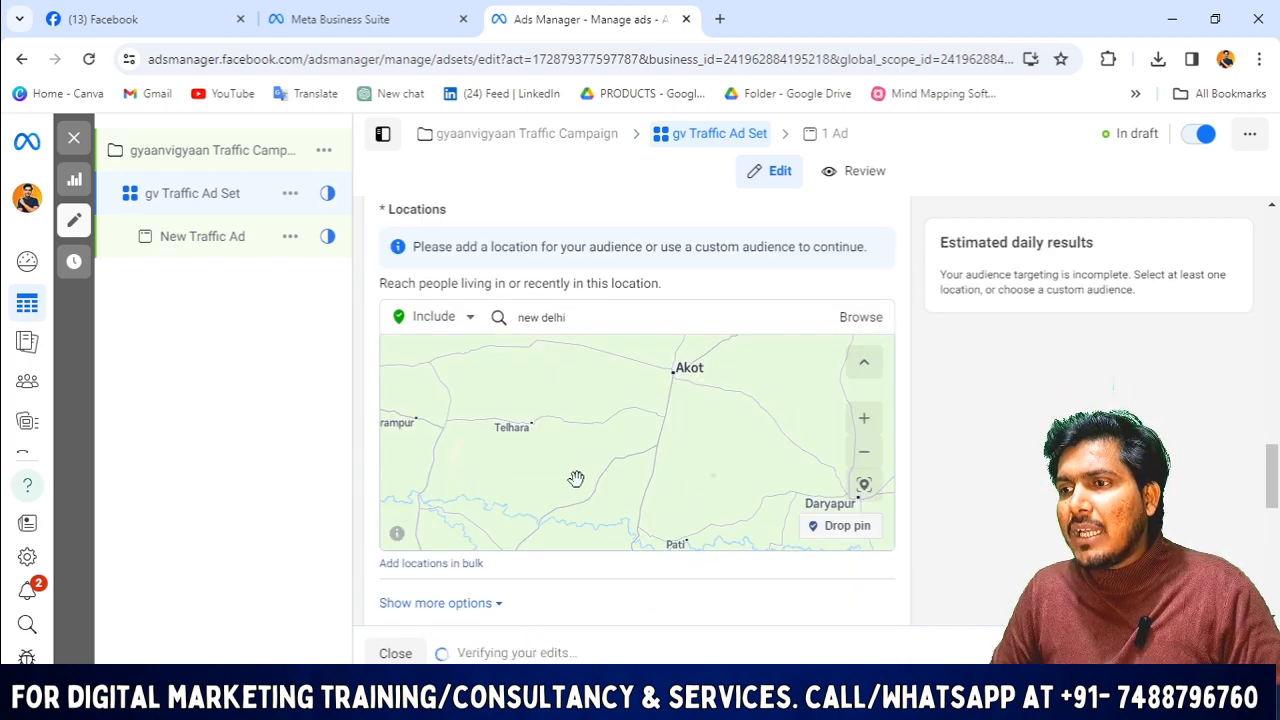
- Show the additional audience control options and set the minimum age to 25
{"action": "scroll", "coordinate": [870, 430], "scroll_direction": "down", "scroll_amount": 3}
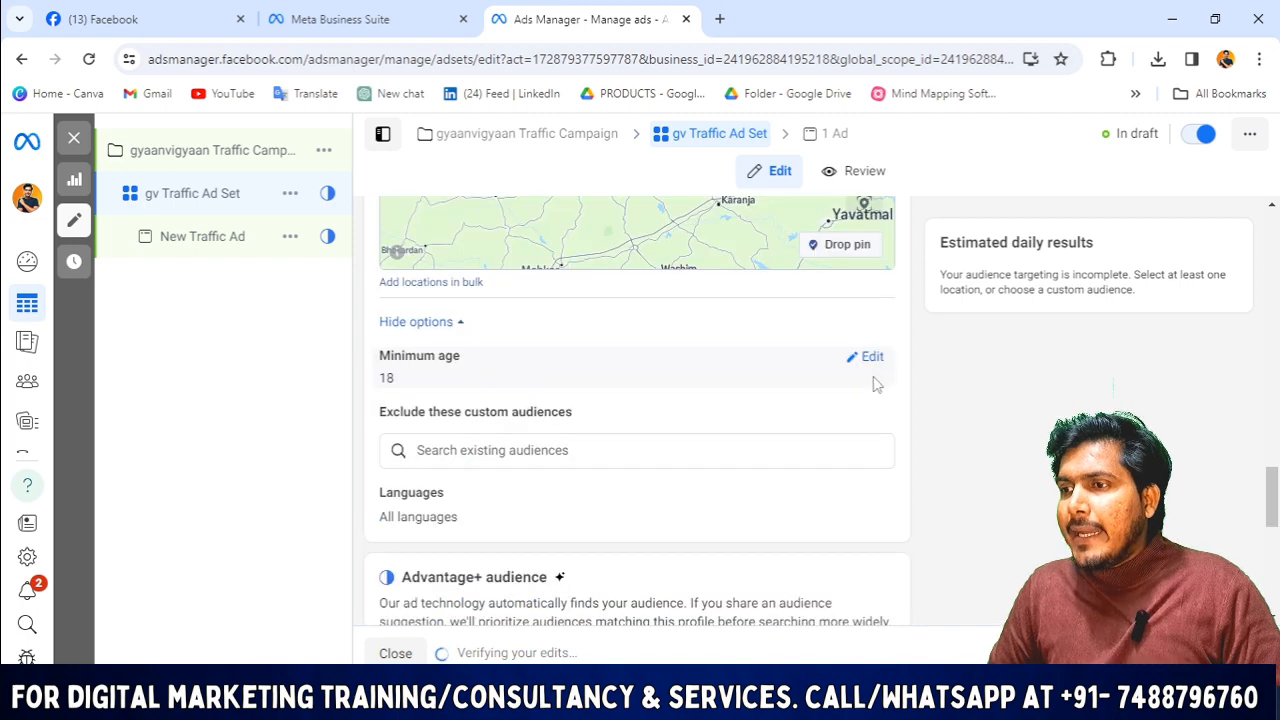
{"action": "left_click", "coordinate": [438, 390]}
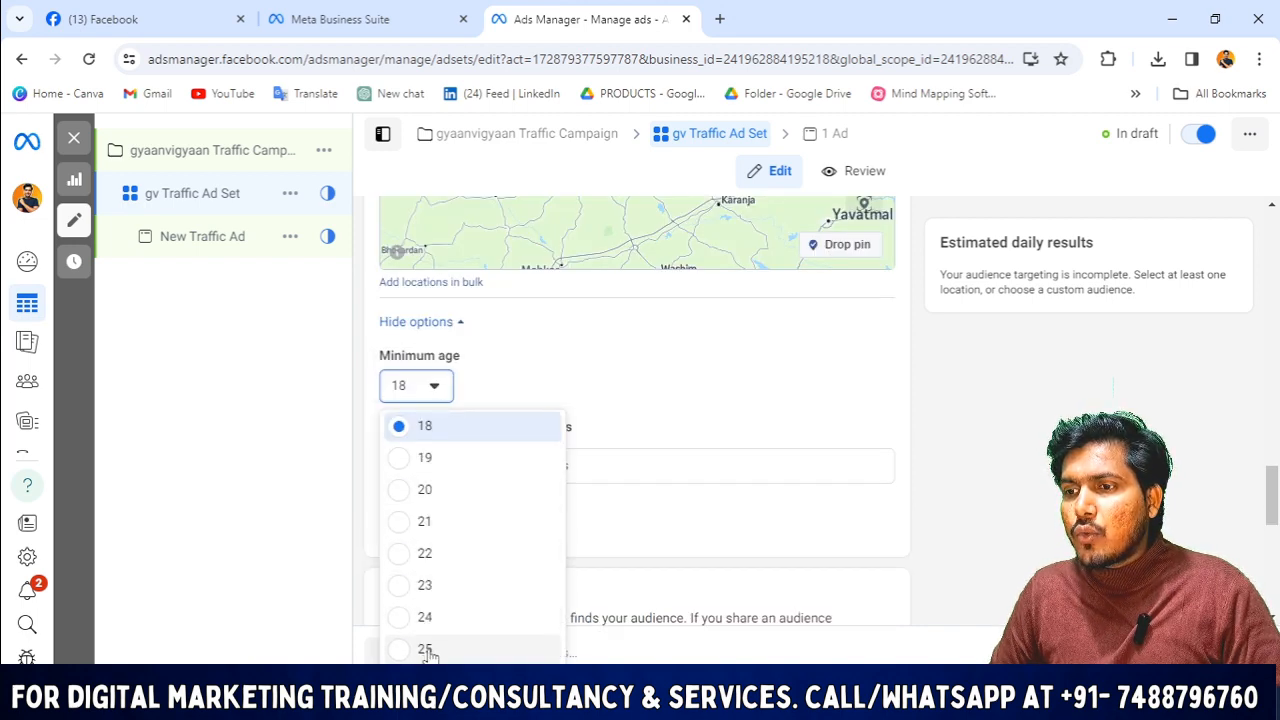
{"action": "left_click", "coordinate": [578, 481]}
{"action": "scroll", "coordinate": [654, 431], "scroll_direction": "down", "scroll_amount": 1}
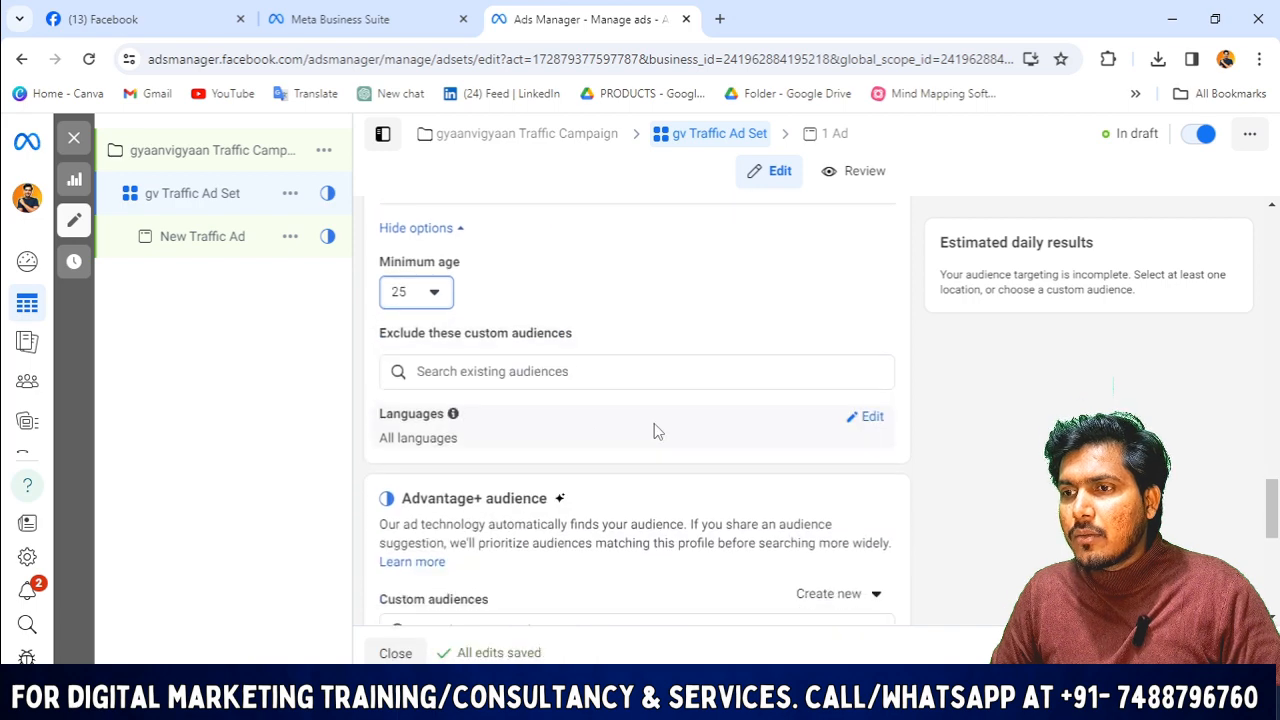
- Add the district New Delhi, Delhi, India as an included location for the audience
{"action": "scroll", "coordinate": [654, 420], "scroll_direction": "up", "scroll_amount": 5}
{"action": "scroll", "coordinate": [640, 412], "scroll_direction": "up", "scroll_amount": 4}
{"action": "scroll", "coordinate": [600, 423], "scroll_direction": "down", "scroll_amount": 4}
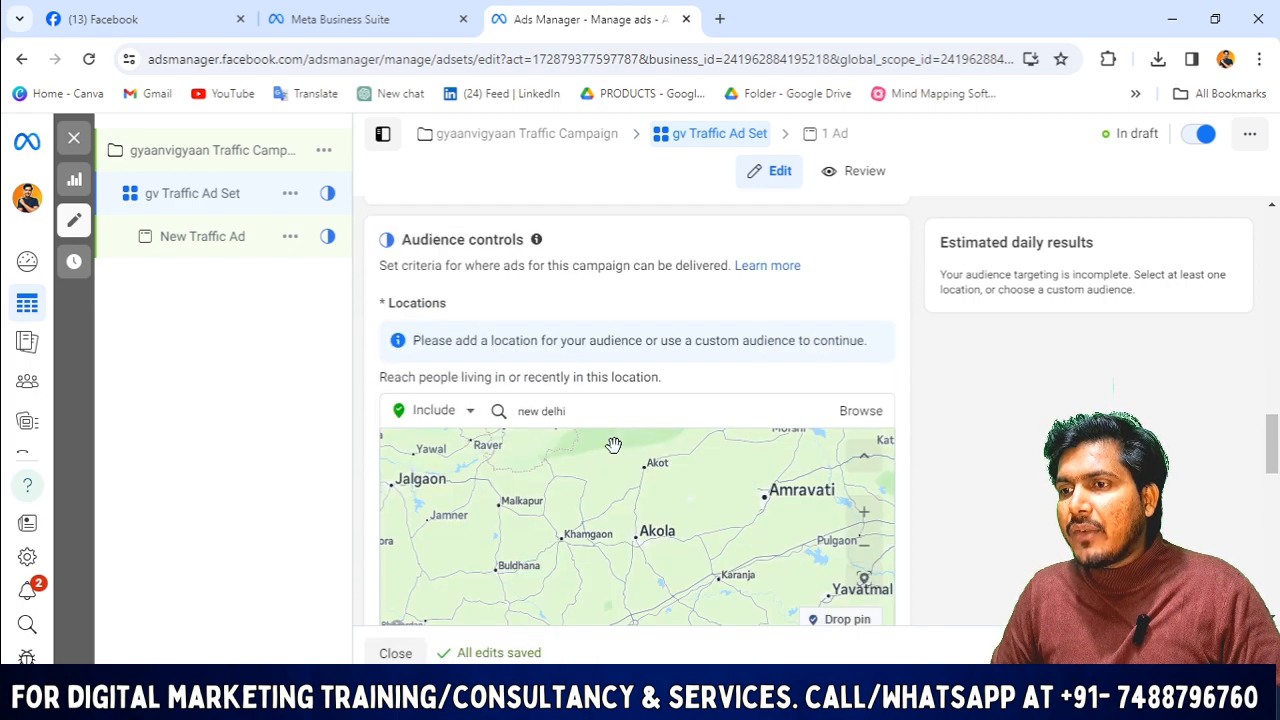
{"action": "scroll", "coordinate": [545, 288], "scroll_direction": "up", "scroll_amount": 1}
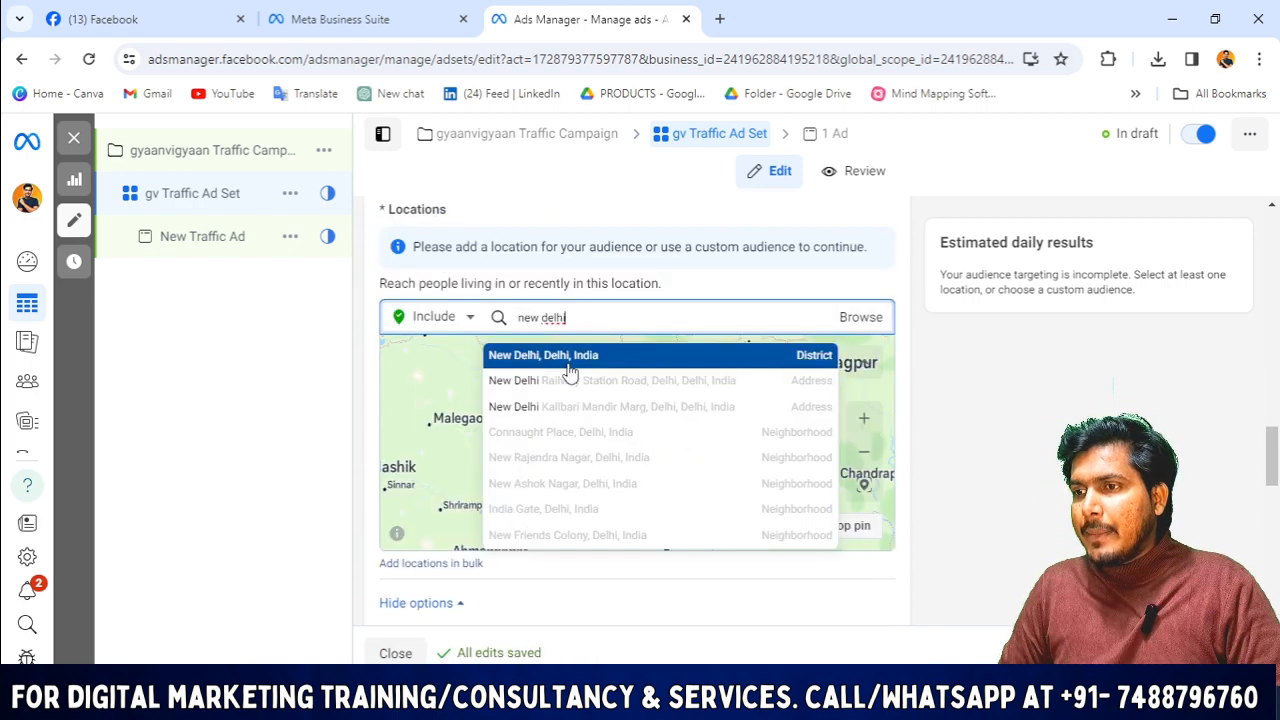
{"action": "left_click", "coordinate": [567, 361]}
{"action": "scroll", "coordinate": [600, 450], "scroll_direction": "down", "scroll_amount": 2}
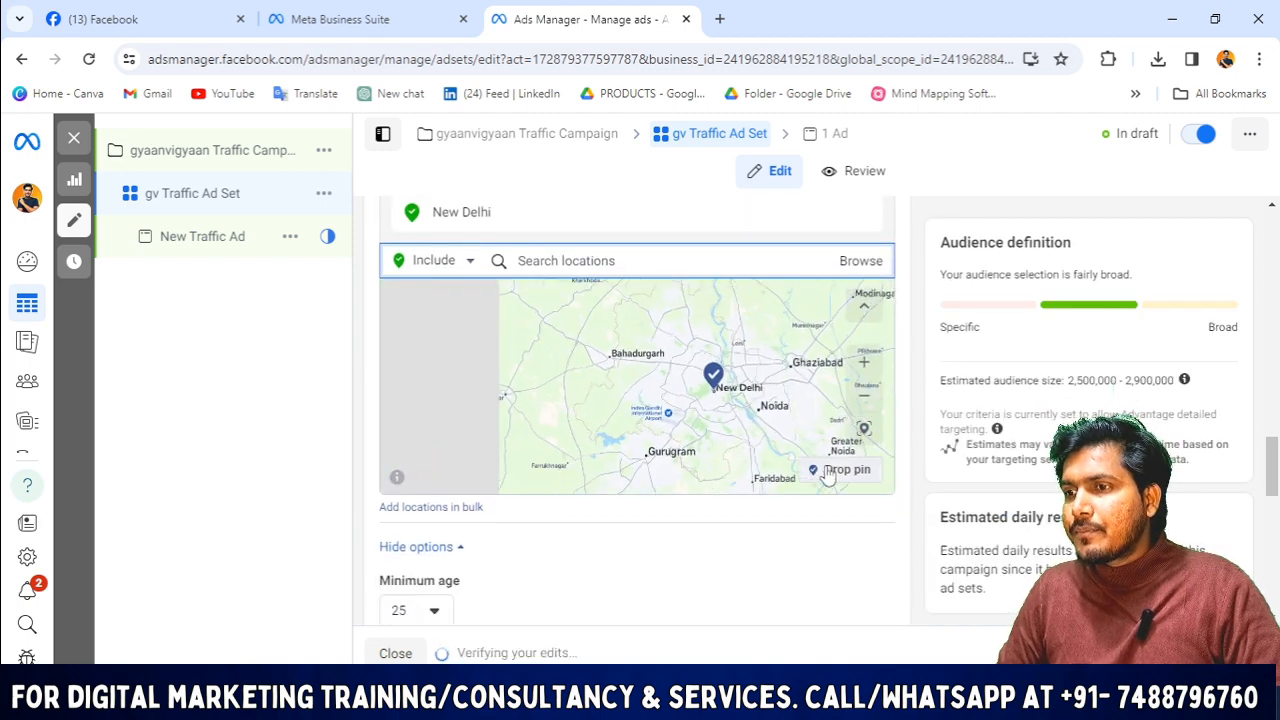
{"action": "scroll", "coordinate": [607, 460], "scroll_direction": "down", "scroll_amount": 1}
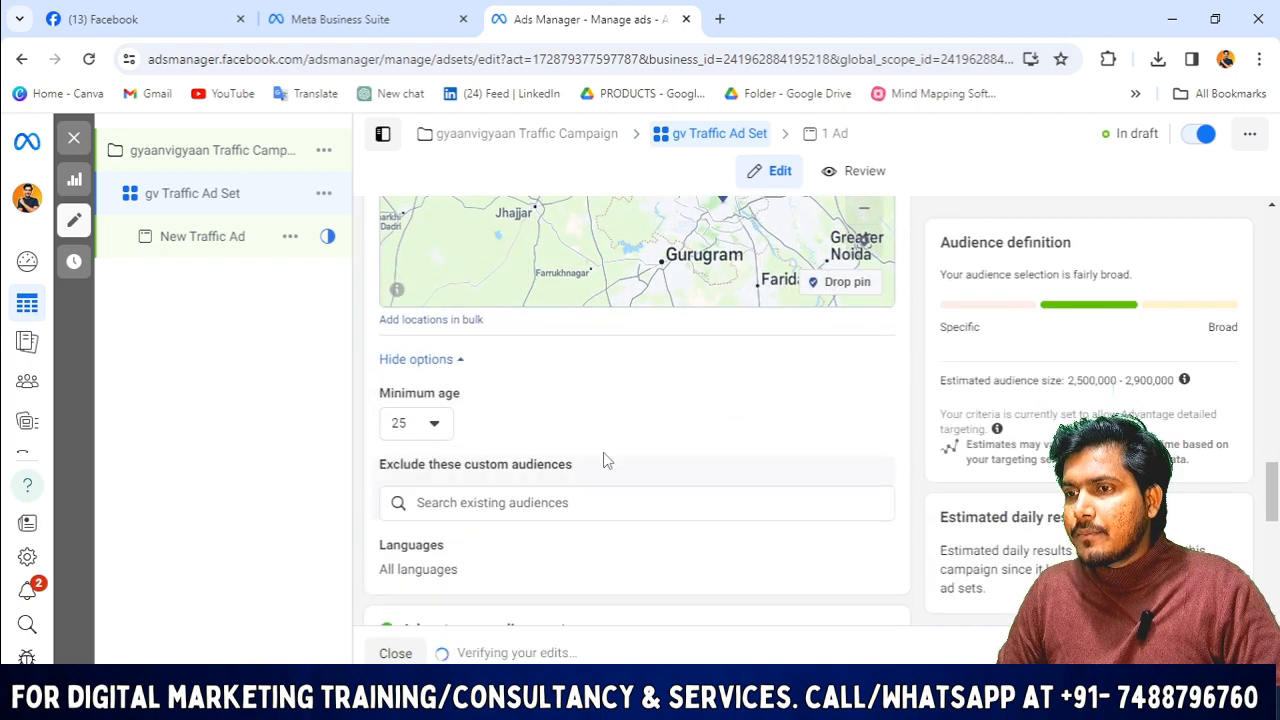
{"action": "scroll", "coordinate": [440, 450], "scroll_direction": "down", "scroll_amount": 1}
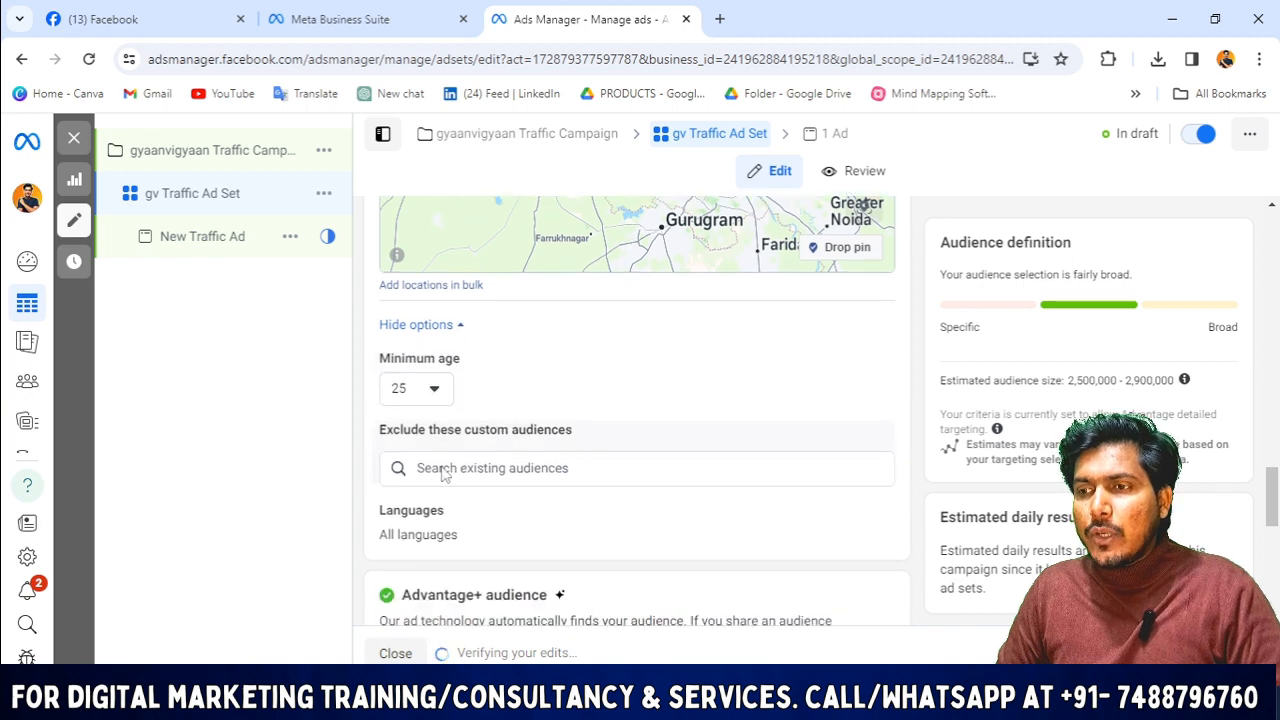
- Open the audience controls' language selection for editing and look over the Advantage+ audience settings
{"action": "scroll", "coordinate": [507, 440], "scroll_direction": "down", "scroll_amount": 1}
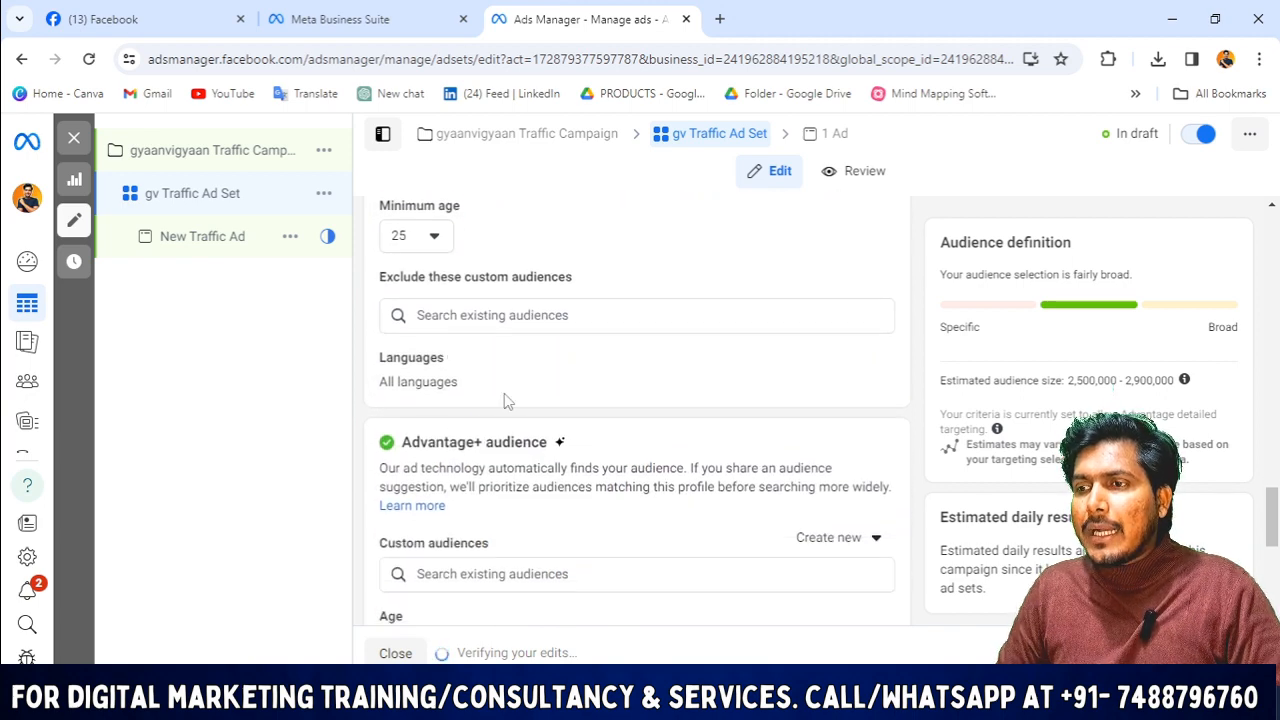
{"action": "left_click", "coordinate": [886, 360]}
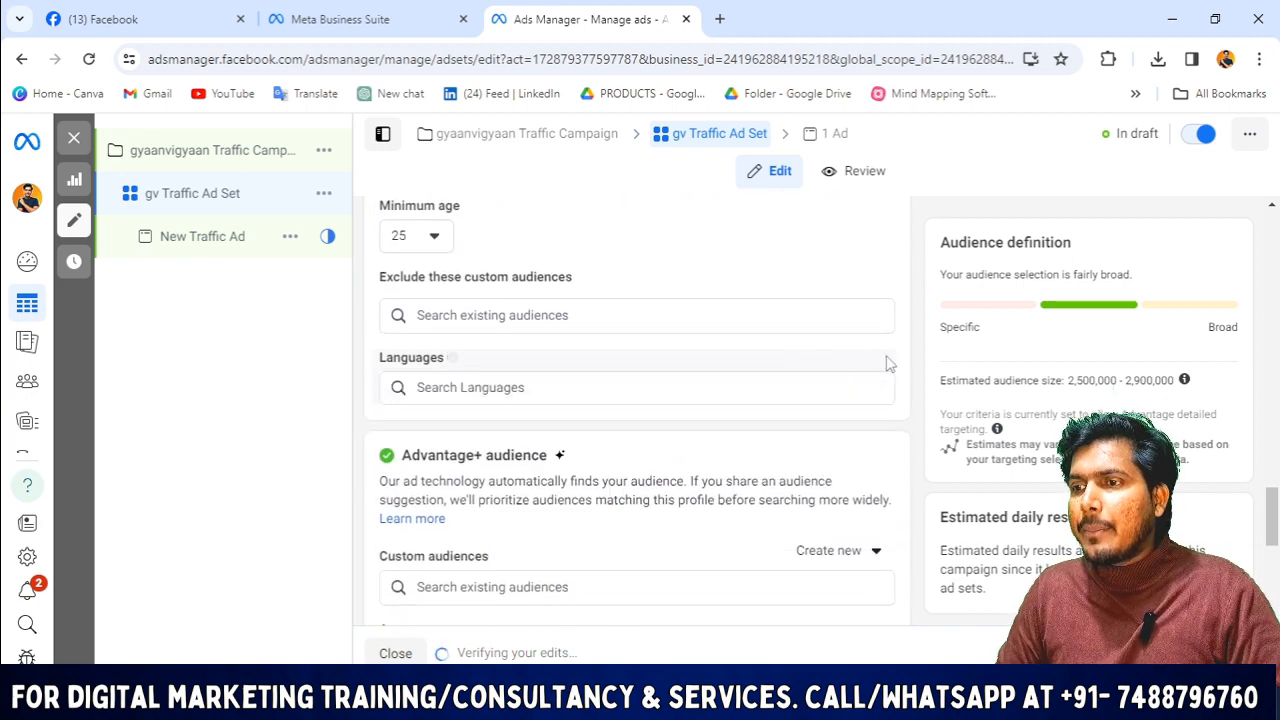
{"action": "left_click", "coordinate": [513, 388]}
{"action": "scroll", "coordinate": [680, 500], "scroll_direction": "down", "scroll_amount": 2}
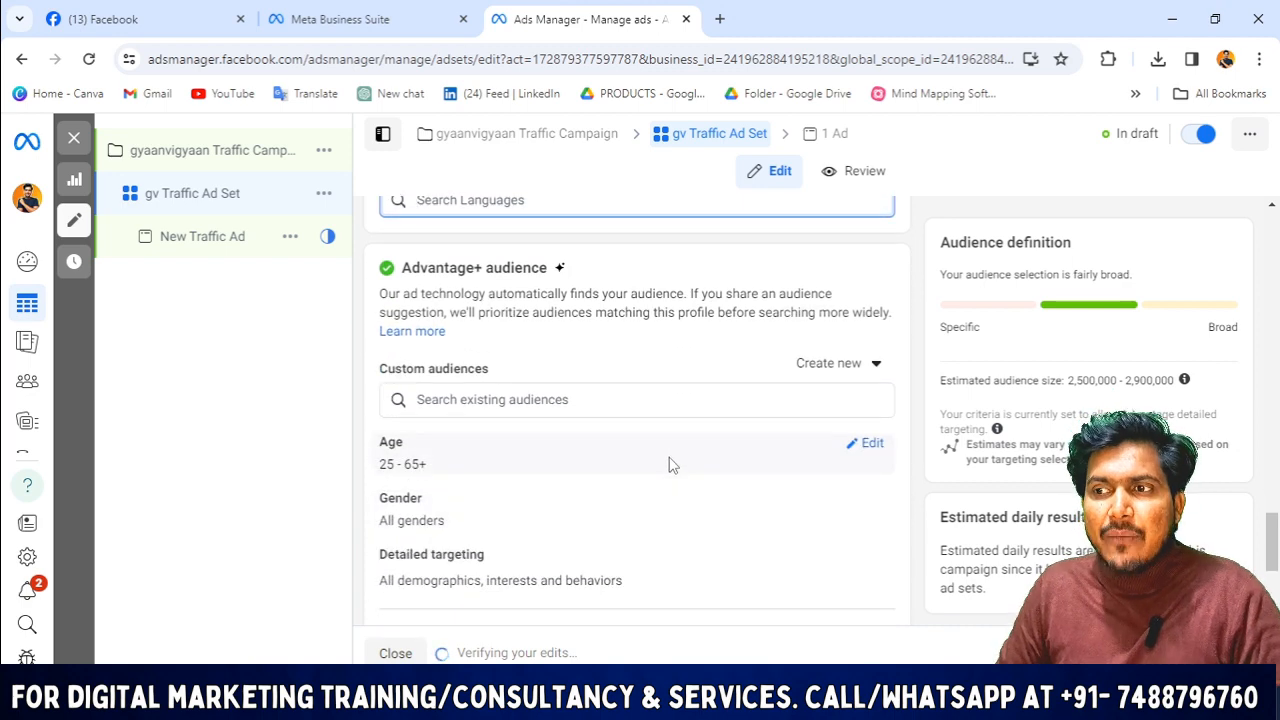
{"action": "scroll", "coordinate": [670, 465], "scroll_direction": "up", "scroll_amount": 2}
{"action": "scroll", "coordinate": [671, 500], "scroll_direction": "down", "scroll_amount": 2}
{"action": "scroll", "coordinate": [611, 494], "scroll_direction": "up", "scroll_amount": 1}
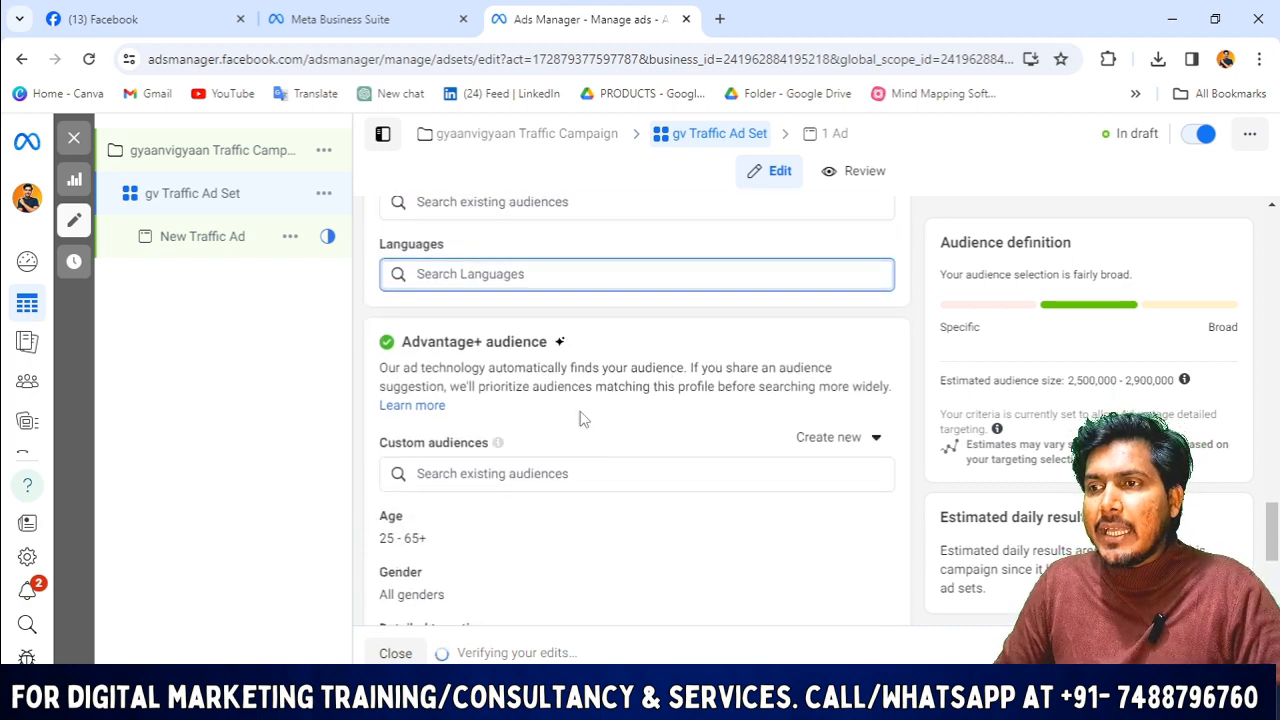
{"action": "scroll", "coordinate": [550, 425], "scroll_direction": "up", "scroll_amount": 1}
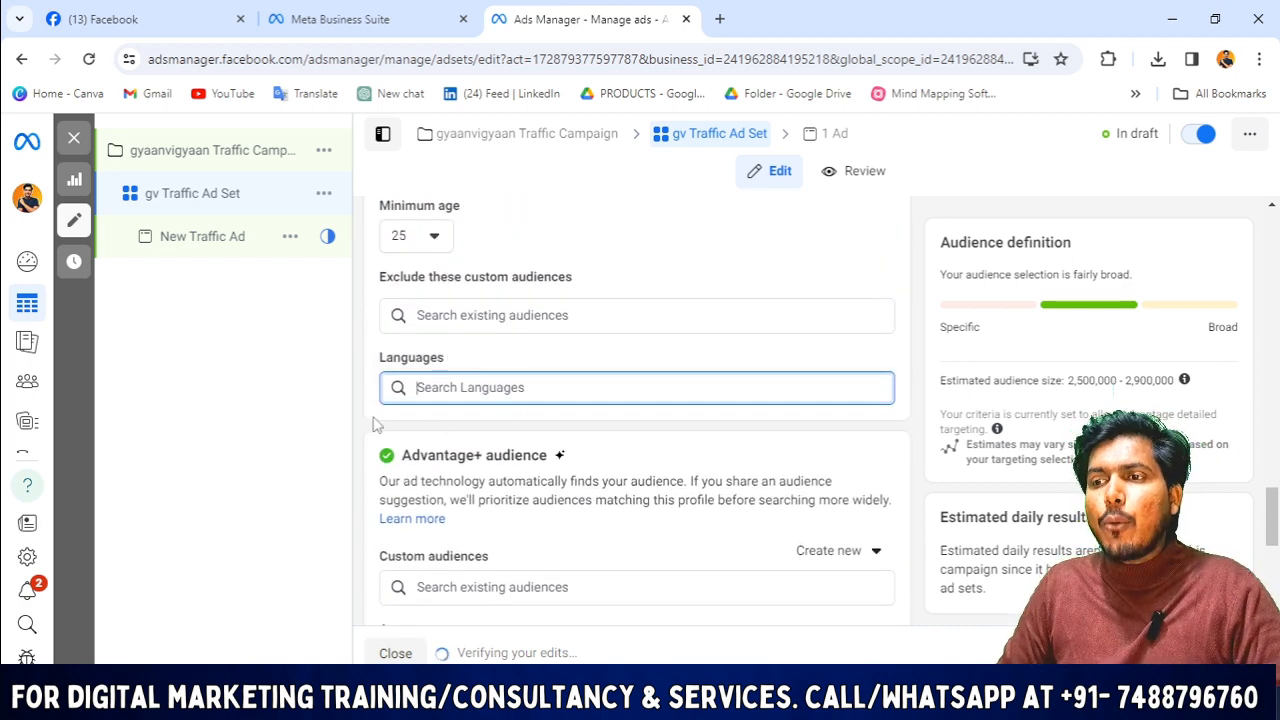
{"action": "scroll", "coordinate": [809, 520], "scroll_direction": "down", "scroll_amount": 2}
{"action": "scroll", "coordinate": [600, 470], "scroll_direction": "down", "scroll_amount": 1}
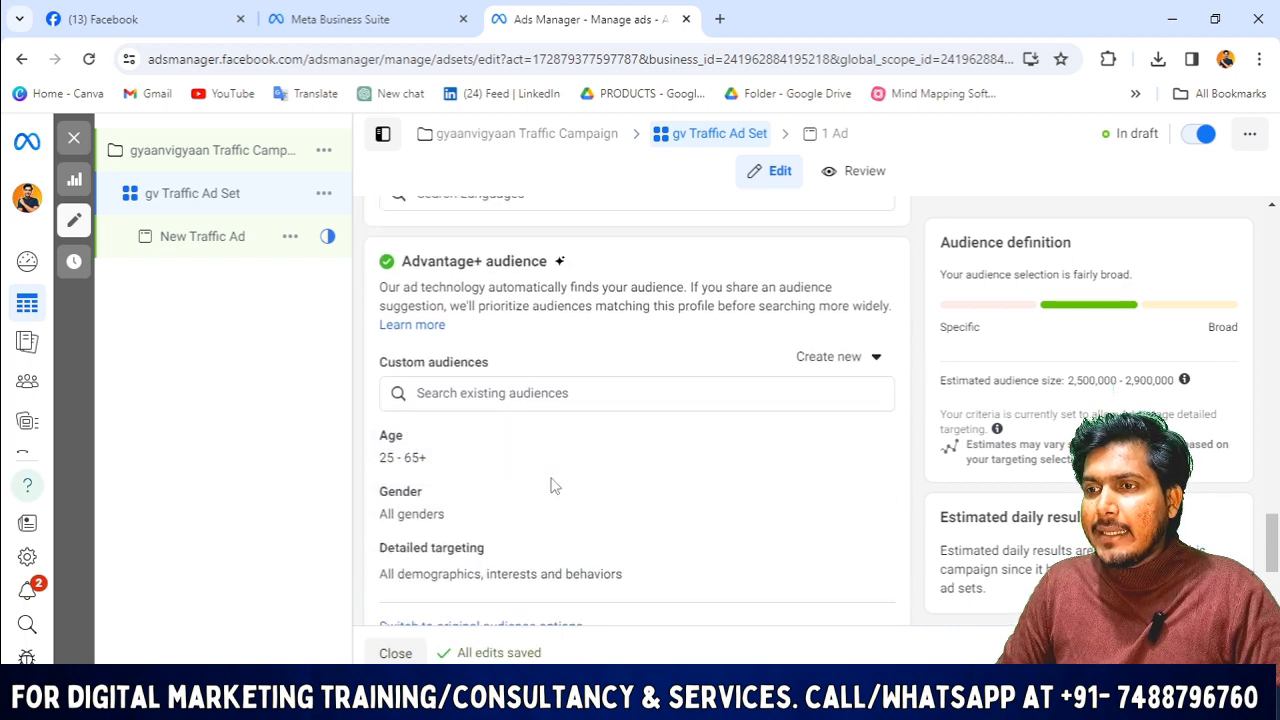
- Set the Advantage+ audience suggestion's maximum age to 50 and open its gender selection for editing
{"action": "left_click", "coordinate": [869, 350]}
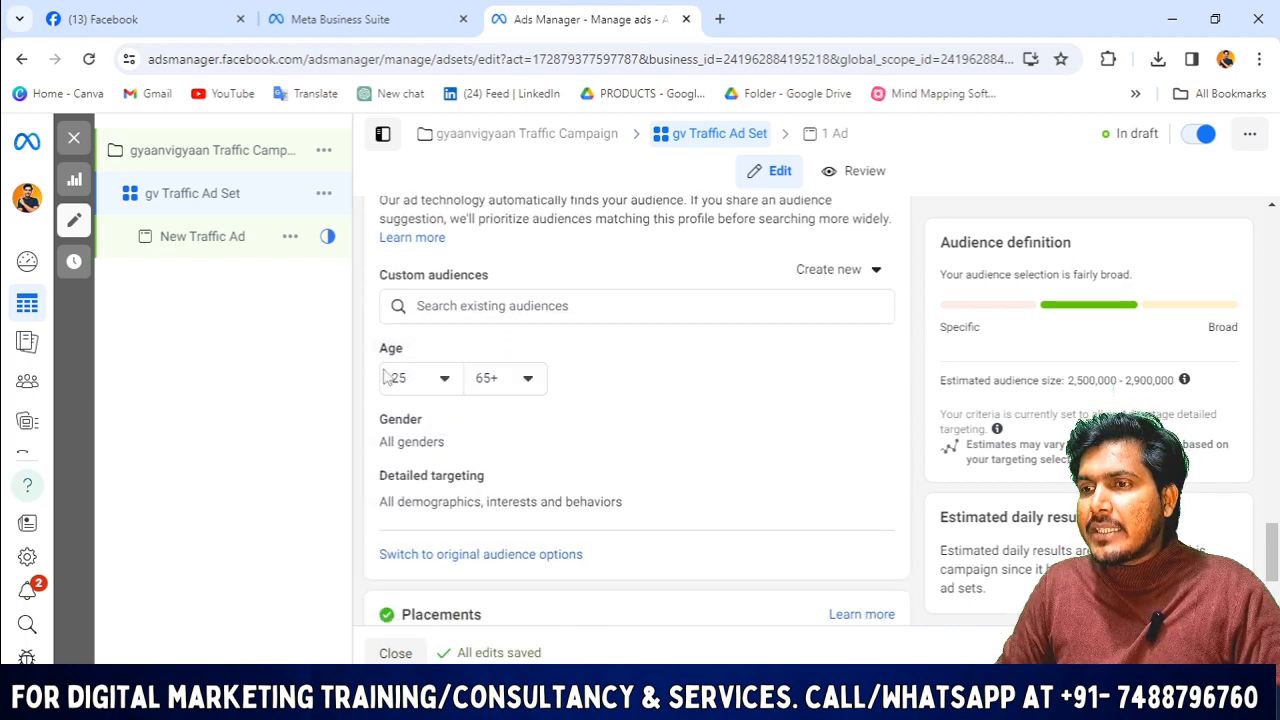
{"action": "left_click", "coordinate": [492, 386]}
{"action": "scroll", "coordinate": [535, 560], "scroll_direction": "up", "scroll_amount": 2}
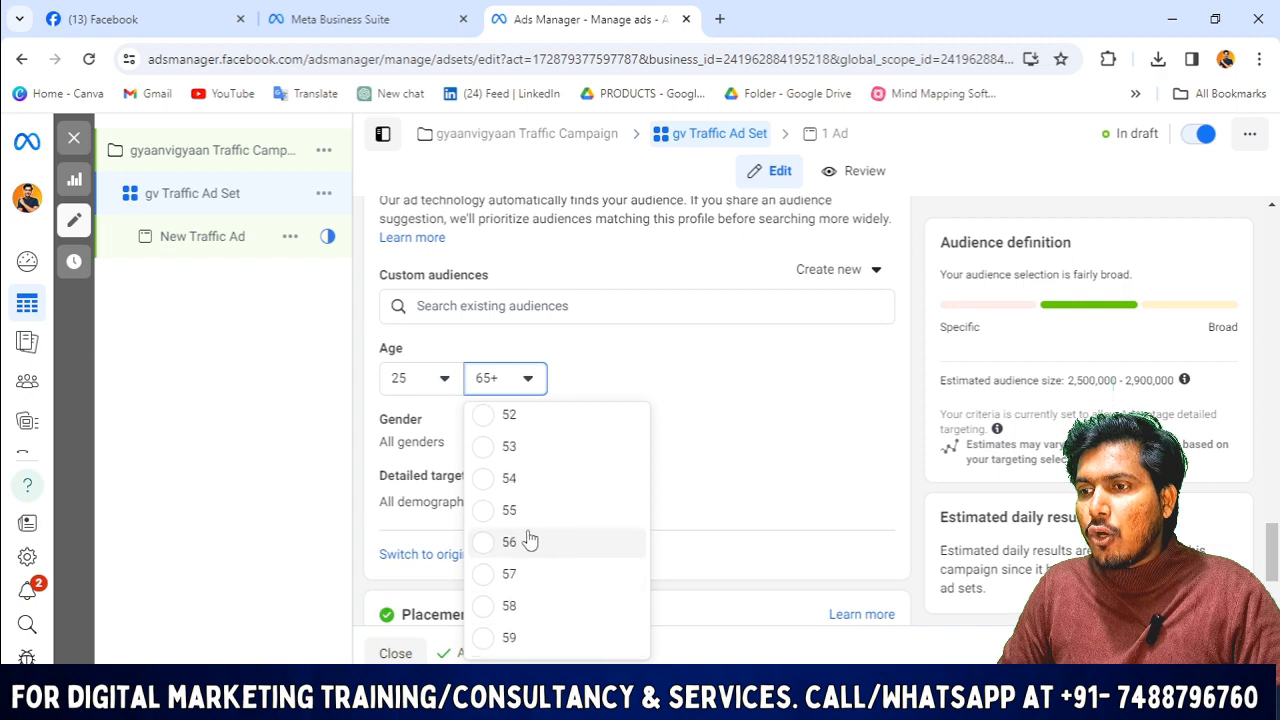
{"action": "scroll", "coordinate": [525, 480], "scroll_direction": "up", "scroll_amount": 2}
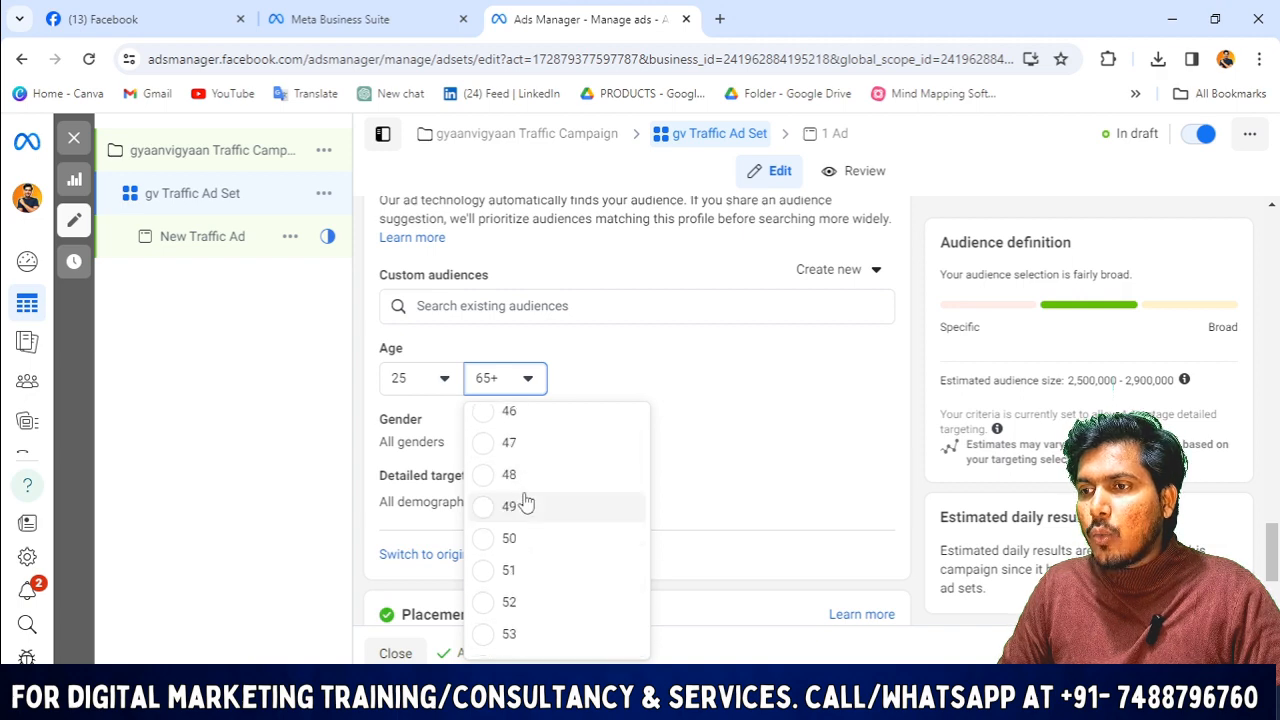
{"action": "left_click", "coordinate": [512, 538]}
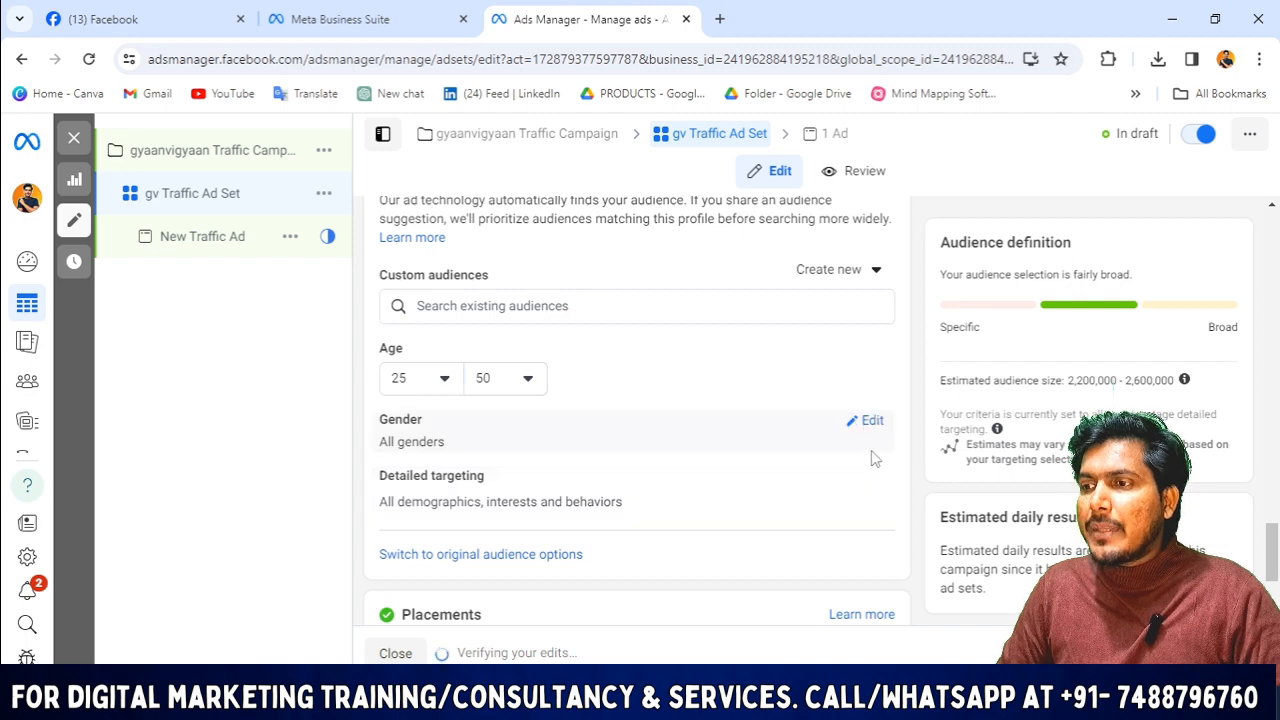
{"action": "left_click", "coordinate": [874, 425]}
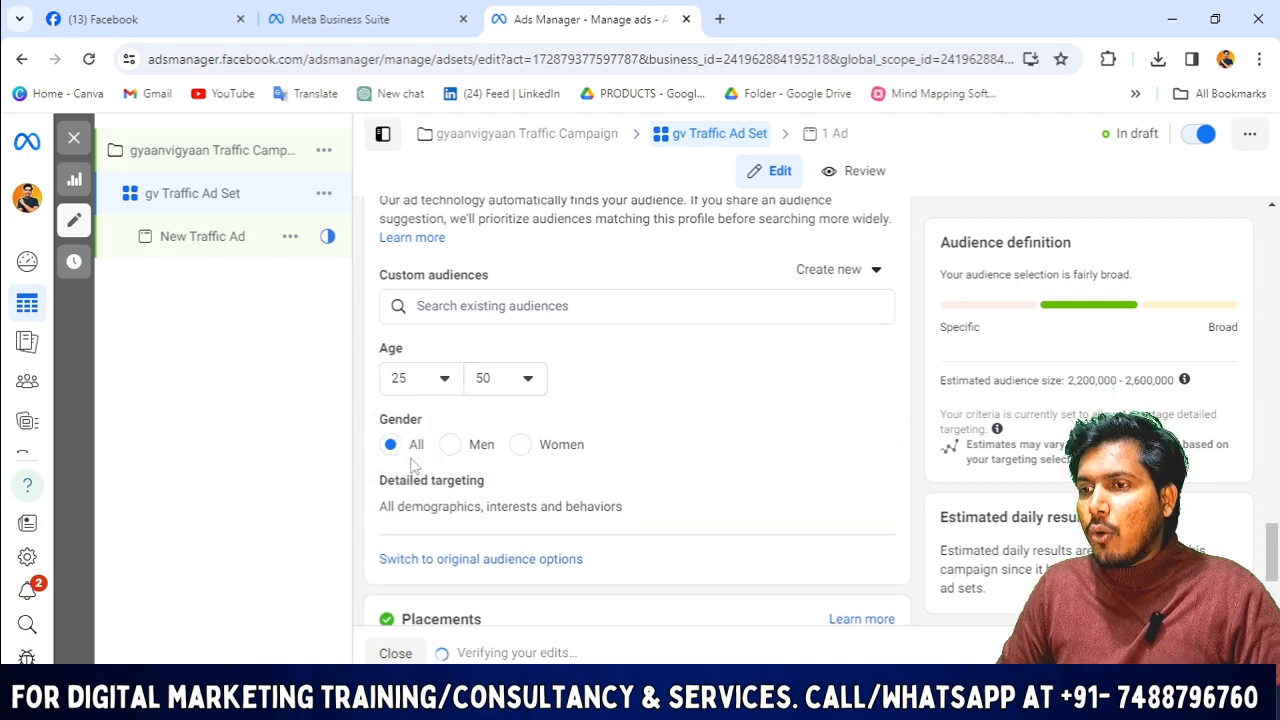
- Switch the ad set from Advantage+ audience to the original audience options and look over the audience fields
{"action": "scroll", "coordinate": [515, 515], "scroll_direction": "down", "scroll_amount": 2}
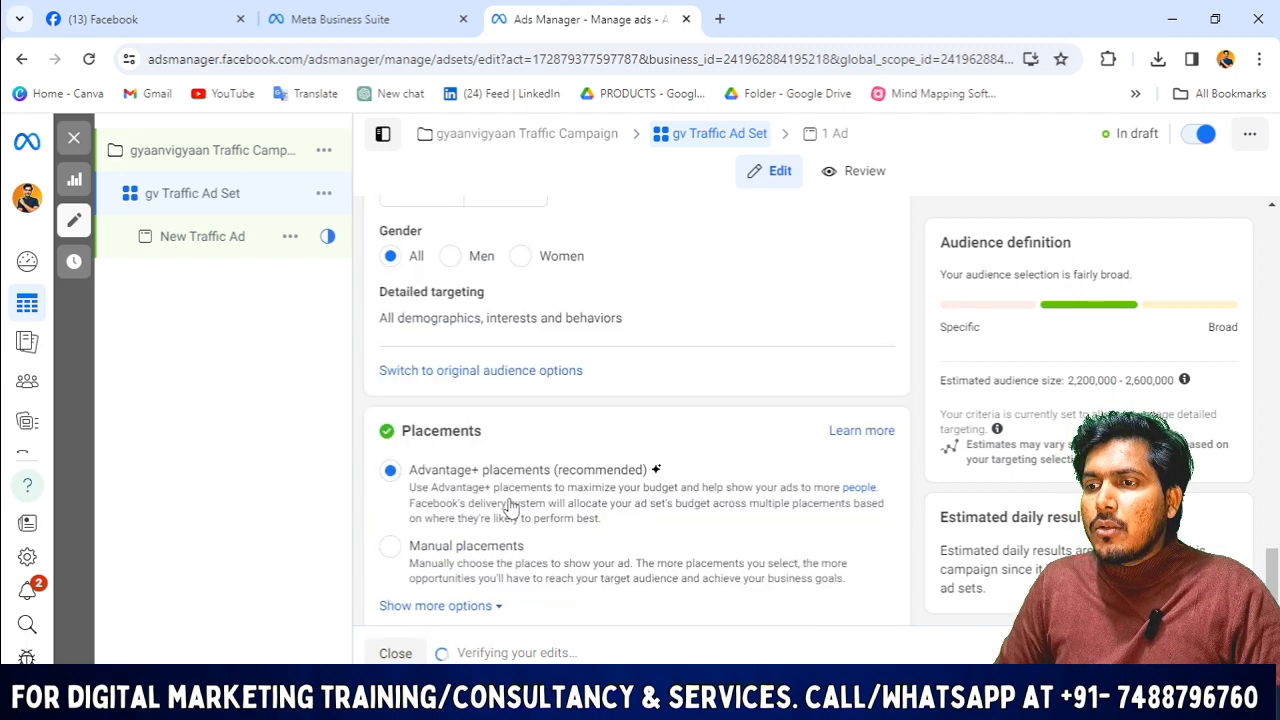
{"action": "scroll", "coordinate": [612, 410], "scroll_direction": "up", "scroll_amount": 6}
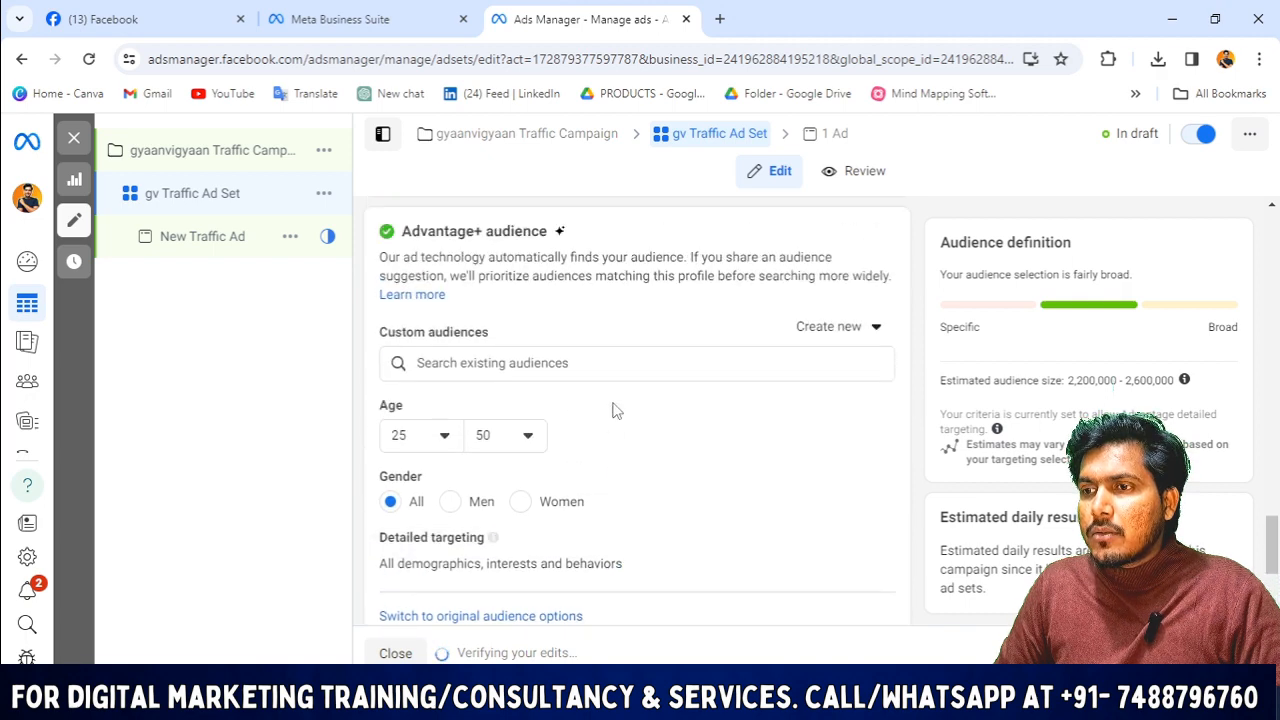
{"action": "scroll", "coordinate": [664, 464], "scroll_direction": "down", "scroll_amount": 5}
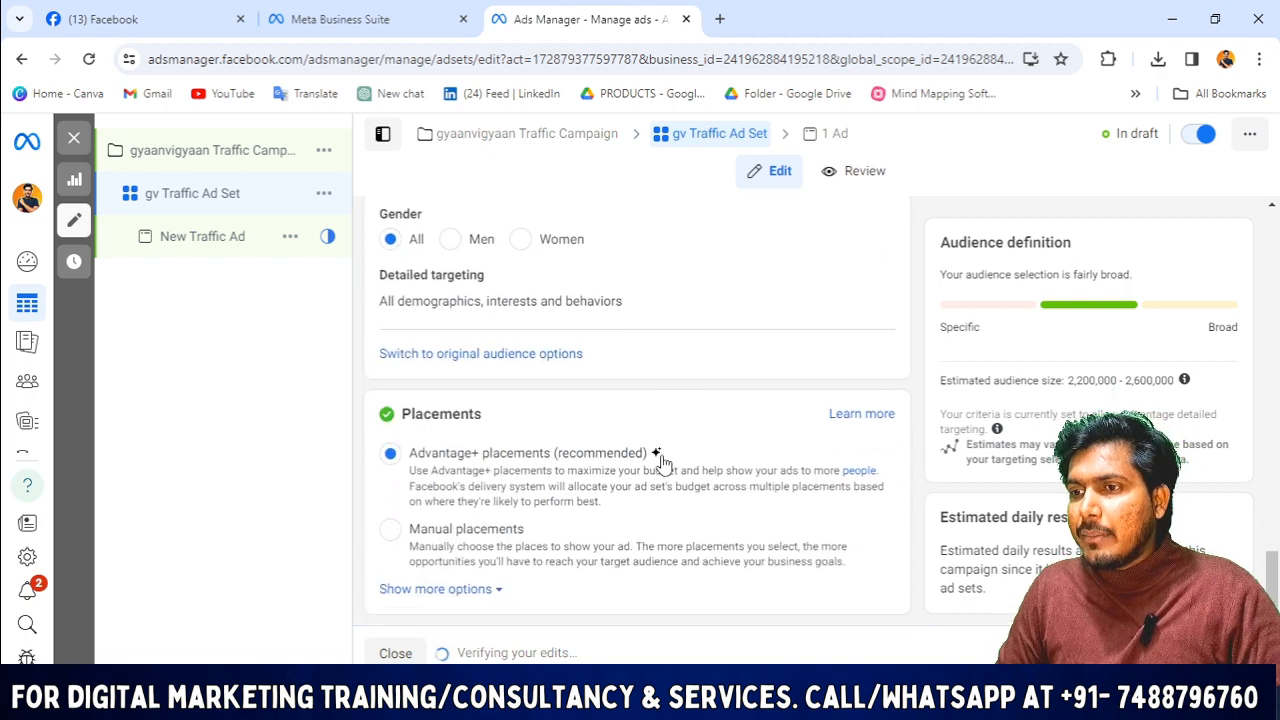
{"action": "left_click", "coordinate": [491, 358]}
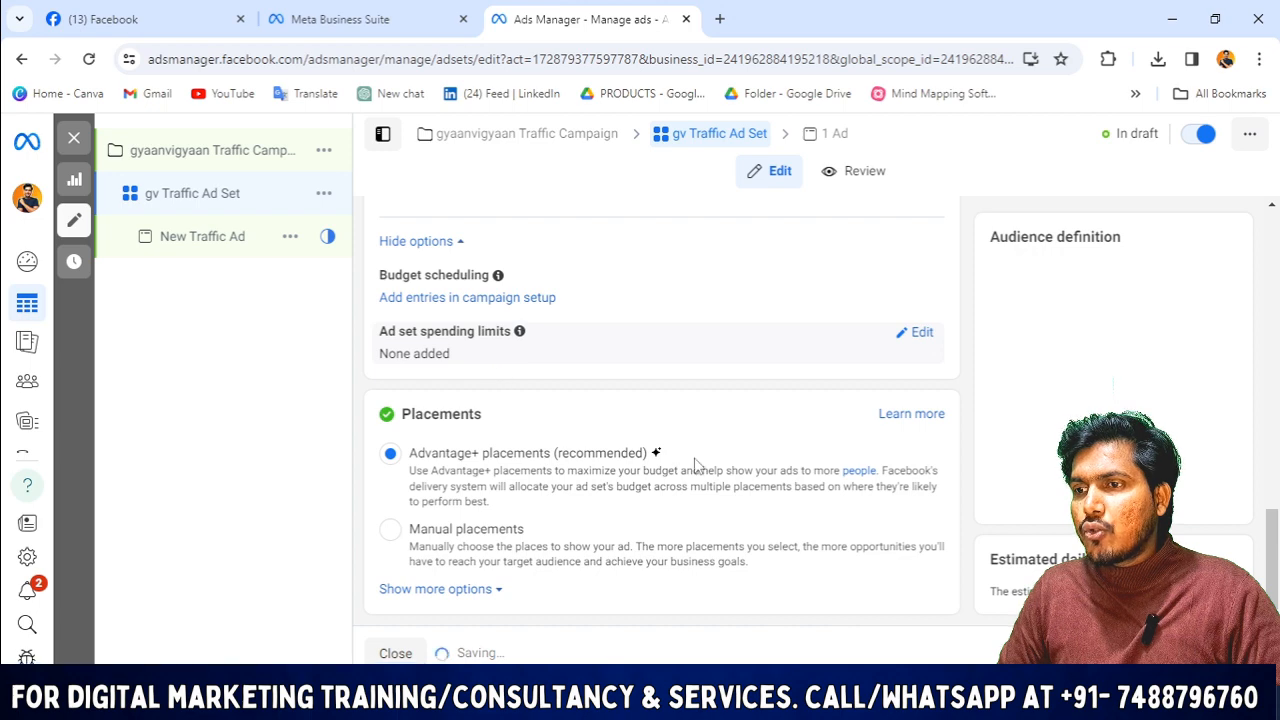
{"action": "scroll", "coordinate": [531, 454], "scroll_direction": "down", "scroll_amount": 4}
{"action": "scroll", "coordinate": [622, 511], "scroll_direction": "down", "scroll_amount": 3}
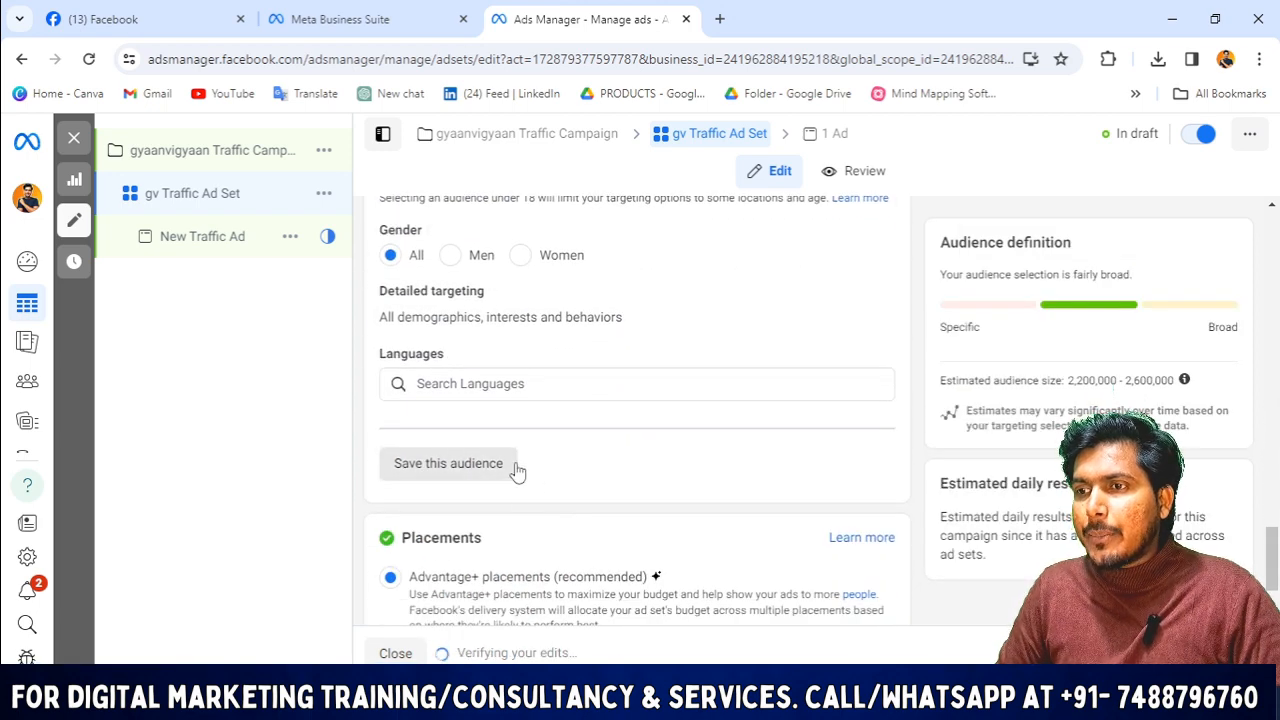
{"action": "scroll", "coordinate": [514, 471], "scroll_direction": "up", "scroll_amount": 4}
{"action": "scroll", "coordinate": [557, 345], "scroll_direction": "down", "scroll_amount": 5}
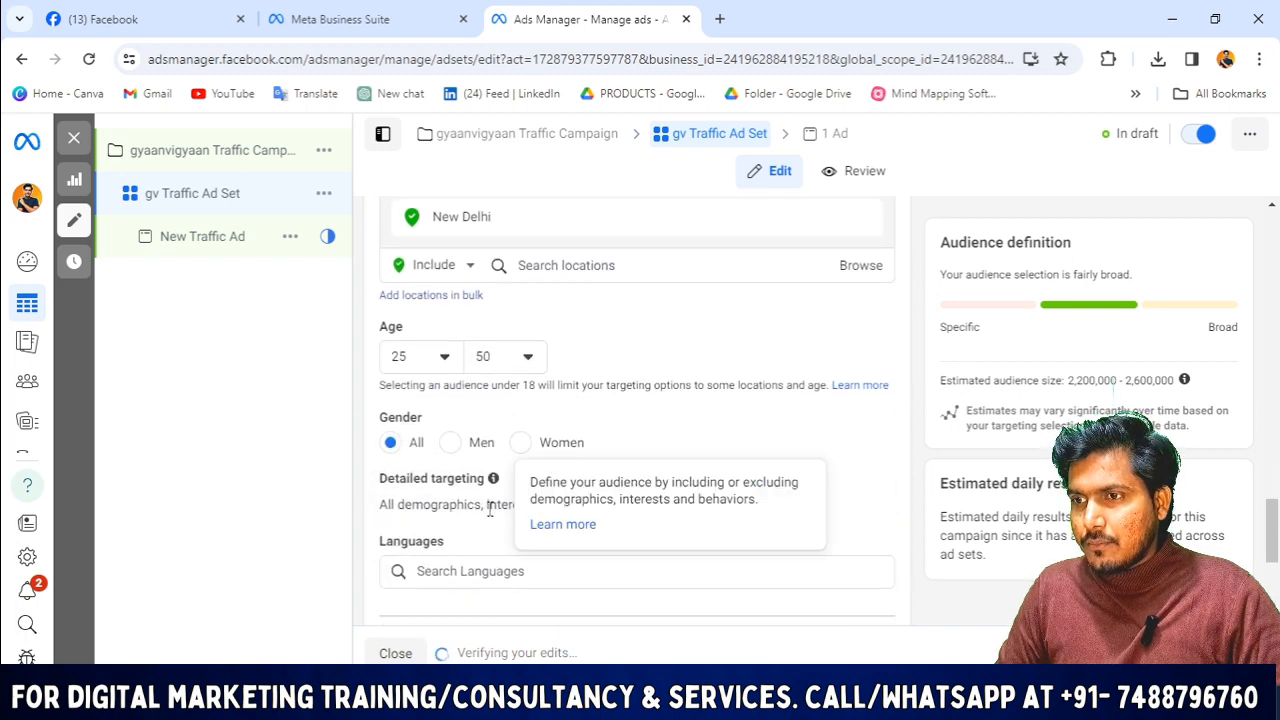
- Open the detailed targeting for editing, ready to include demographics, interests or behaviors
{"action": "left_click", "coordinate": [872, 487]}
{"action": "scroll", "coordinate": [801, 481], "scroll_direction": "down", "scroll_amount": 2}
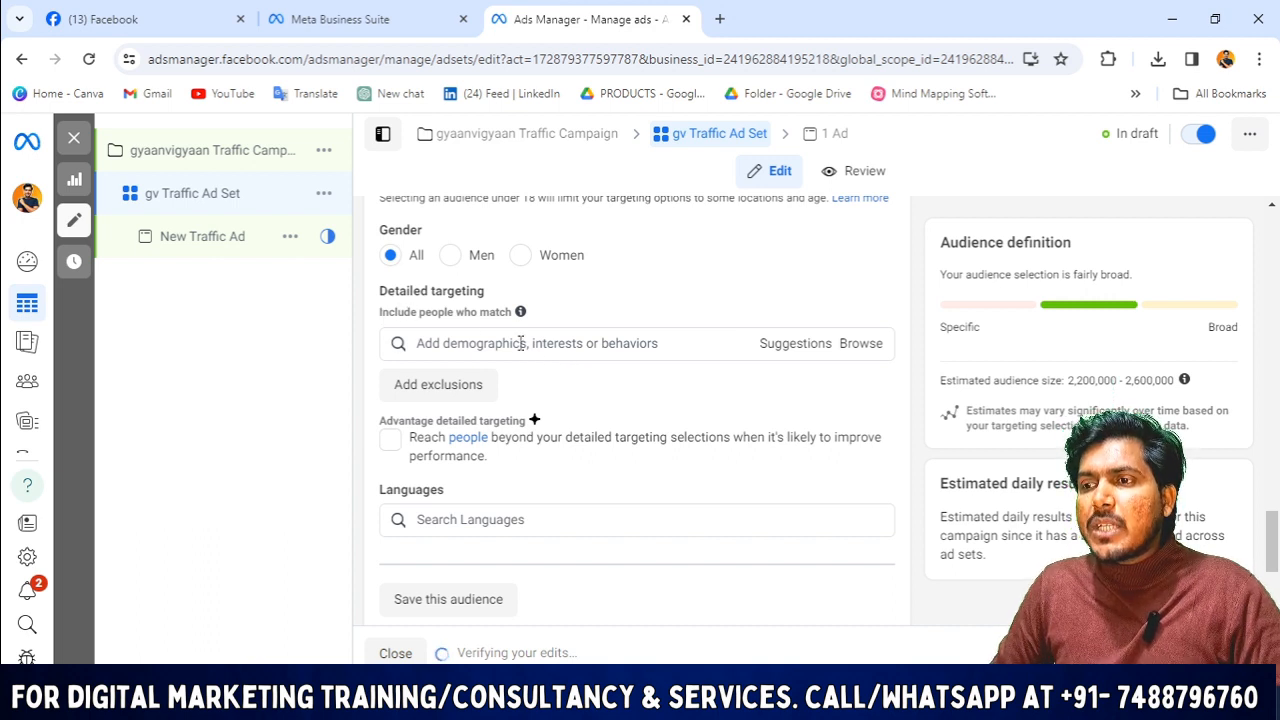
{"action": "left_click", "coordinate": [521, 343]}
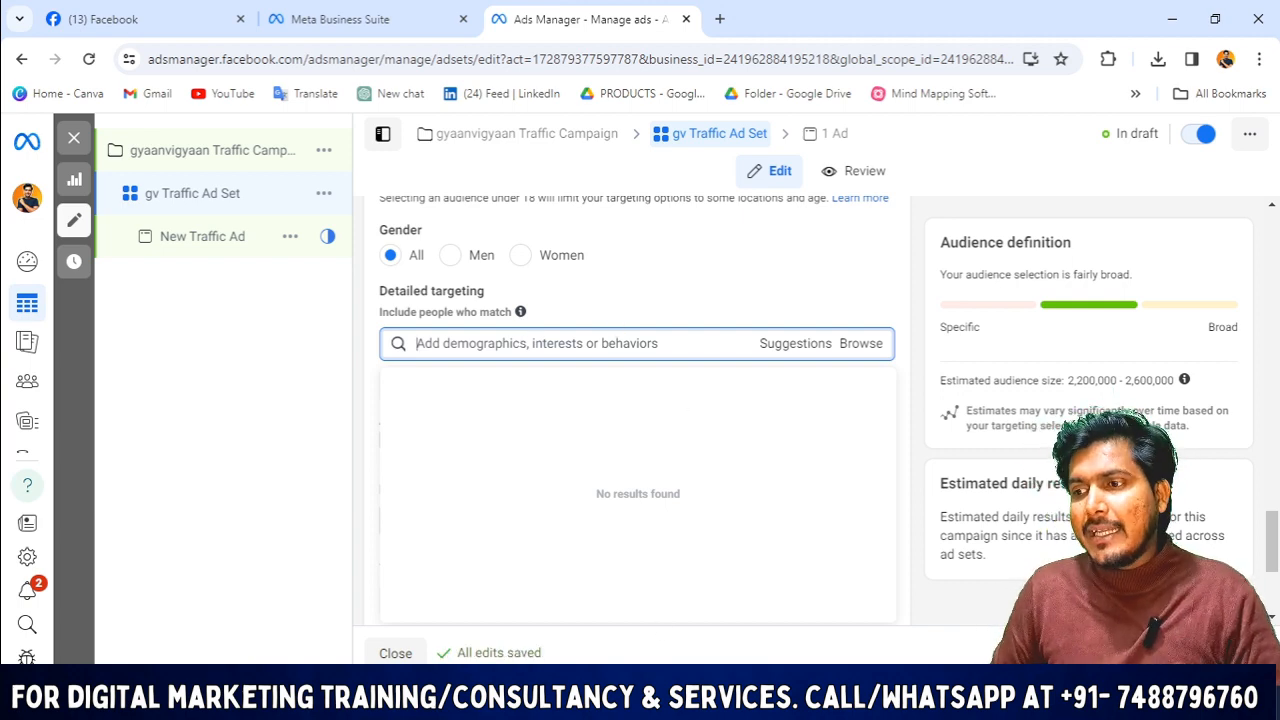
- Minimize the browser, open the Be Personified Chrome profile from the desktop, and load the Gyaan vigyaan WordPress dashboard
{"action": "left_click", "coordinate": [1172, 19]}
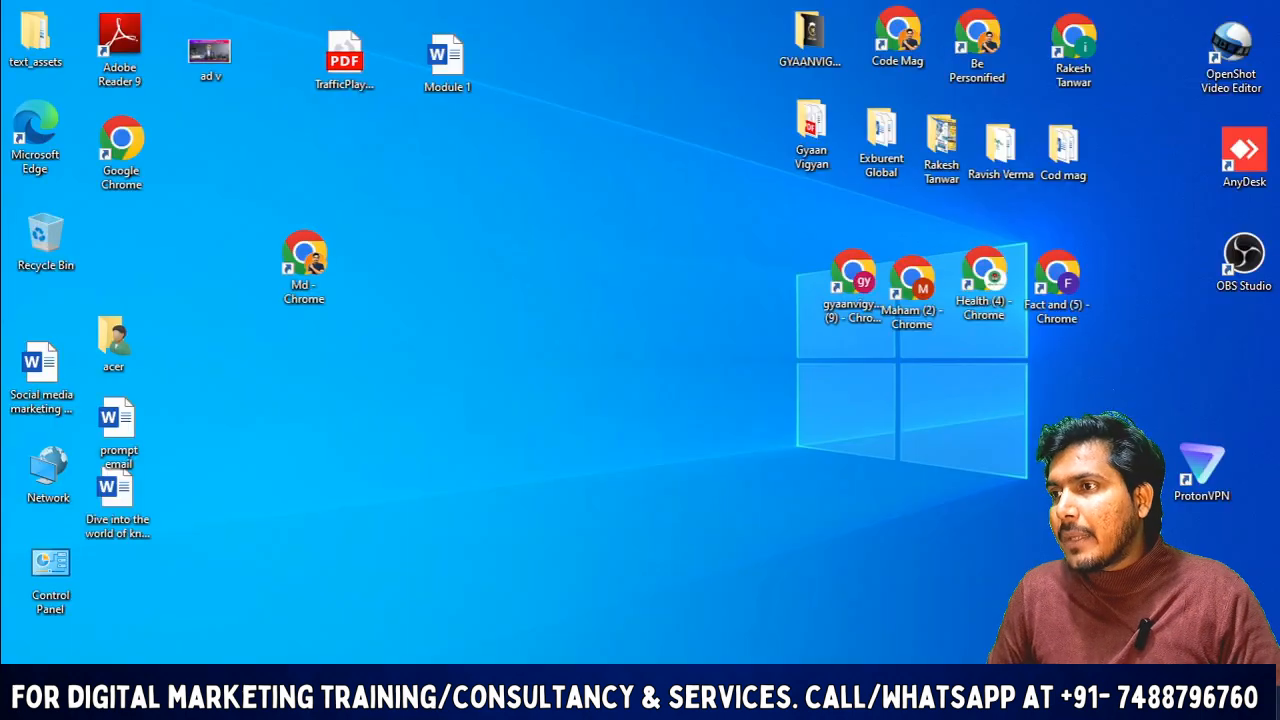
{"action": "double_click", "coordinate": [977, 45]}
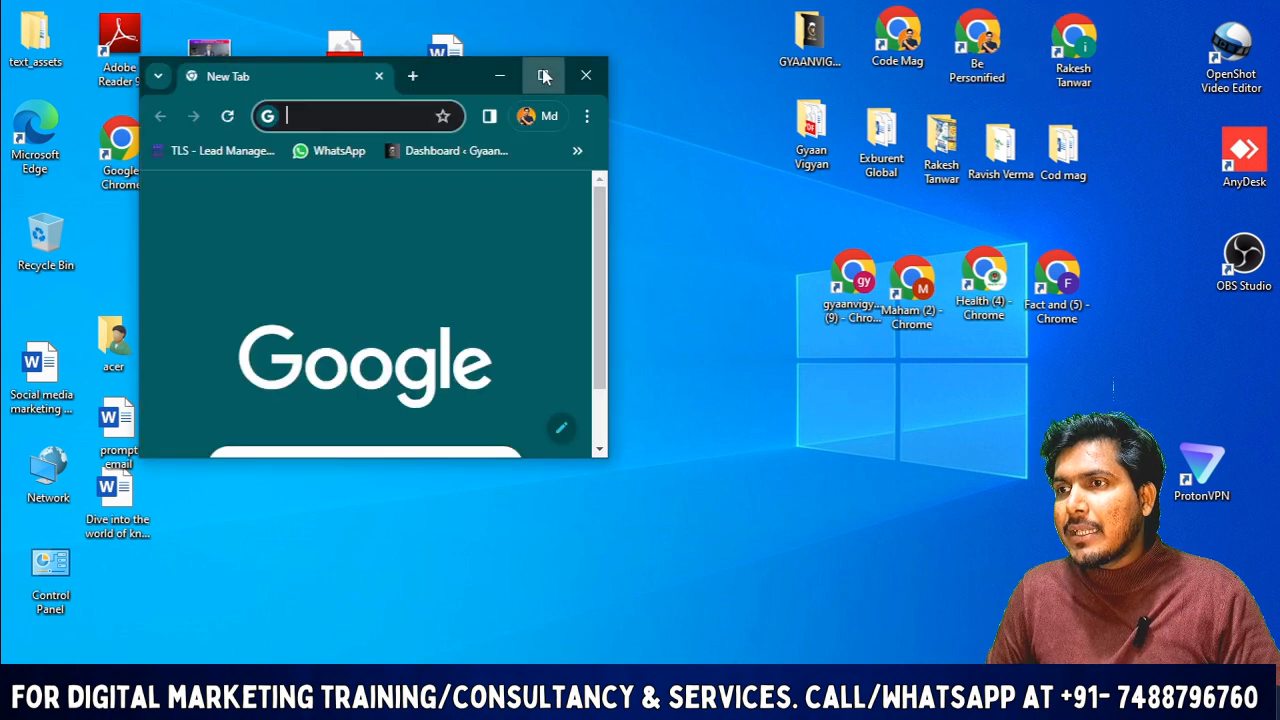
{"action": "double_click", "coordinate": [545, 65]}
{"action": "left_click", "coordinate": [268, 94]}
{"action": "left_click", "coordinate": [273, 19]}
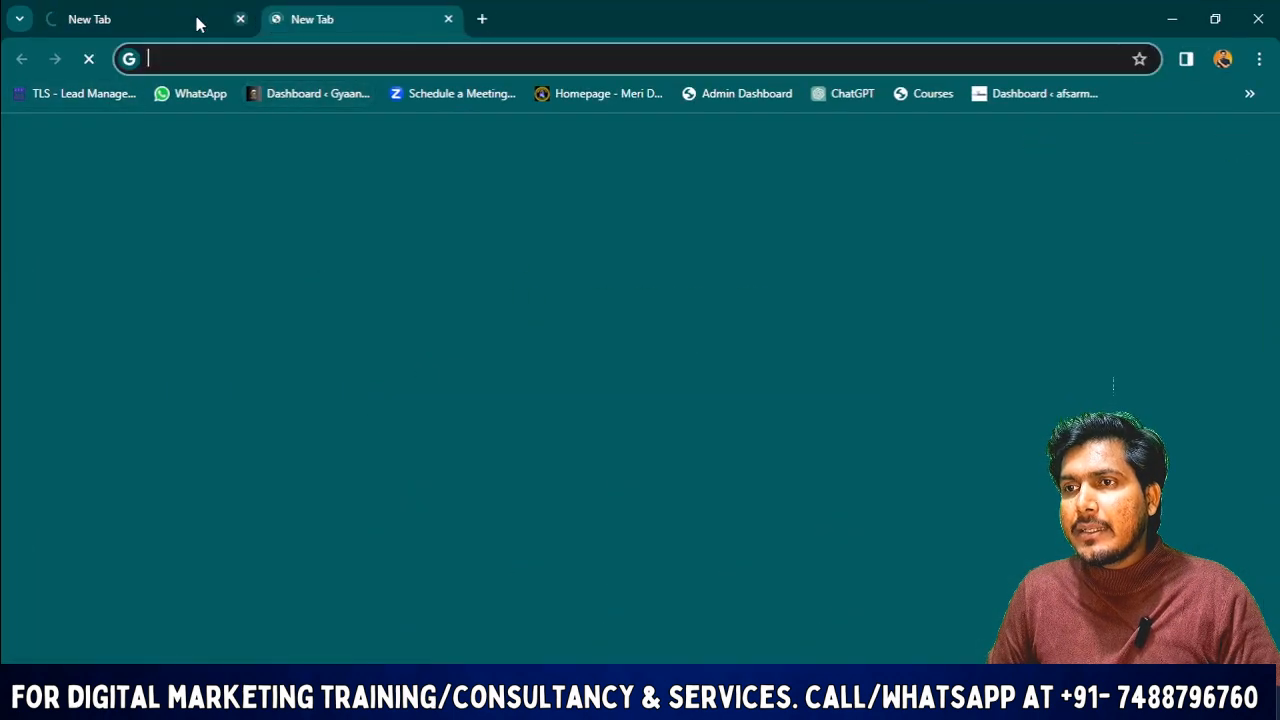
{"action": "left_click", "coordinate": [194, 22]}
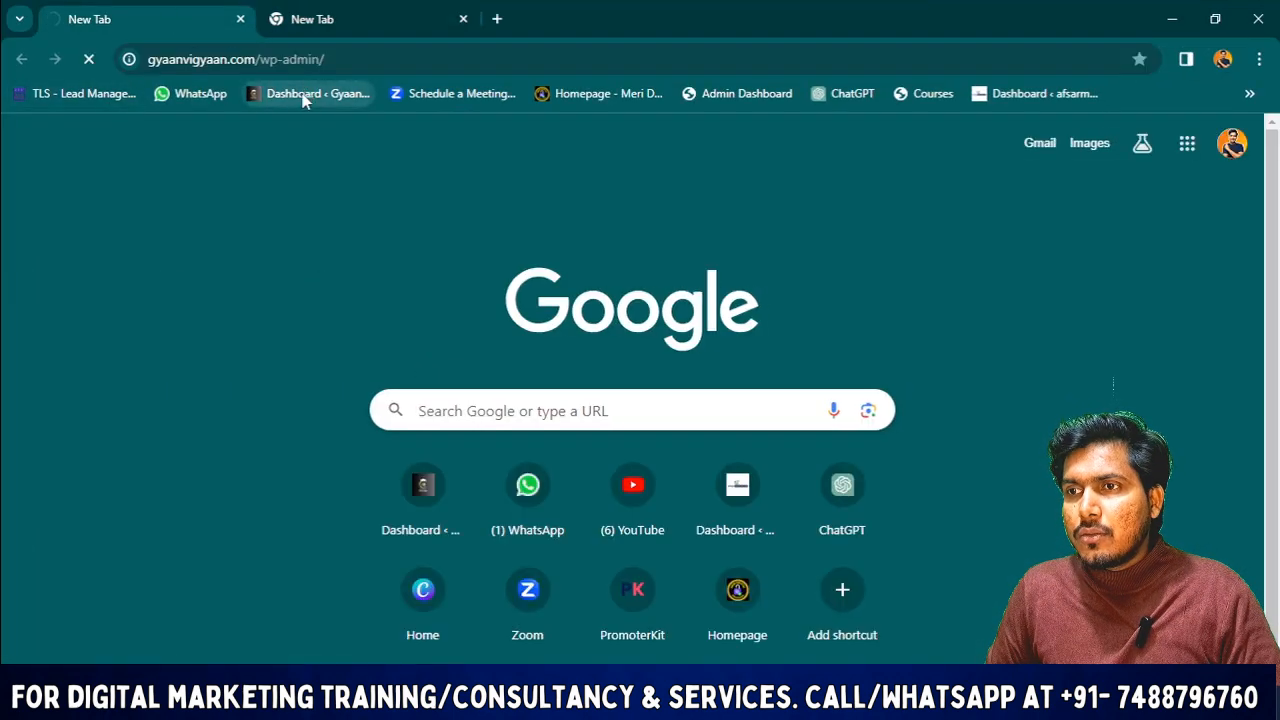
- Switch to the Downloads folder and view the GYAAN VIGYAAN image
{"action": "left_click", "coordinate": [565, 705]}
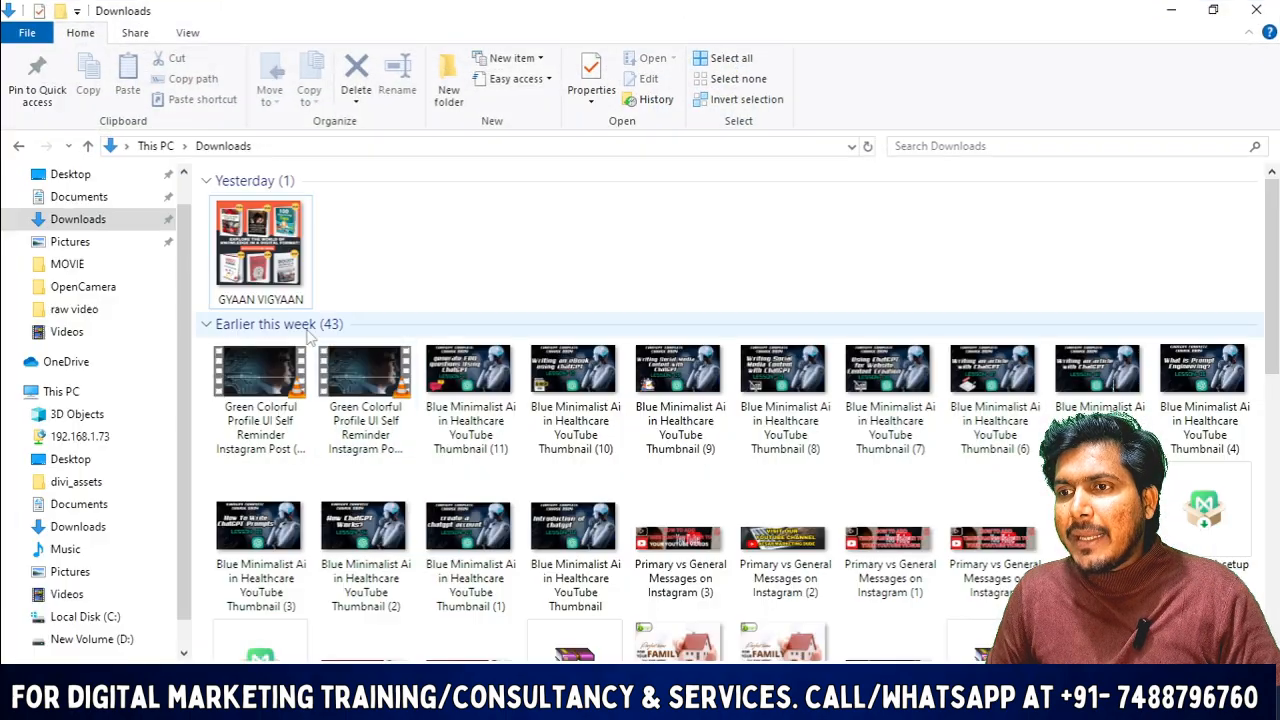
{"action": "left_click", "coordinate": [258, 248]}
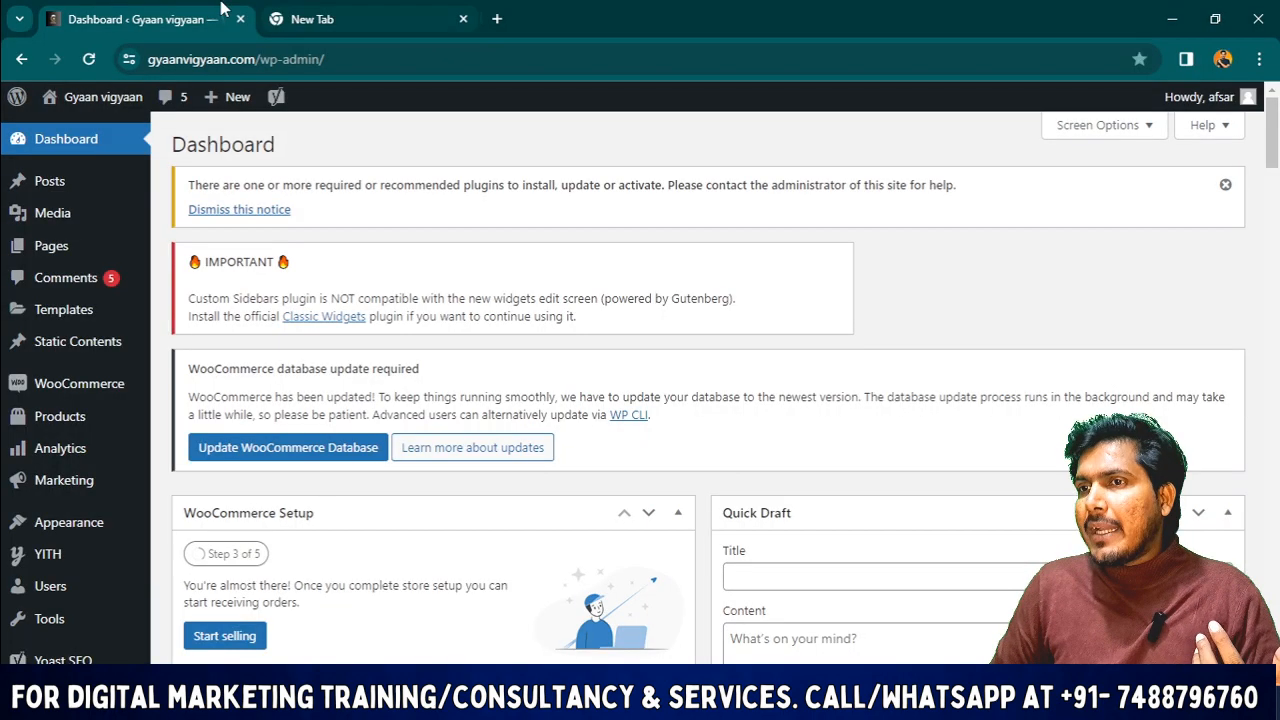
- Open the Gyaan vigyaan website in a new tab and find the Herbal Healing for Everybody ebook on its homepage
{"action": "right_click", "coordinate": [115, 110]}
{"action": "left_click", "coordinate": [165, 124]}
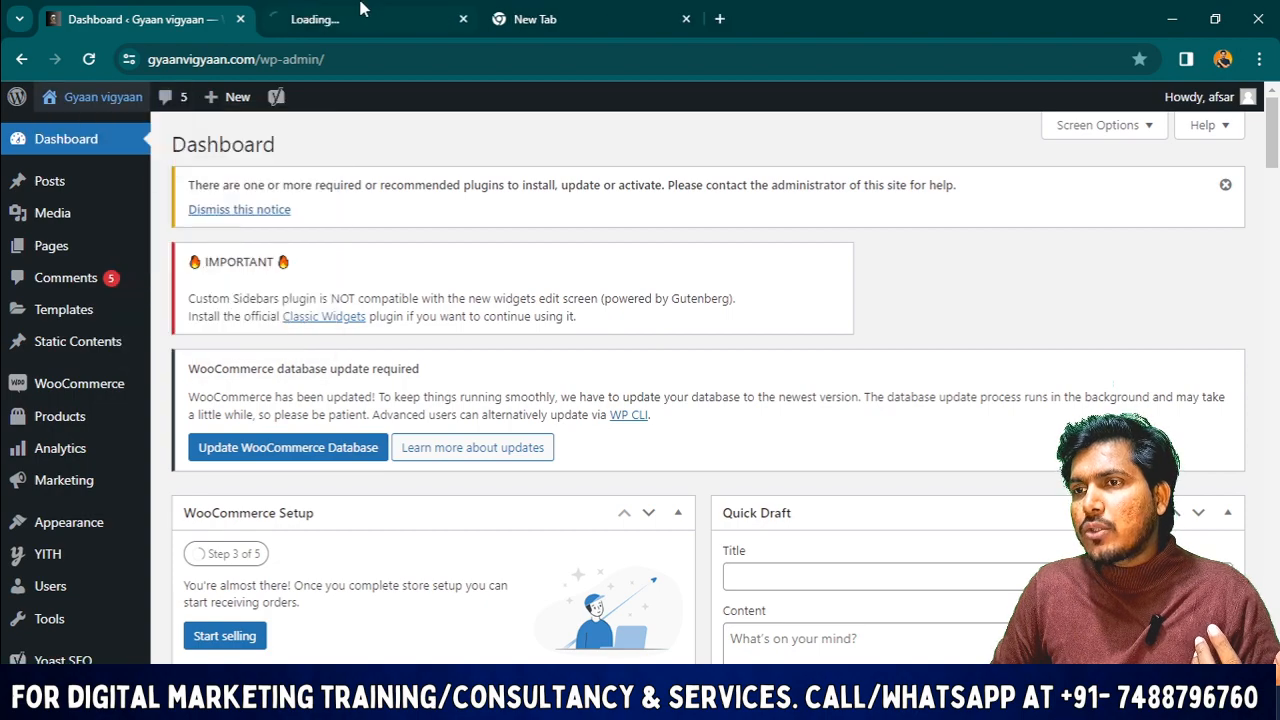
{"action": "left_click", "coordinate": [360, 15]}
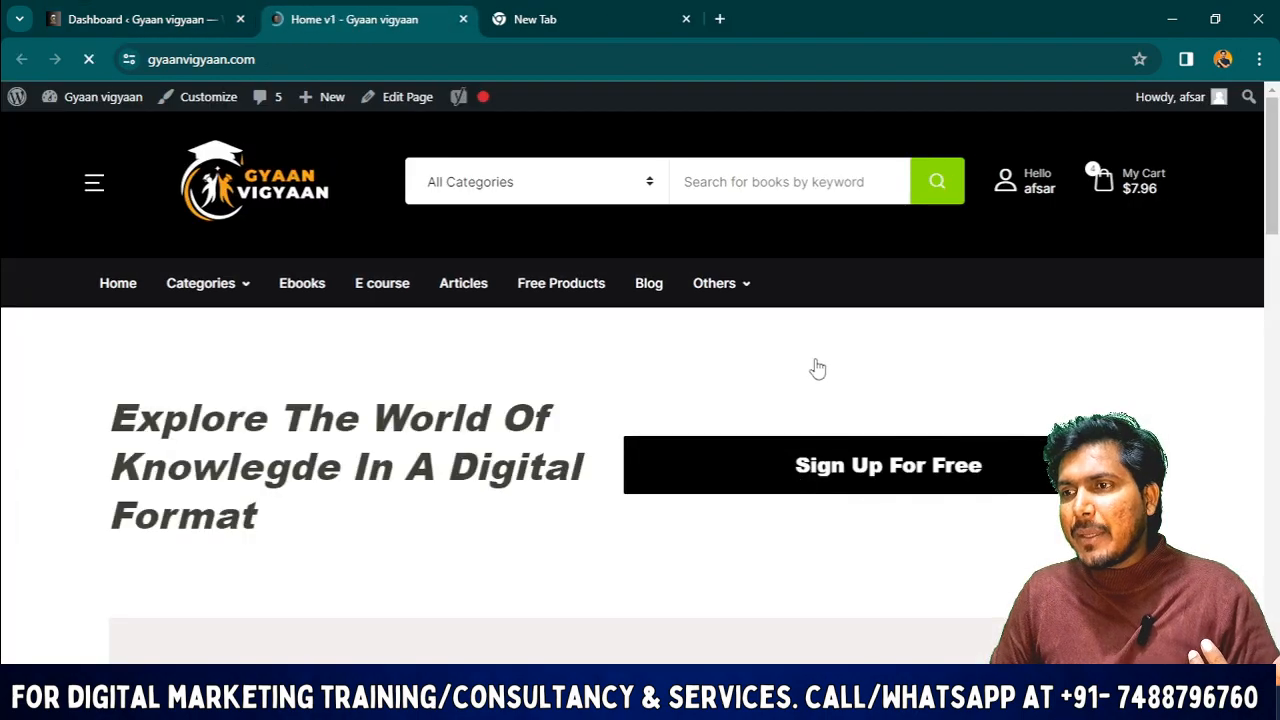
{"action": "scroll", "coordinate": [657, 463], "scroll_direction": "down", "scroll_amount": 6}
{"action": "scroll", "coordinate": [760, 458], "scroll_direction": "up", "scroll_amount": 6}
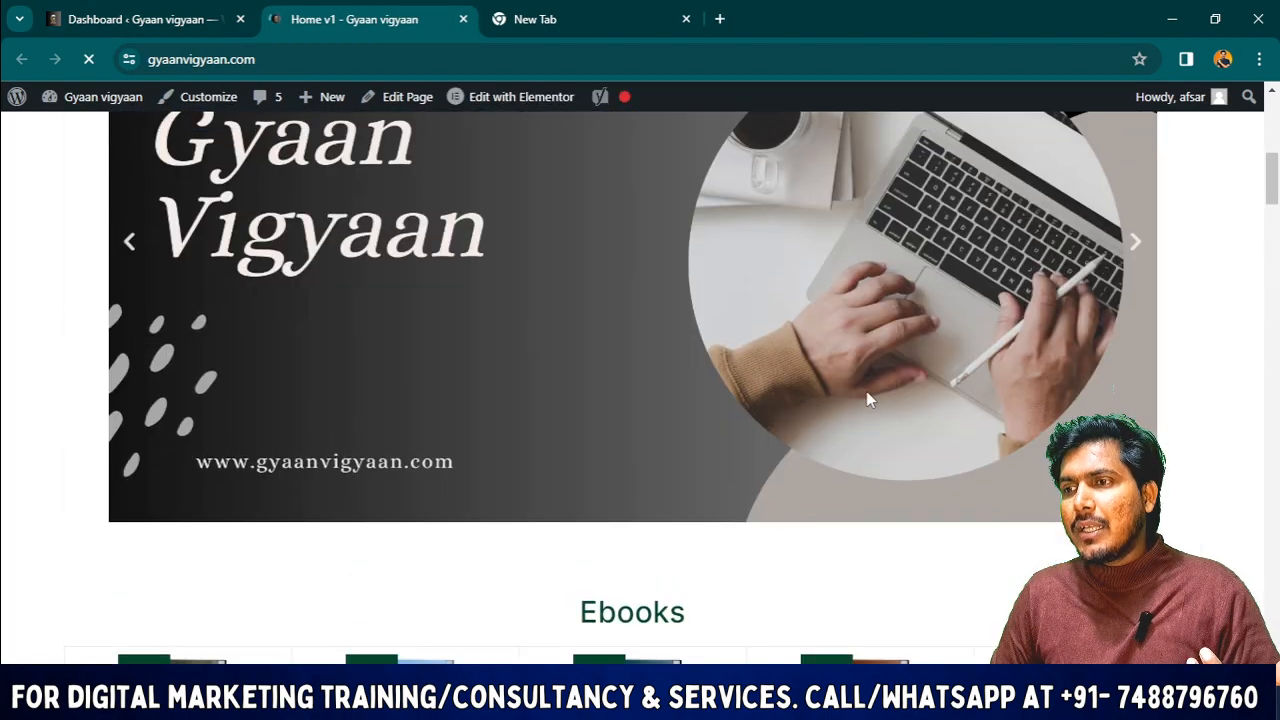
{"action": "scroll", "coordinate": [223, 457], "scroll_direction": "down", "scroll_amount": 2}
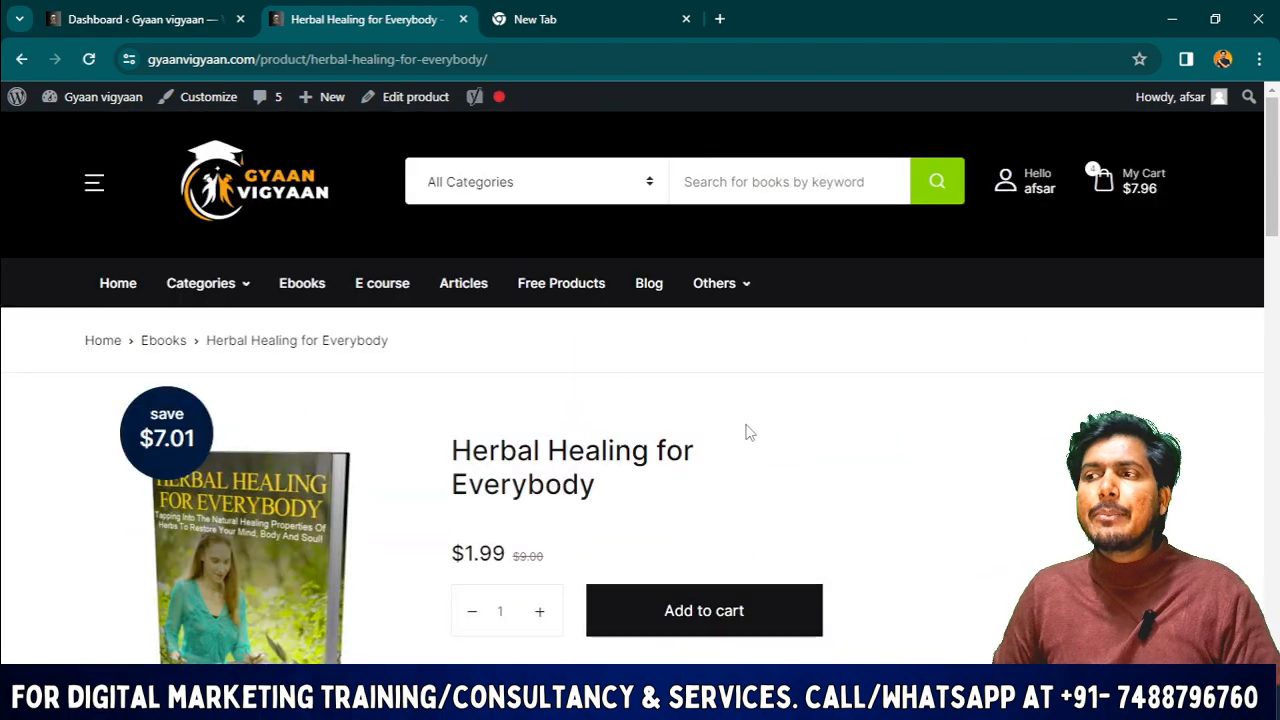
- Examine the product page of the Herbal Healing for Everybody ebook, including its description
{"action": "left_click", "coordinate": [140, 19]}
{"action": "left_click", "coordinate": [363, 19]}
{"action": "scroll", "coordinate": [611, 371], "scroll_direction": "down", "scroll_amount": 5}
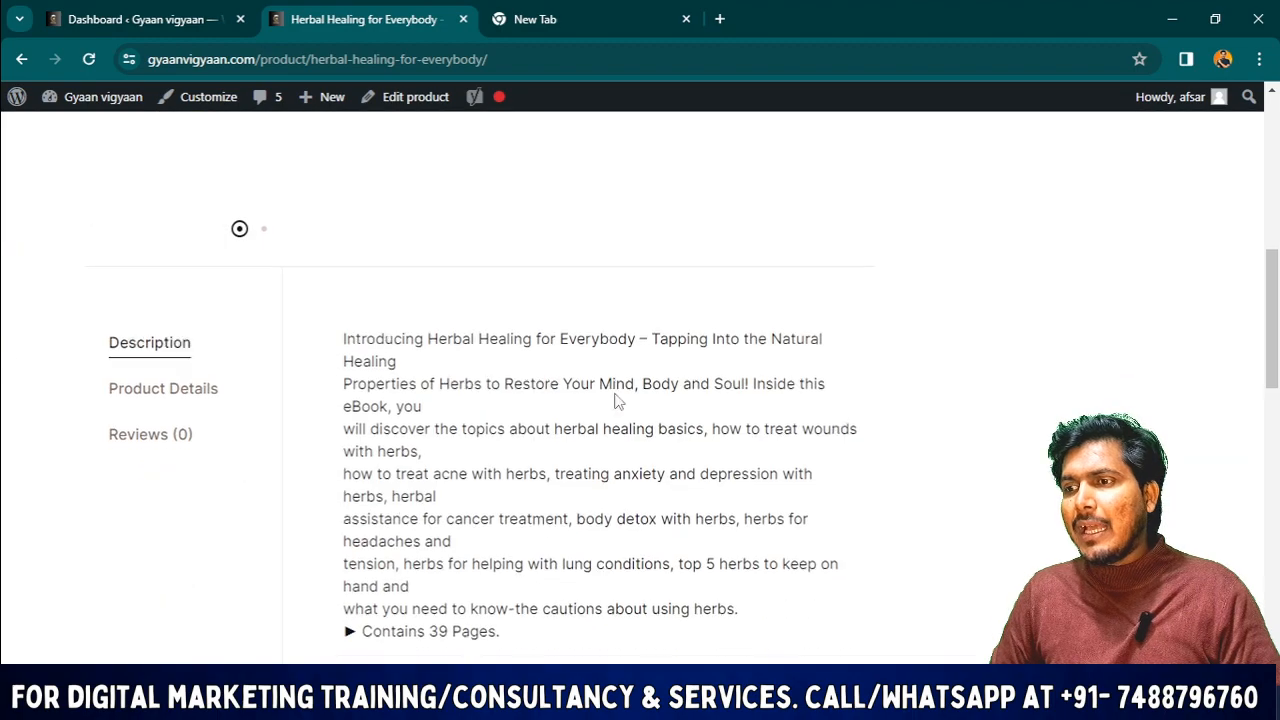
{"action": "scroll", "coordinate": [617, 401], "scroll_direction": "down", "scroll_amount": 5}
{"action": "scroll", "coordinate": [214, 229], "scroll_direction": "up", "scroll_amount": 12}
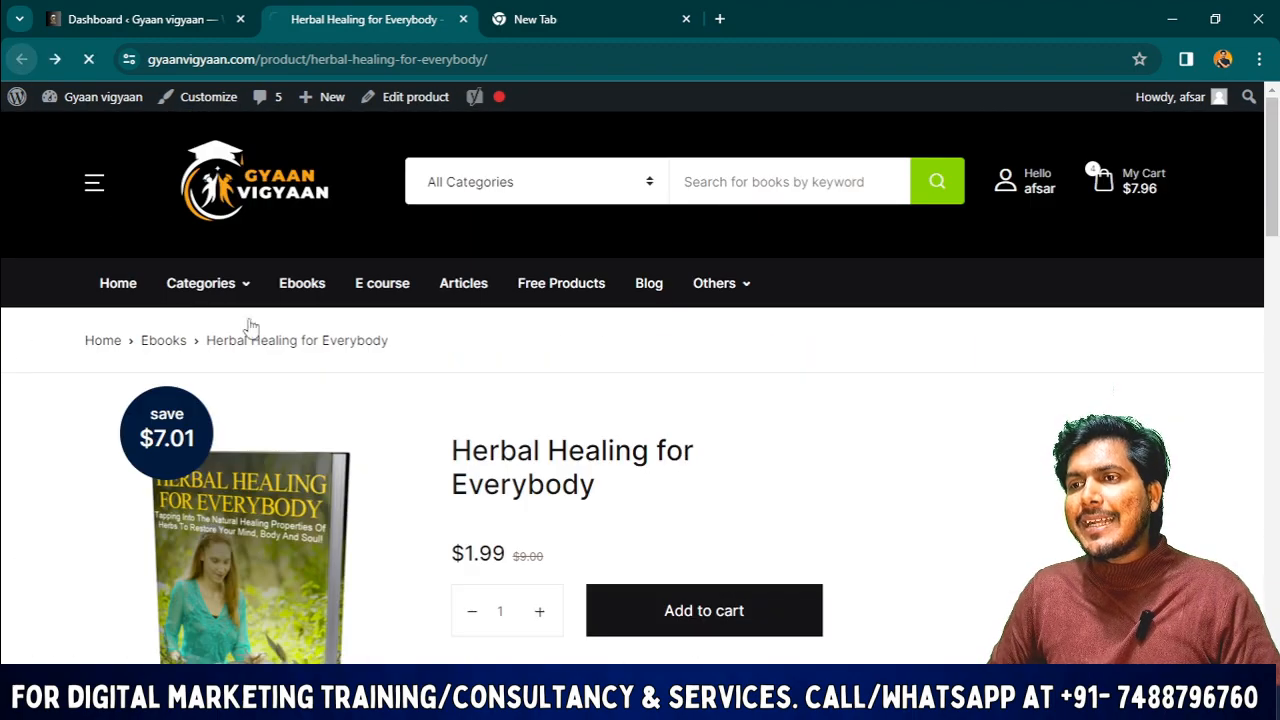
- Return to the Gyaan vigyaan homepage and browse its Ebooks section
{"action": "scroll", "coordinate": [660, 500], "scroll_direction": "down", "scroll_amount": 7}
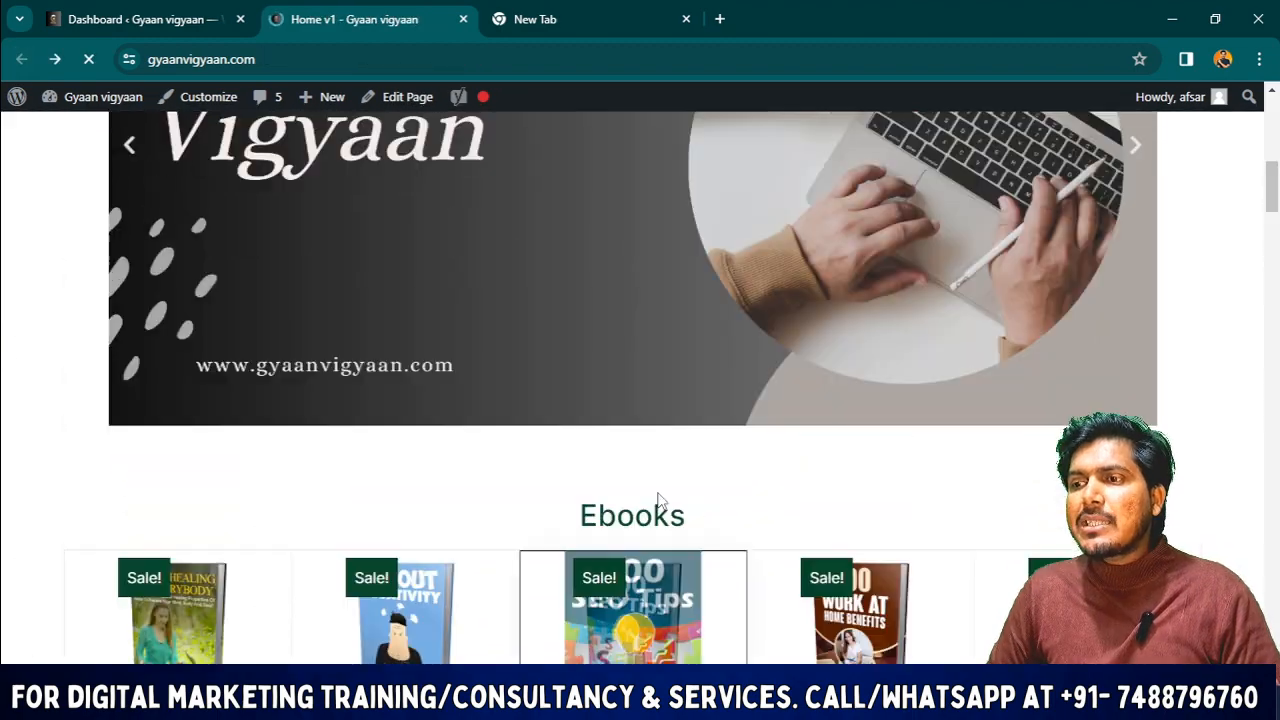
{"action": "scroll", "coordinate": [672, 493], "scroll_direction": "up", "scroll_amount": 7}
{"action": "scroll", "coordinate": [682, 495], "scroll_direction": "down", "scroll_amount": 6}
{"action": "scroll", "coordinate": [685, 526], "scroll_direction": "down", "scroll_amount": 3}
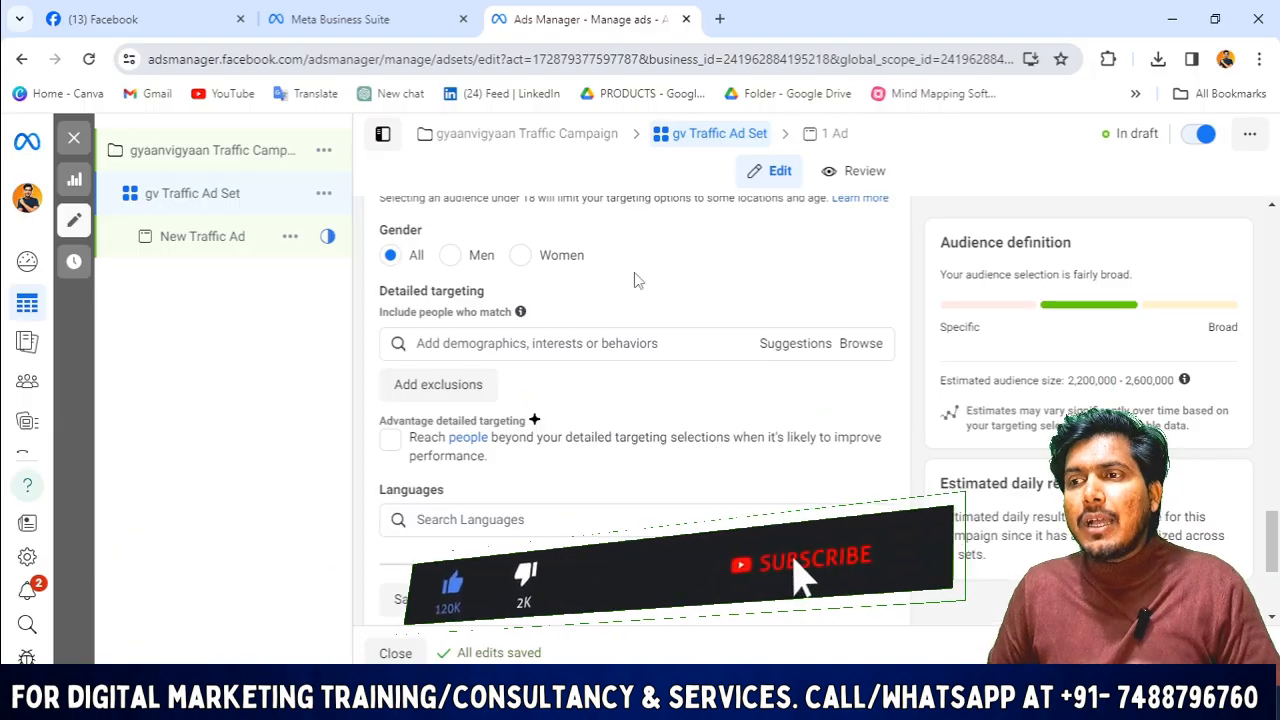
- Search detailed targeting for "ebook" and add the interests E-books (publications) and Free-eBooks (retailer)
{"action": "left_click", "coordinate": [481, 343]}
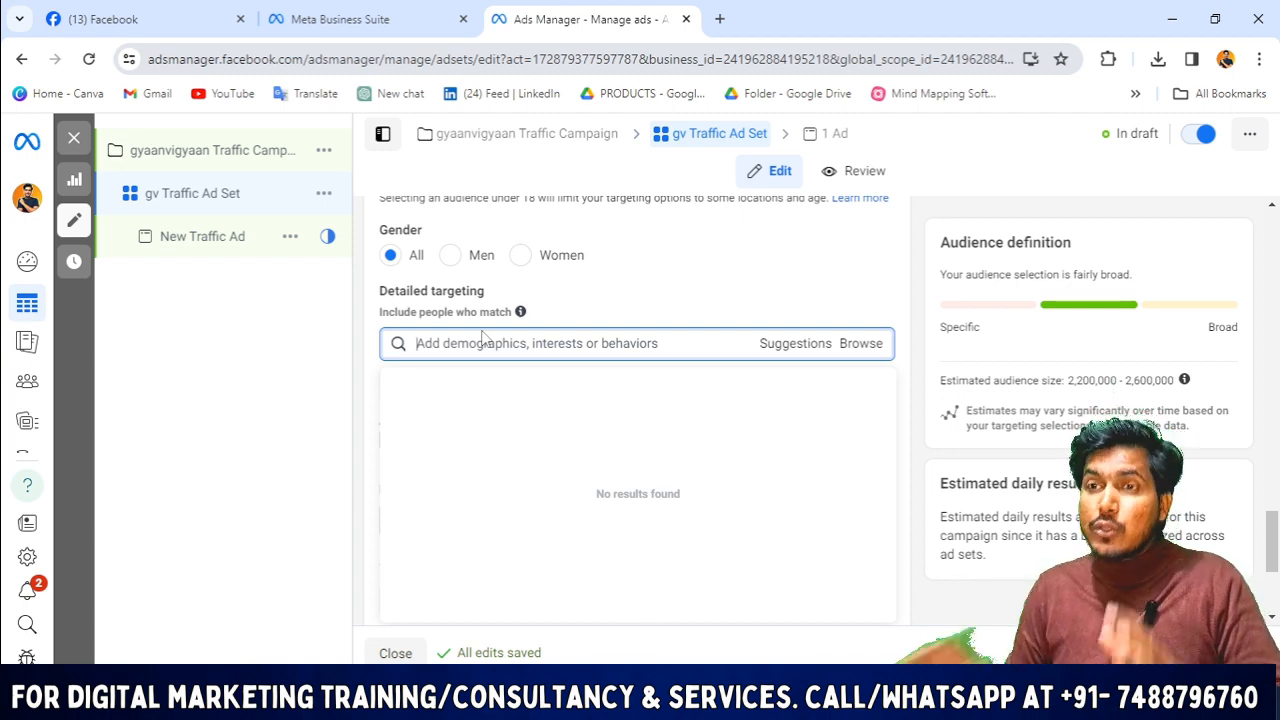
{"action": "type", "text": "ebook"}
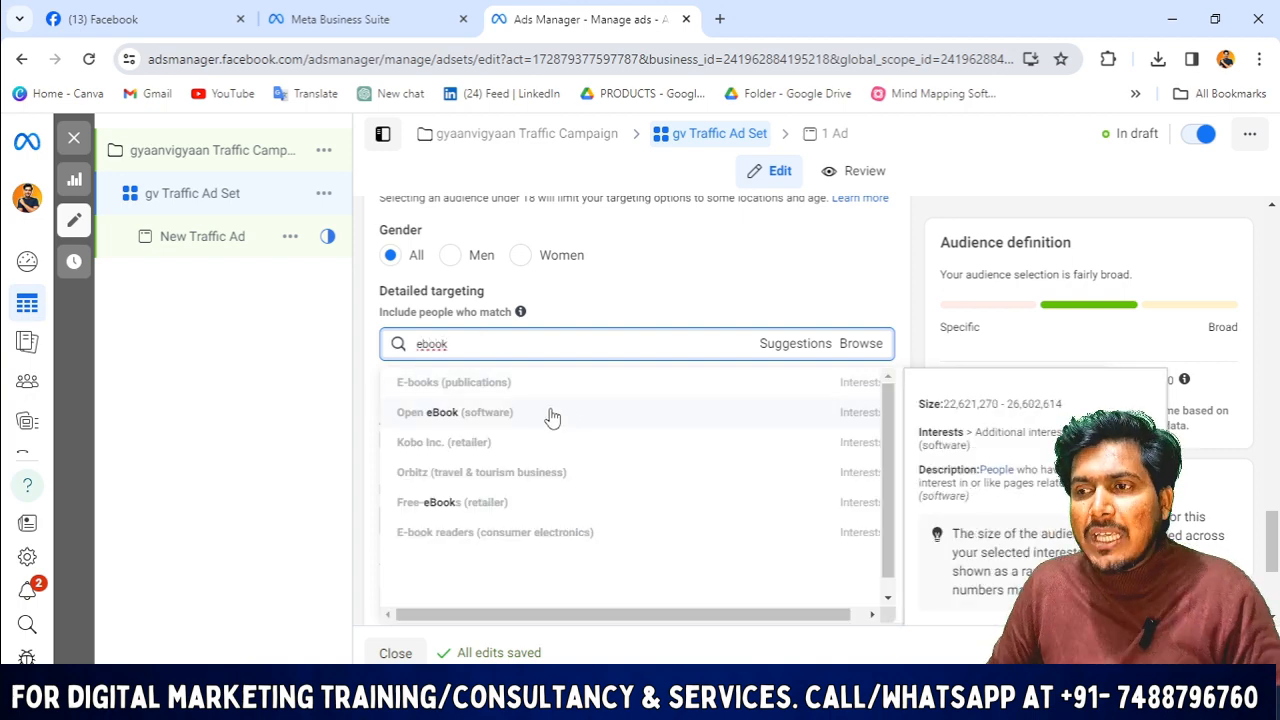
{"action": "left_click", "coordinate": [532, 366]}
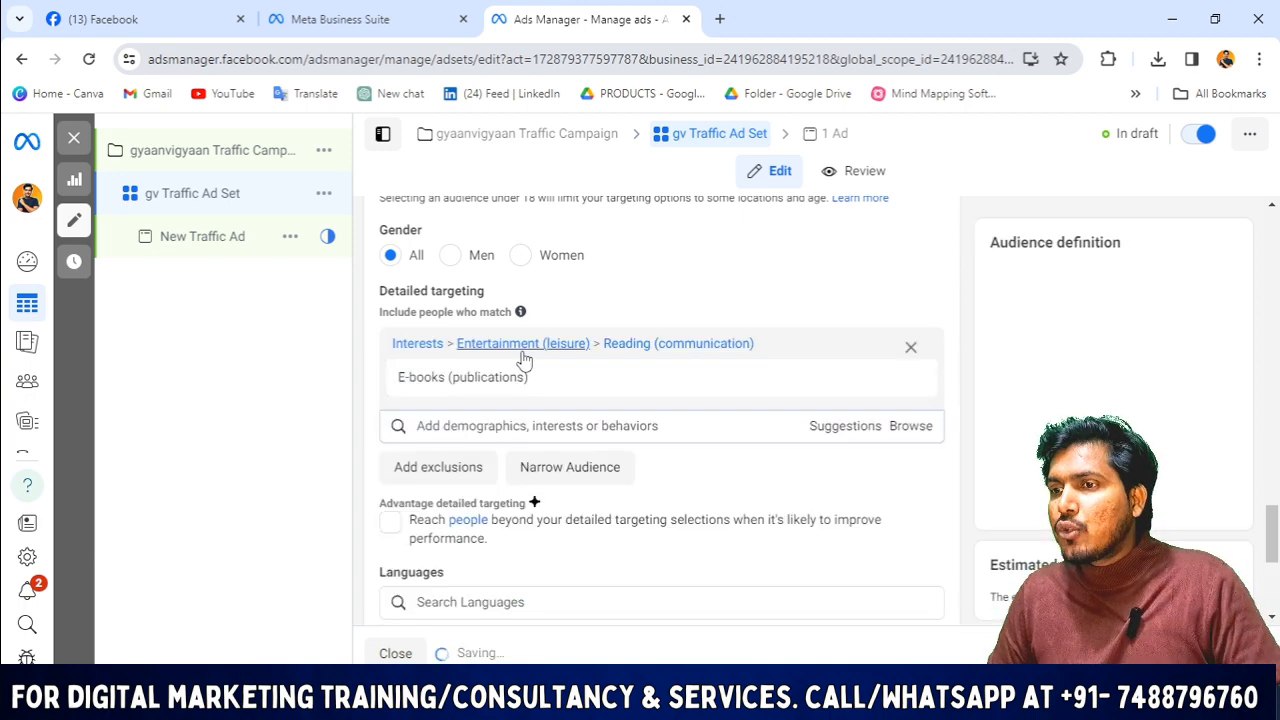
{"action": "left_click", "coordinate": [517, 426]}
{"action": "type", "text": "ebook"}
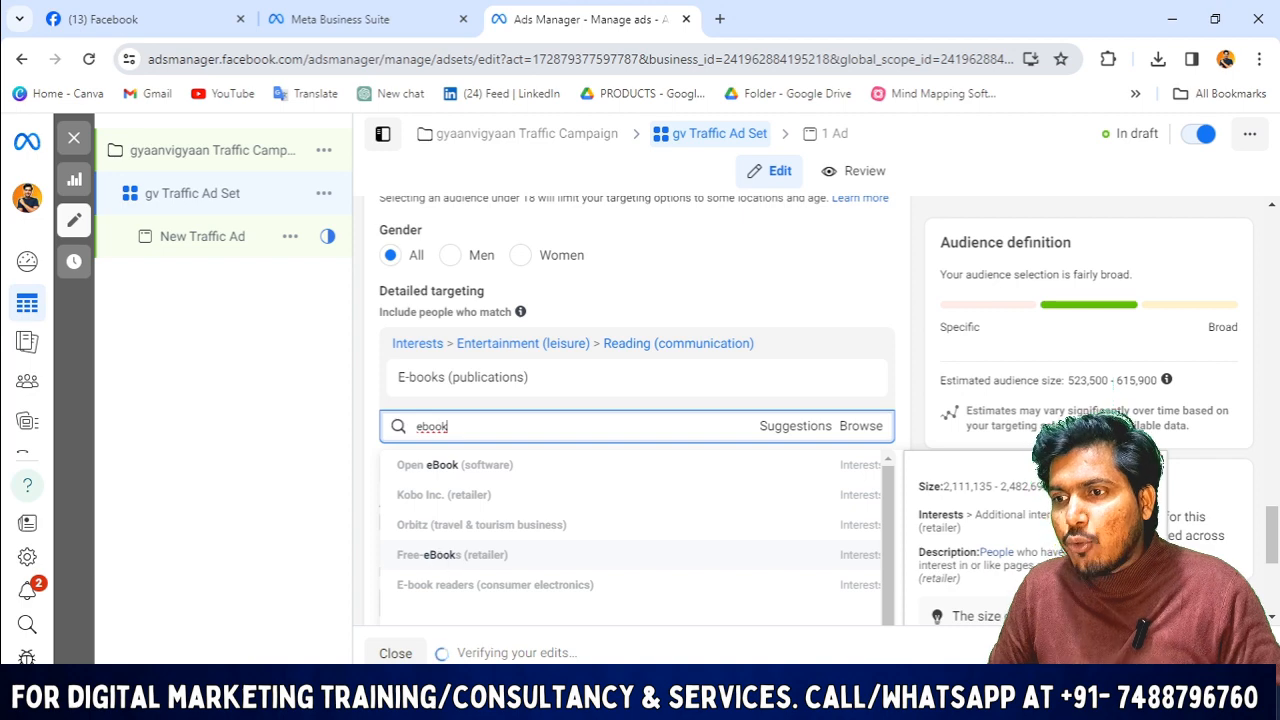
{"action": "left_click", "coordinate": [780, 554]}
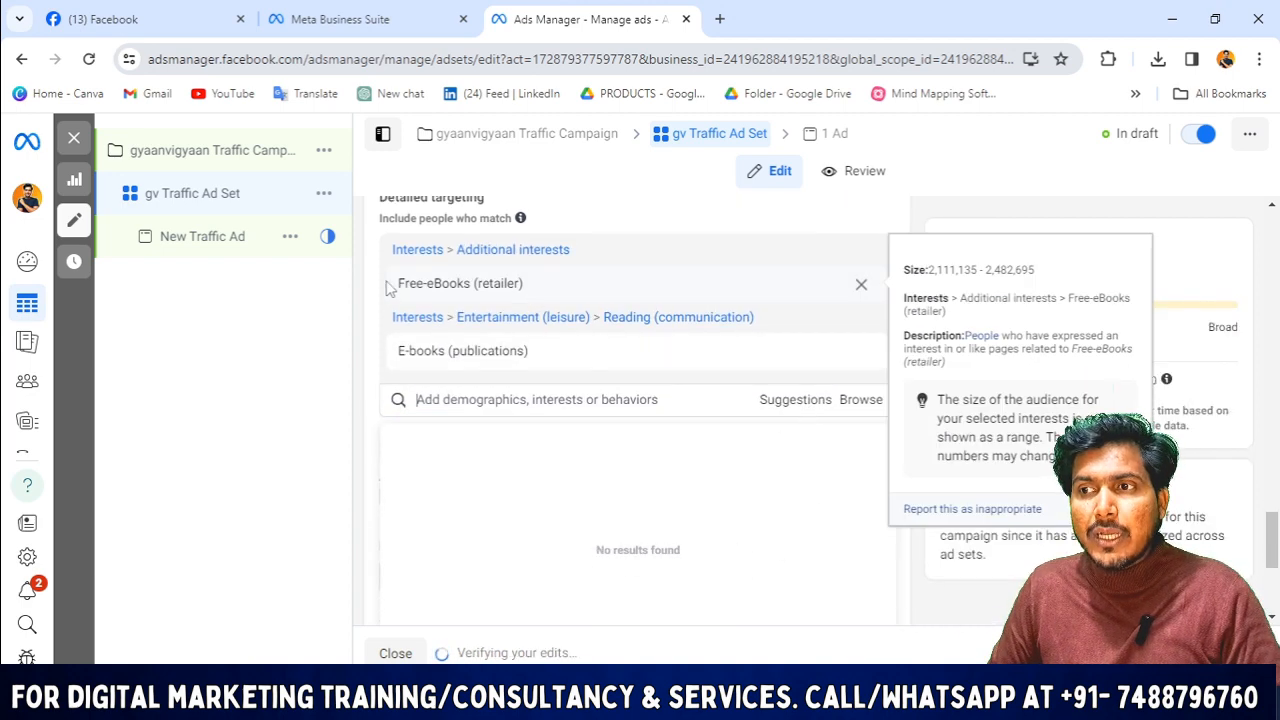
- Add the suggested interests E-book readers, Amazon Kindle, Fiction books (publications) and Reading (communication) to the detailed targeting
{"action": "left_click", "coordinate": [795, 402]}
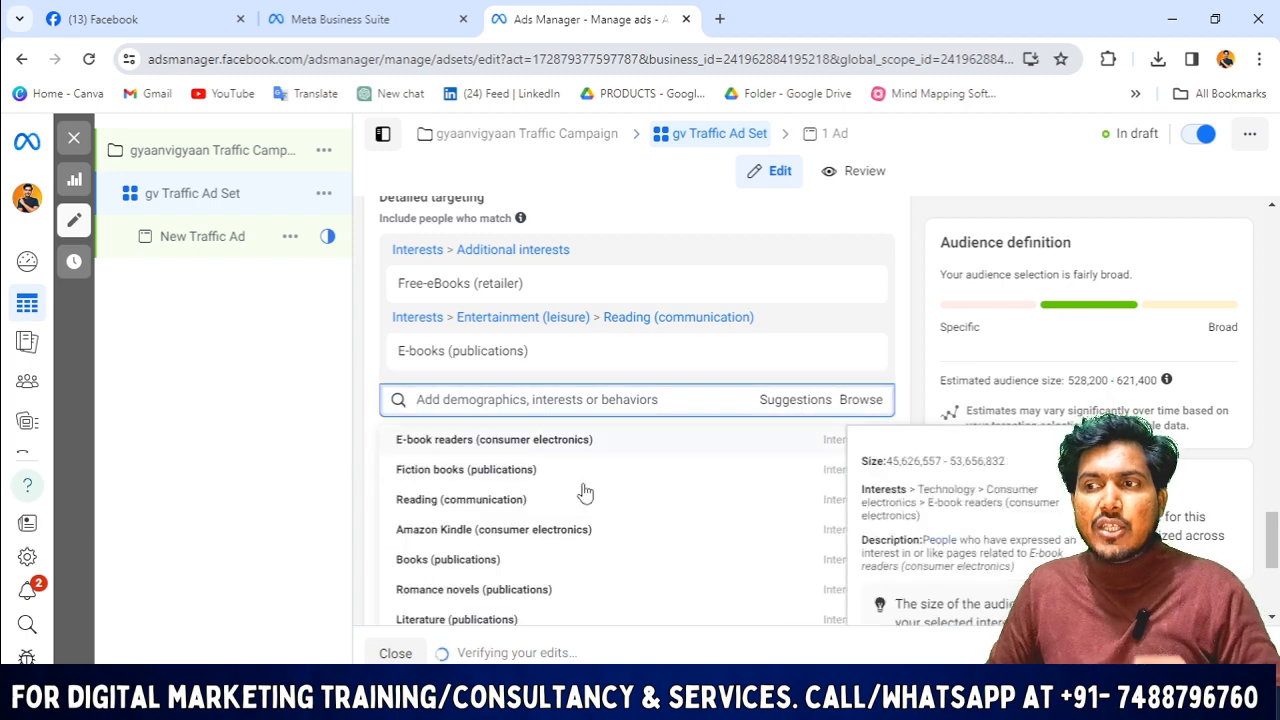
{"action": "left_click", "coordinate": [760, 436]}
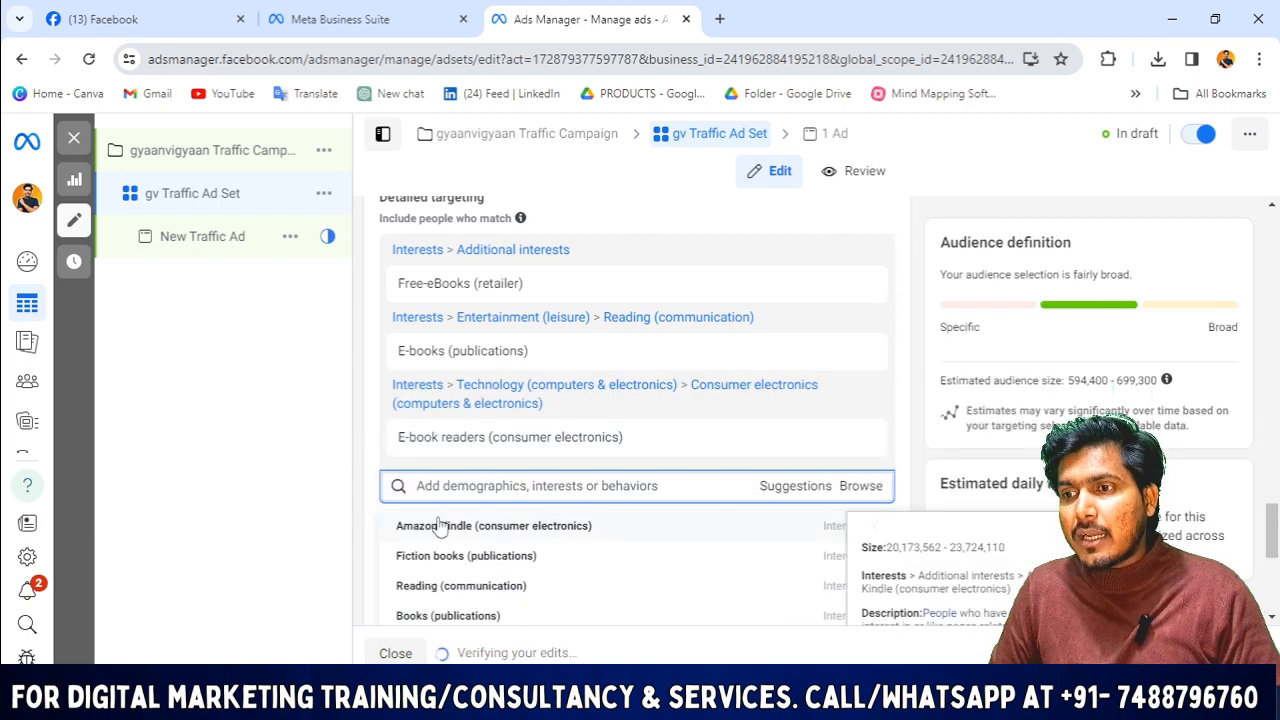
{"action": "left_click", "coordinate": [443, 527]}
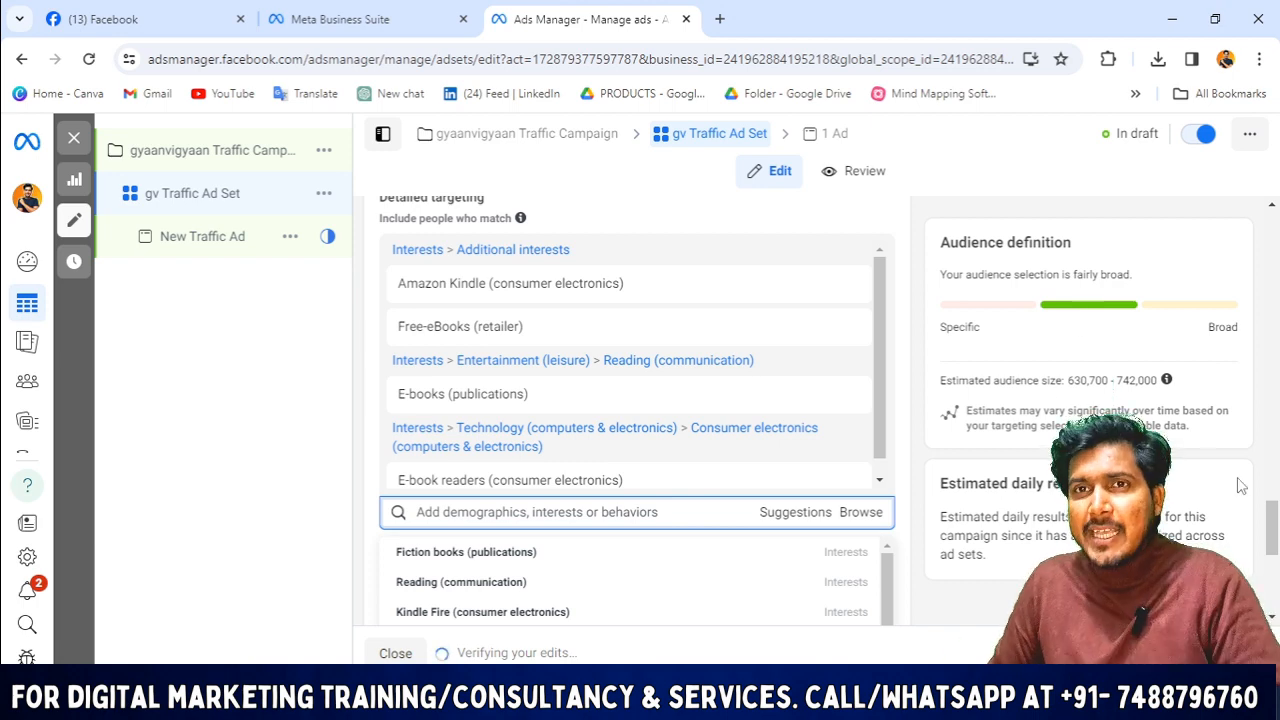
{"action": "left_click", "coordinate": [555, 553]}
{"action": "left_click", "coordinate": [528, 582]}
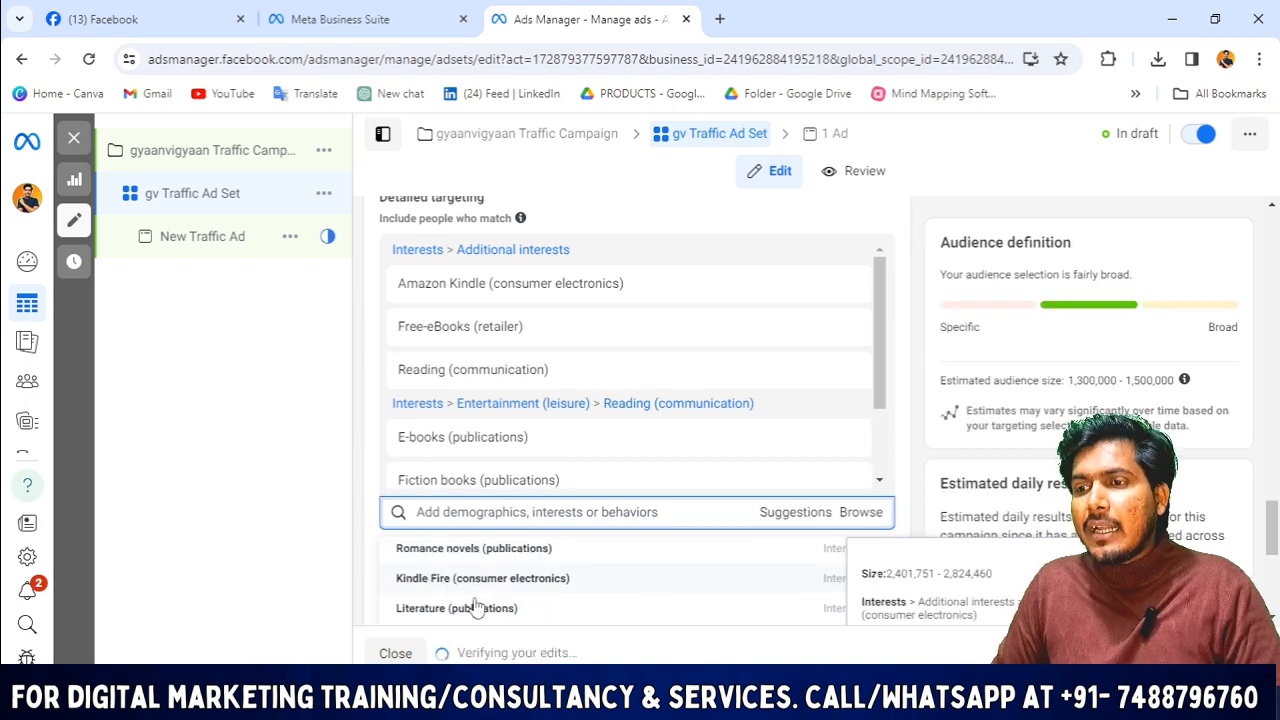
- Add the suggested targeting options Kindle Fire (consumer electronics), Owns: Kindle Fire, Romance novels and Books (publications)
{"action": "left_click", "coordinate": [475, 585]}
{"action": "left_click", "coordinate": [476, 611]}
{"action": "left_click", "coordinate": [468, 581]}
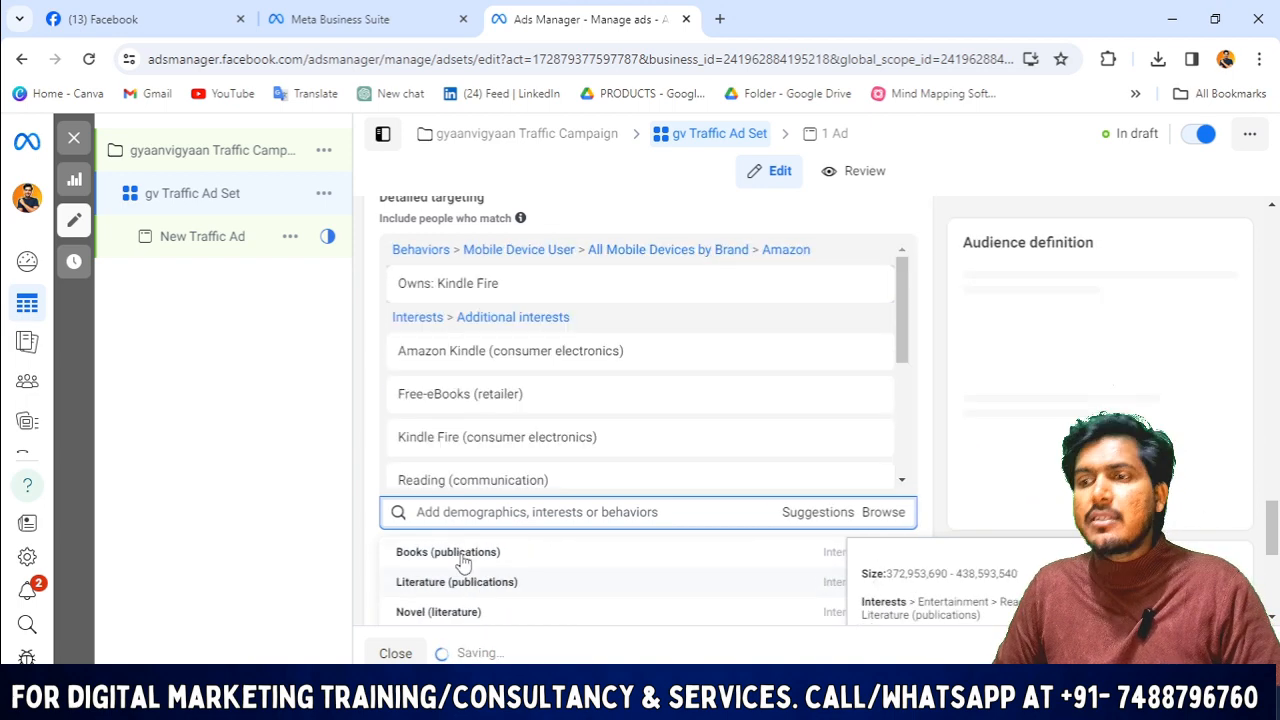
{"action": "left_click", "coordinate": [463, 563]}
{"action": "left_click", "coordinate": [205, 430]}
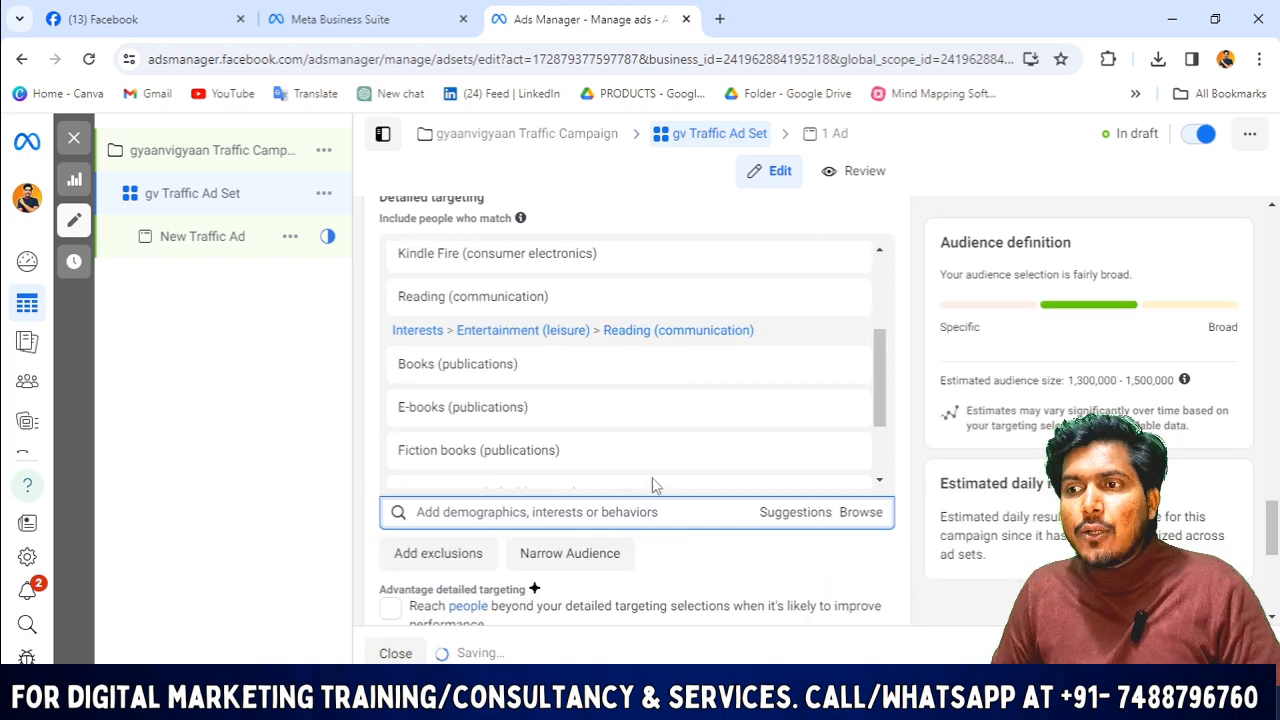
{"action": "scroll", "coordinate": [652, 482], "scroll_direction": "up", "scroll_amount": 2}
{"action": "scroll", "coordinate": [528, 524], "scroll_direction": "down", "scroll_amount": 3}
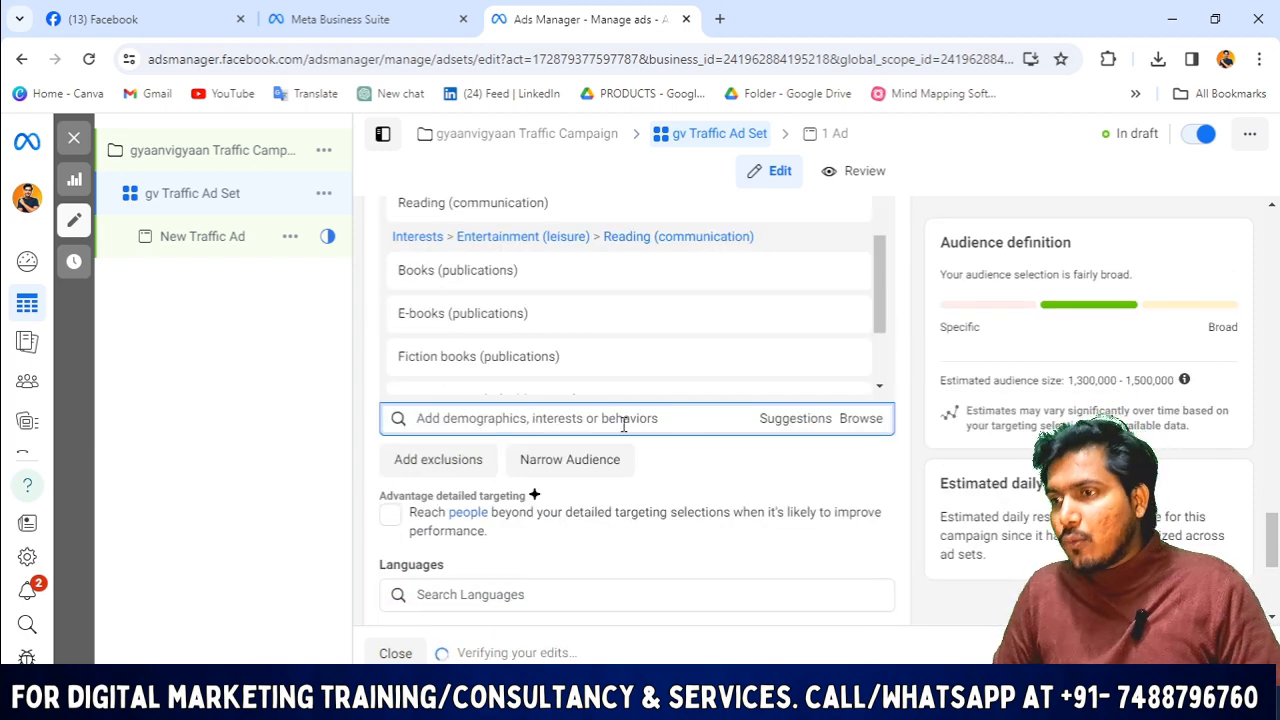
- Browse the targeting interests and include the whole Technology (computers & electronics) category, then check the list of added interests
{"action": "left_click", "coordinate": [866, 420]}
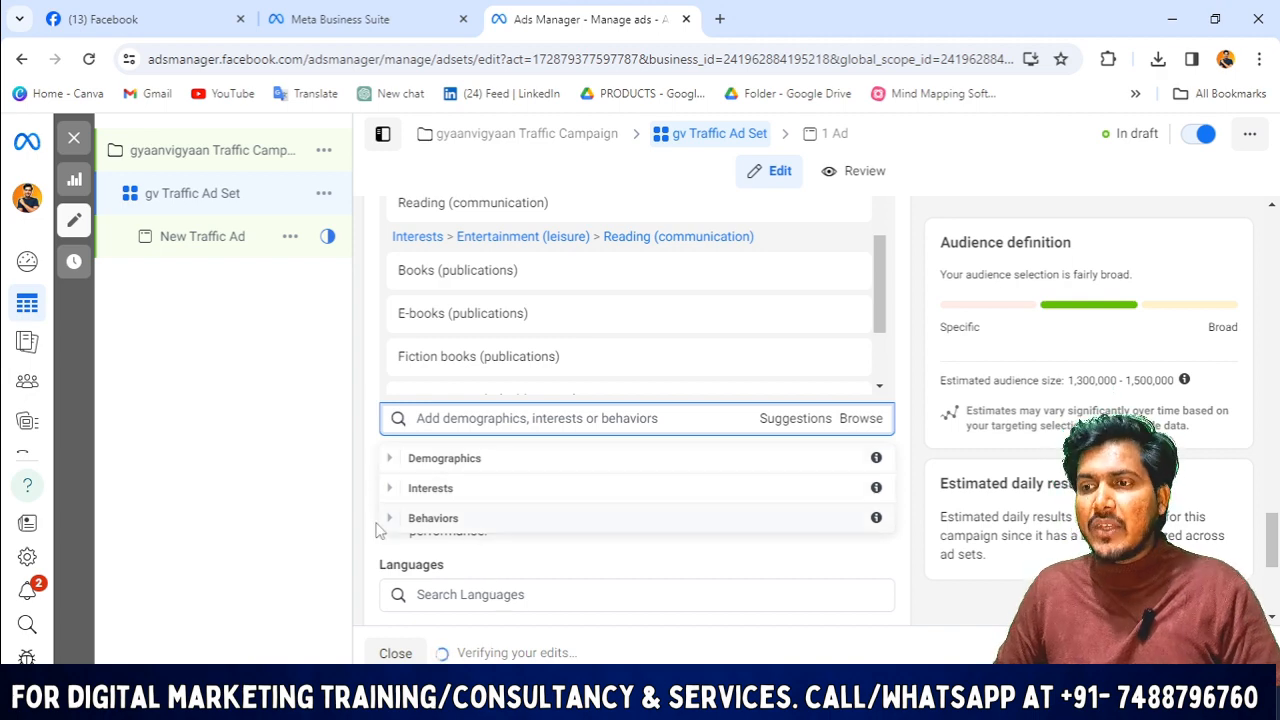
{"action": "left_click", "coordinate": [430, 488]}
{"action": "scroll", "coordinate": [491, 571], "scroll_direction": "down", "scroll_amount": 2}
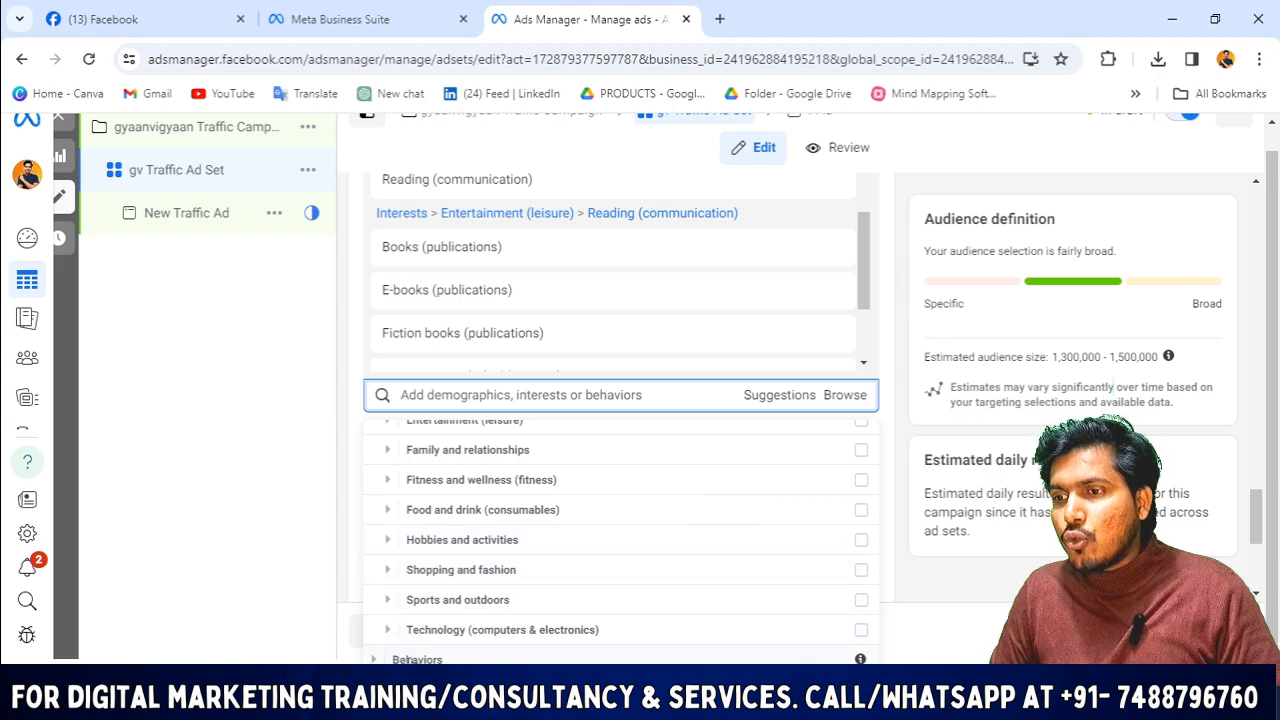
{"action": "left_click", "coordinate": [861, 631]}
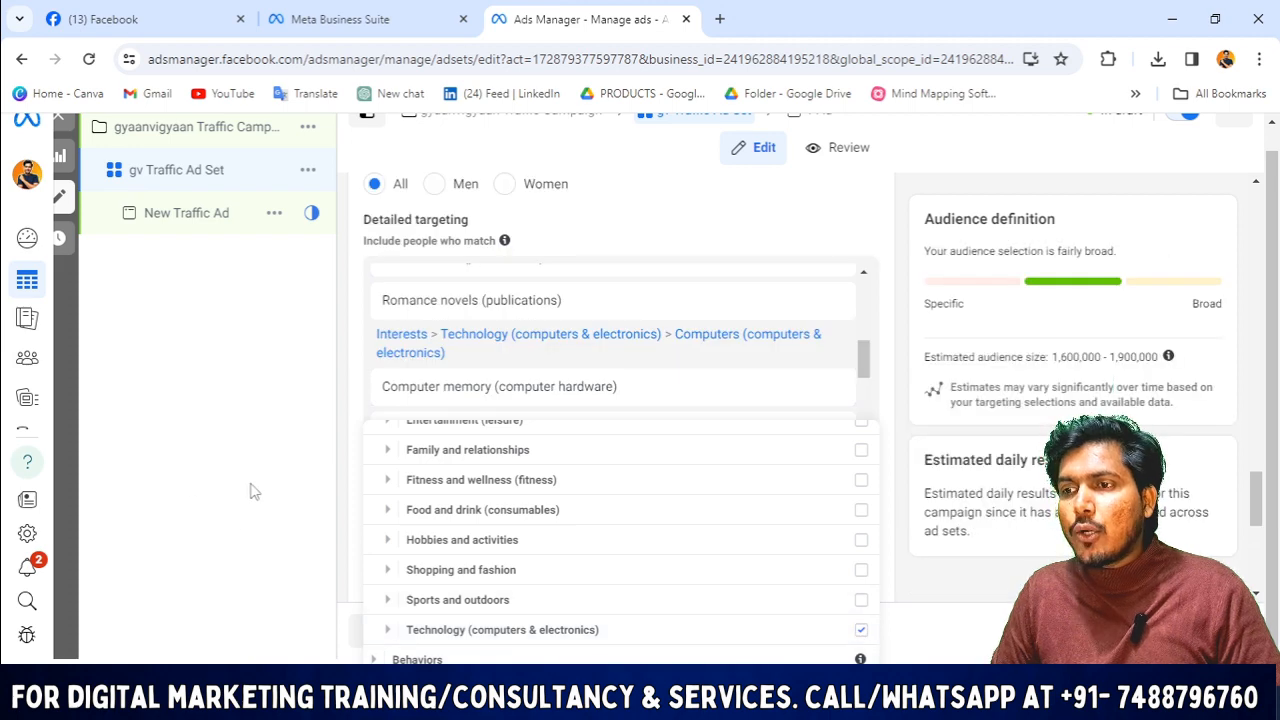
{"action": "scroll", "coordinate": [615, 455], "scroll_direction": "down", "scroll_amount": 3}
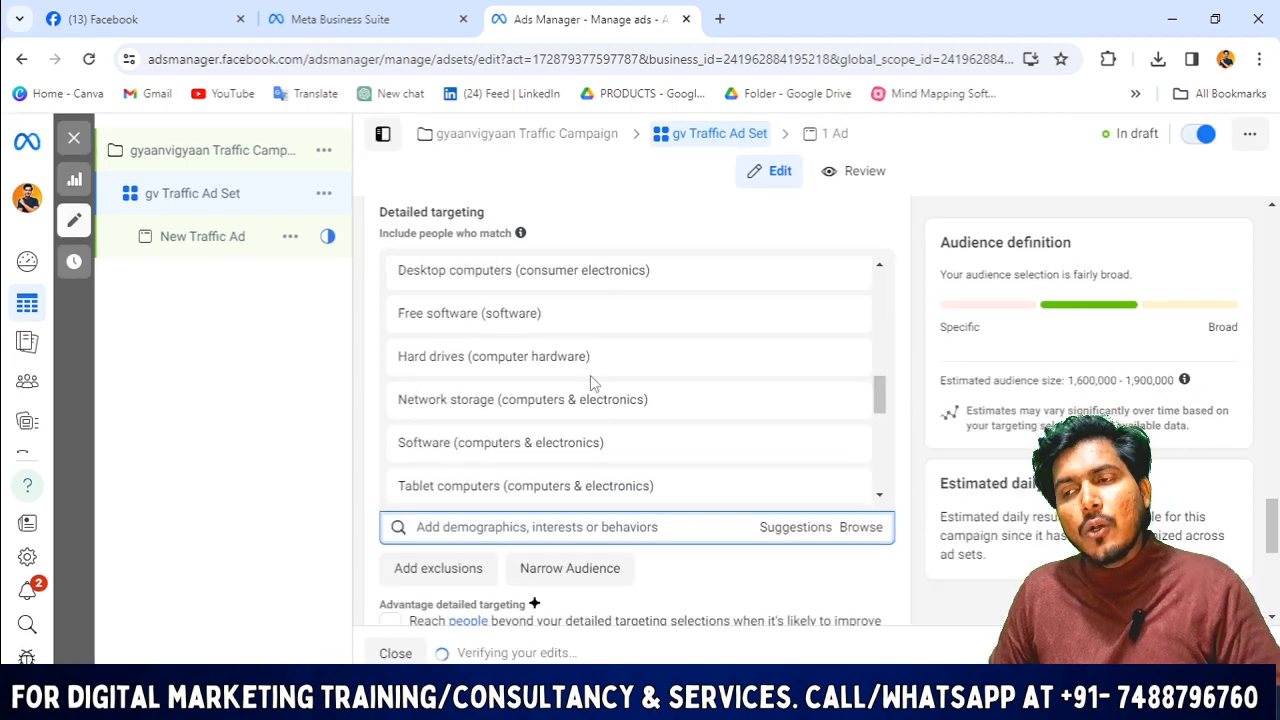
{"action": "scroll", "coordinate": [553, 441], "scroll_direction": "down", "scroll_amount": 5}
{"action": "scroll", "coordinate": [620, 460], "scroll_direction": "up", "scroll_amount": 4}
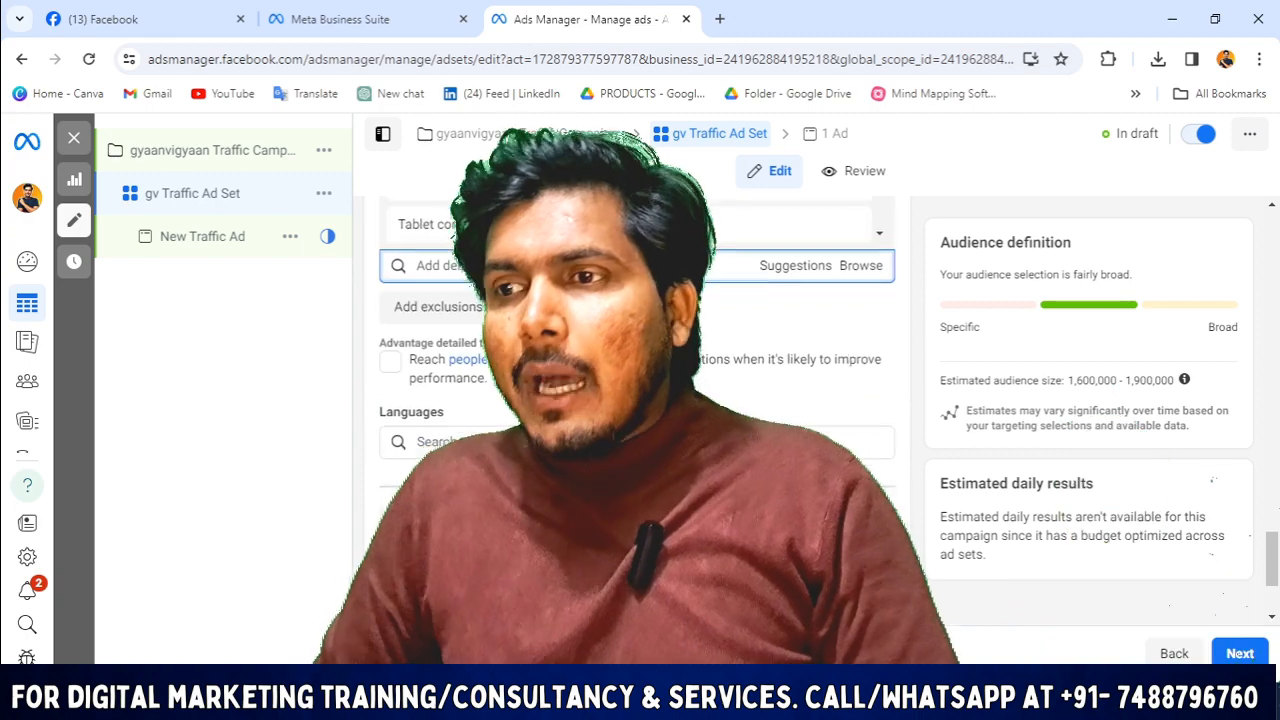
- Examine the ad set's placement options, including the description of Advantage+ placements
{"action": "scroll", "coordinate": [498, 477], "scroll_direction": "down", "scroll_amount": 3}
{"action": "scroll", "coordinate": [498, 477], "scroll_direction": "down", "scroll_amount": 2}
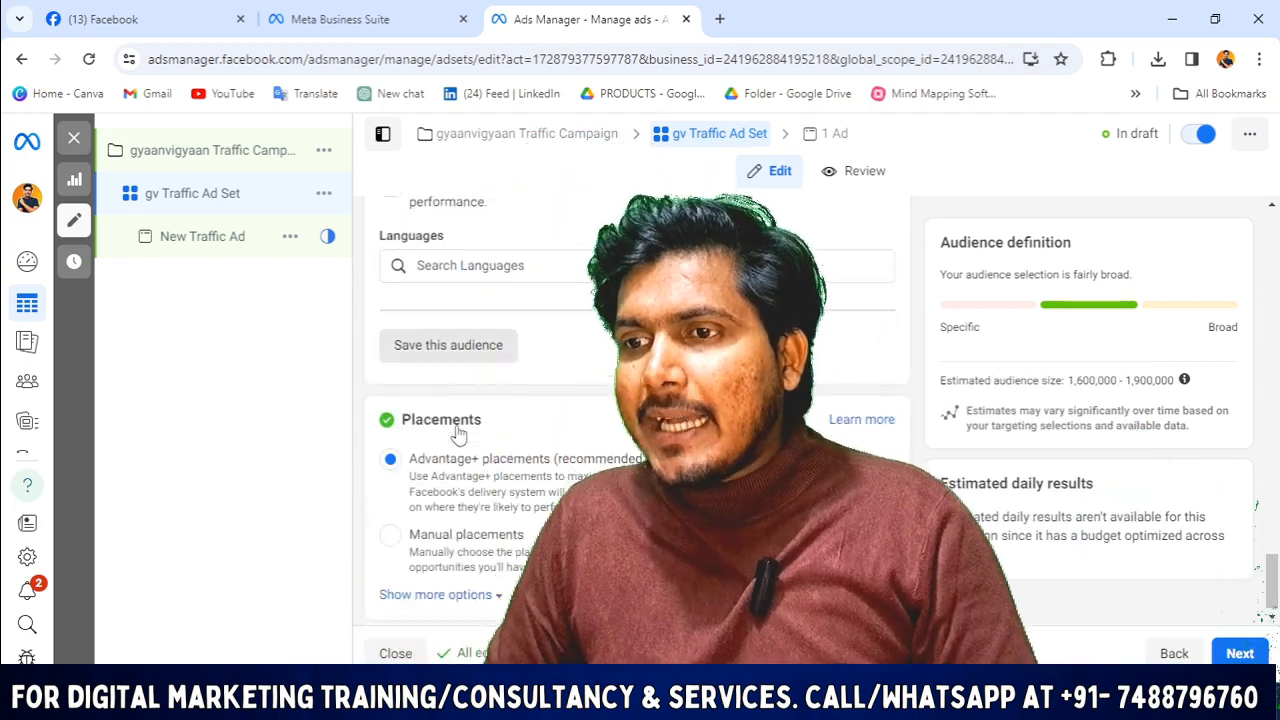
{"action": "left_click", "coordinate": [390, 453]}
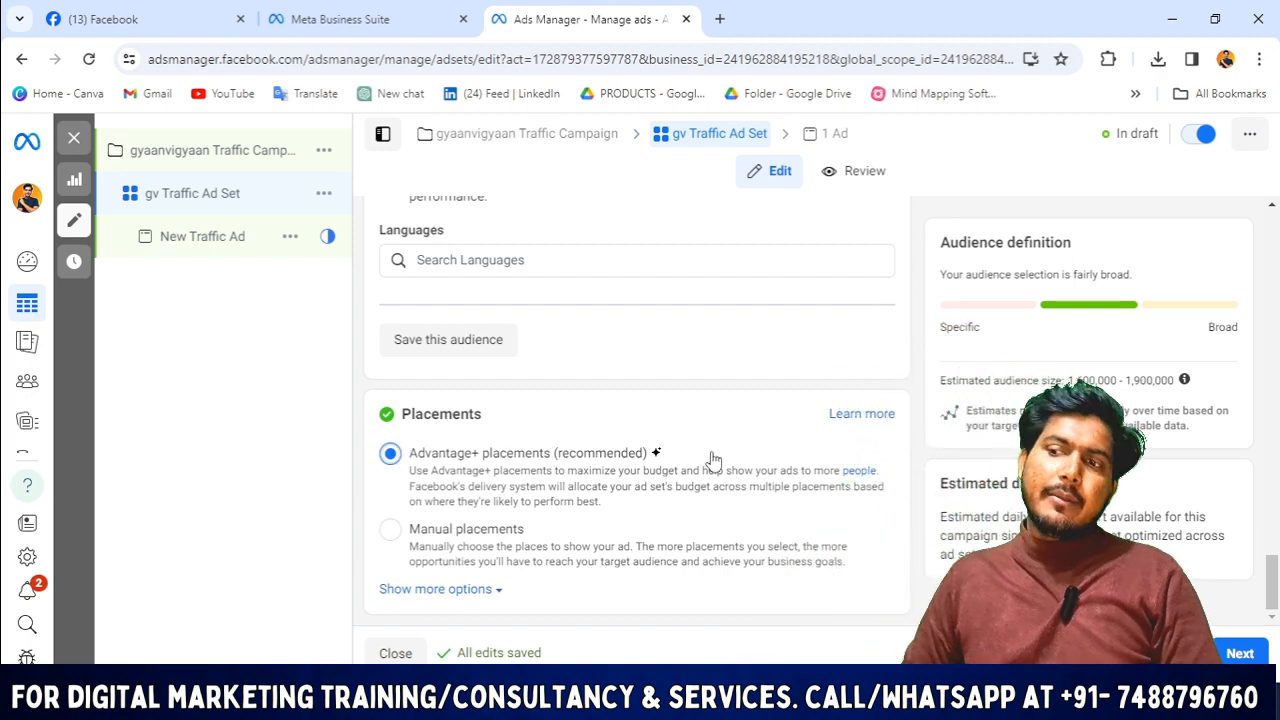
{"action": "left_click_drag", "start_coordinate": [648, 453], "coordinate": [408, 453]}
{"action": "left_click", "coordinate": [375, 500]}
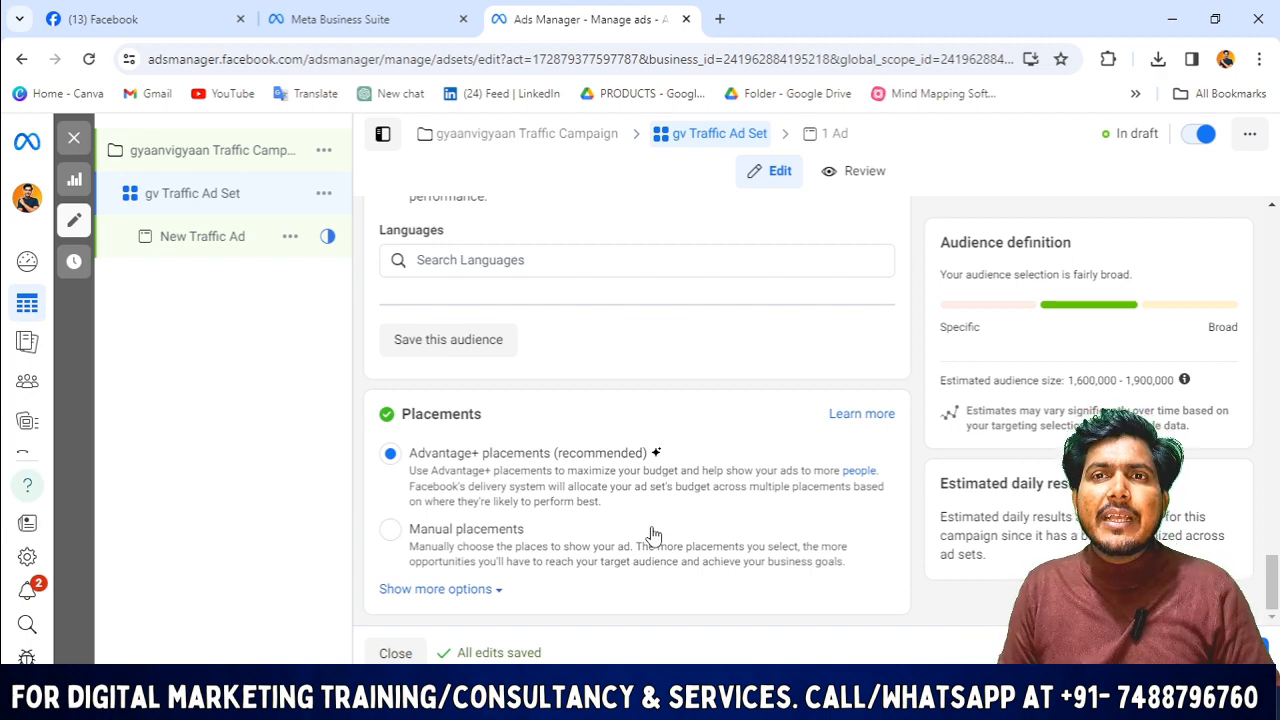
- Switch the ad set to manual placements and limit the devices to Mobile by excluding Desktop
{"action": "left_click", "coordinate": [390, 529]}
{"action": "scroll", "coordinate": [475, 580], "scroll_direction": "down", "scroll_amount": 5}
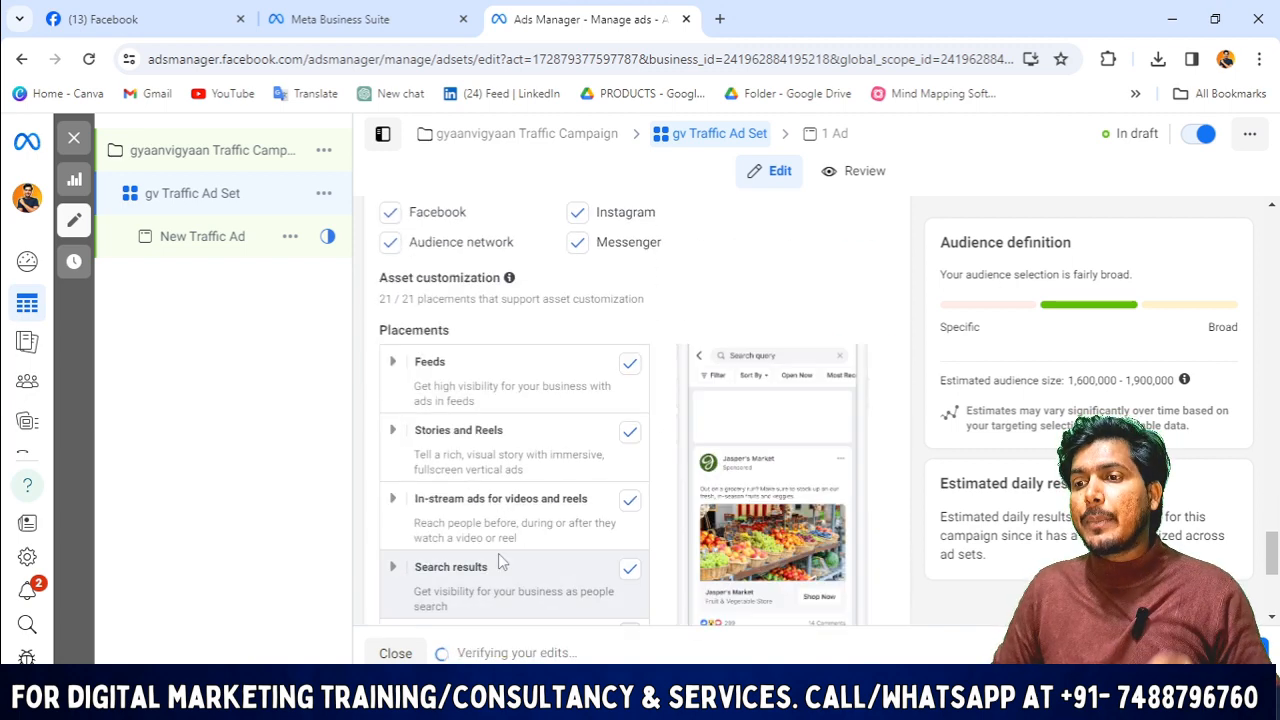
{"action": "scroll", "coordinate": [548, 300], "scroll_direction": "up", "scroll_amount": 3}
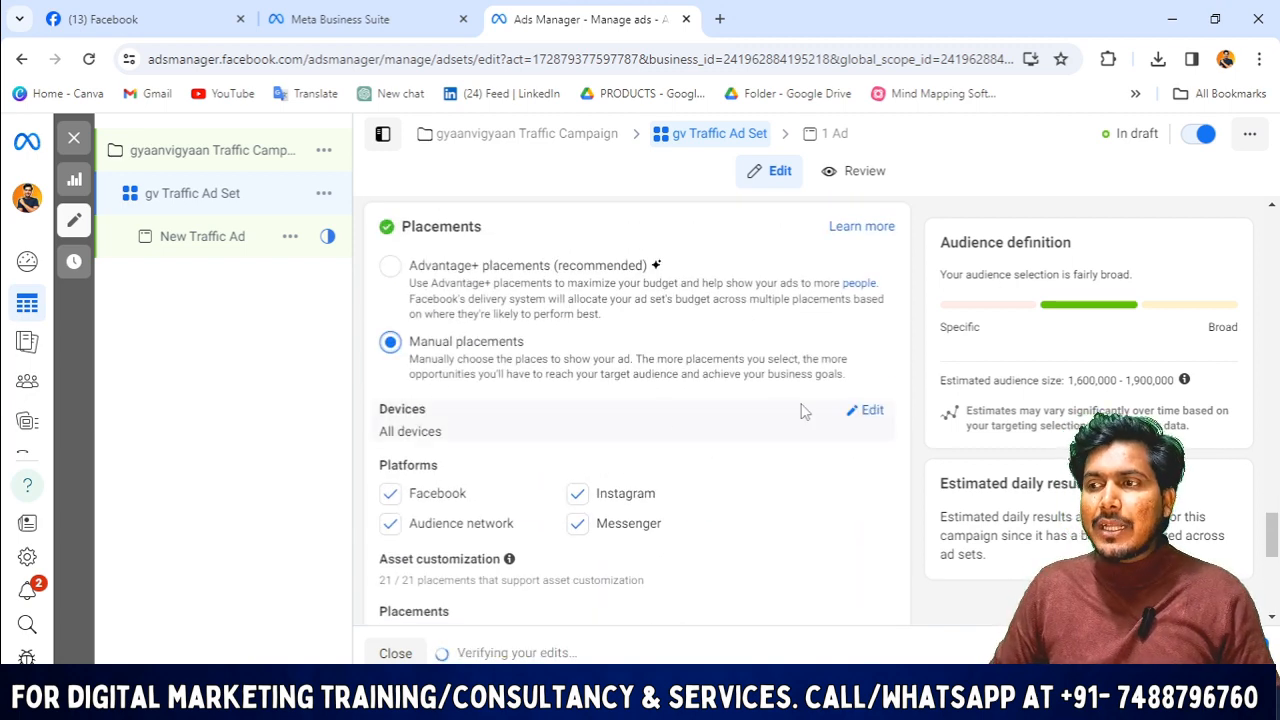
{"action": "left_click", "coordinate": [866, 412]}
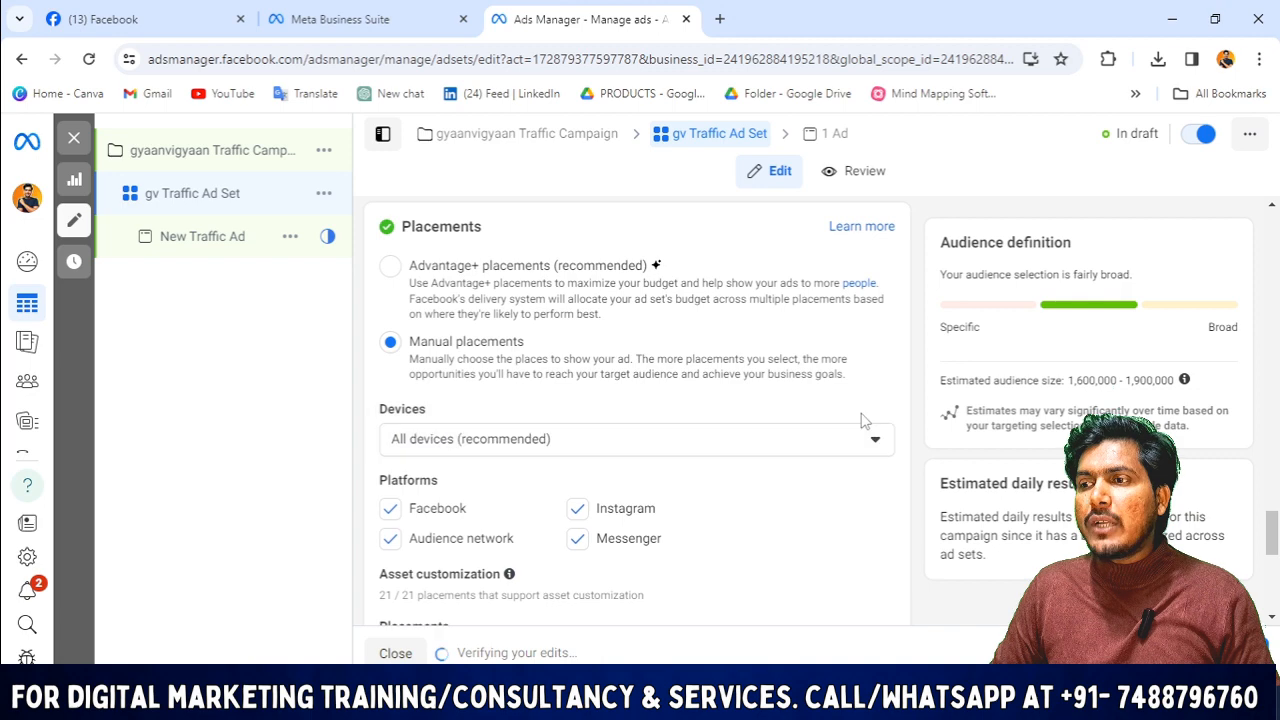
{"action": "left_click", "coordinate": [514, 452]}
{"action": "left_click", "coordinate": [514, 452]}
{"action": "left_click", "coordinate": [476, 450]}
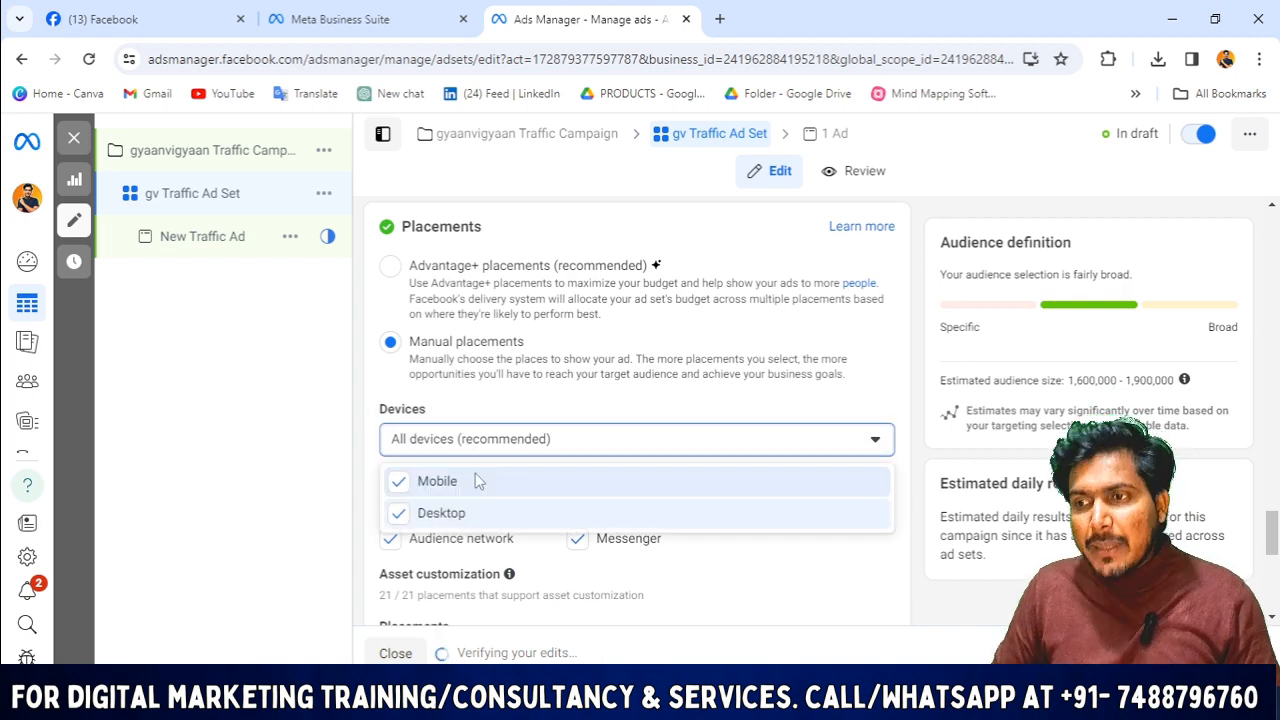
{"action": "left_click", "coordinate": [455, 512]}
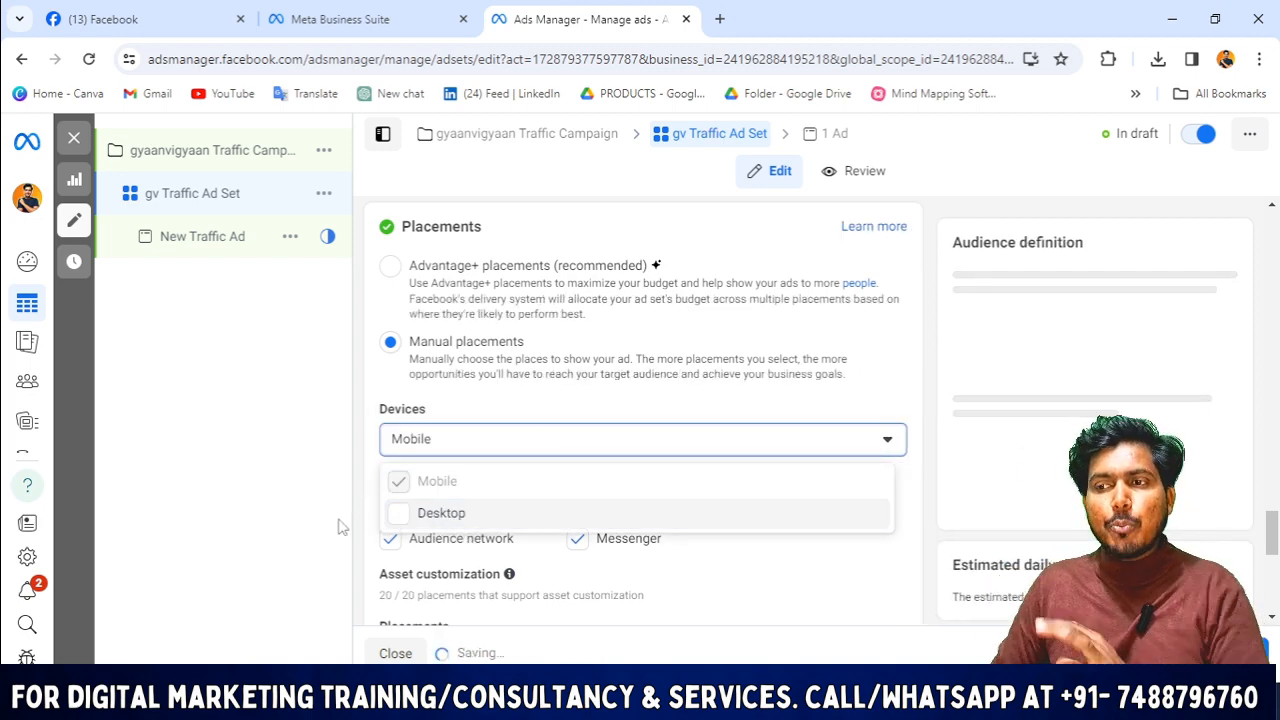
{"action": "left_click", "coordinate": [335, 500]}
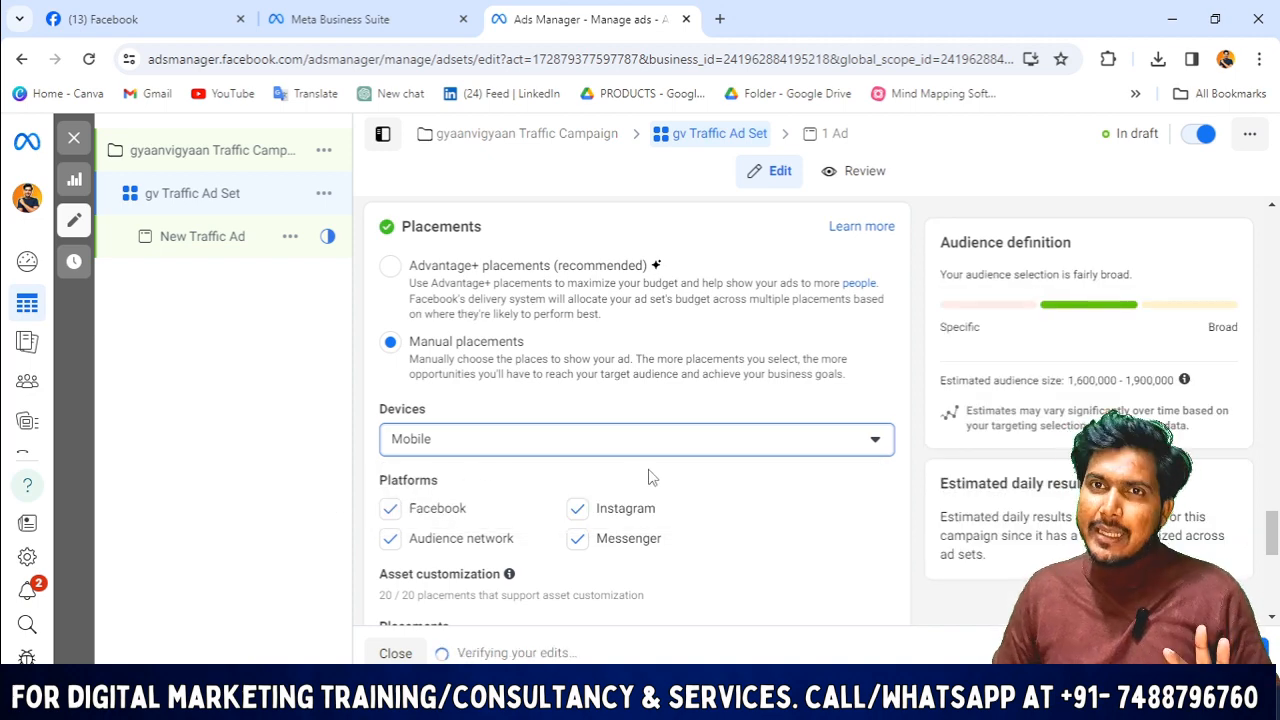
- Restrict the placement platforms to Facebook by excluding Instagram, Audience network and Messenger, and check the asset customization support
{"action": "scroll", "coordinate": [648, 477], "scroll_direction": "down", "scroll_amount": 1}
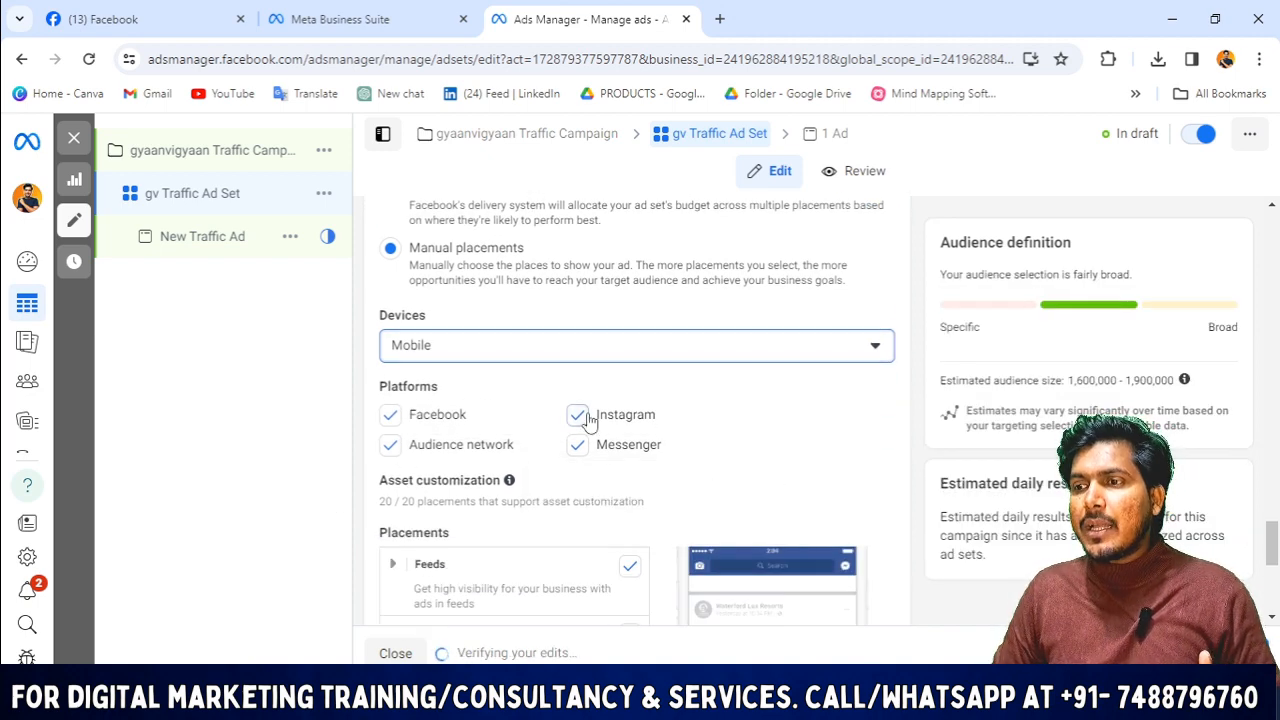
{"action": "left_click", "coordinate": [584, 417]}
{"action": "left_click", "coordinate": [390, 446]}
{"action": "left_click", "coordinate": [578, 445]}
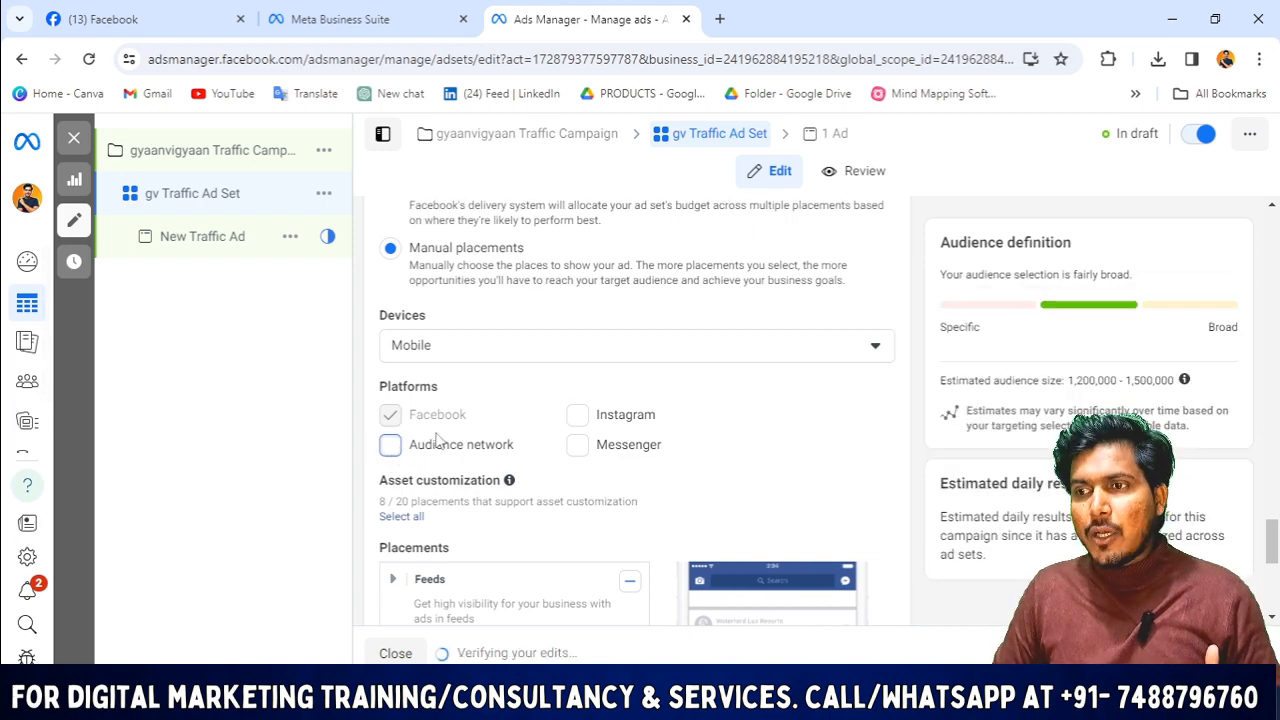
{"action": "scroll", "coordinate": [455, 458], "scroll_direction": "down", "scroll_amount": 2}
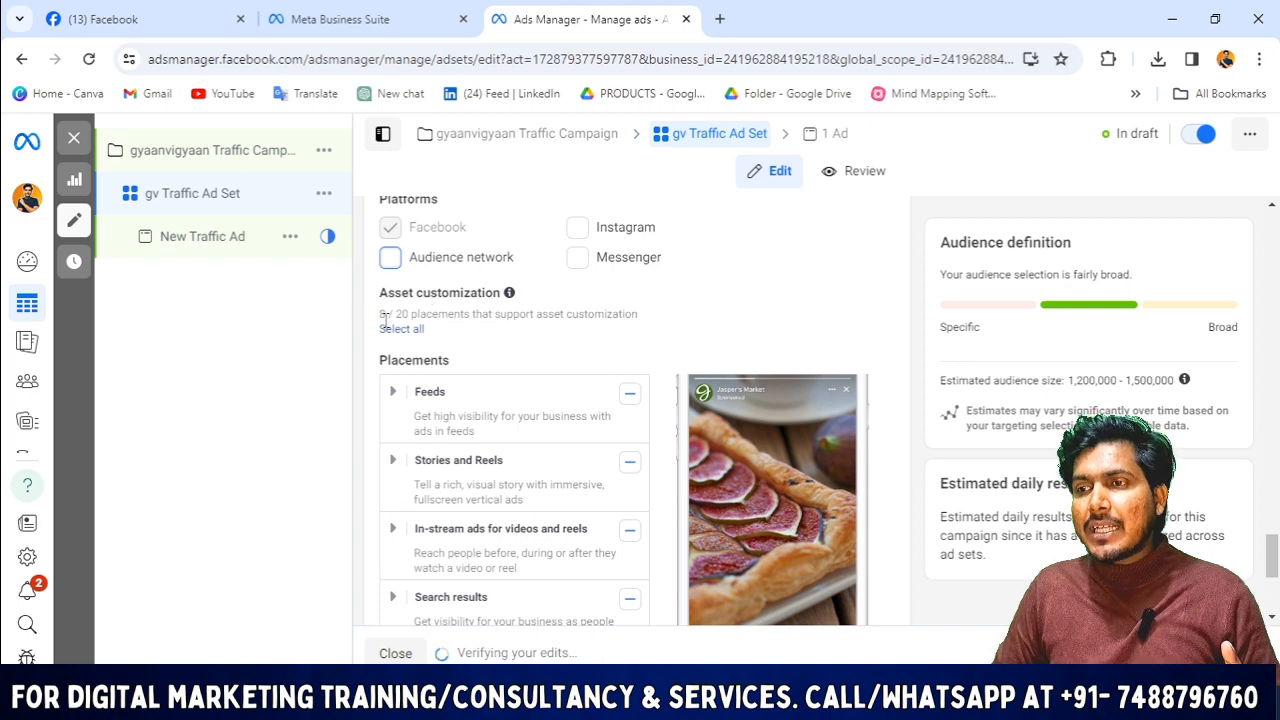
{"action": "left_click_drag", "start_coordinate": [378, 322], "coordinate": [445, 313]}
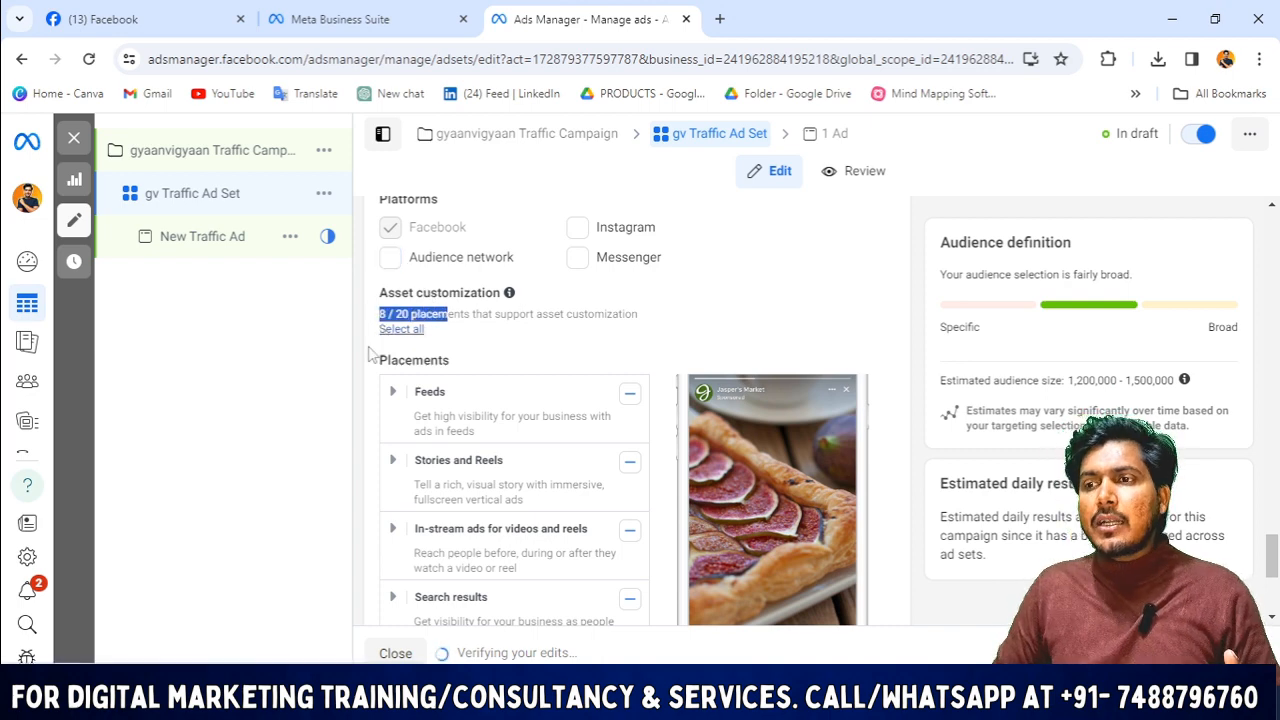
- Exclude the Feeds and Search results groups from the ad set's manual placements
{"action": "scroll", "coordinate": [523, 371], "scroll_direction": "down", "scroll_amount": 1}
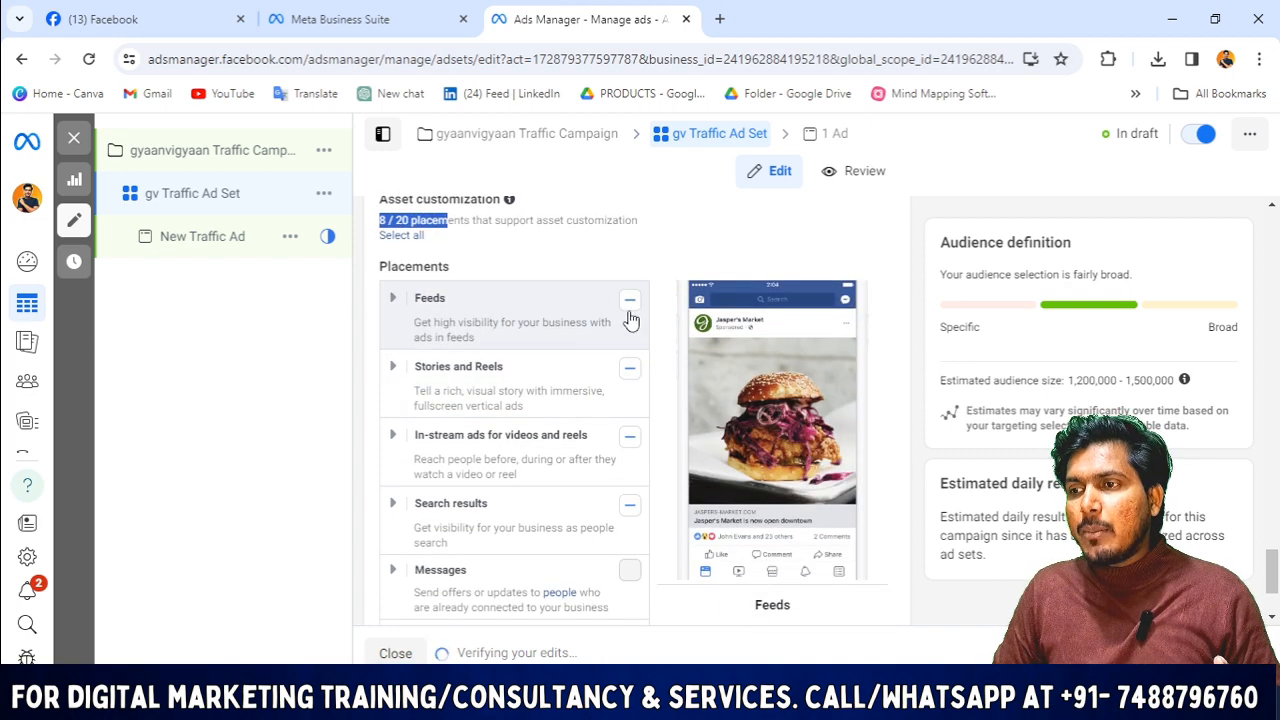
{"action": "left_click", "coordinate": [630, 300]}
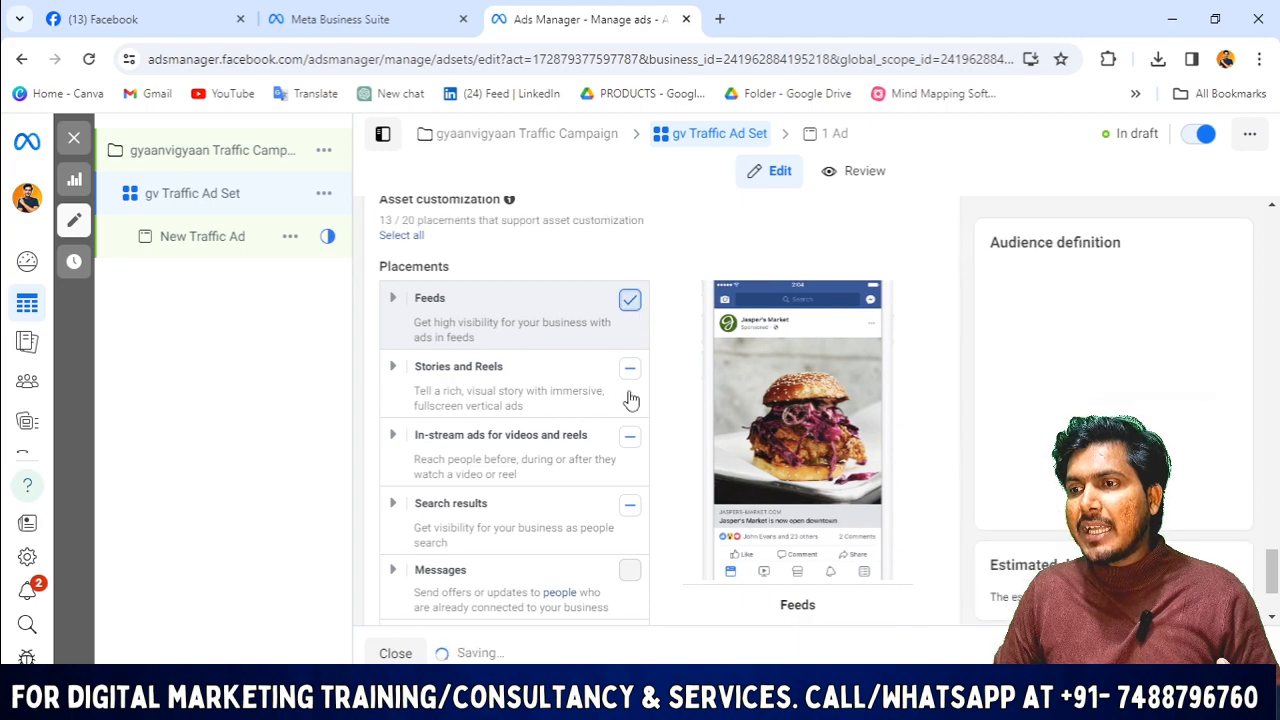
{"action": "scroll", "coordinate": [632, 462], "scroll_direction": "down", "scroll_amount": 2}
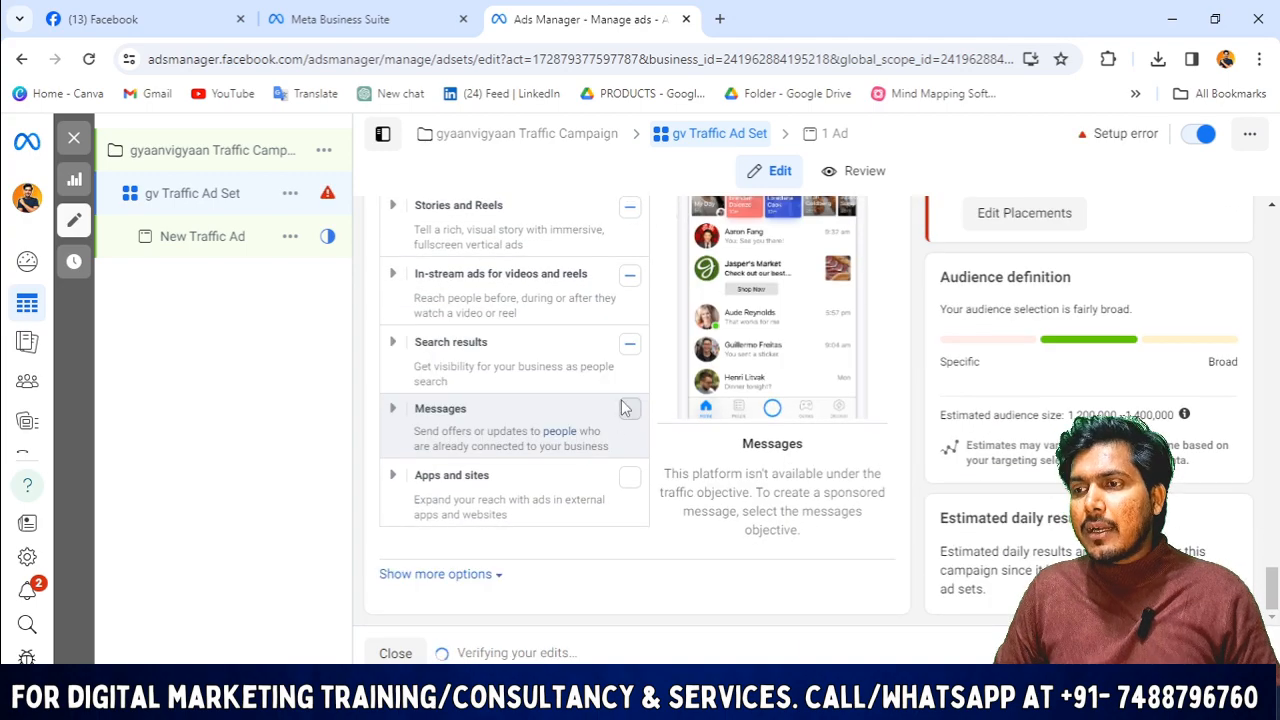
{"action": "scroll", "coordinate": [622, 408], "scroll_direction": "up", "scroll_amount": 1}
{"action": "left_click", "coordinate": [630, 439]}
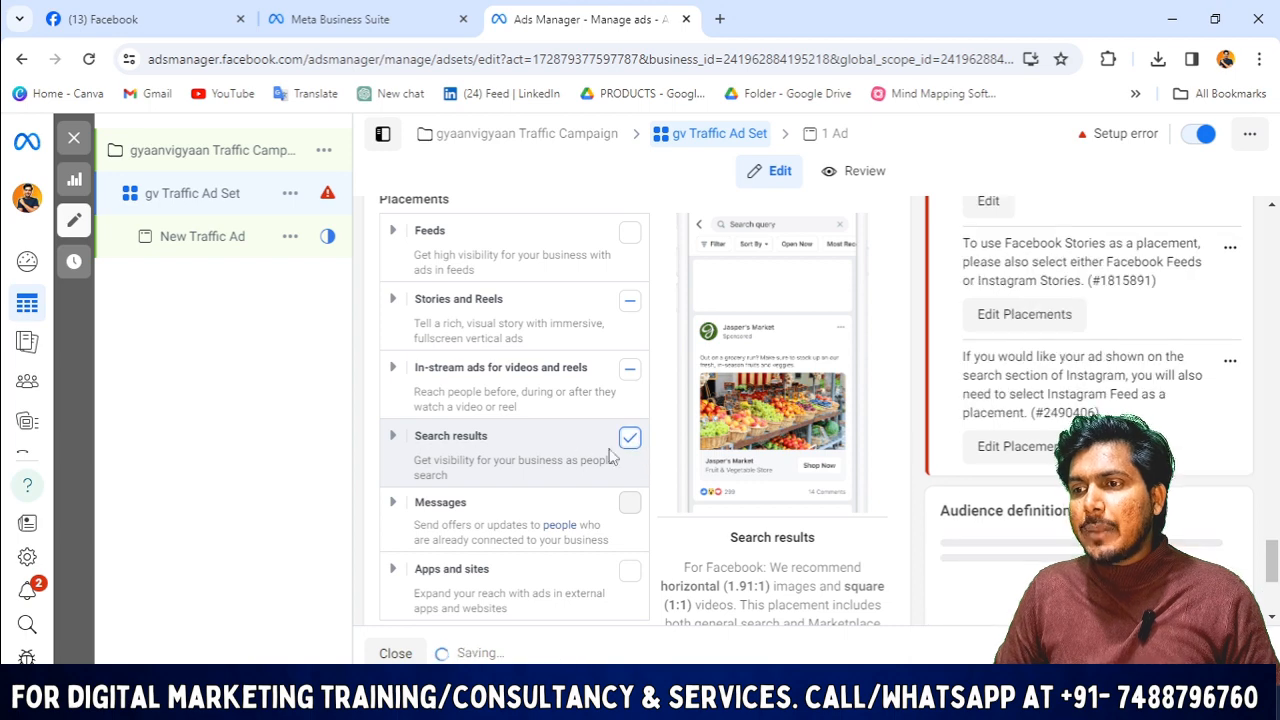
{"action": "left_click", "coordinate": [630, 437]}
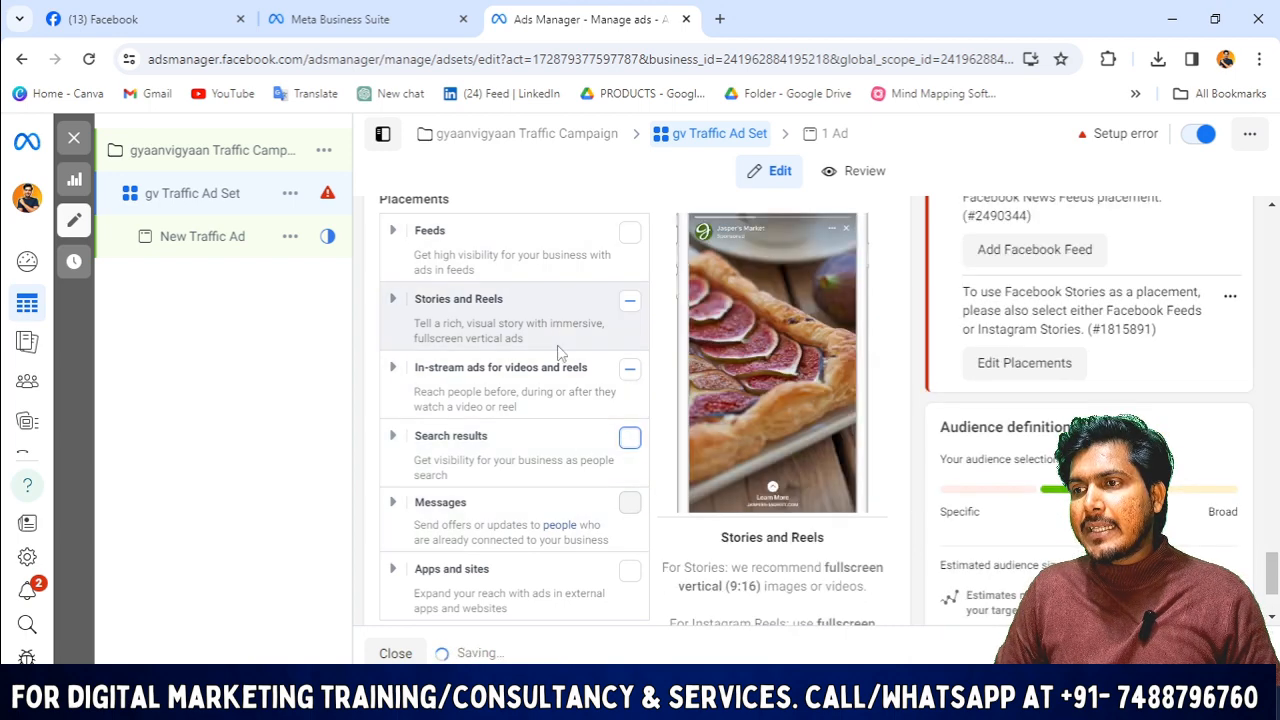
- Include the Feeds group again in the ad set's manual placements and reveal the additional placement options
{"action": "left_click", "coordinate": [630, 236]}
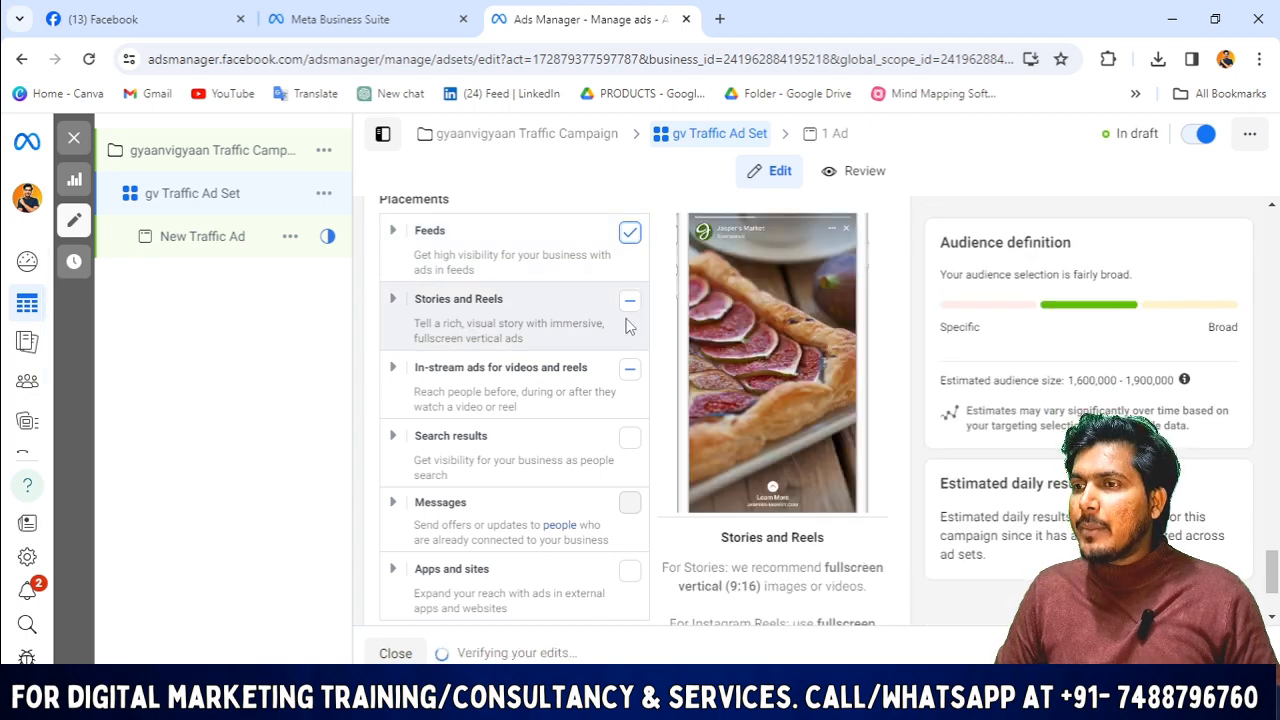
{"action": "left_click", "coordinate": [630, 302]}
{"action": "scroll", "coordinate": [630, 440], "scroll_direction": "down", "scroll_amount": 2}
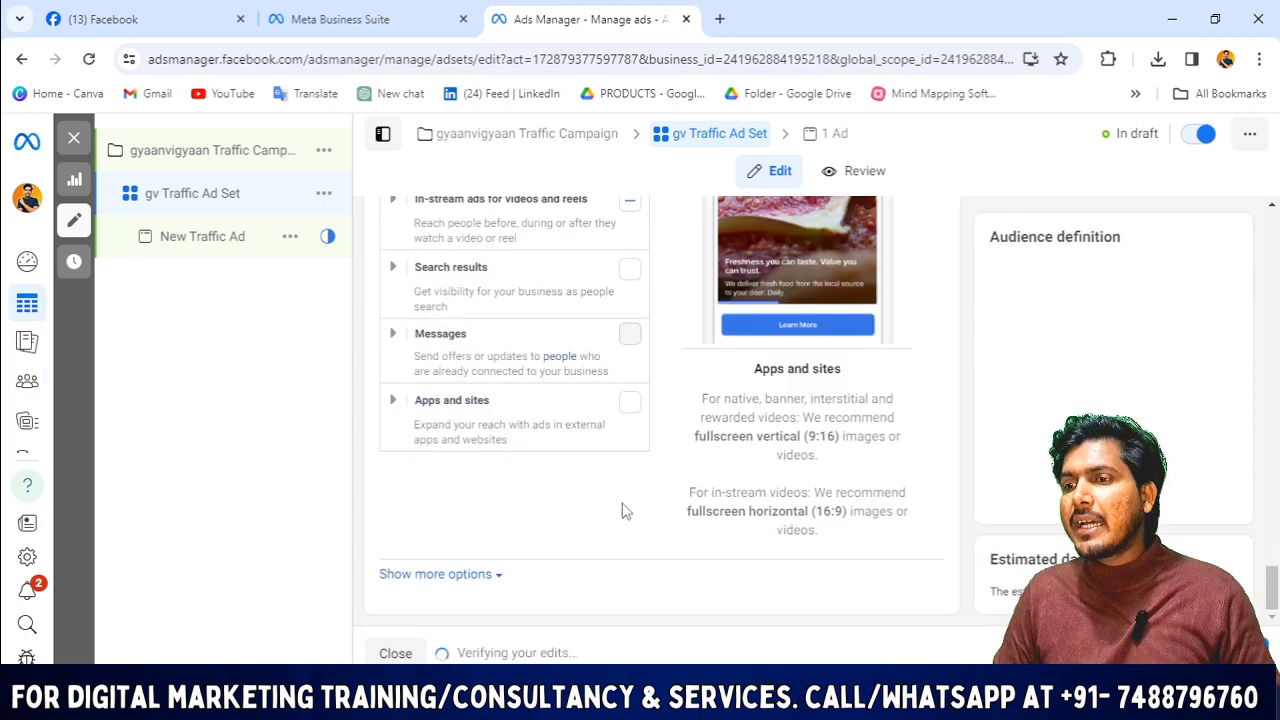
{"action": "left_click", "coordinate": [490, 574]}
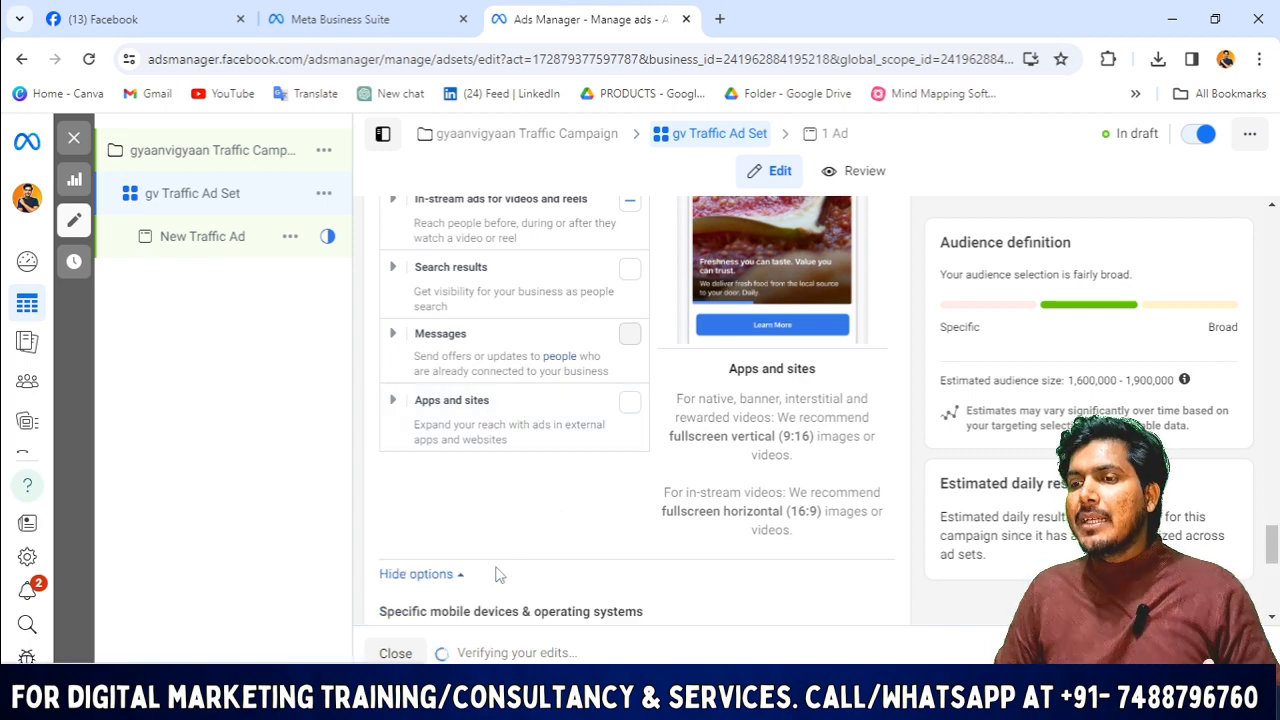
- Open the specific mobile devices and operating systems setting for editing and check the available device choices
{"action": "scroll", "coordinate": [515, 588], "scroll_direction": "down", "scroll_amount": 1}
{"action": "scroll", "coordinate": [561, 325], "scroll_direction": "down", "scroll_amount": 5}
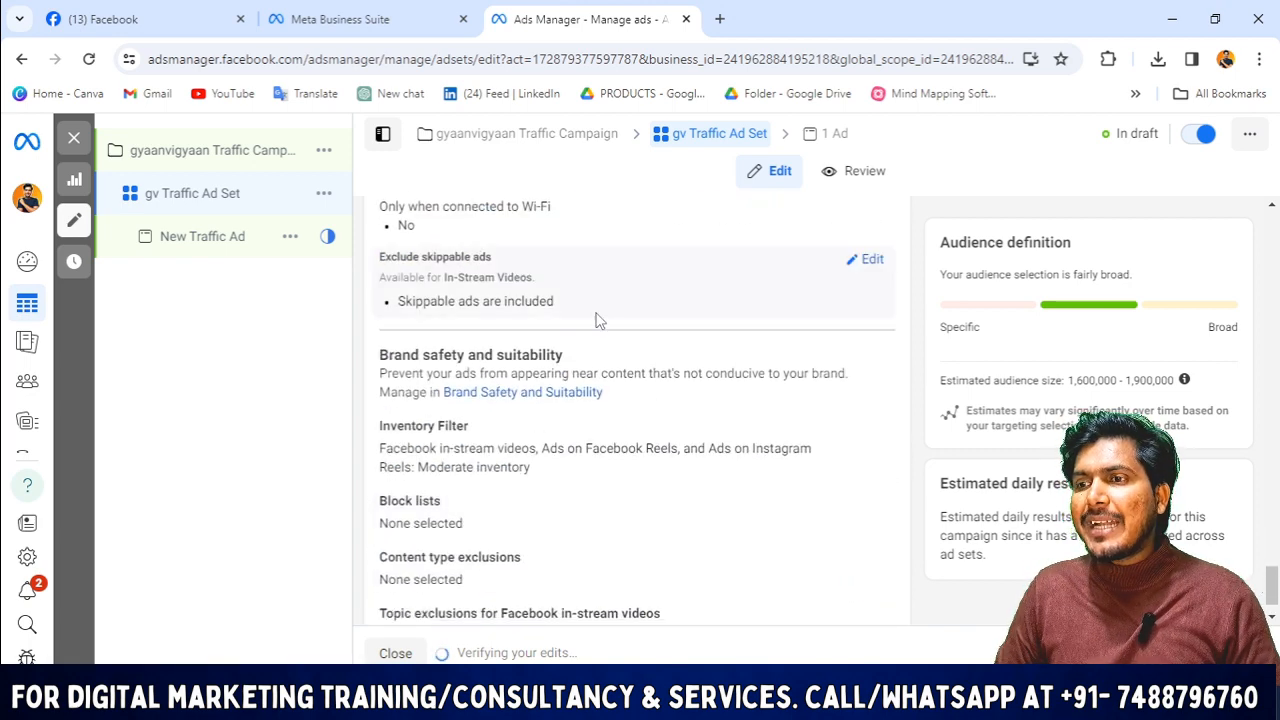
{"action": "scroll", "coordinate": [410, 320], "scroll_direction": "up", "scroll_amount": 3}
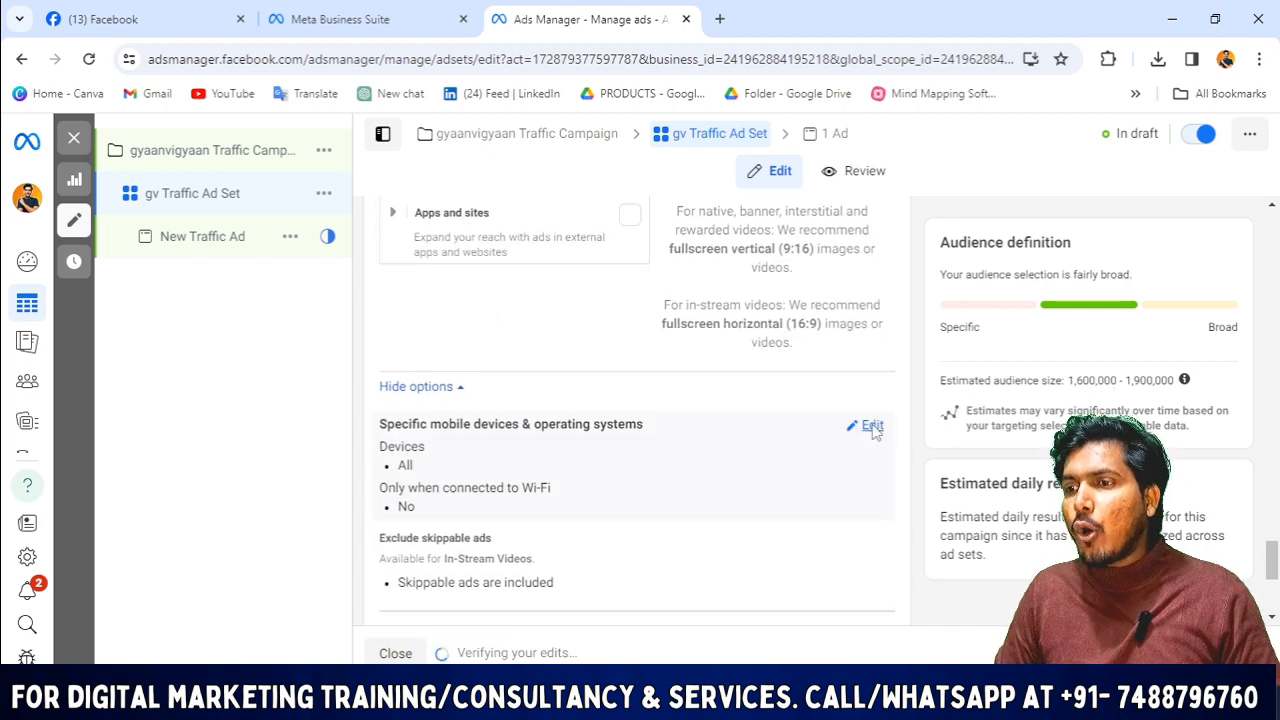
{"action": "left_click", "coordinate": [870, 426]}
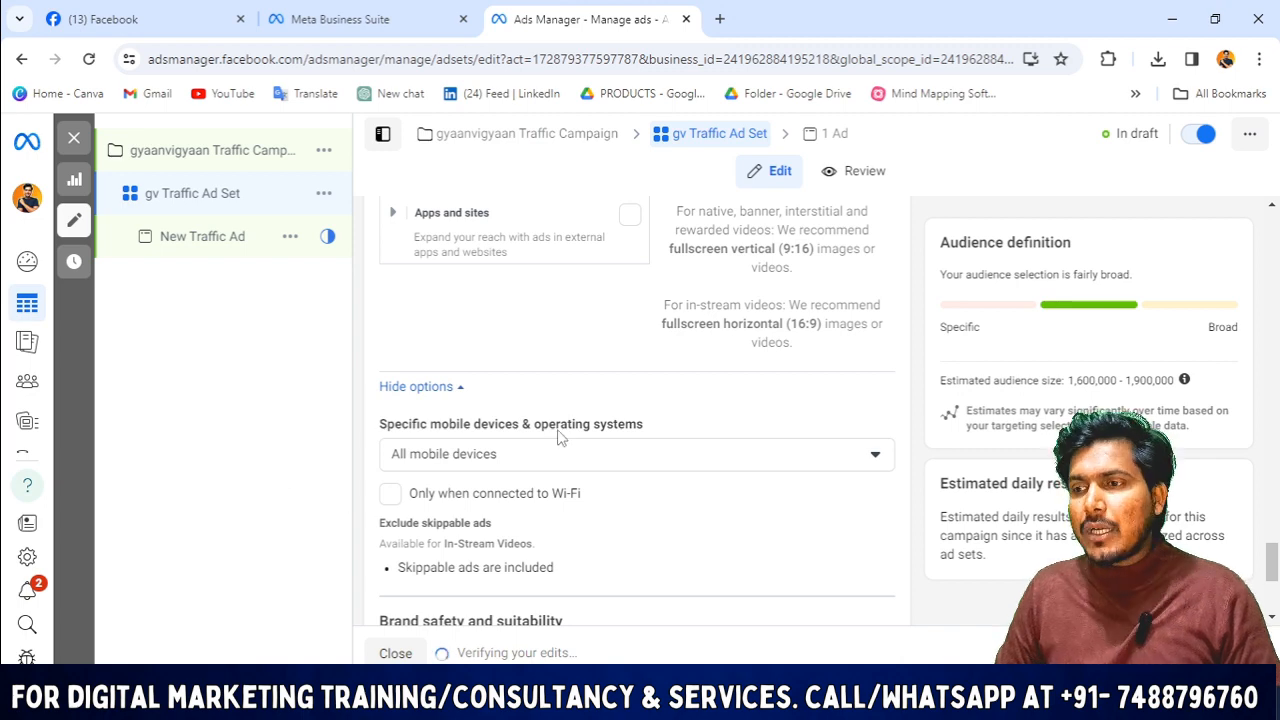
{"action": "scroll", "coordinate": [550, 420], "scroll_direction": "down", "scroll_amount": 2}
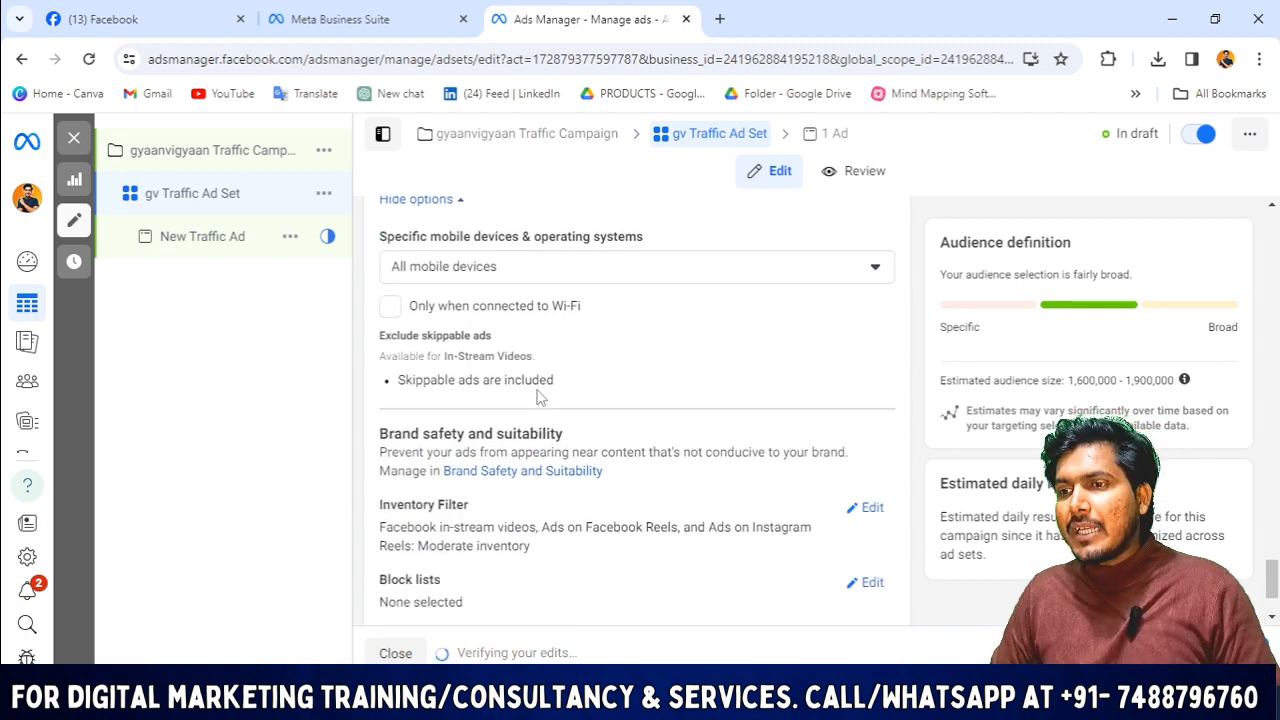
{"action": "left_click", "coordinate": [484, 270]}
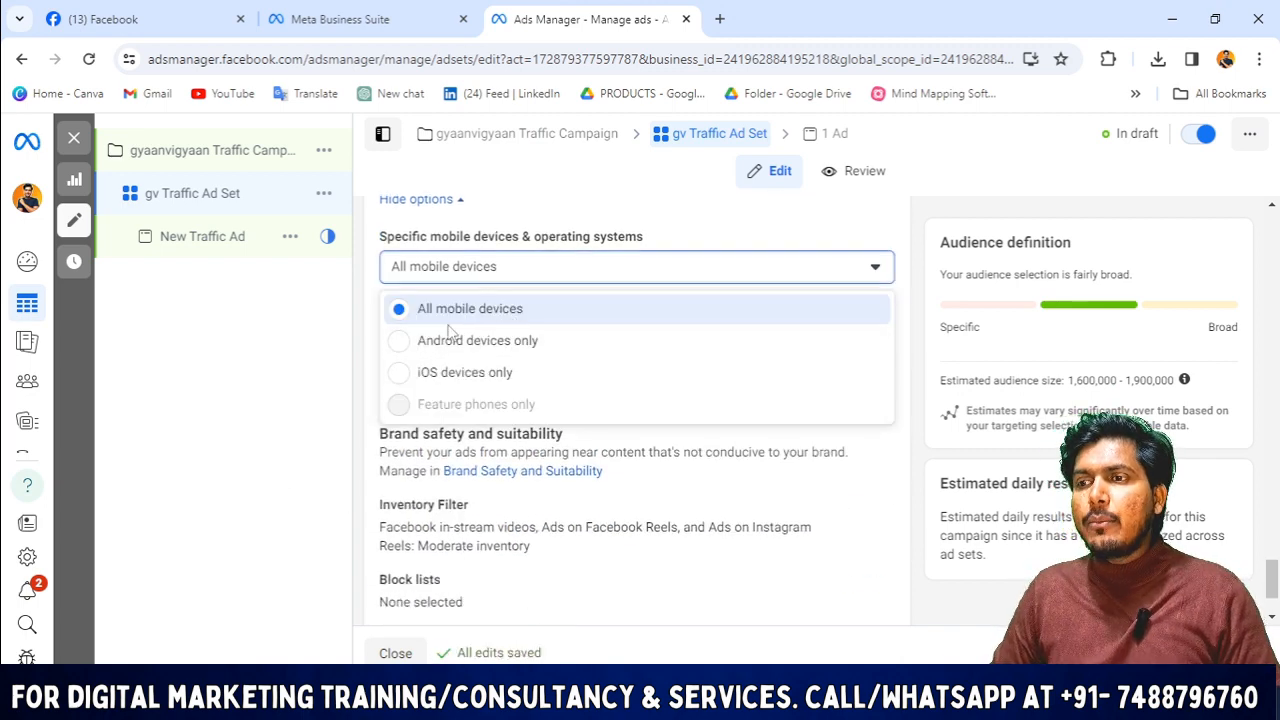
{"action": "left_click", "coordinate": [166, 392]}
- Review the ad set's brand safety and suitability settings
{"action": "scroll", "coordinate": [603, 478], "scroll_direction": "down", "scroll_amount": 2}
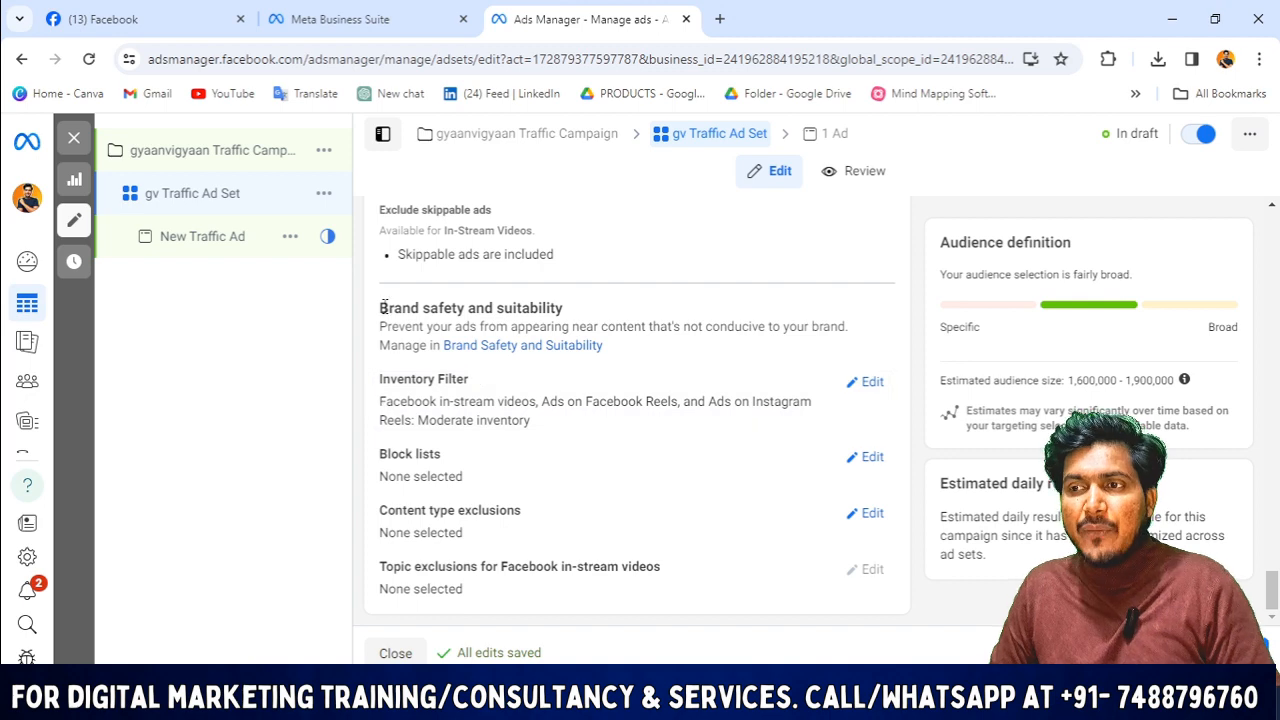
{"action": "left_click_drag", "start_coordinate": [380, 307], "coordinate": [631, 304]}
{"action": "left_click", "coordinate": [183, 393]}
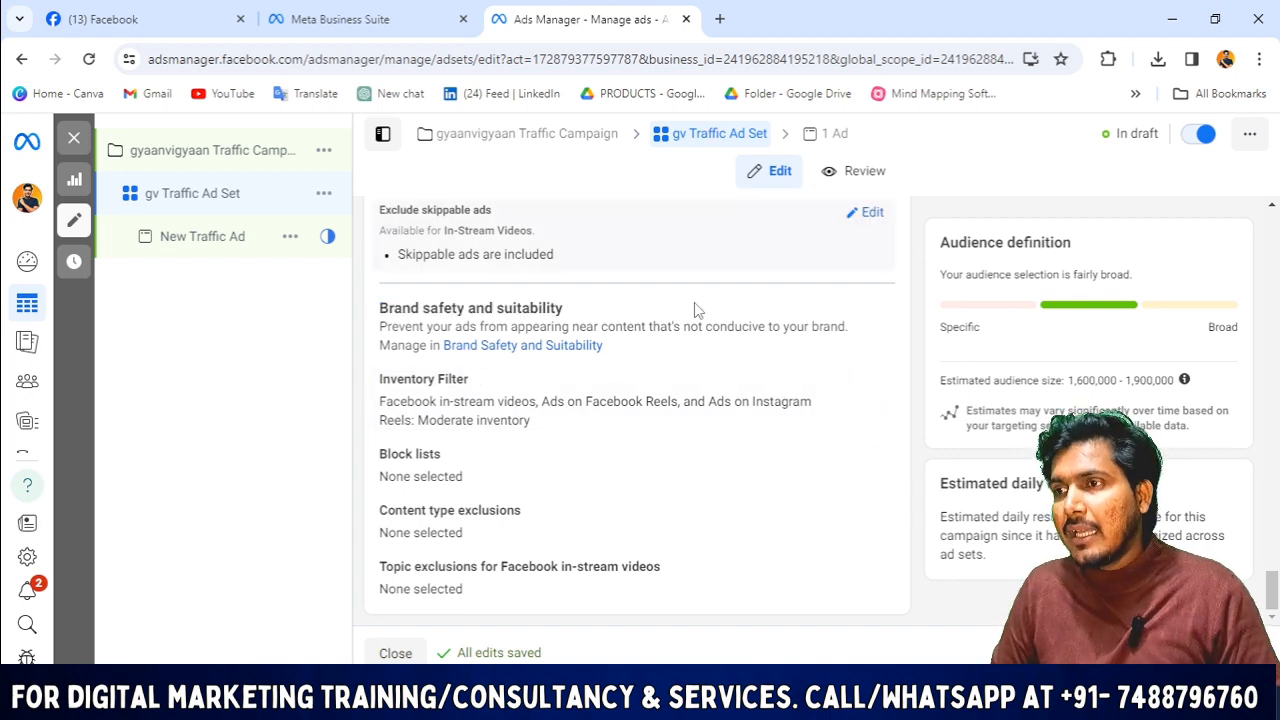
- Open the New Traffic Ad of the gv Traffic Ad Set for editing and go to its Identity section
{"action": "scroll", "coordinate": [588, 428], "scroll_direction": "up", "scroll_amount": 10}
{"action": "scroll", "coordinate": [588, 428], "scroll_direction": "up", "scroll_amount": 5}
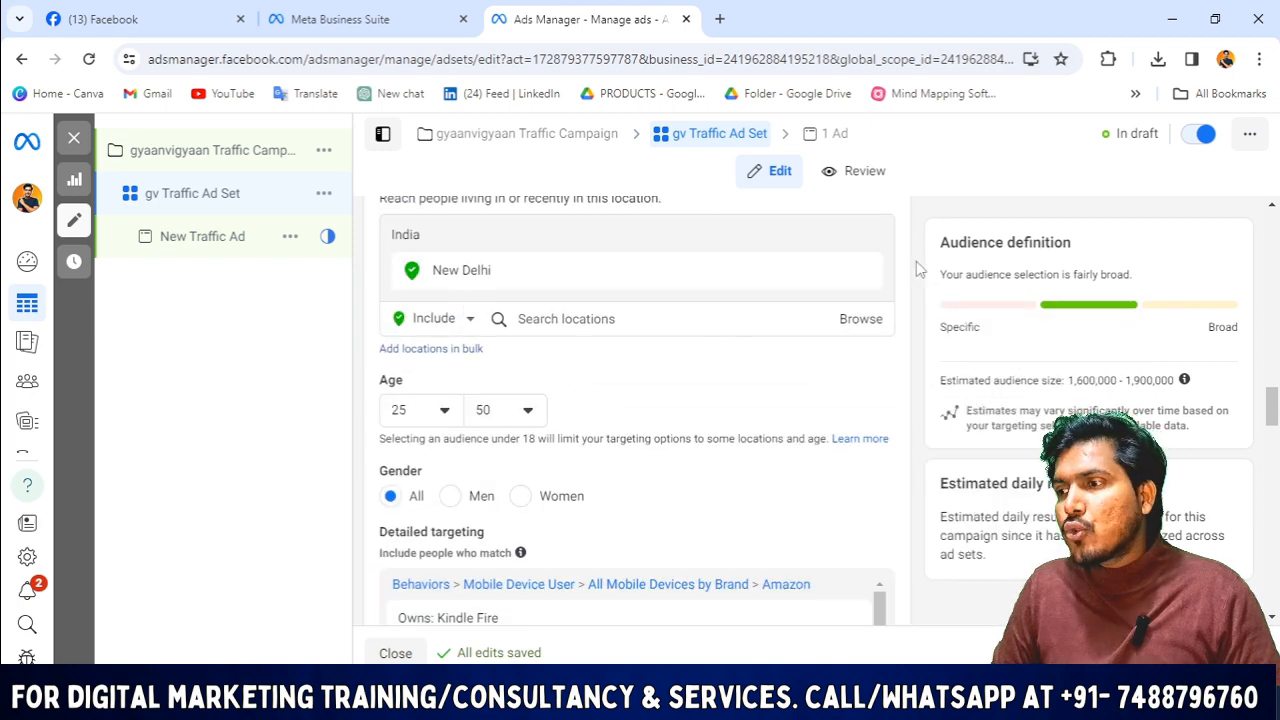
{"action": "left_click", "coordinate": [840, 133]}
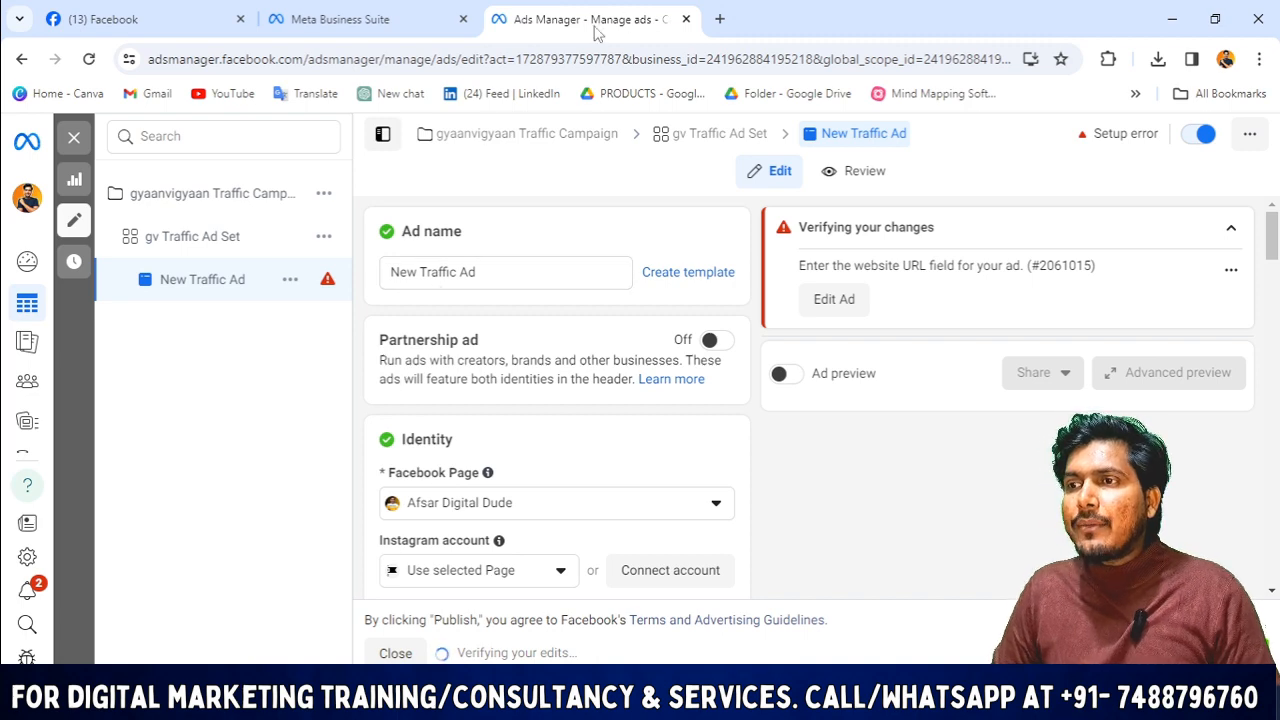
{"action": "scroll", "coordinate": [503, 365], "scroll_direction": "down", "scroll_amount": 1}
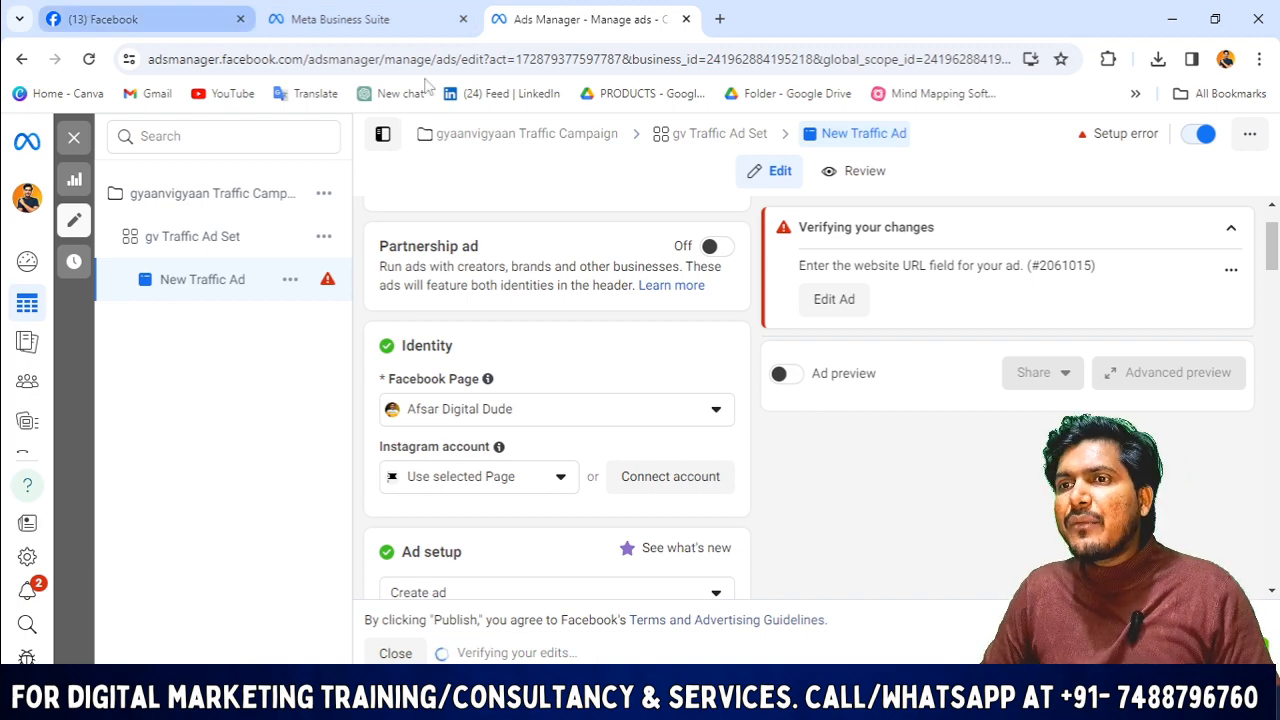
- Switch to Facebook and look through the full list of the account's profiles and Pages
{"action": "left_click", "coordinate": [80, 19]}
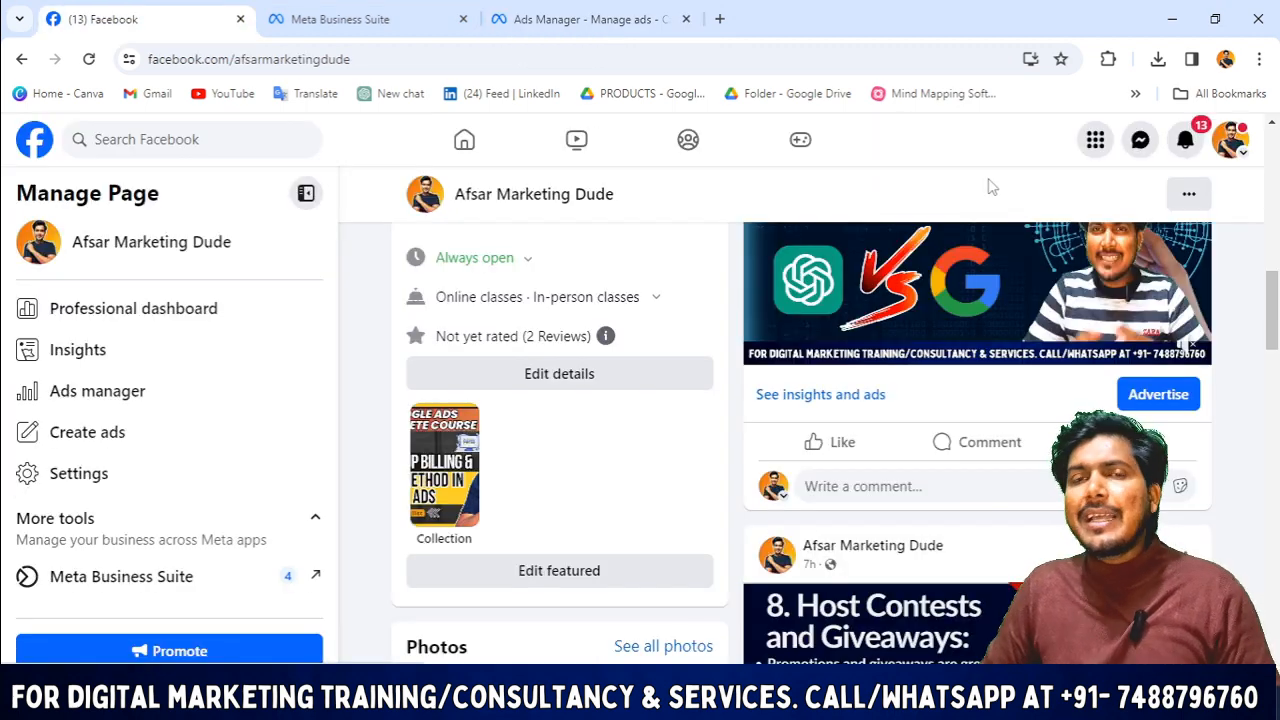
{"action": "left_click", "coordinate": [1245, 150]}
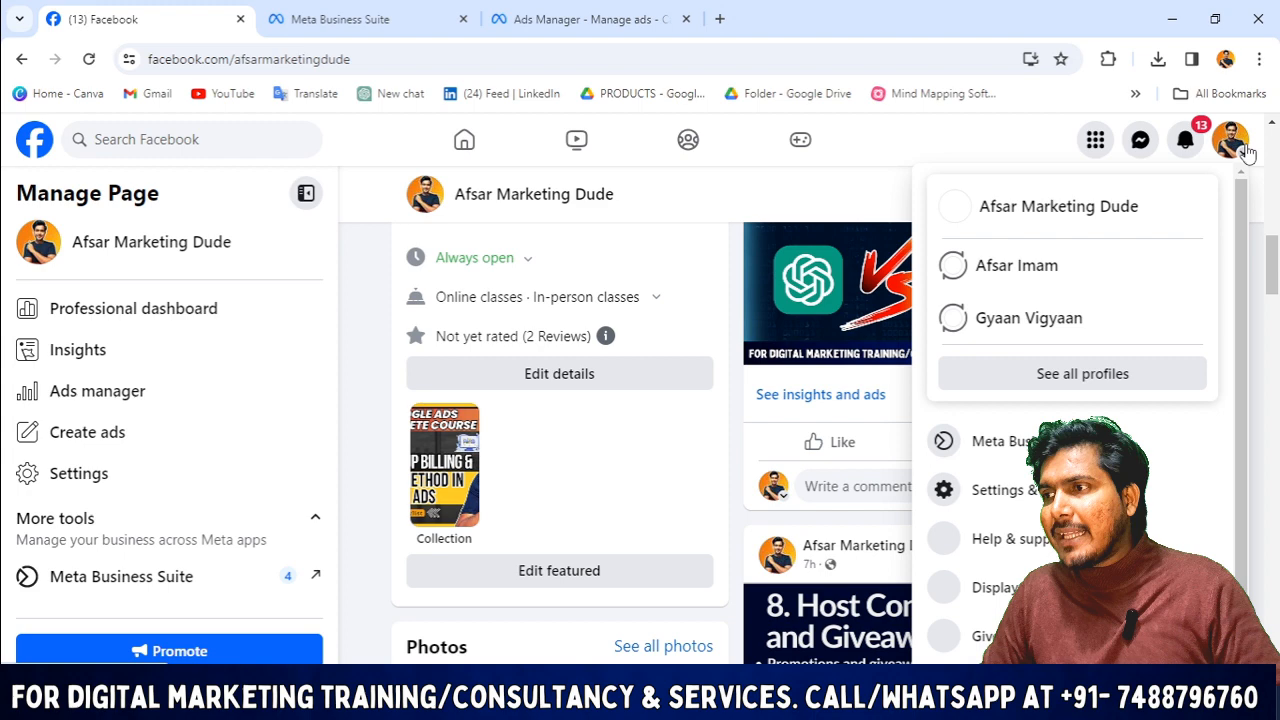
{"action": "left_click", "coordinate": [1060, 373]}
{"action": "scroll", "coordinate": [500, 510], "scroll_direction": "down", "scroll_amount": 3}
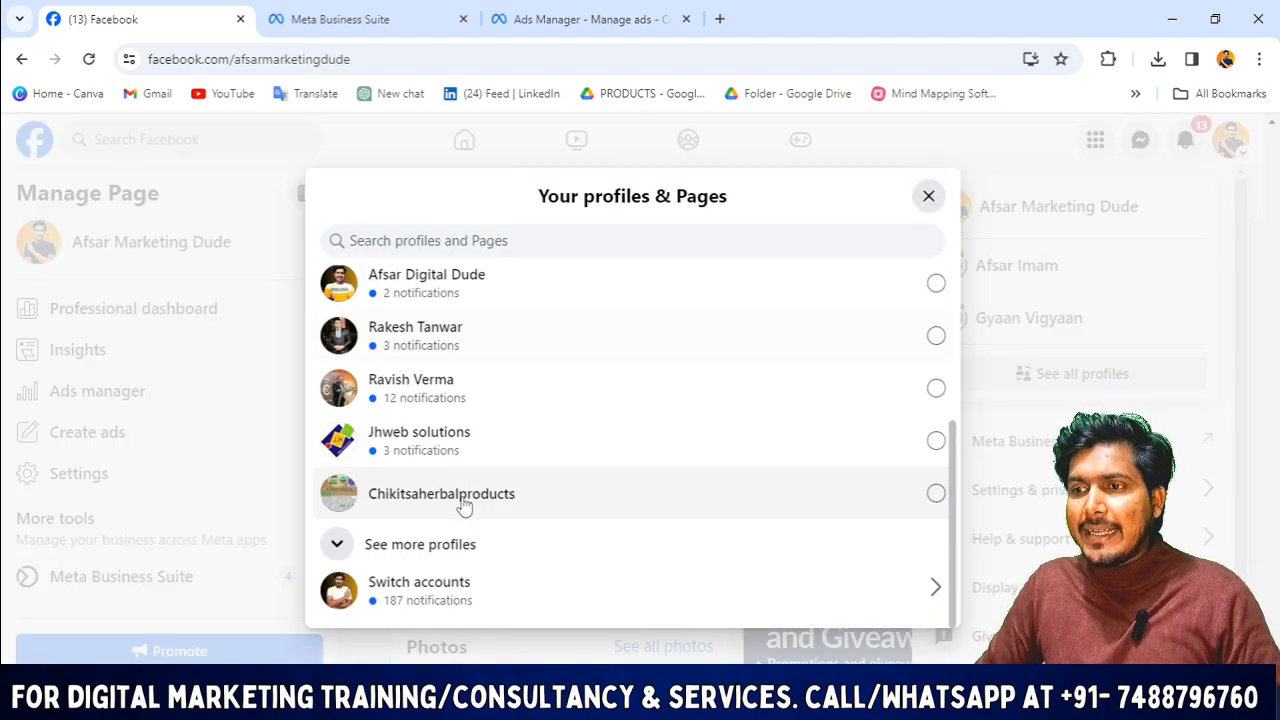
{"action": "scroll", "coordinate": [477, 534], "scroll_direction": "up", "scroll_amount": 5}
{"action": "scroll", "coordinate": [457, 331], "scroll_direction": "down", "scroll_amount": 5}
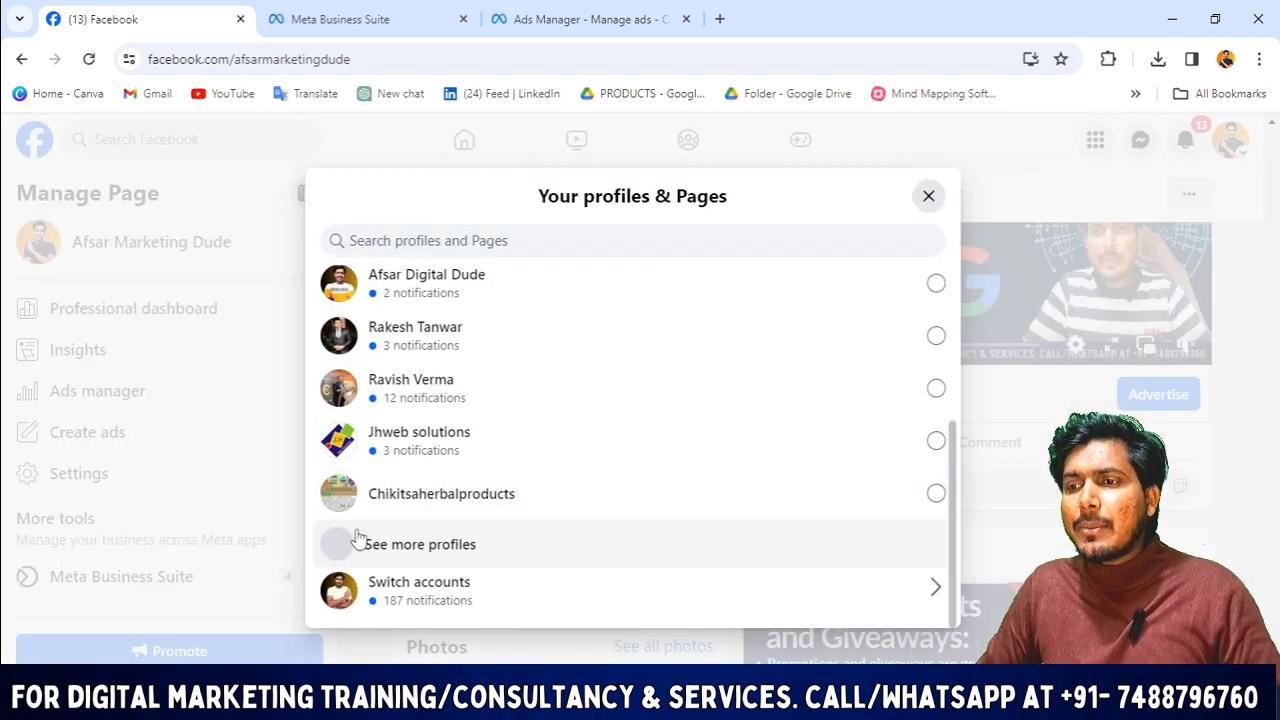
{"action": "left_click", "coordinate": [356, 540]}
{"action": "scroll", "coordinate": [537, 403], "scroll_direction": "down", "scroll_amount": 1}
{"action": "scroll", "coordinate": [485, 447], "scroll_direction": "up", "scroll_amount": 5}
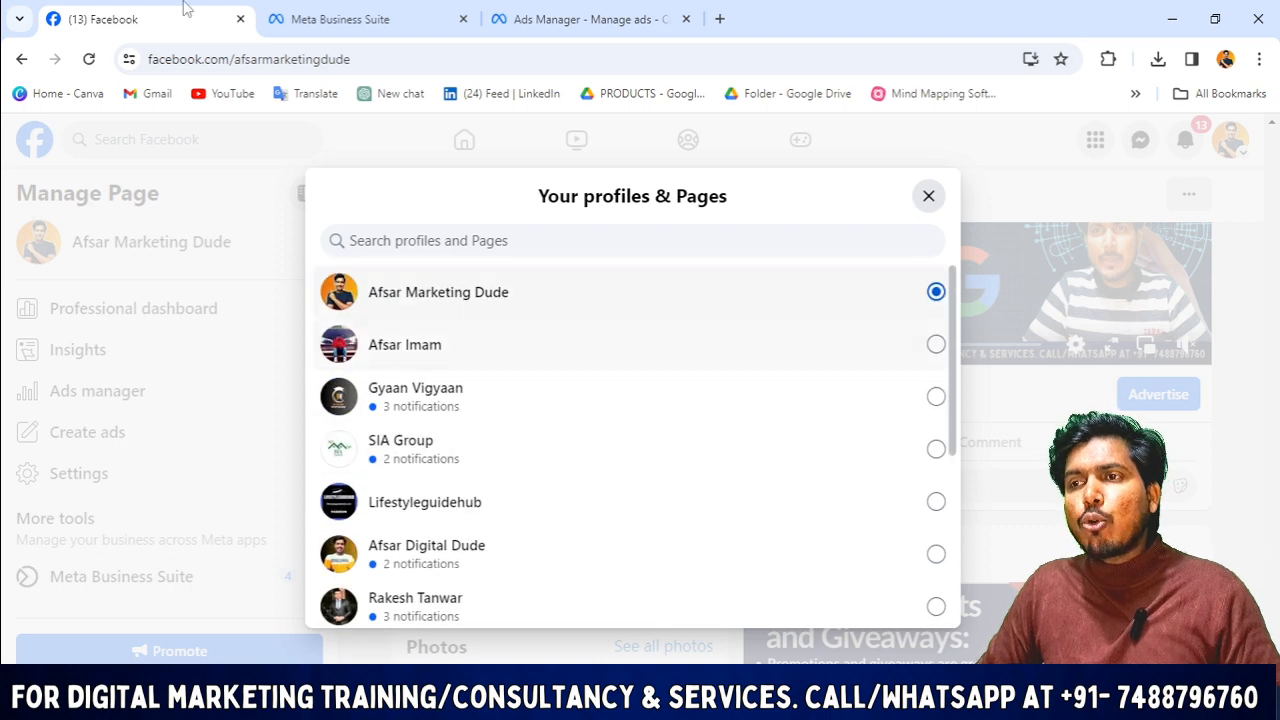
- Return to Ads Manager and set the ad's Facebook Page to Gyaan Vigyaan from the Personal pages
{"action": "left_click", "coordinate": [571, 18]}
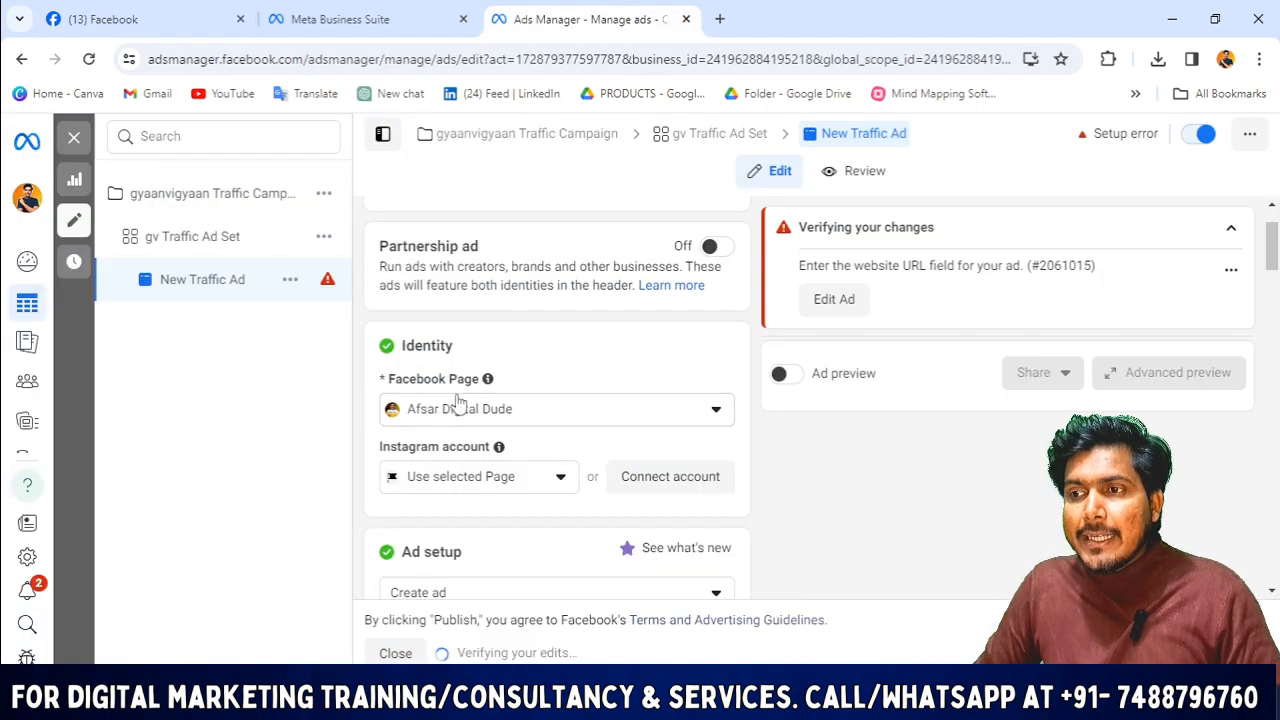
{"action": "left_click", "coordinate": [498, 420]}
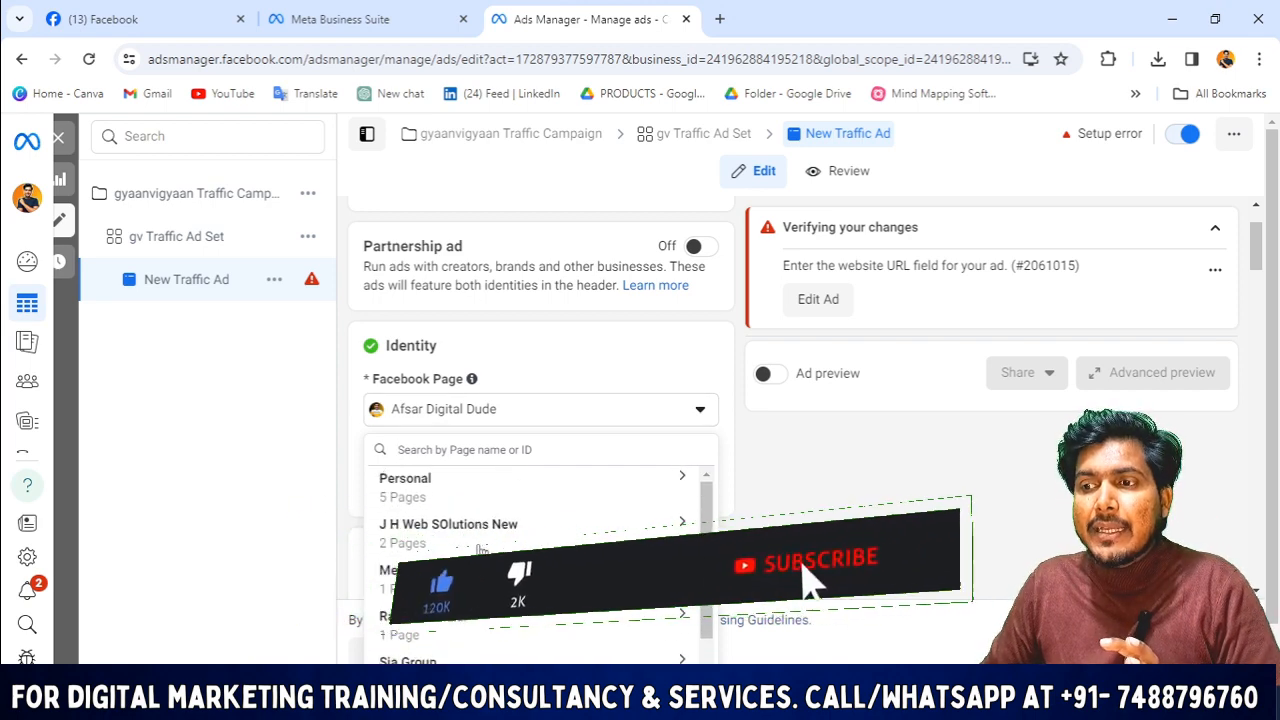
{"action": "left_click", "coordinate": [428, 484]}
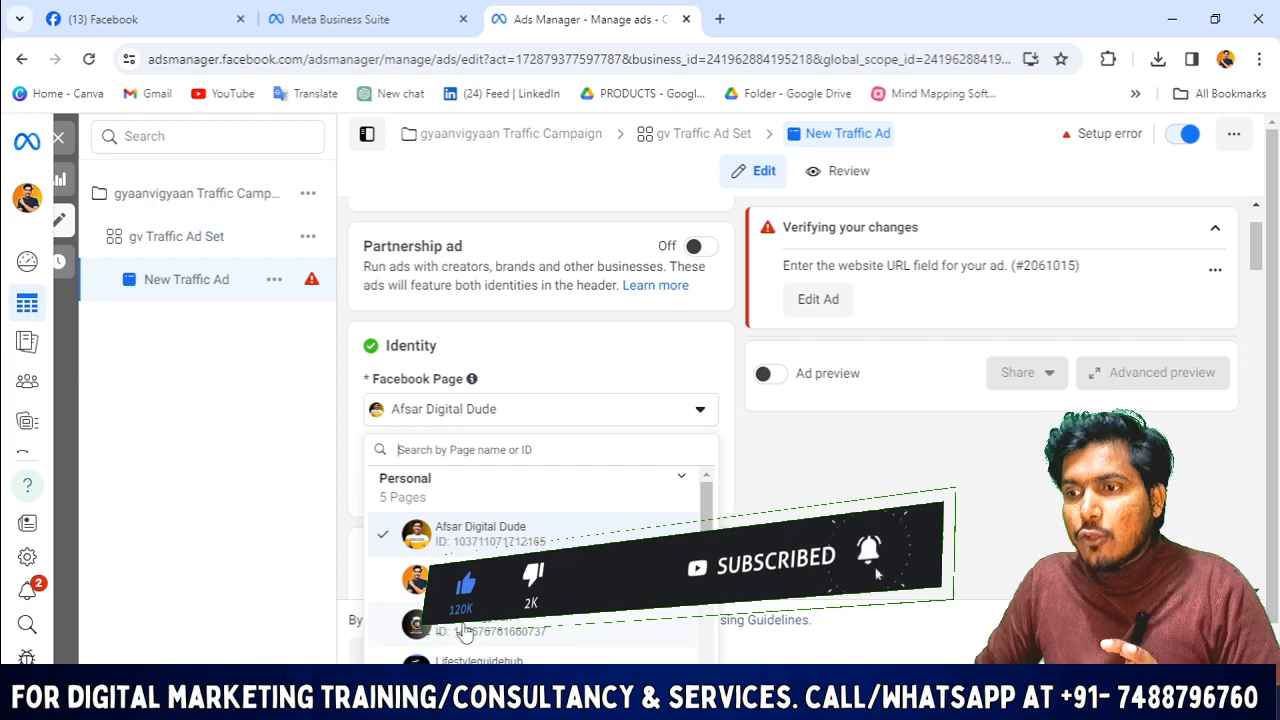
{"action": "left_click", "coordinate": [458, 630]}
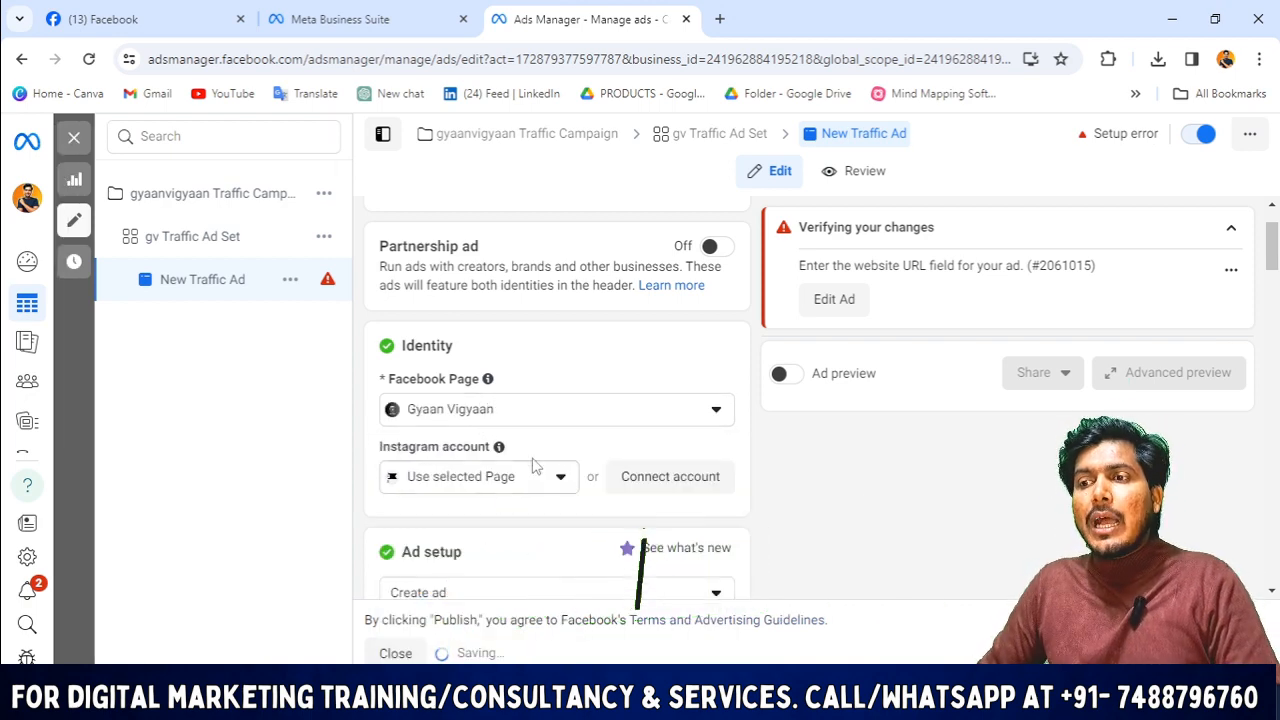
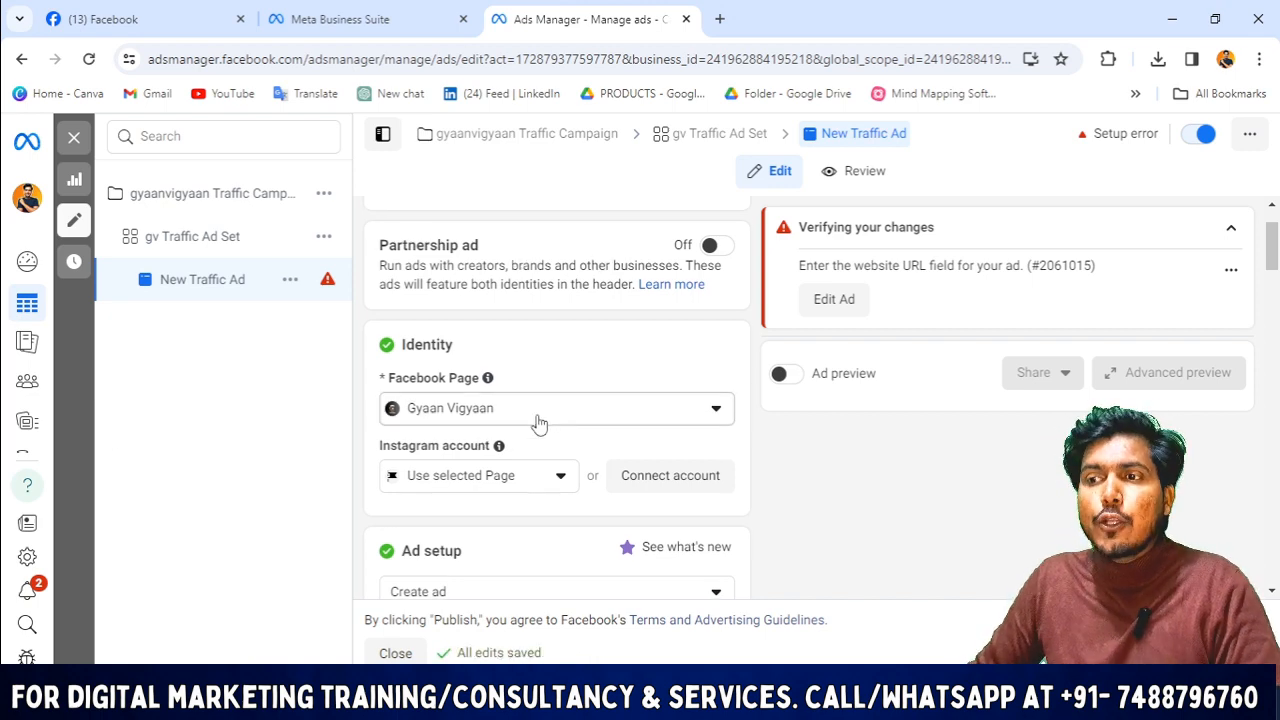
- Upload the GYAAN VIGYAAN image from the Downloads folder as media for the ad creative
{"action": "scroll", "coordinate": [540, 420], "scroll_direction": "down", "scroll_amount": 1}
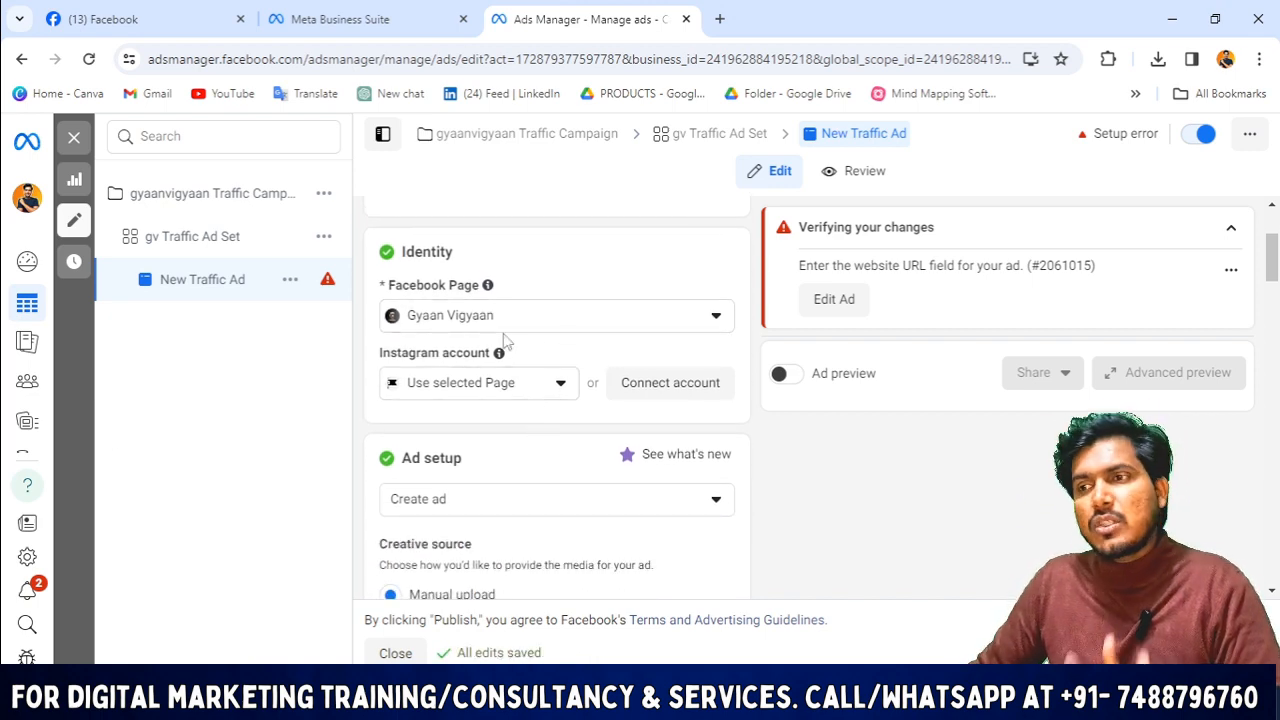
{"action": "scroll", "coordinate": [560, 350], "scroll_direction": "down", "scroll_amount": 2}
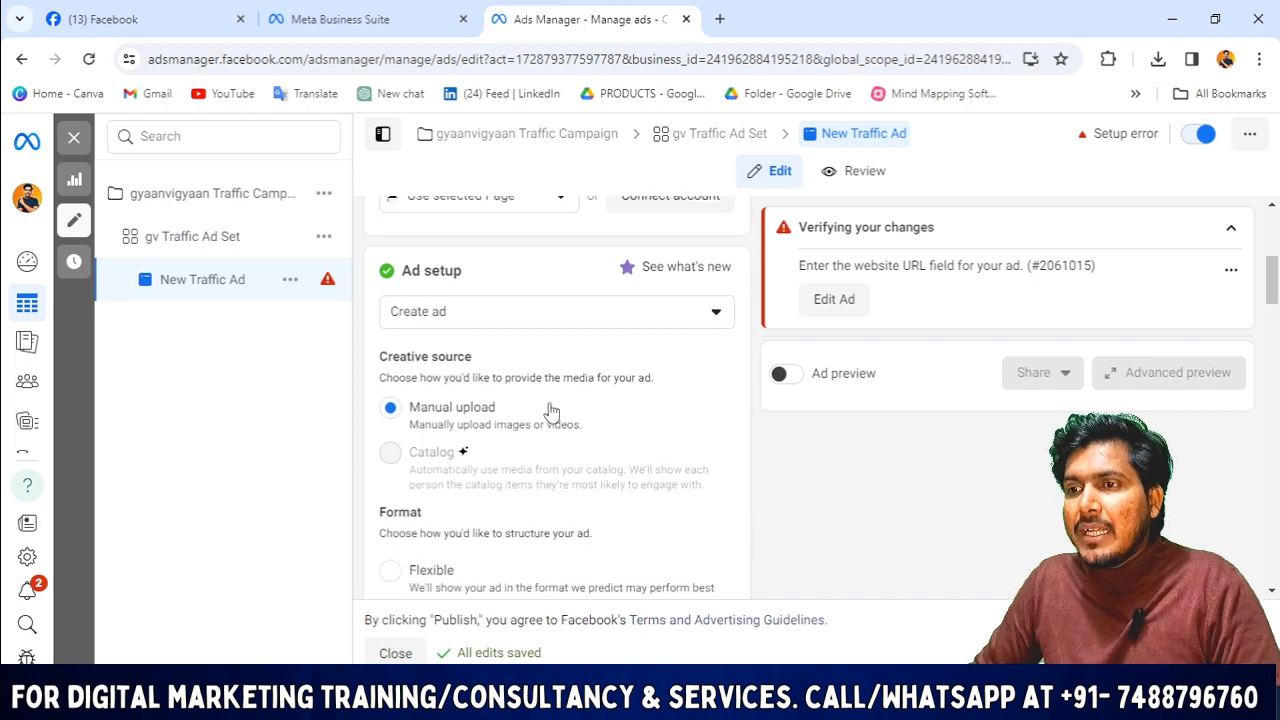
{"action": "scroll", "coordinate": [410, 400], "scroll_direction": "down", "scroll_amount": 2}
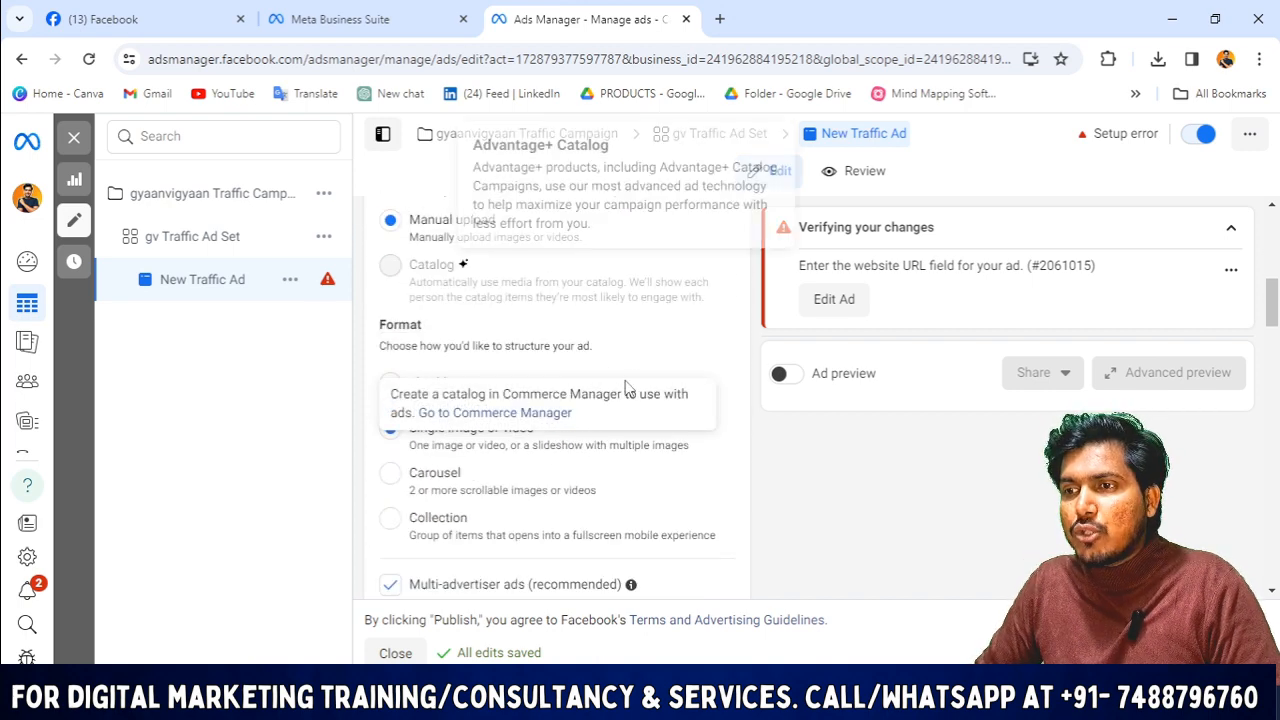
{"action": "scroll", "coordinate": [560, 420], "scroll_direction": "down", "scroll_amount": 1}
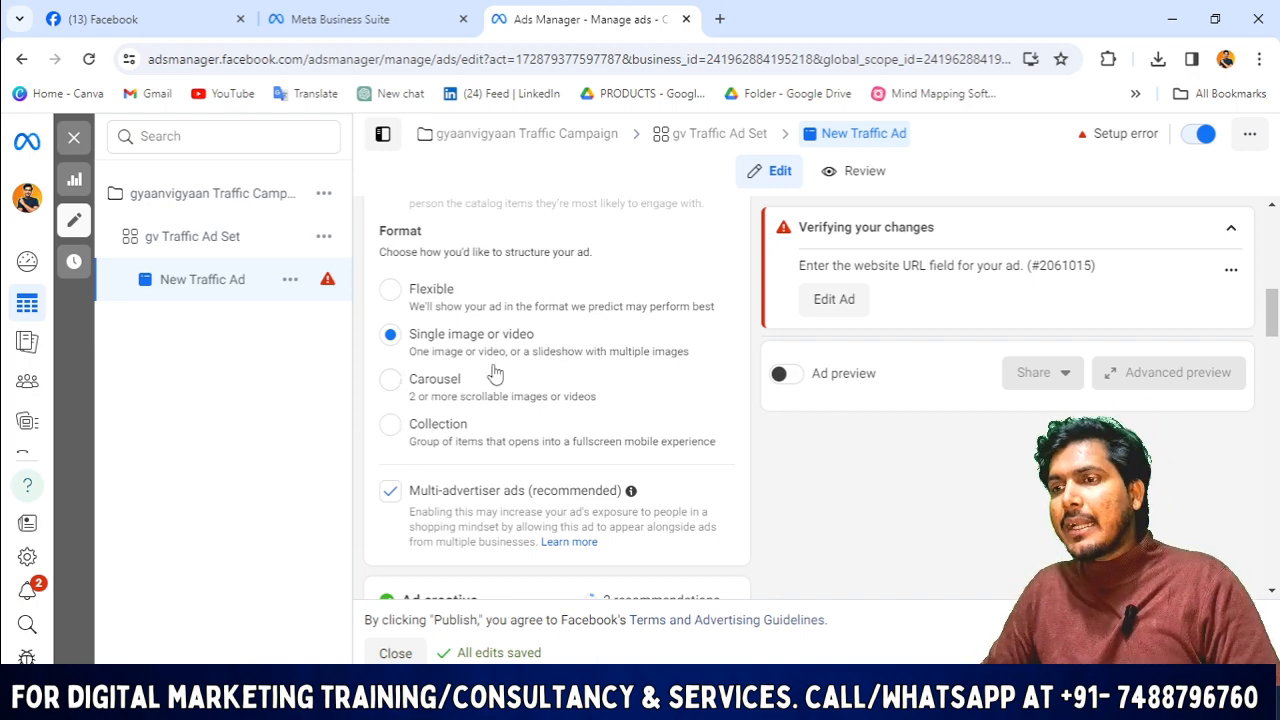
{"action": "scroll", "coordinate": [503, 465], "scroll_direction": "down", "scroll_amount": 3}
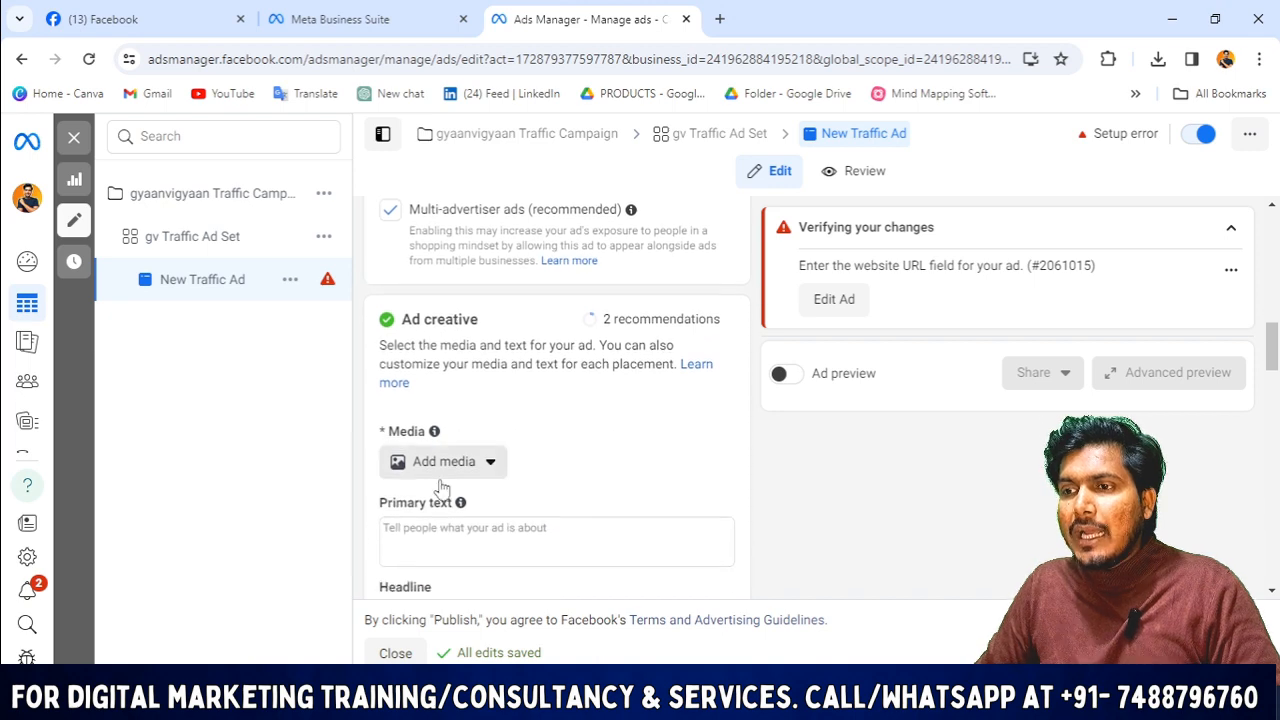
{"action": "left_click", "coordinate": [437, 470]}
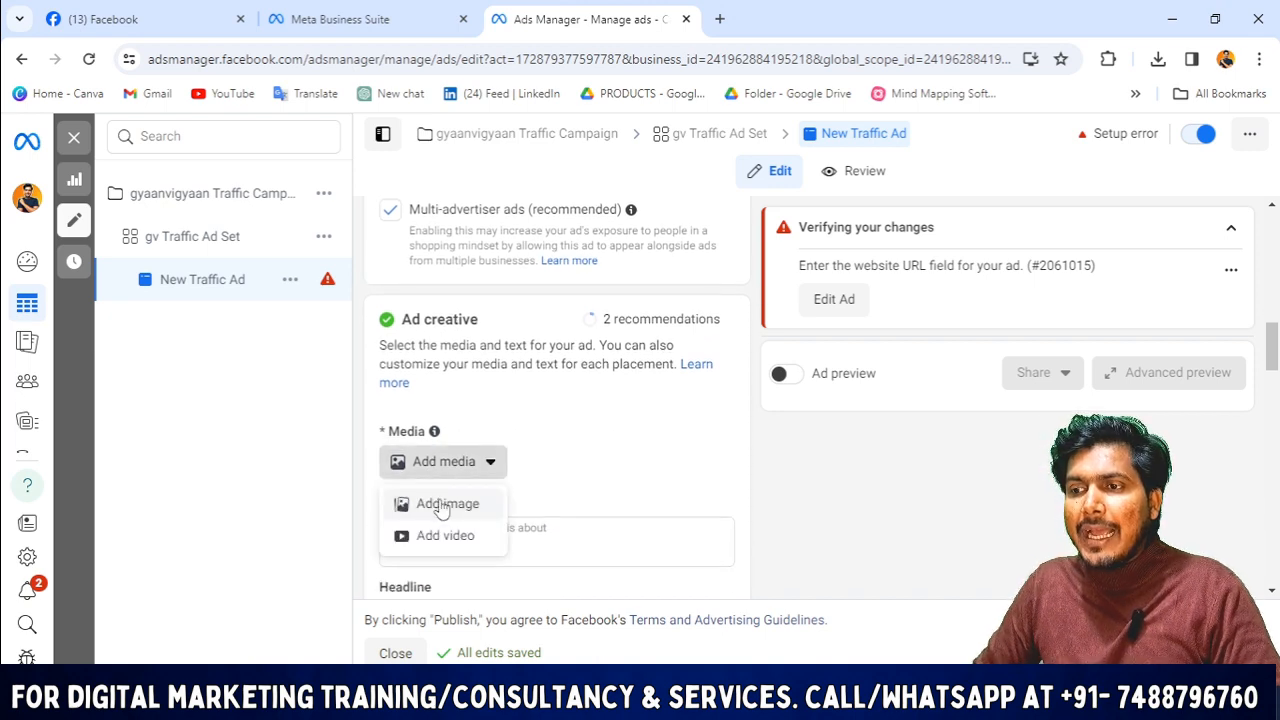
{"action": "left_click", "coordinate": [442, 505]}
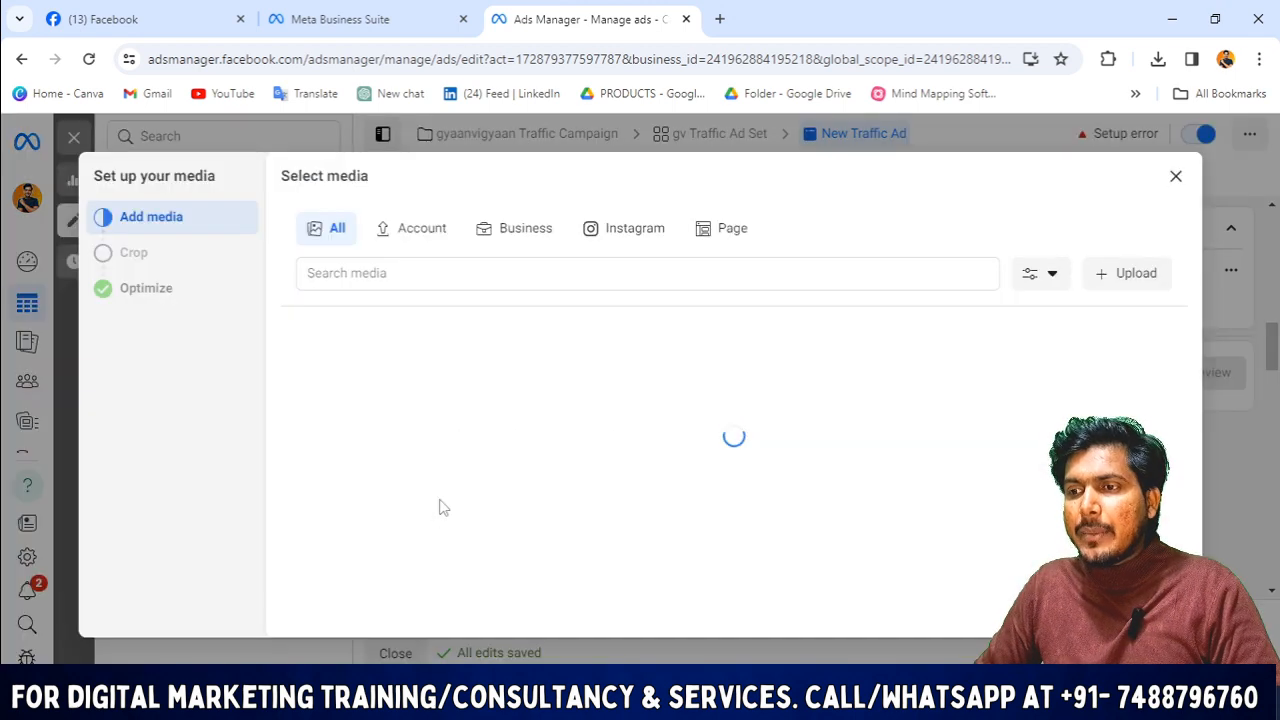
{"action": "left_click", "coordinate": [1136, 274]}
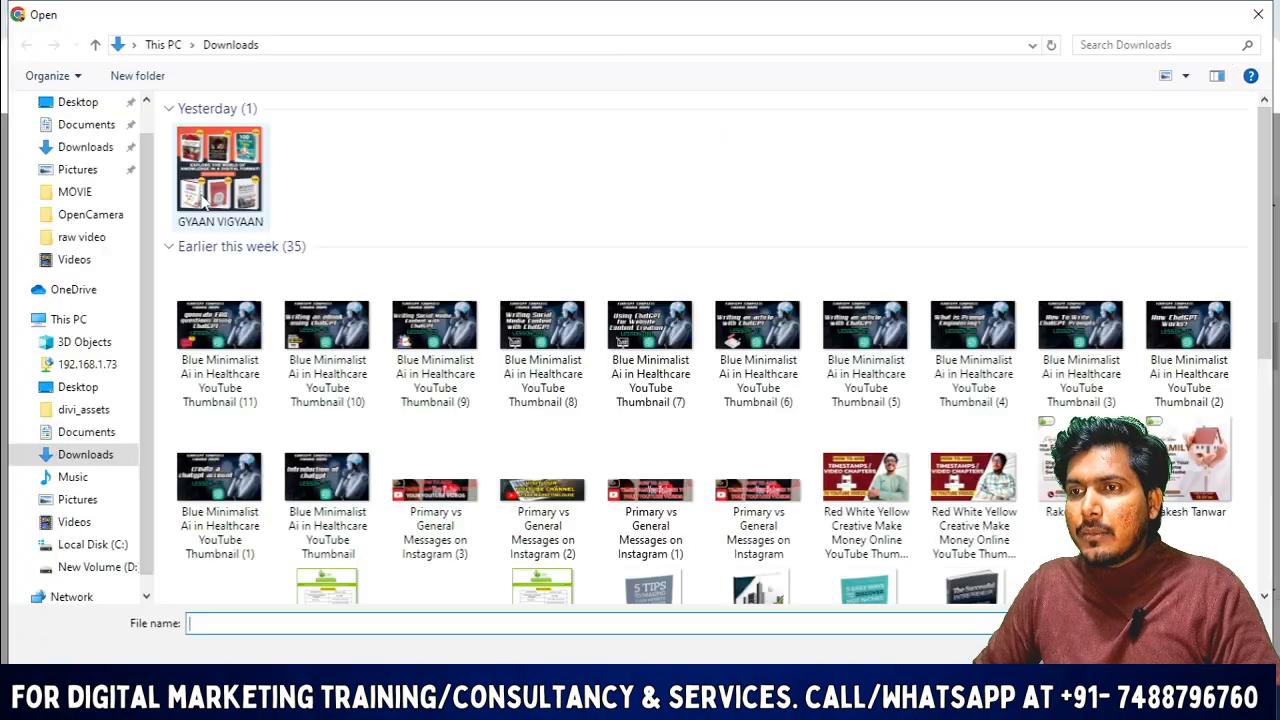
{"action": "double_click", "coordinate": [203, 200]}
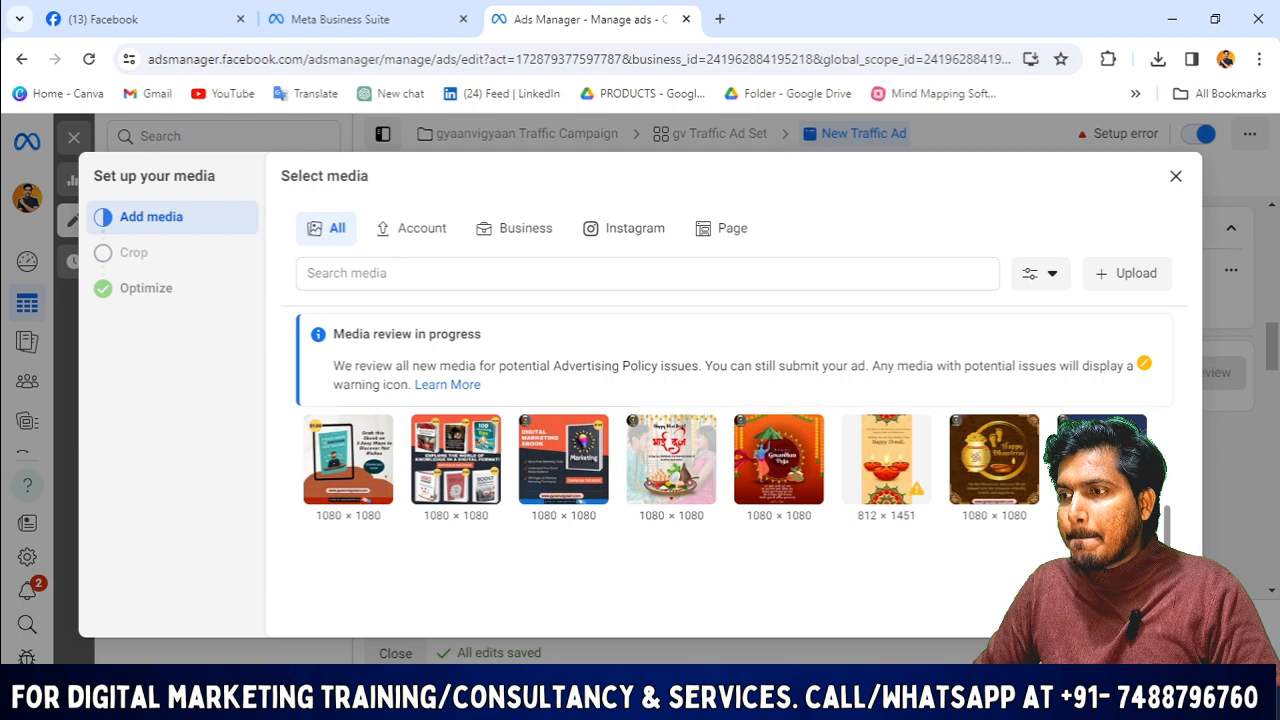
- Select the uploaded ebook image for the ad, keep the original crops for all placements and continue to the creative optimizations
{"action": "left_click", "coordinate": [472, 484]}
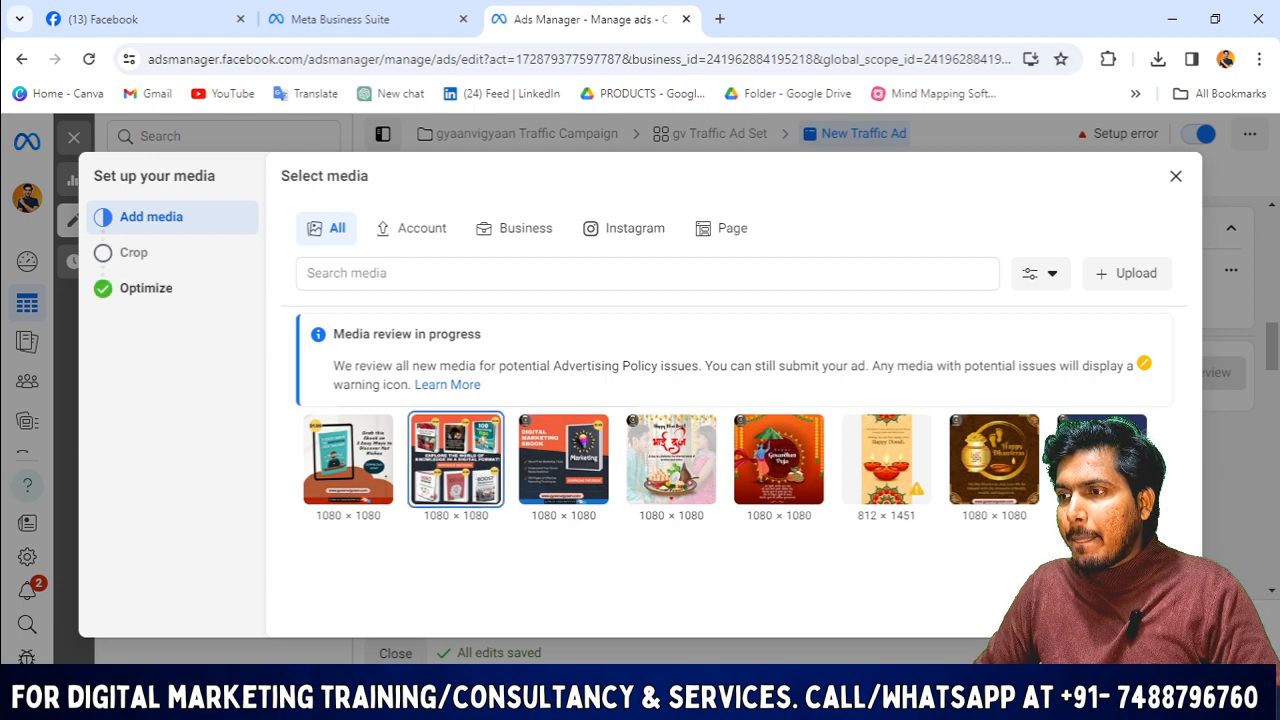
{"action": "left_click", "coordinate": [1150, 609]}
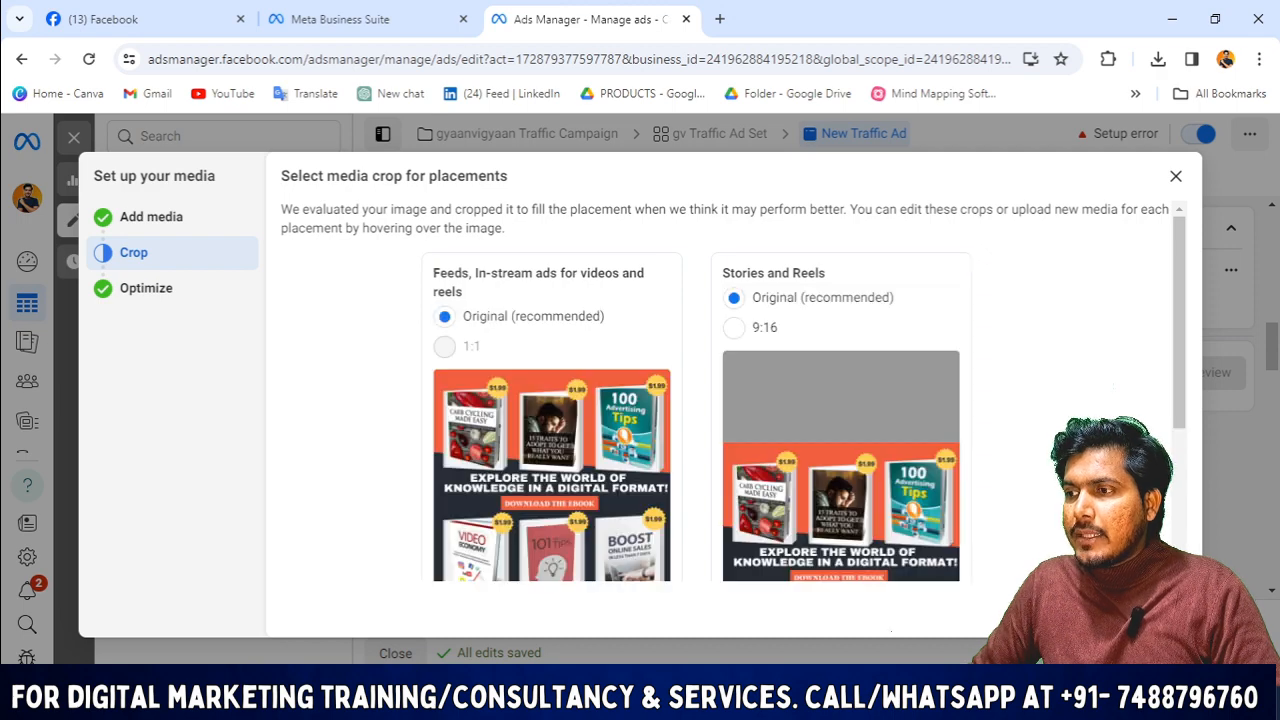
{"action": "left_click", "coordinate": [1150, 609]}
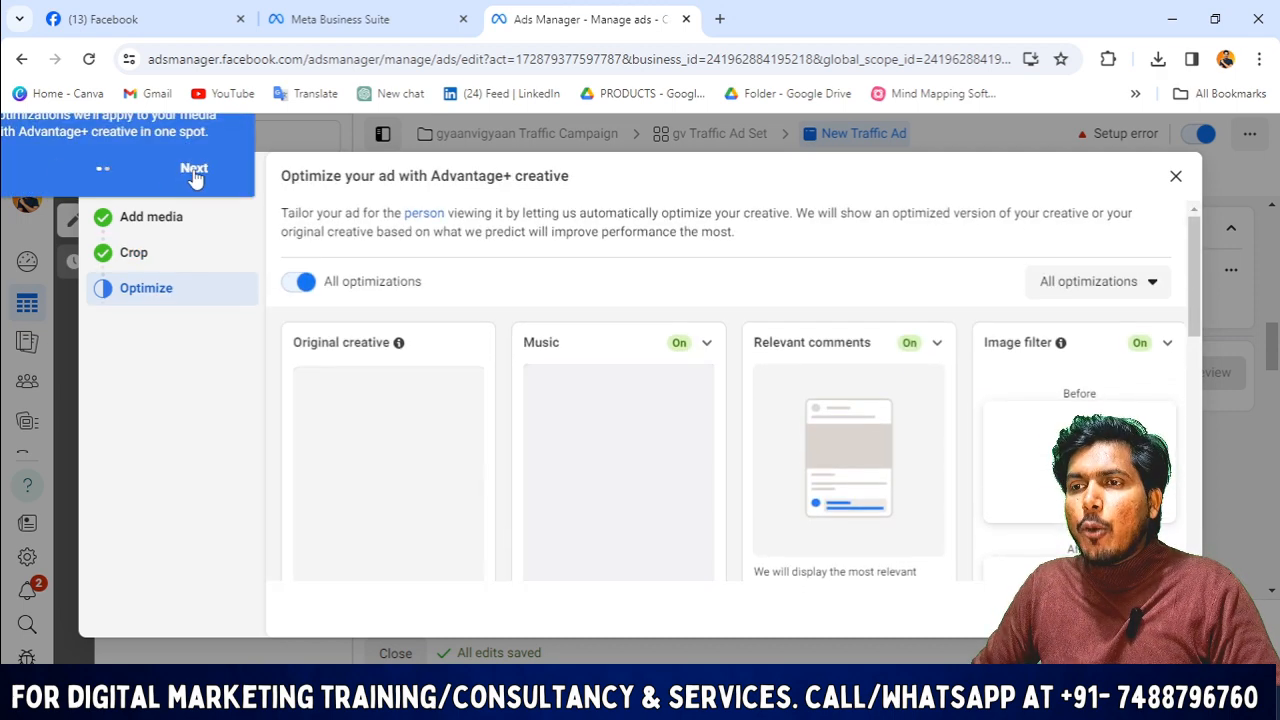
- Keep all Advantage+ creative optimizations switched on and finish the ad's media setup
{"action": "left_click", "coordinate": [194, 170]}
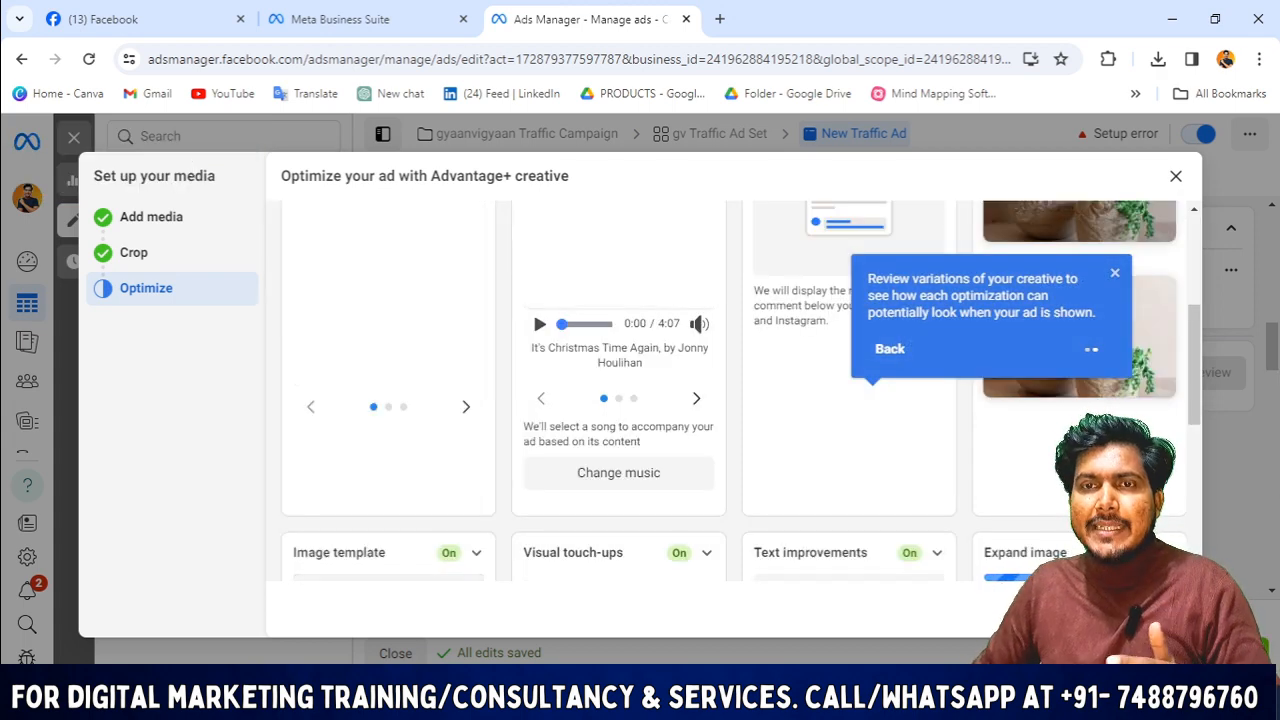
{"action": "left_click", "coordinate": [1160, 609]}
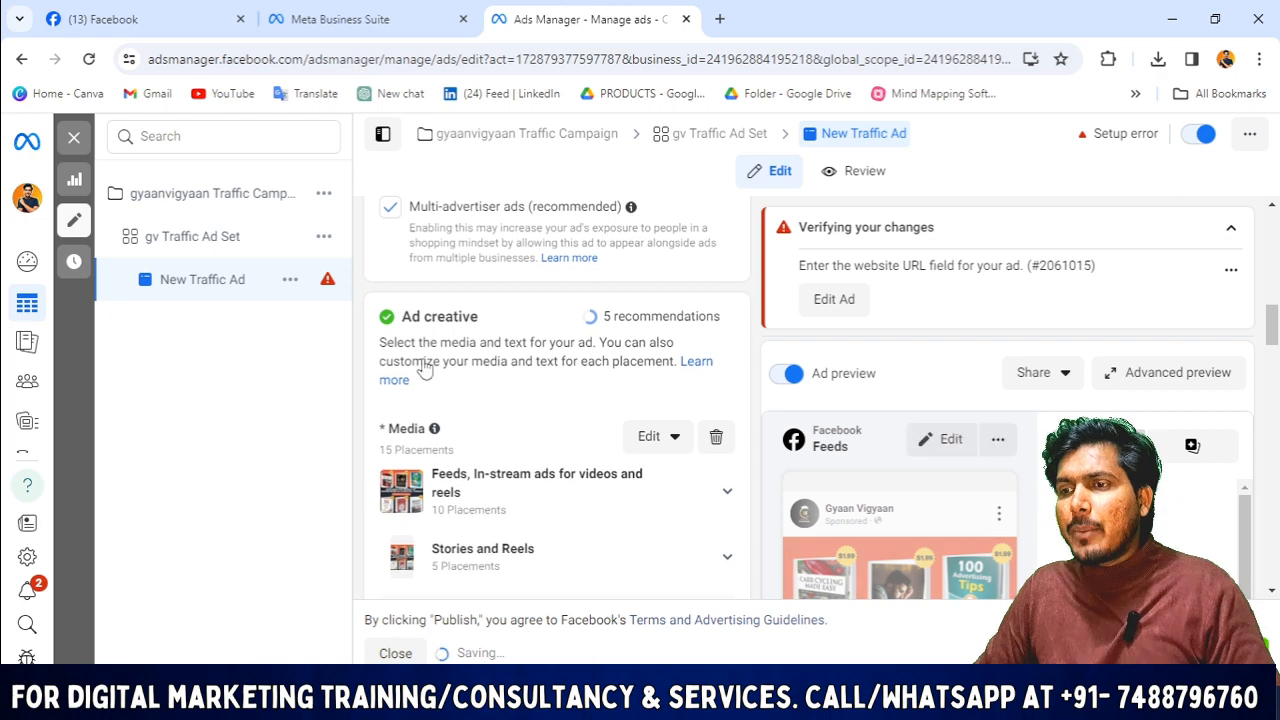
- Review the ad creative's media placements, the Advantage+ optimization list and the empty text fields
{"action": "scroll", "coordinate": [424, 370], "scroll_direction": "down", "scroll_amount": 1}
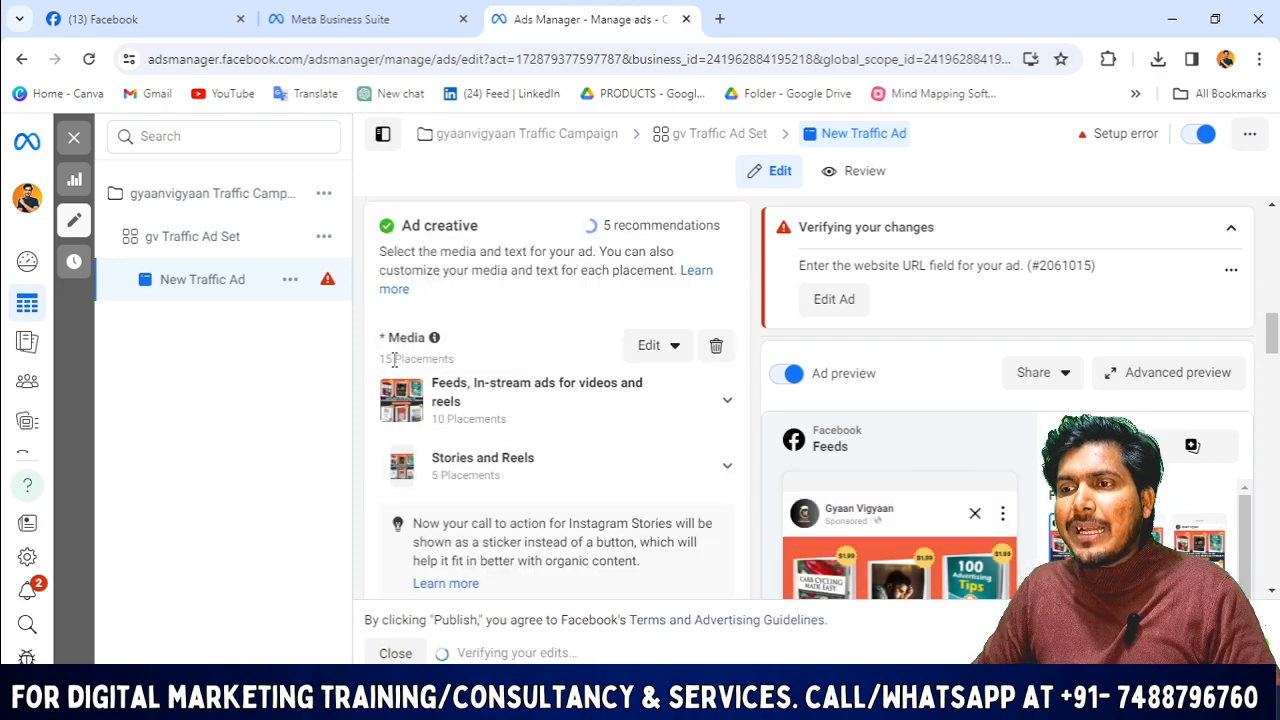
{"action": "scroll", "coordinate": [450, 320], "scroll_direction": "down", "scroll_amount": 1}
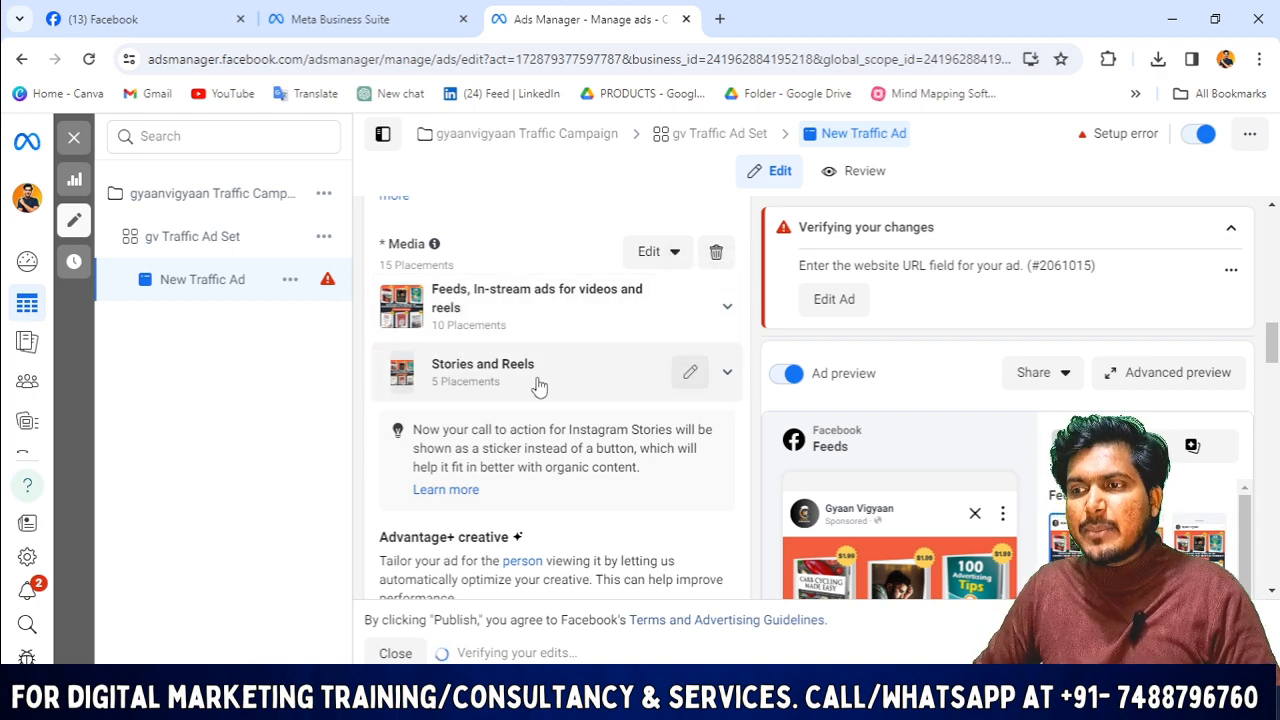
{"action": "scroll", "coordinate": [462, 385], "scroll_direction": "down", "scroll_amount": 5}
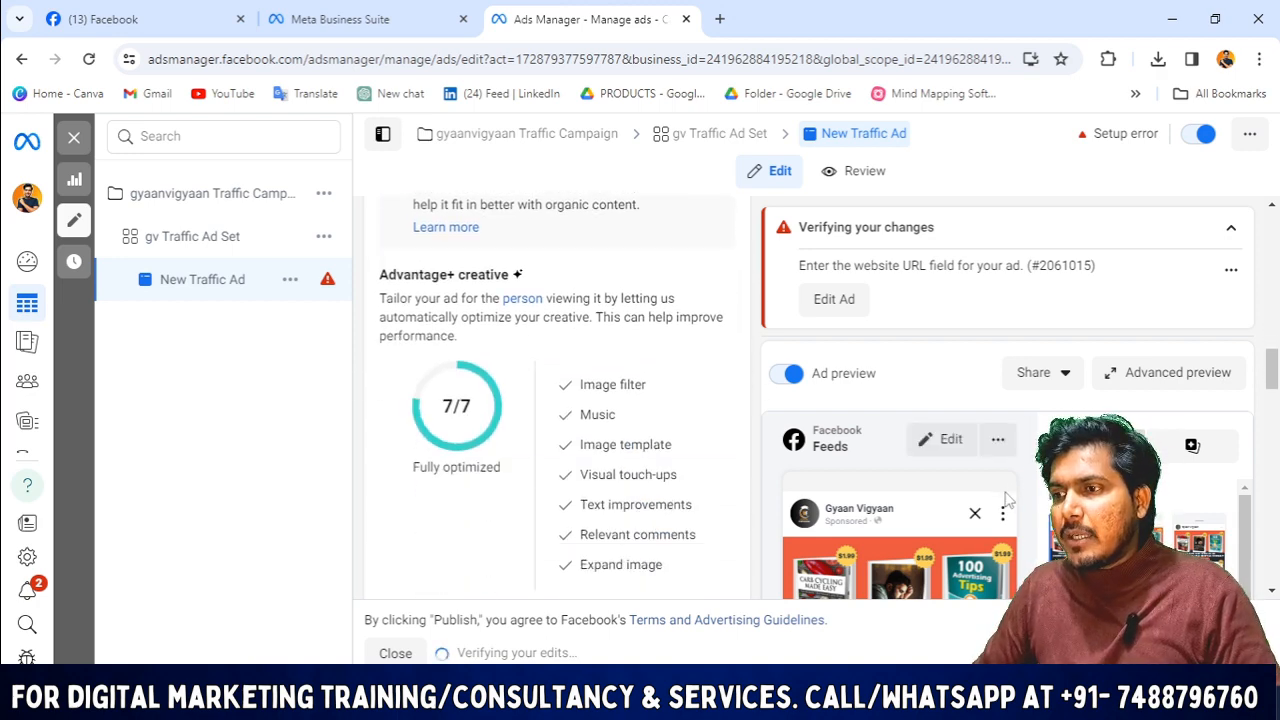
{"action": "scroll", "coordinate": [640, 420], "scroll_direction": "up", "scroll_amount": 2}
{"action": "scroll", "coordinate": [790, 350], "scroll_direction": "up", "scroll_amount": 3}
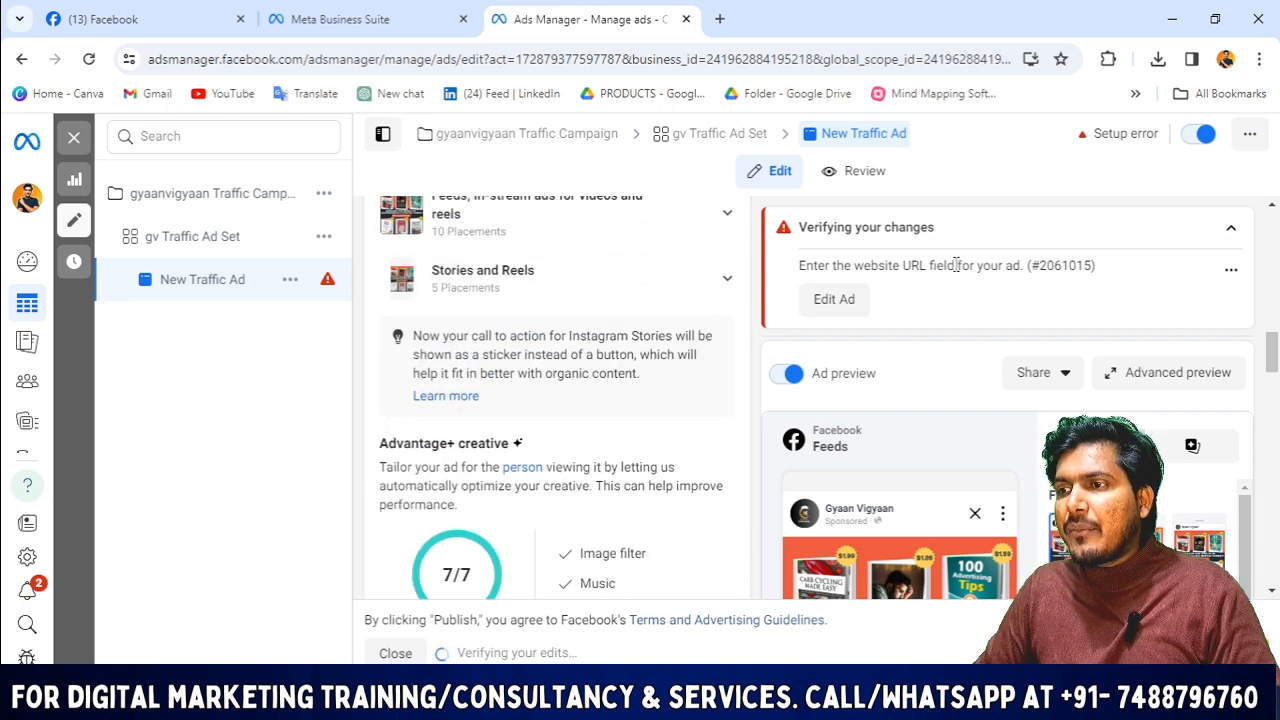
{"action": "scroll", "coordinate": [509, 486], "scroll_direction": "down", "scroll_amount": 8}
{"action": "scroll", "coordinate": [432, 285], "scroll_direction": "up", "scroll_amount": 6}
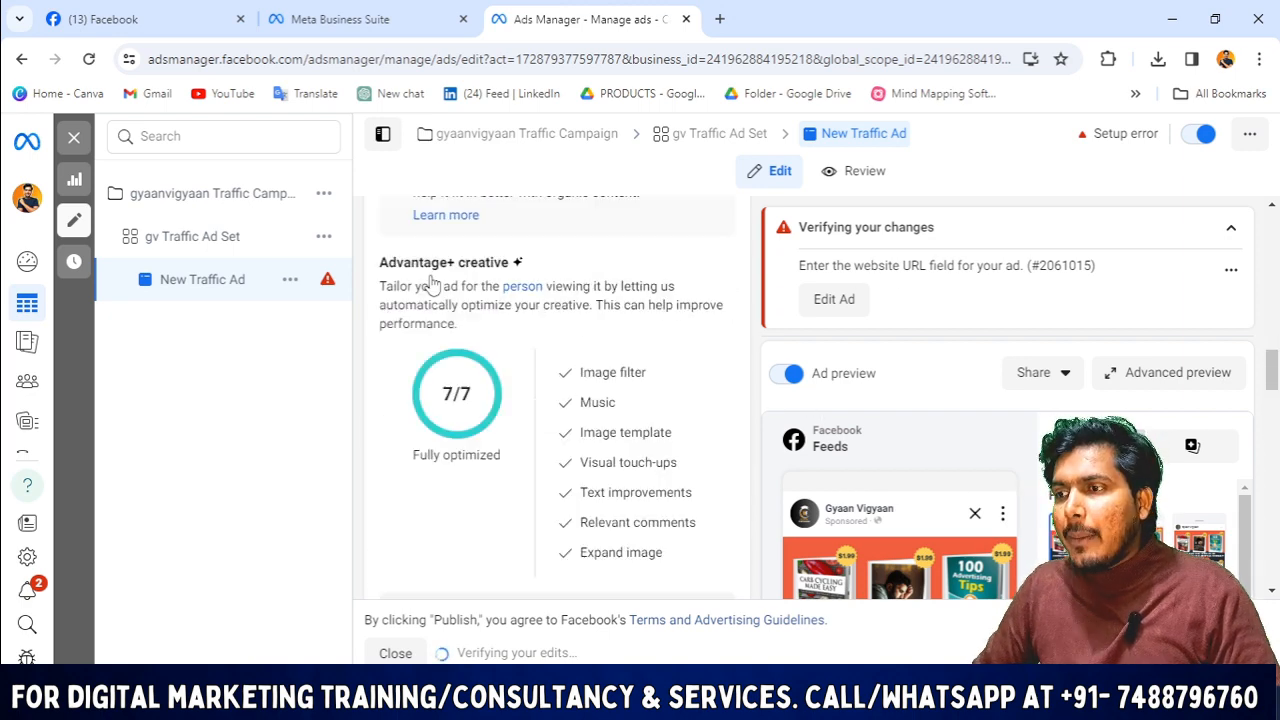
{"action": "scroll", "coordinate": [474, 420], "scroll_direction": "up", "scroll_amount": 5}
{"action": "scroll", "coordinate": [529, 514], "scroll_direction": "down", "scroll_amount": 8}
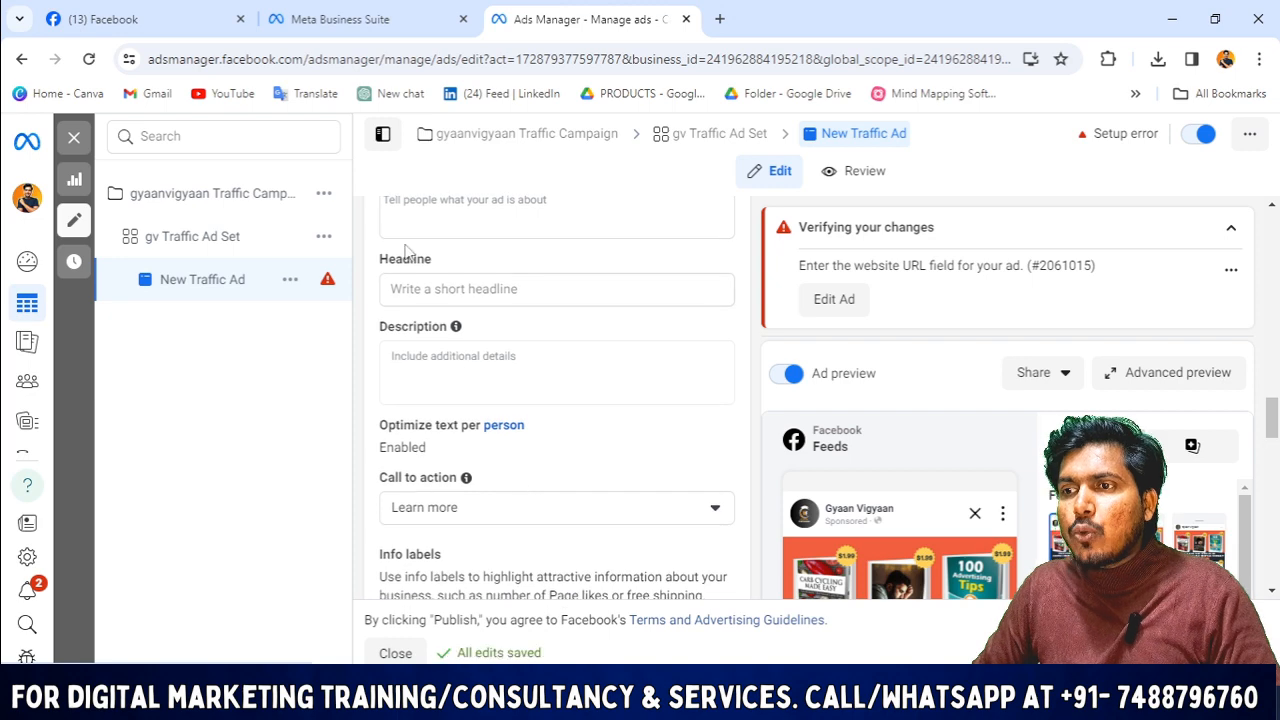
- Enter "visit my website" as the ad's primary text and check it in the Facebook Feeds preview
{"action": "scroll", "coordinate": [405, 250], "scroll_direction": "up", "scroll_amount": 1}
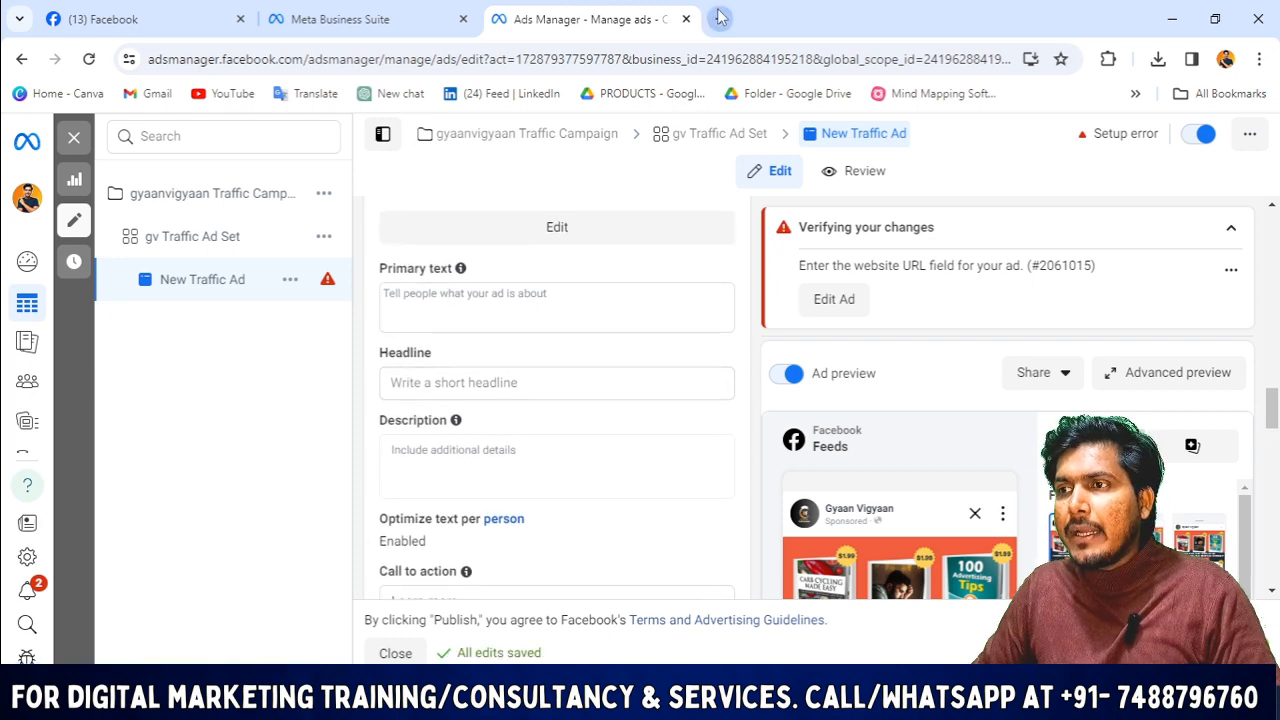
{"action": "left_click", "coordinate": [419, 298]}
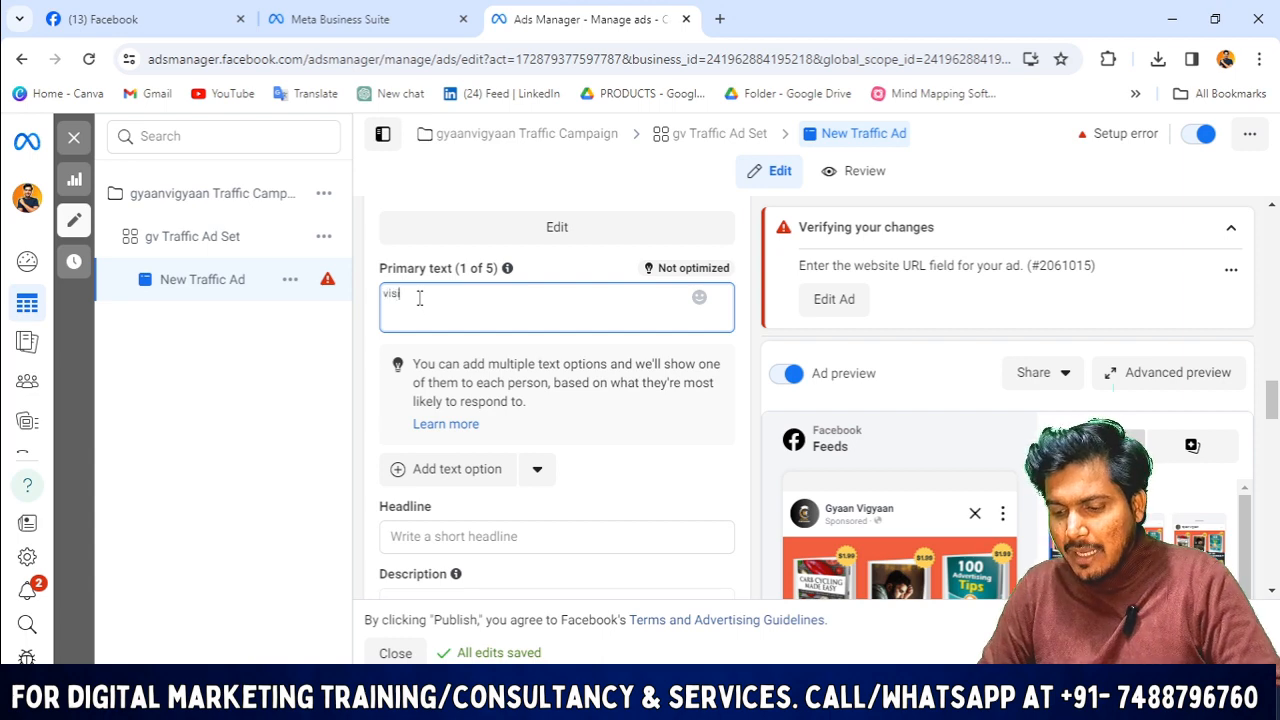
{"action": "type", "text": "visit"}
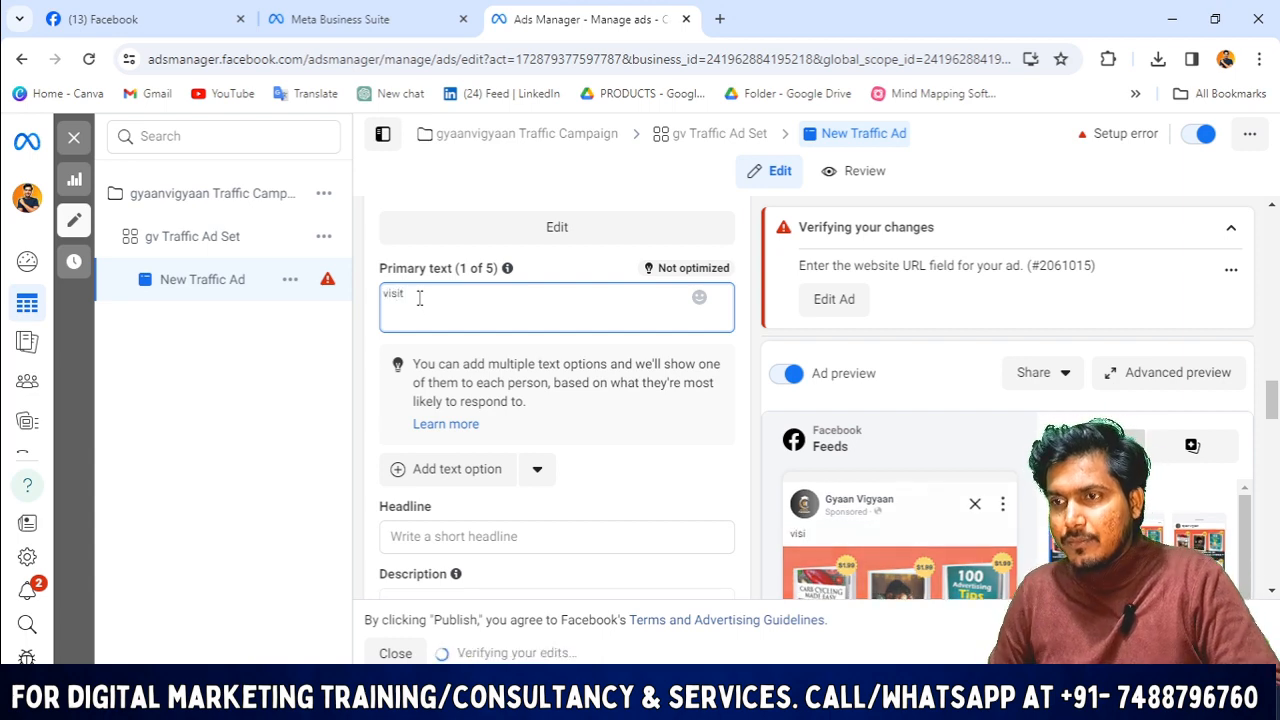
{"action": "type", "text": " my website"}
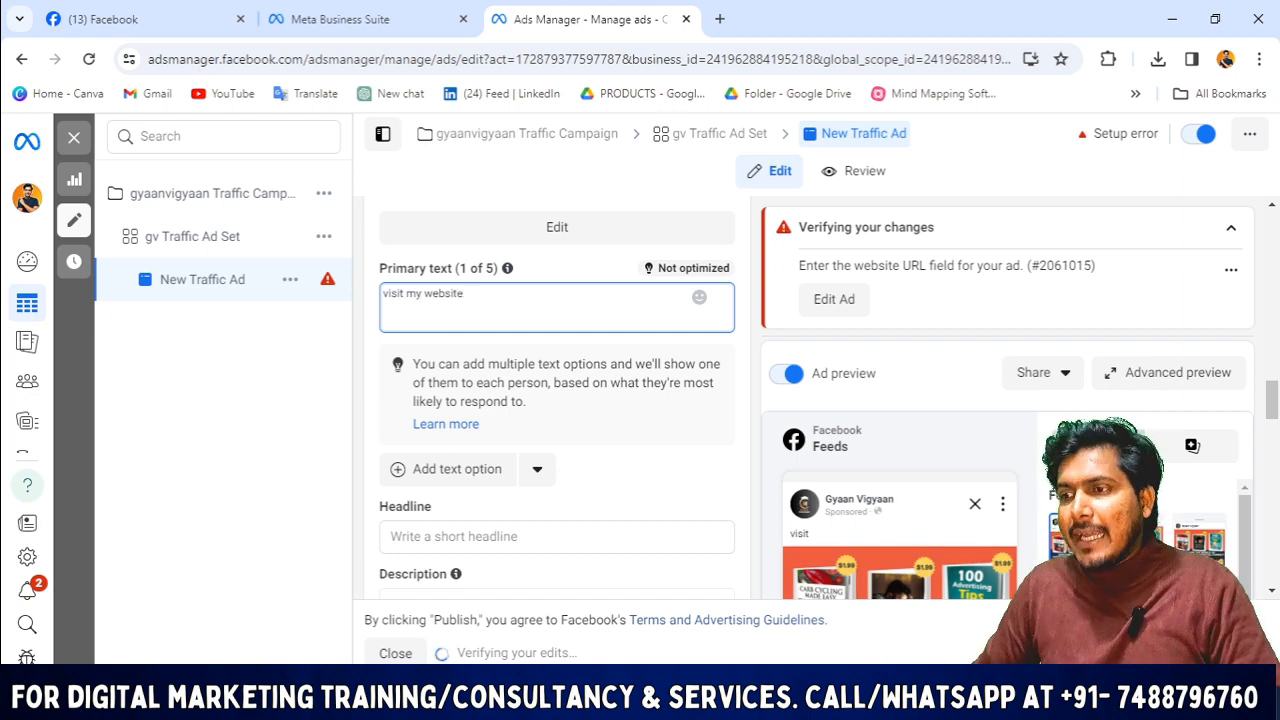
{"action": "scroll", "coordinate": [868, 540], "scroll_direction": "down", "scroll_amount": 1}
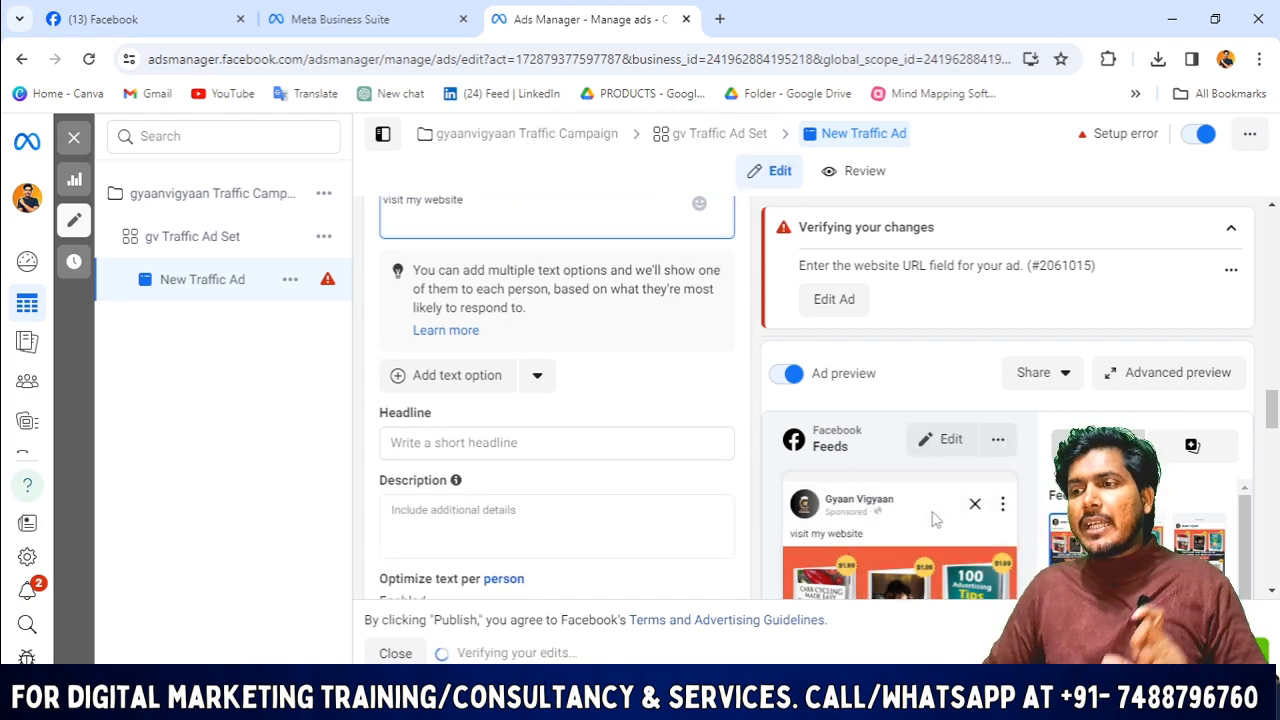
{"action": "left_click", "coordinate": [855, 540]}
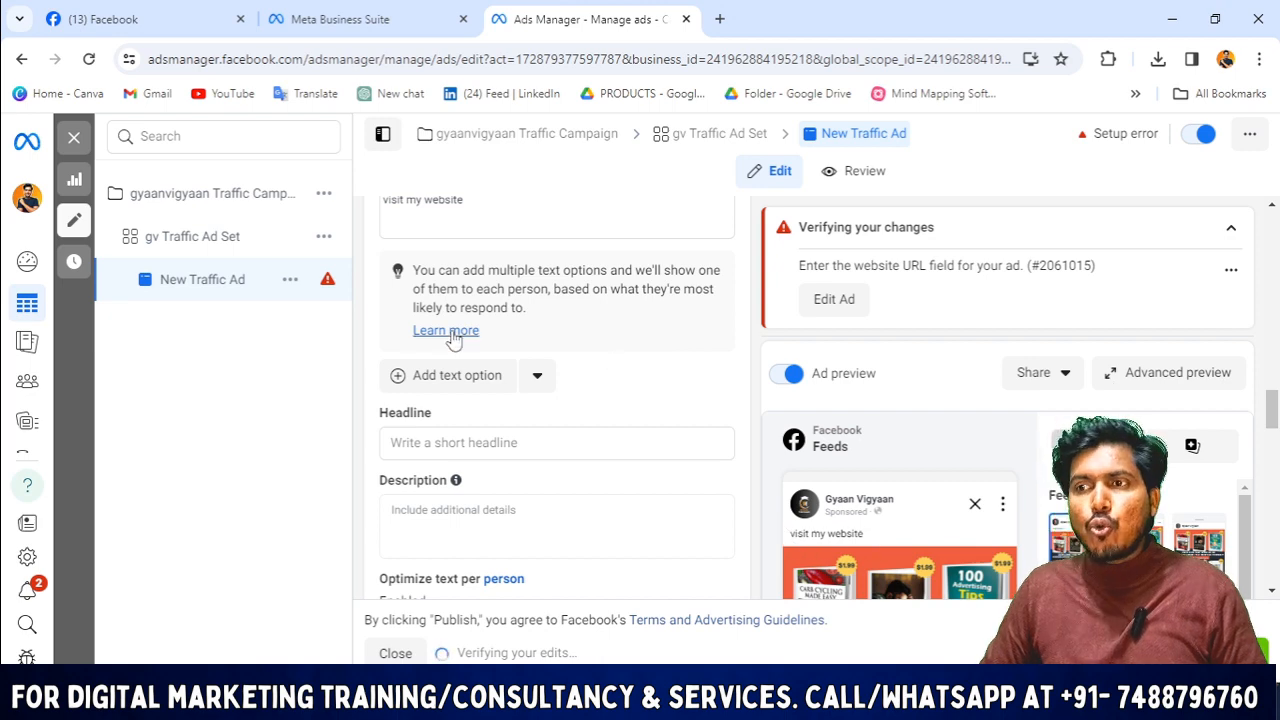
- Fill in the ad's description with the ebook text beginning "Dive into the world of knowledge at GyaanVigyaan!" and ending "Join the digital reading revolution today!"
{"action": "scroll", "coordinate": [455, 340], "scroll_direction": "up", "scroll_amount": 2}
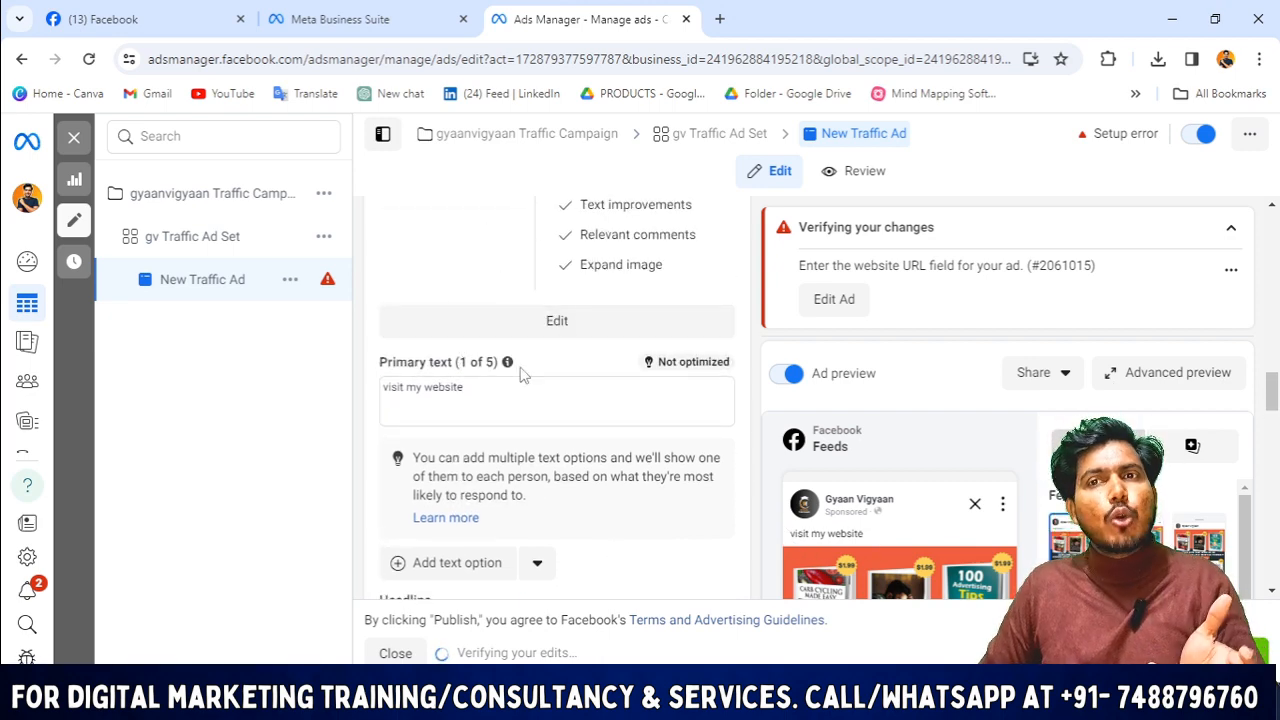
{"action": "scroll", "coordinate": [520, 374], "scroll_direction": "down", "scroll_amount": 1}
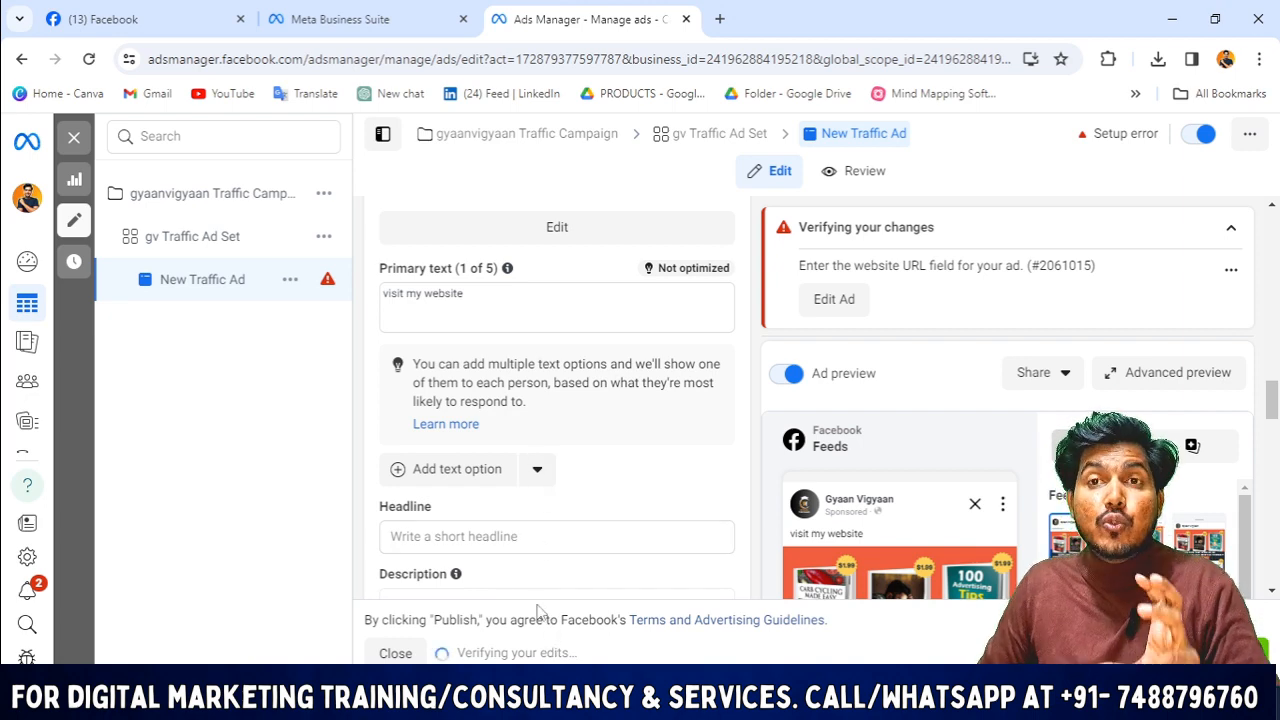
{"action": "scroll", "coordinate": [717, 249], "scroll_direction": "down", "scroll_amount": 2}
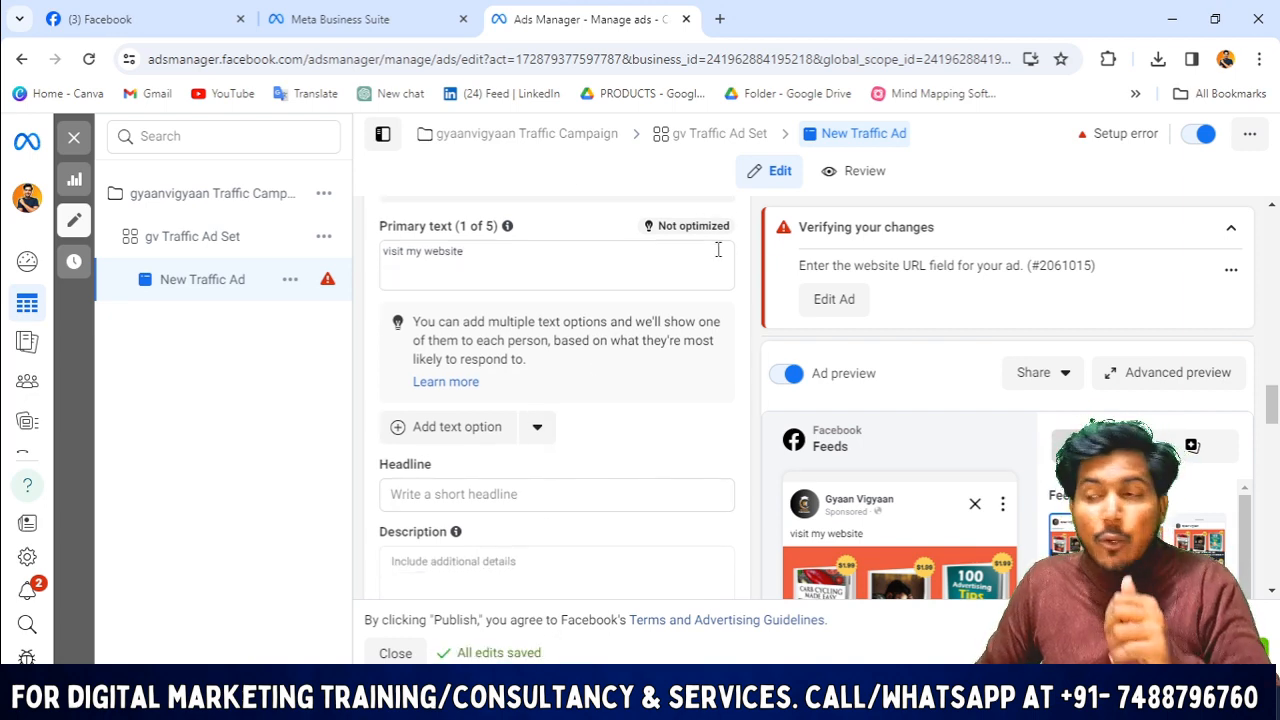
{"action": "scroll", "coordinate": [783, 411], "scroll_direction": "up", "scroll_amount": 3}
{"action": "scroll", "coordinate": [578, 430], "scroll_direction": "down", "scroll_amount": 1}
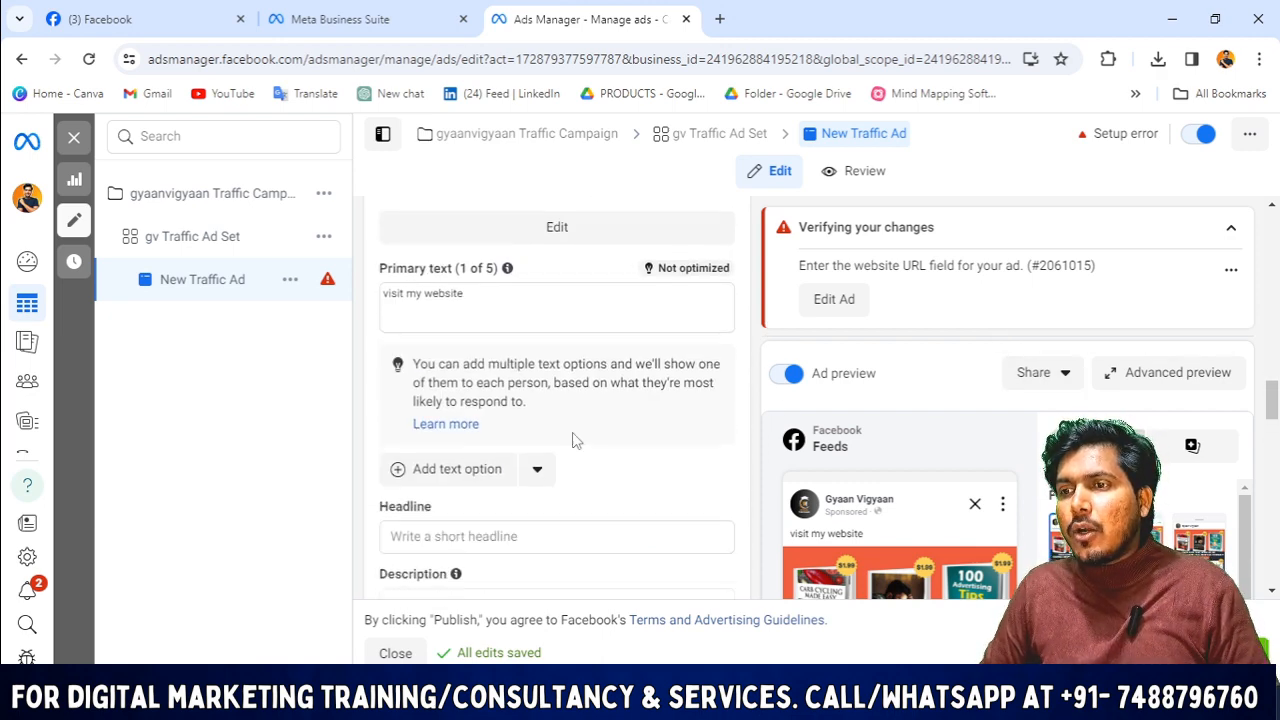
{"action": "scroll", "coordinate": [575, 435], "scroll_direction": "up", "scroll_amount": 3}
{"action": "scroll", "coordinate": [573, 455], "scroll_direction": "down", "scroll_amount": 5}
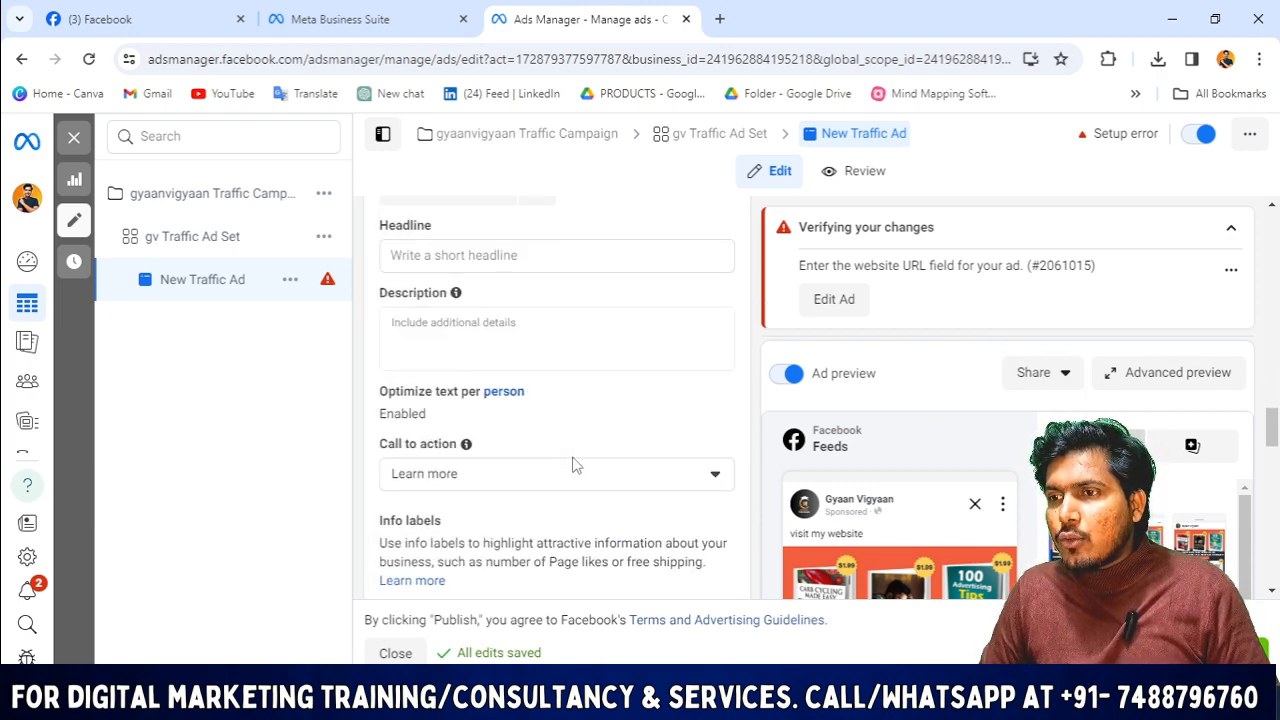
{"action": "left_click", "coordinate": [440, 339]}
{"action": "type", "text": "Dive into the world of knowledge at GyaanVigyaan! Discover and download eBooks/PDFs on a wide range of topics, all in one place.  Expand your horizons, one page at a time. Join the digital reading revolution today!"}
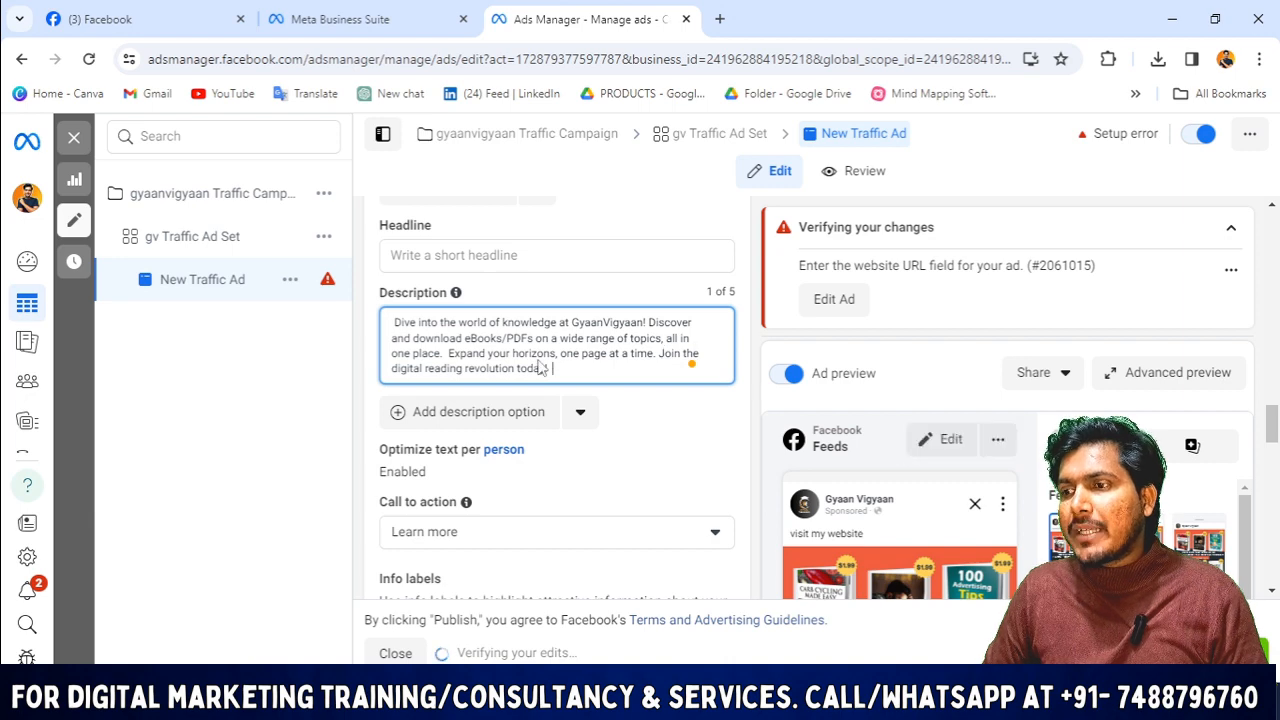
- Replace the ad's primary text with Word's "Welcome to GyaanVigyaan - Your Digital Knowledge Hub" and "Explore the world of knowledge in a digital format!" lines
{"action": "scroll", "coordinate": [951, 471], "scroll_direction": "down", "scroll_amount": 6}
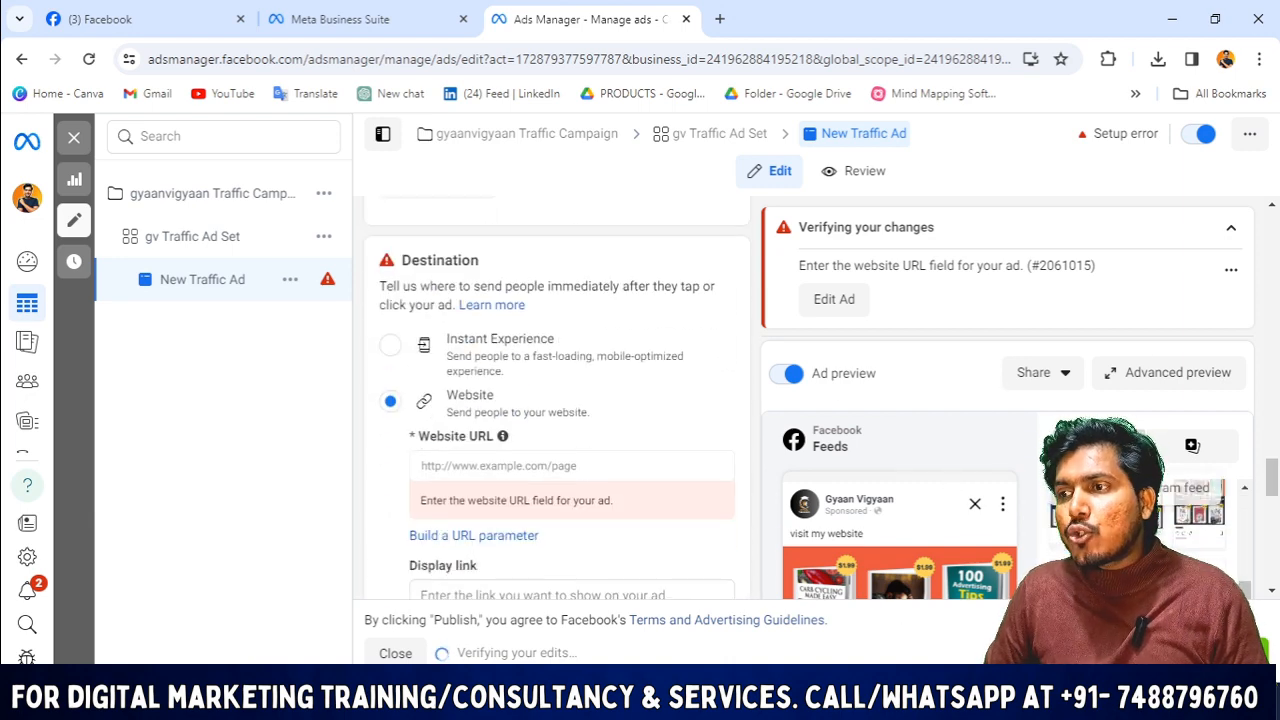
{"action": "scroll", "coordinate": [989, 484], "scroll_direction": "down", "scroll_amount": 5}
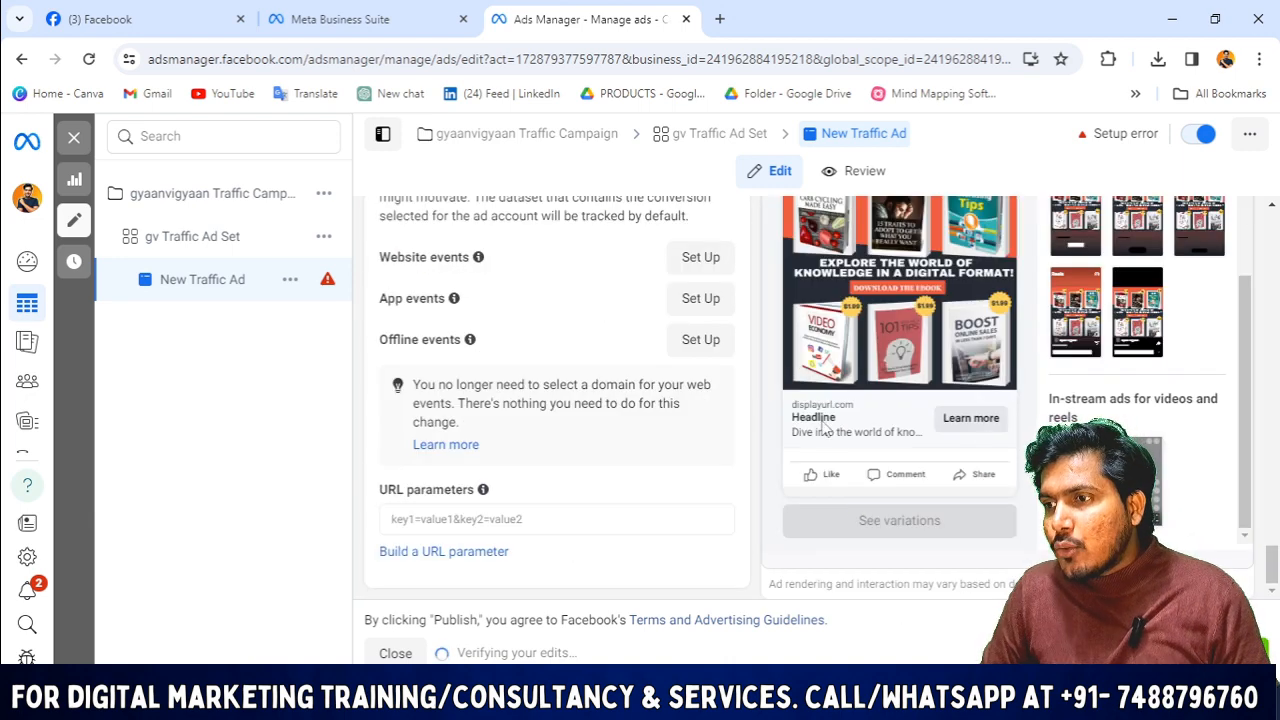
{"action": "scroll", "coordinate": [830, 432], "scroll_direction": "up", "scroll_amount": 8}
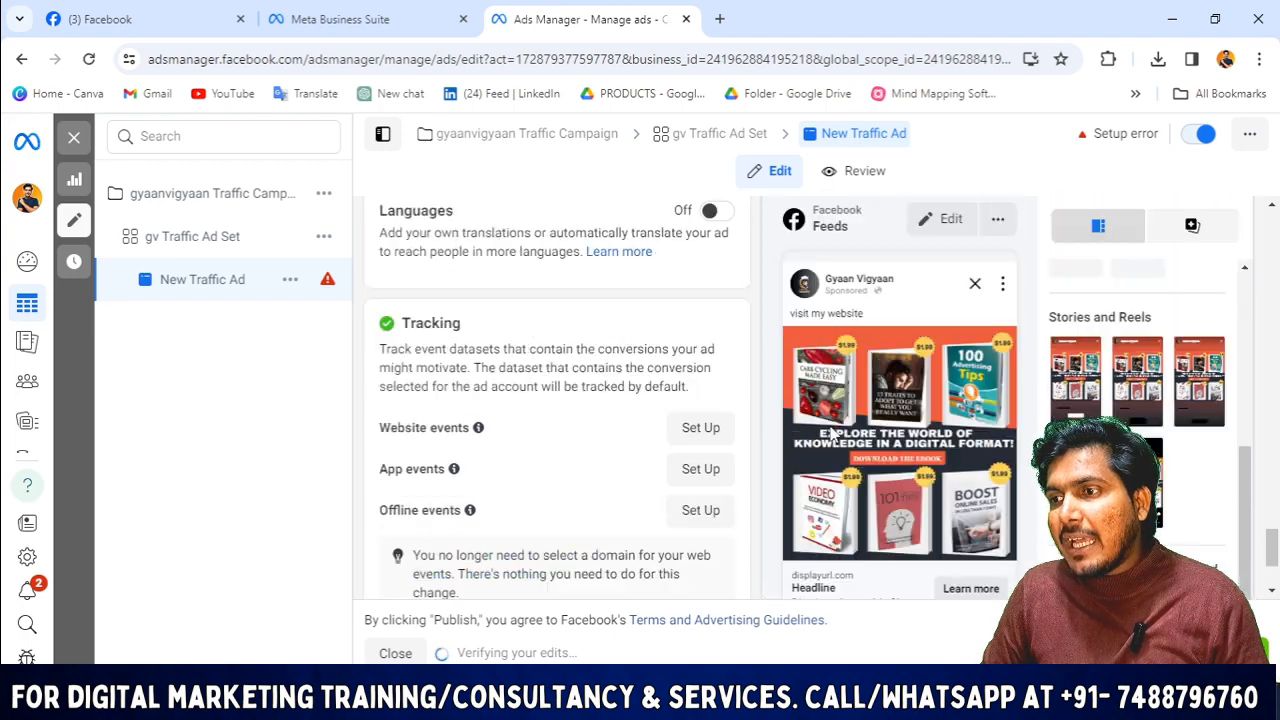
{"action": "scroll", "coordinate": [588, 418], "scroll_direction": "up", "scroll_amount": 6}
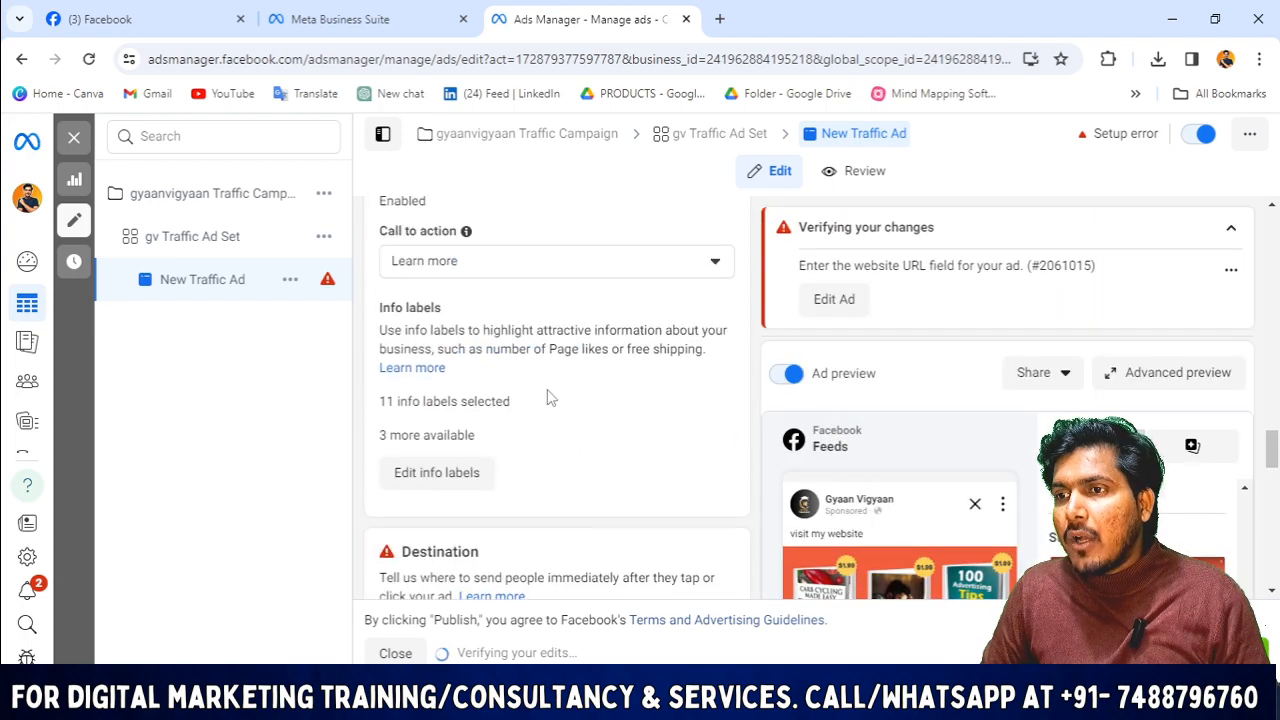
{"action": "left_click", "coordinate": [506, 400]}
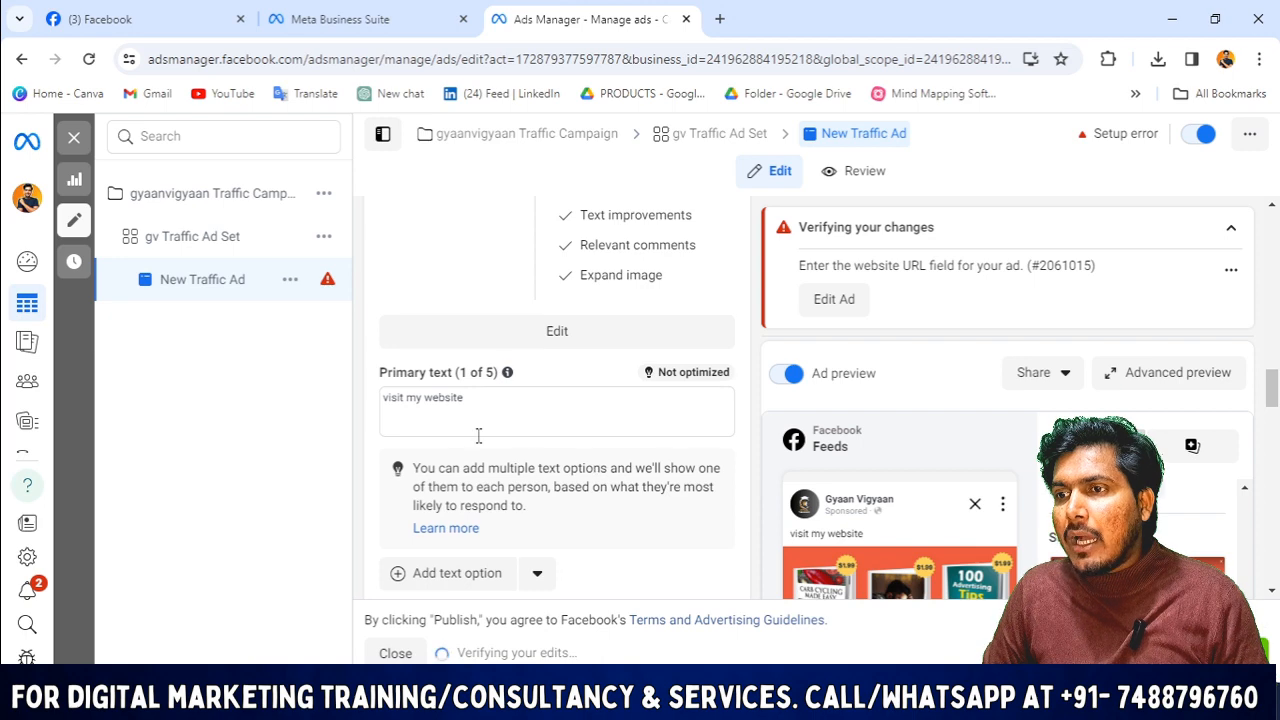
{"action": "key", "text": "ctrl+a"}
{"action": "key", "text": "BackSpace"}
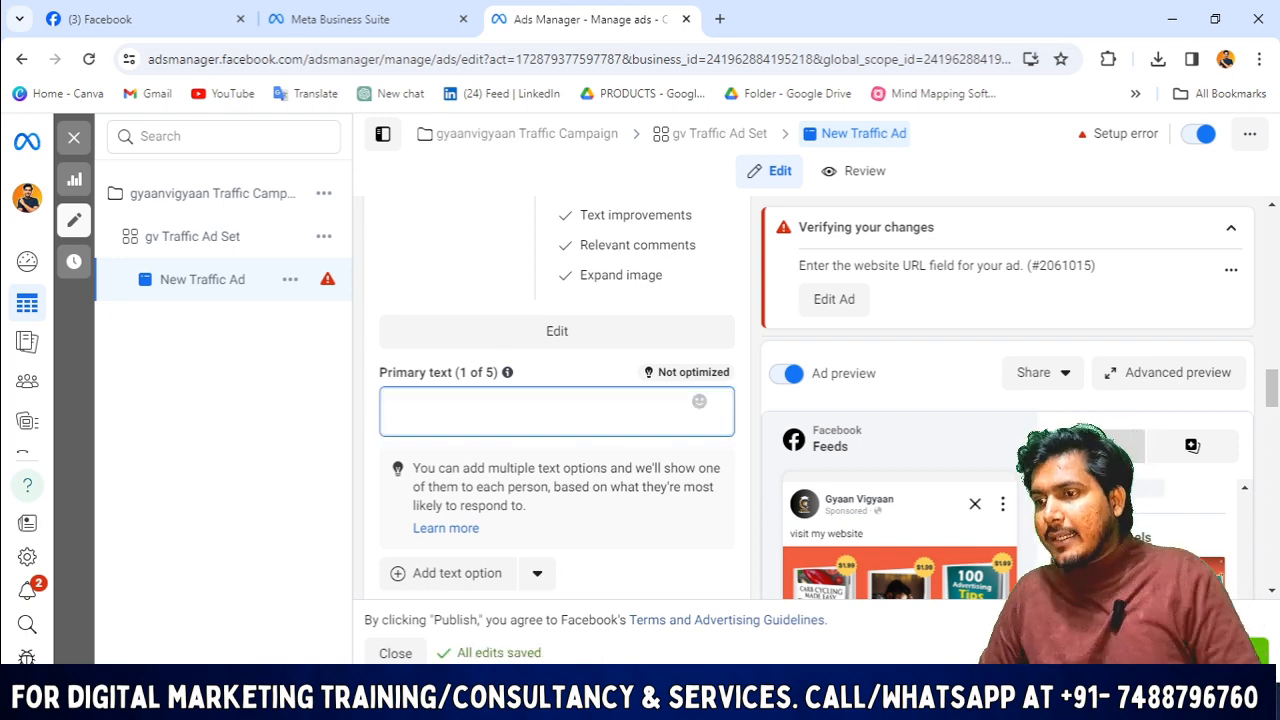
{"action": "key", "text": "alt+Tab"}
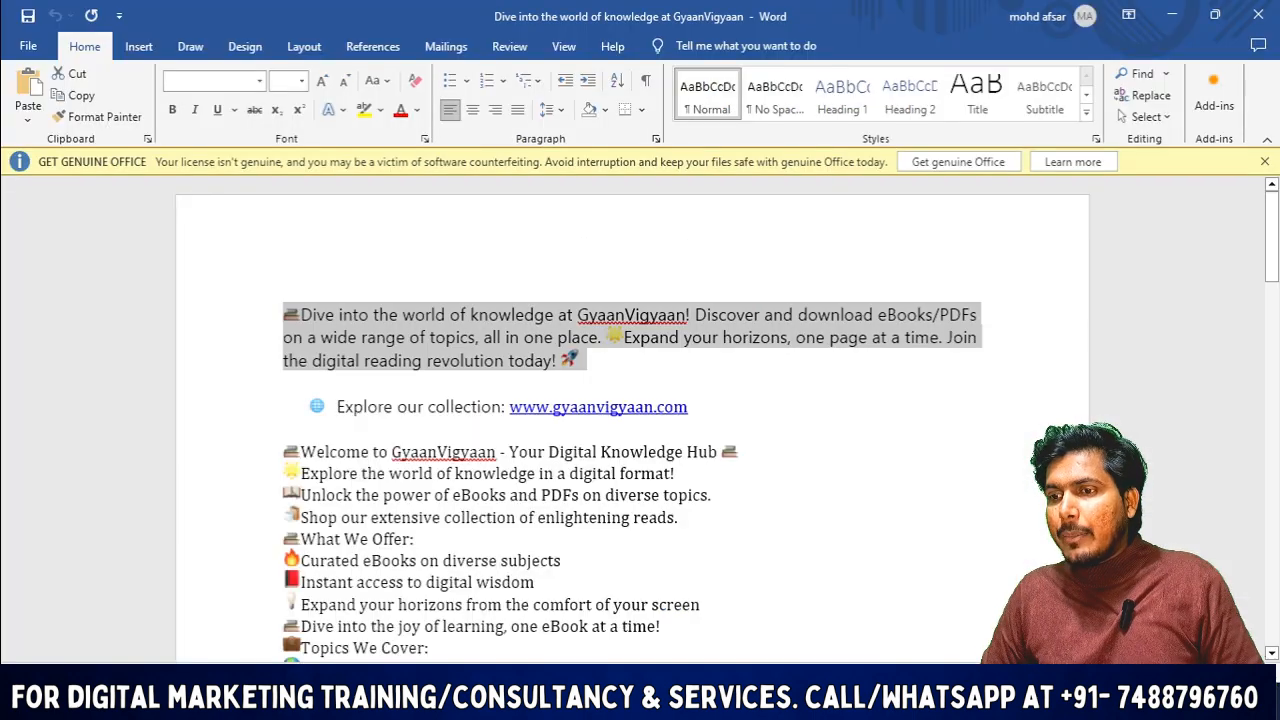
{"action": "left_click", "coordinate": [353, 410]}
{"action": "left_click_drag", "start_coordinate": [726, 470], "coordinate": [263, 454]}
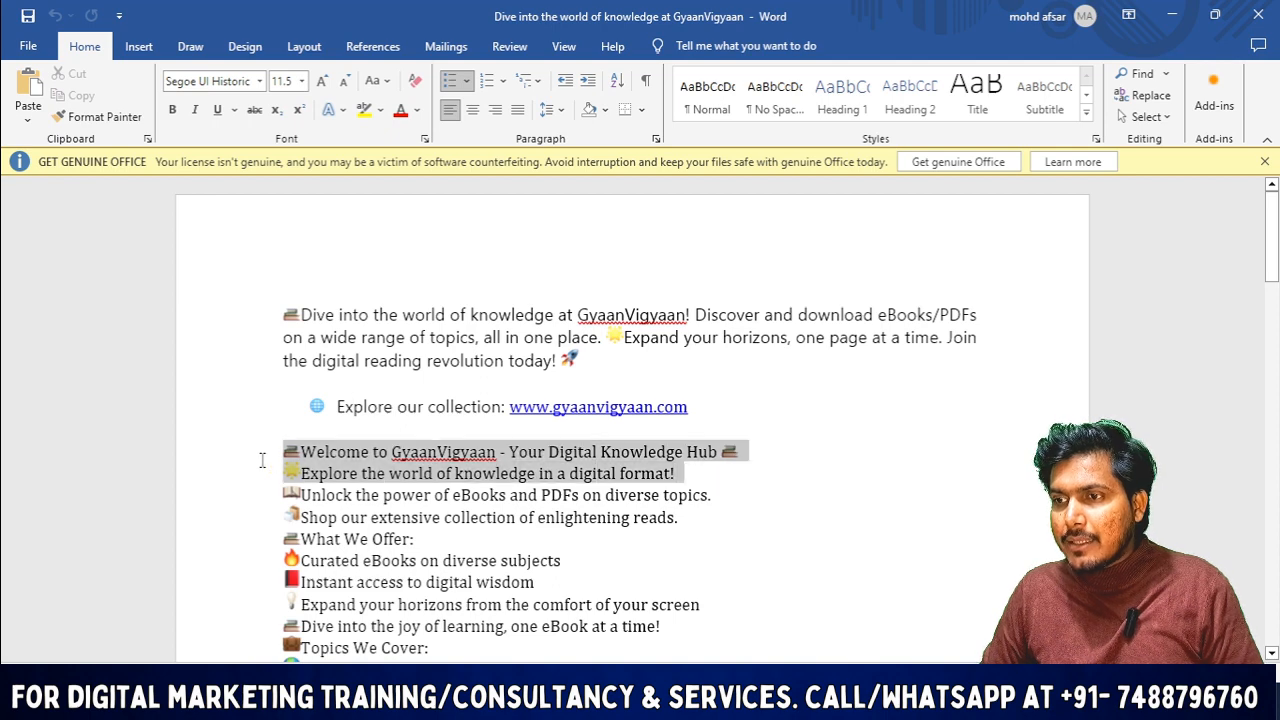
{"action": "key", "text": "alt+Tab"}
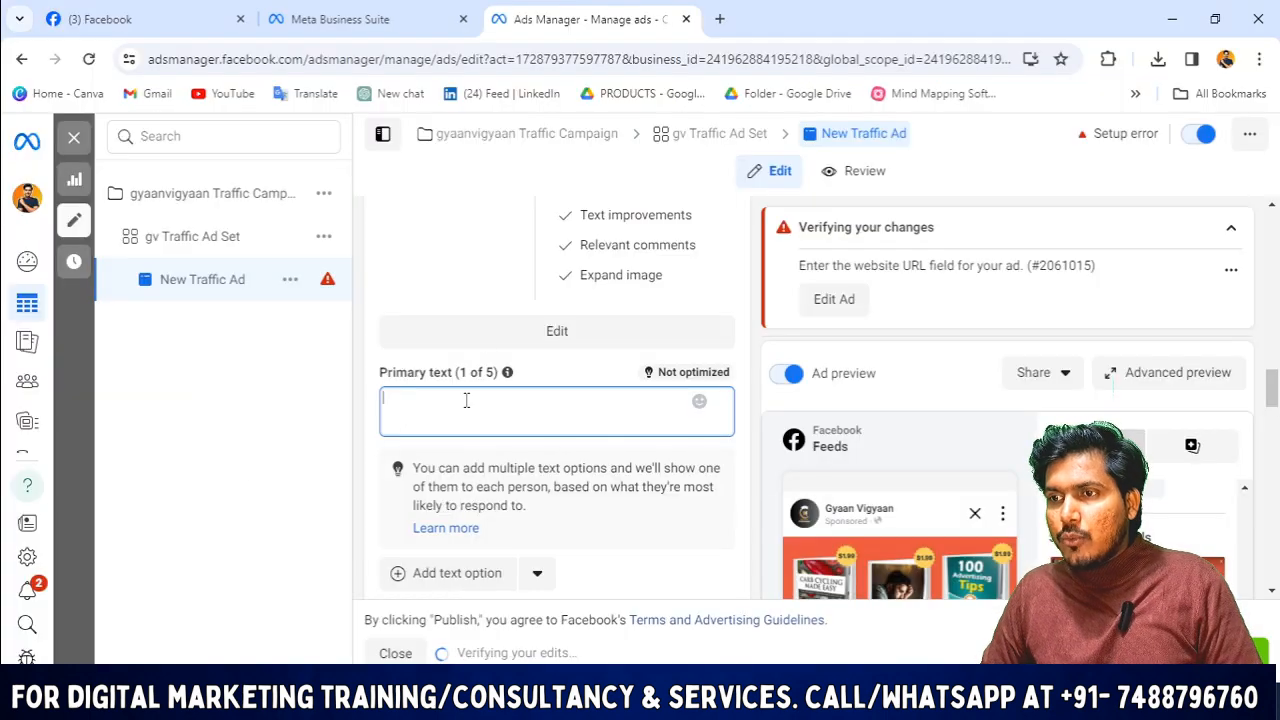
{"action": "type", "text": "Welcome to GyaanVigyaan - Your Digital Knowledge Hub\\nExplore the world of knowledge in a digital format!"}
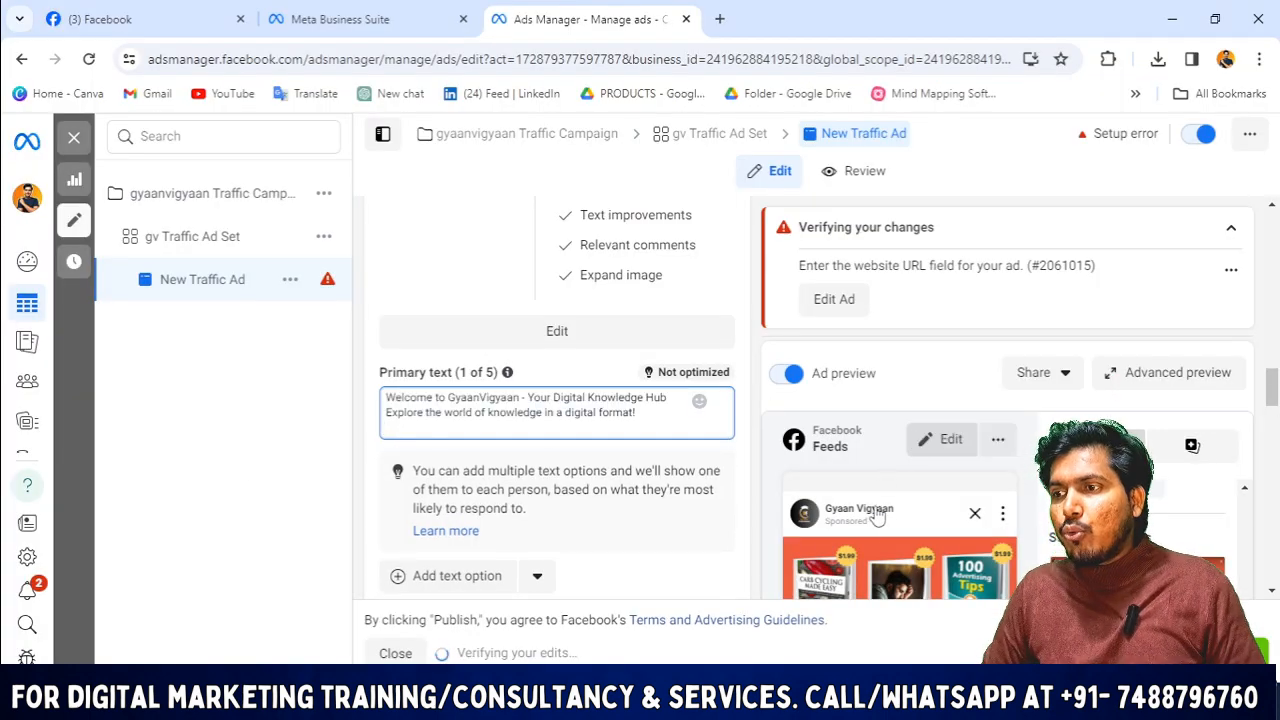
- Check the new primary text in the Facebook Feeds preview and look over the headline, description and call-to-action fields
{"action": "scroll", "coordinate": [572, 330], "scroll_direction": "down", "scroll_amount": 1}
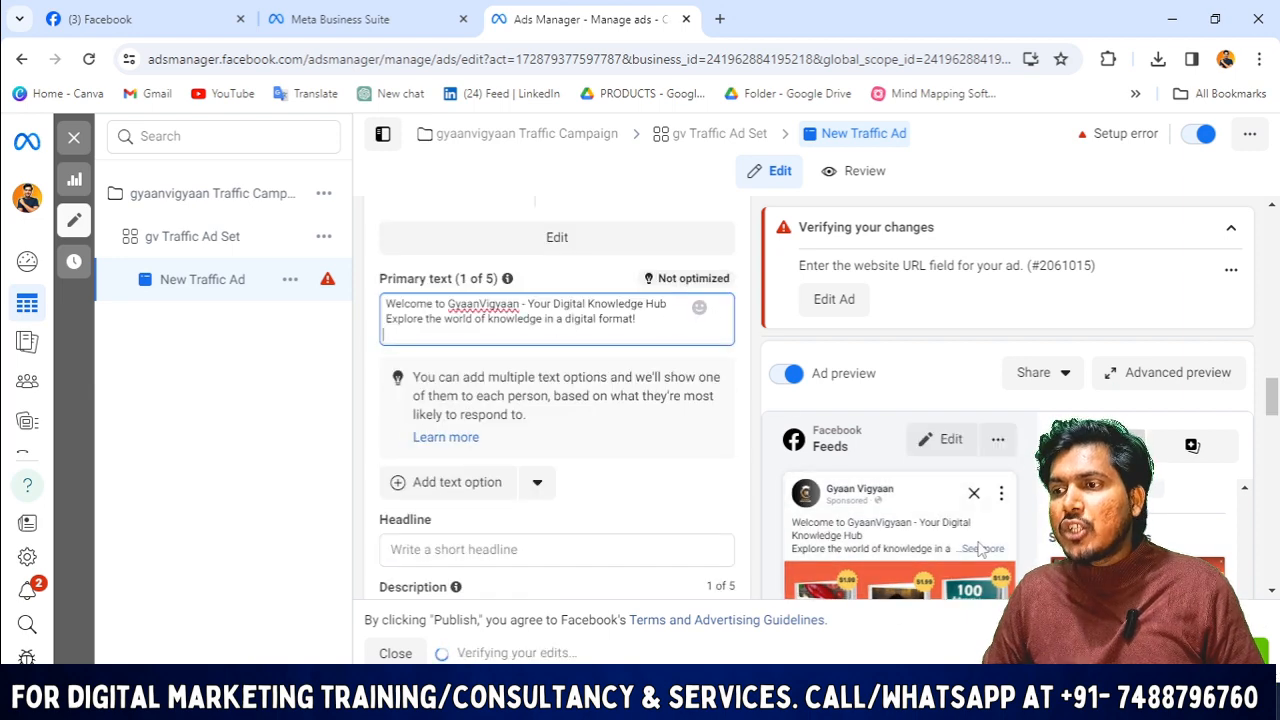
{"action": "scroll", "coordinate": [986, 545], "scroll_direction": "down", "scroll_amount": 1}
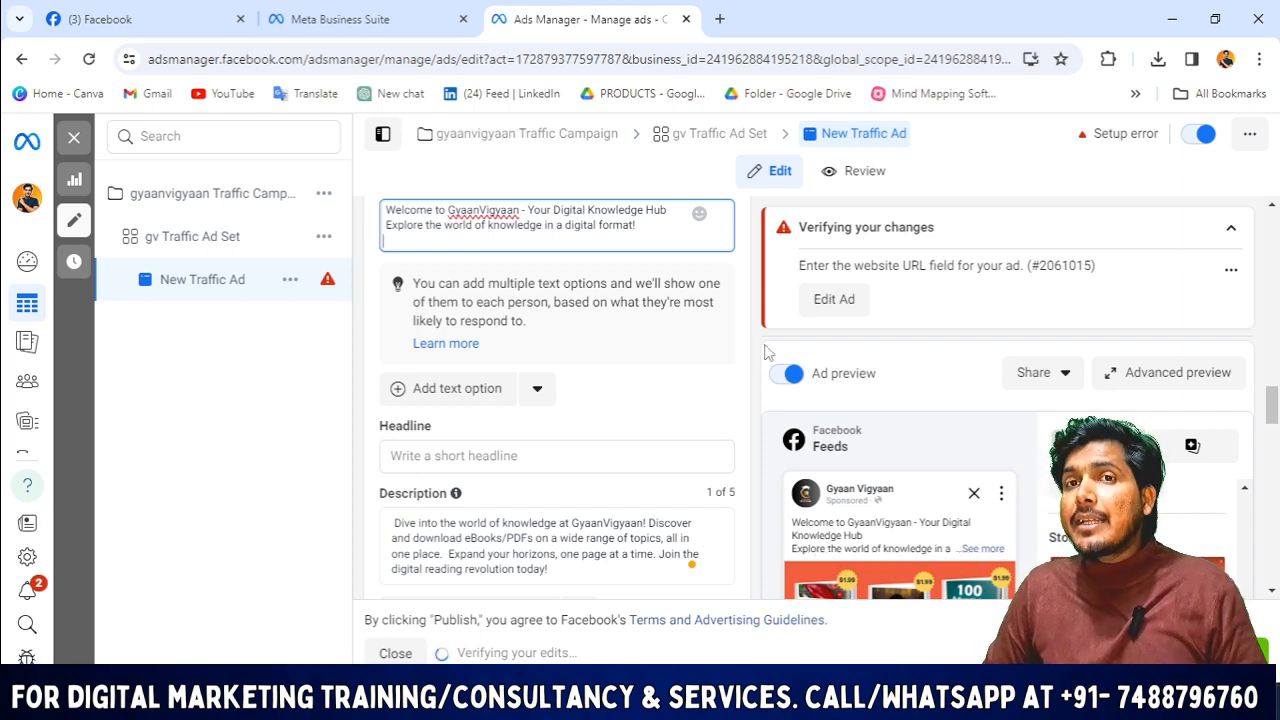
{"action": "scroll", "coordinate": [478, 284], "scroll_direction": "down", "scroll_amount": 5}
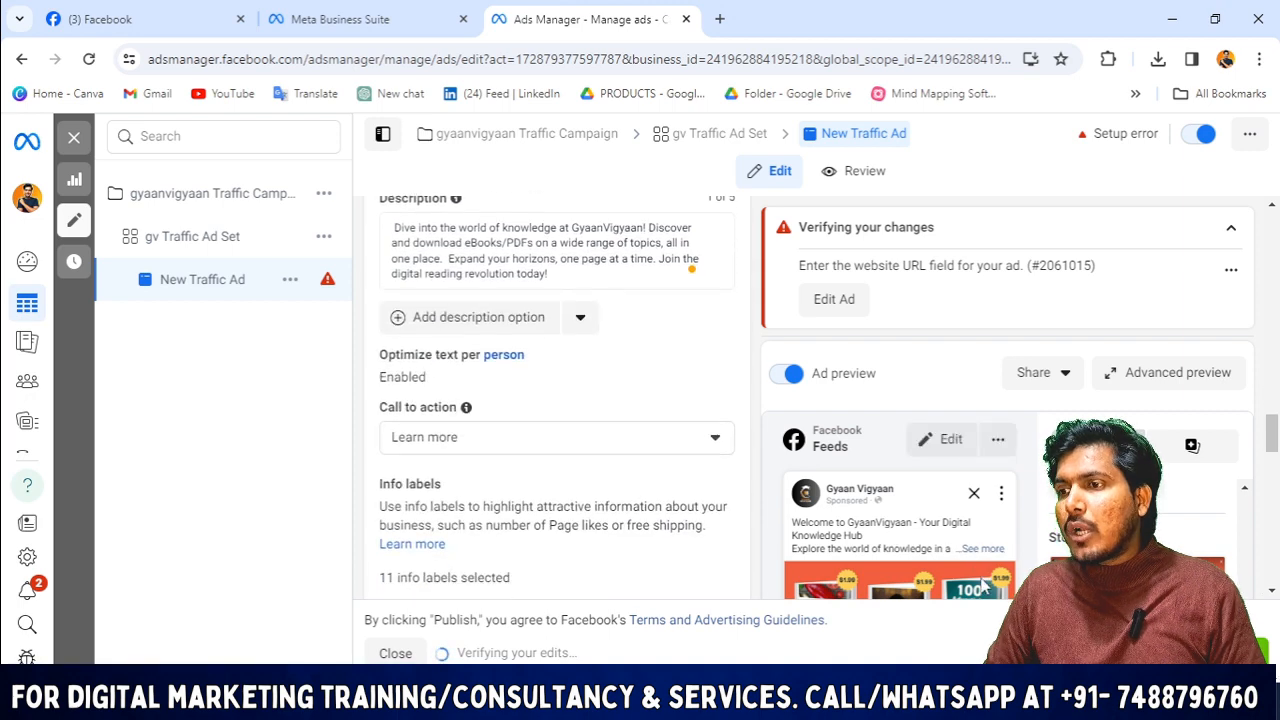
{"action": "scroll", "coordinate": [520, 296], "scroll_direction": "up", "scroll_amount": 6}
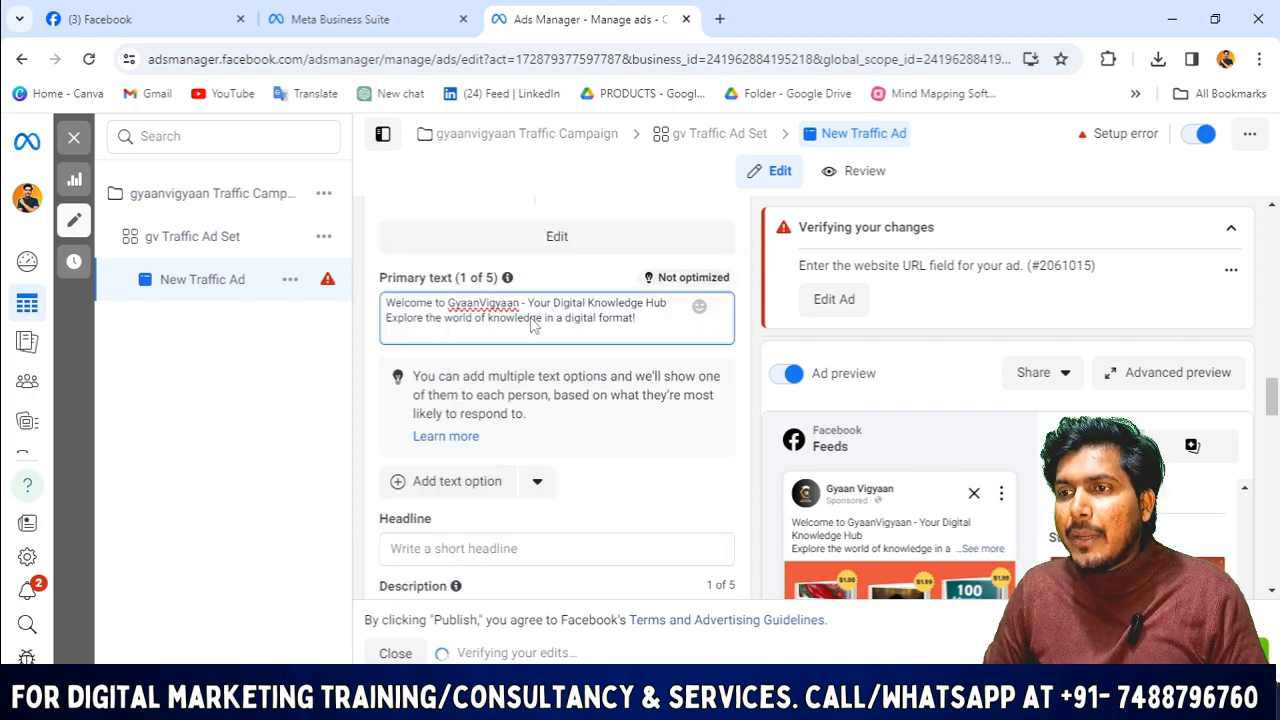
{"action": "scroll", "coordinate": [500, 388], "scroll_direction": "down", "scroll_amount": 3}
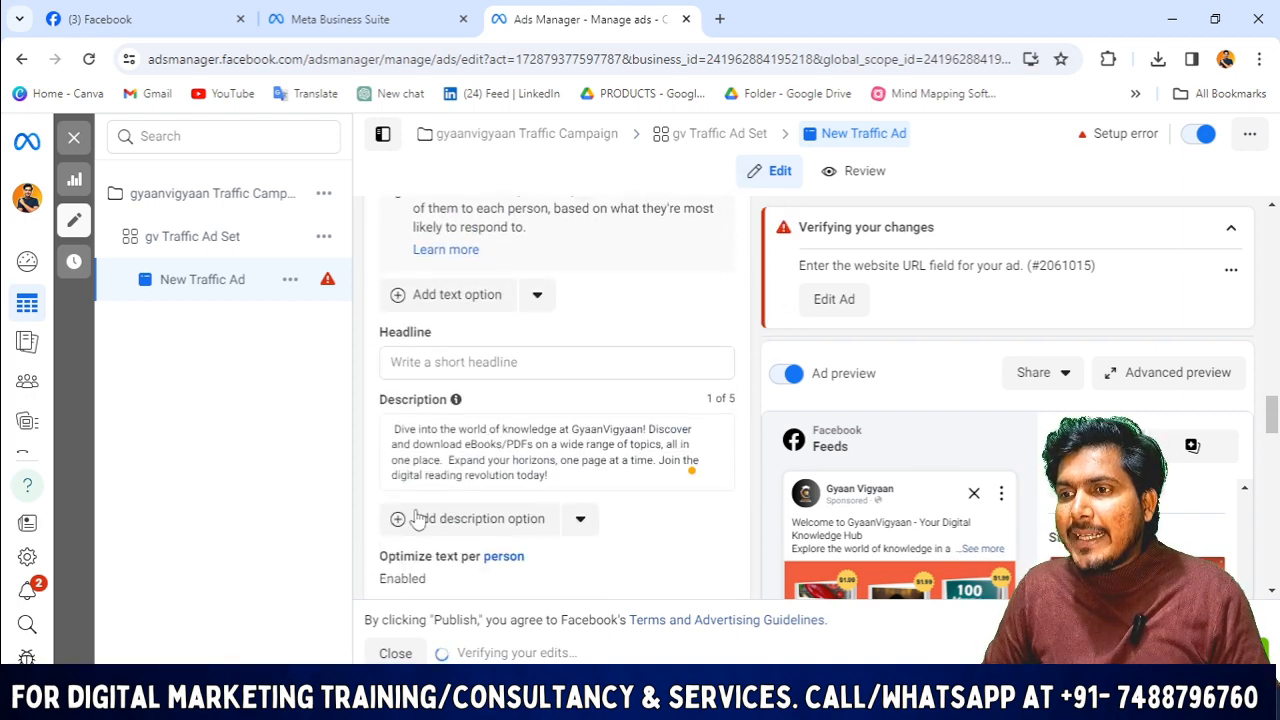
- Switch to the Word document and select the lines from "Shop our extensive collection of enlightening reads." through "Dive into the joy of learning, one eBook at a time!"
{"action": "scroll", "coordinate": [440, 385], "scroll_direction": "up", "scroll_amount": 1}
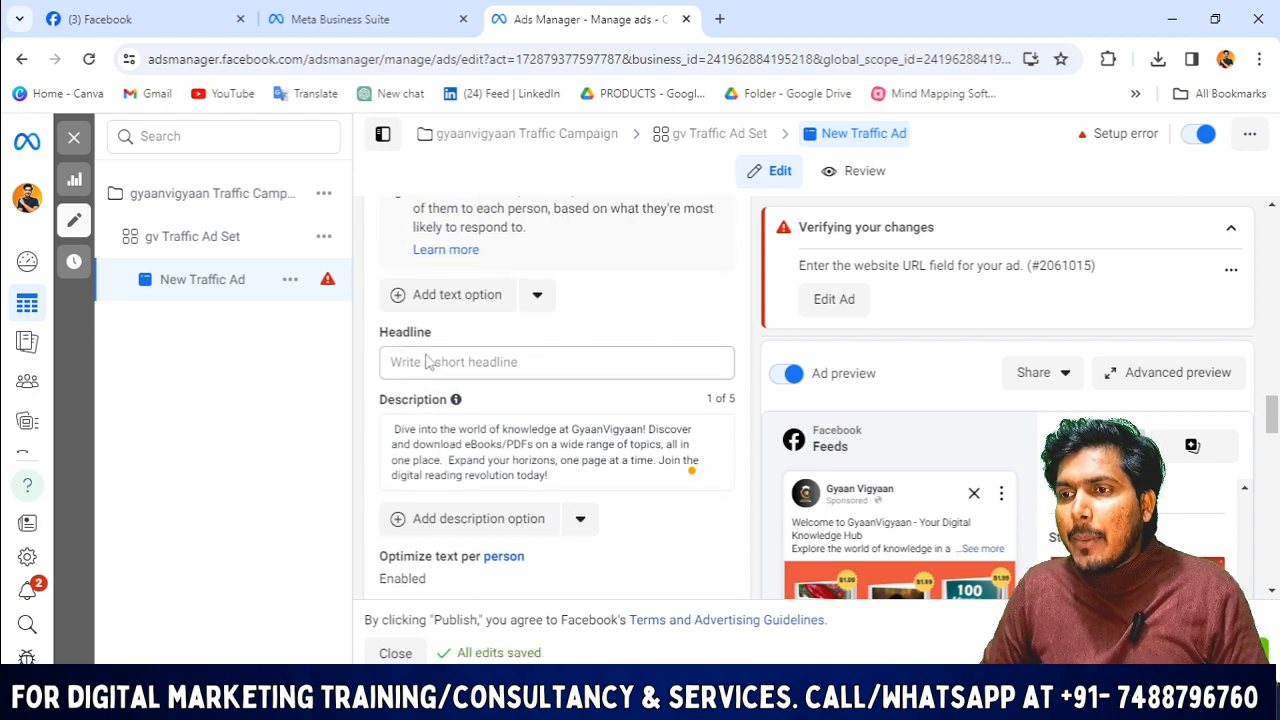
{"action": "scroll", "coordinate": [945, 535], "scroll_direction": "down", "scroll_amount": 3}
{"action": "scroll", "coordinate": [910, 545], "scroll_direction": "down", "scroll_amount": 2}
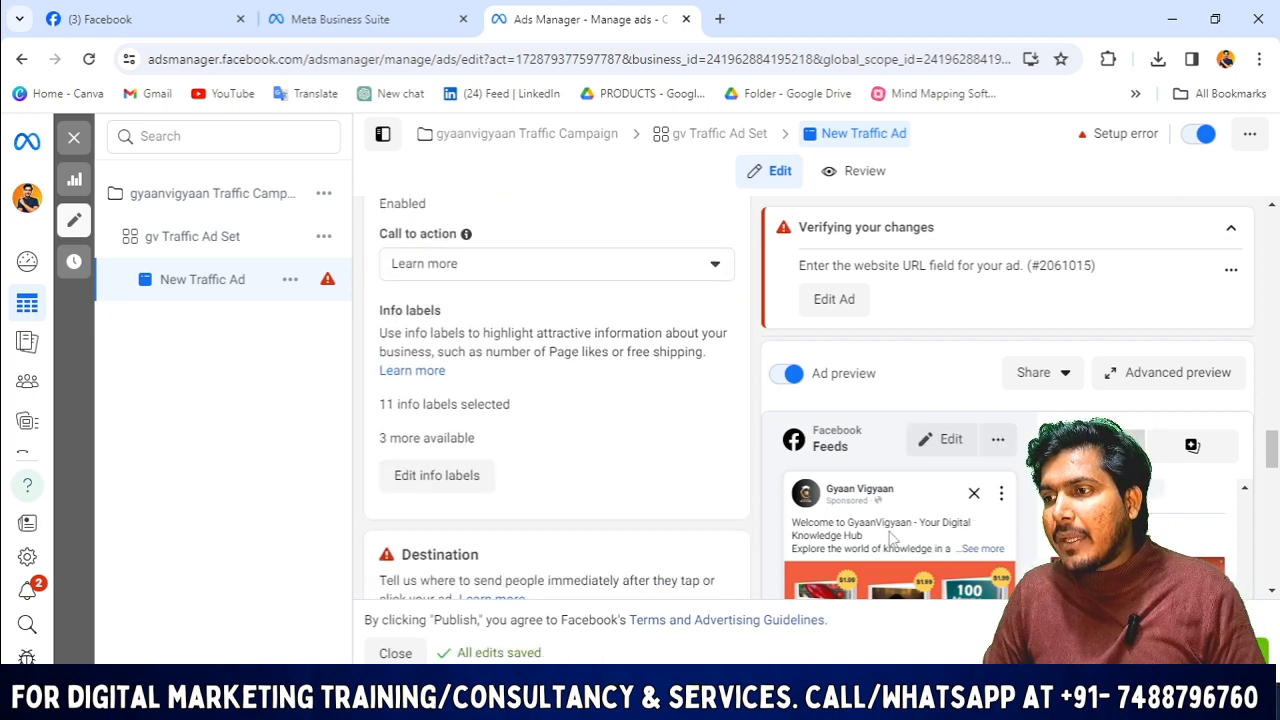
{"action": "scroll", "coordinate": [490, 310], "scroll_direction": "up", "scroll_amount": 3}
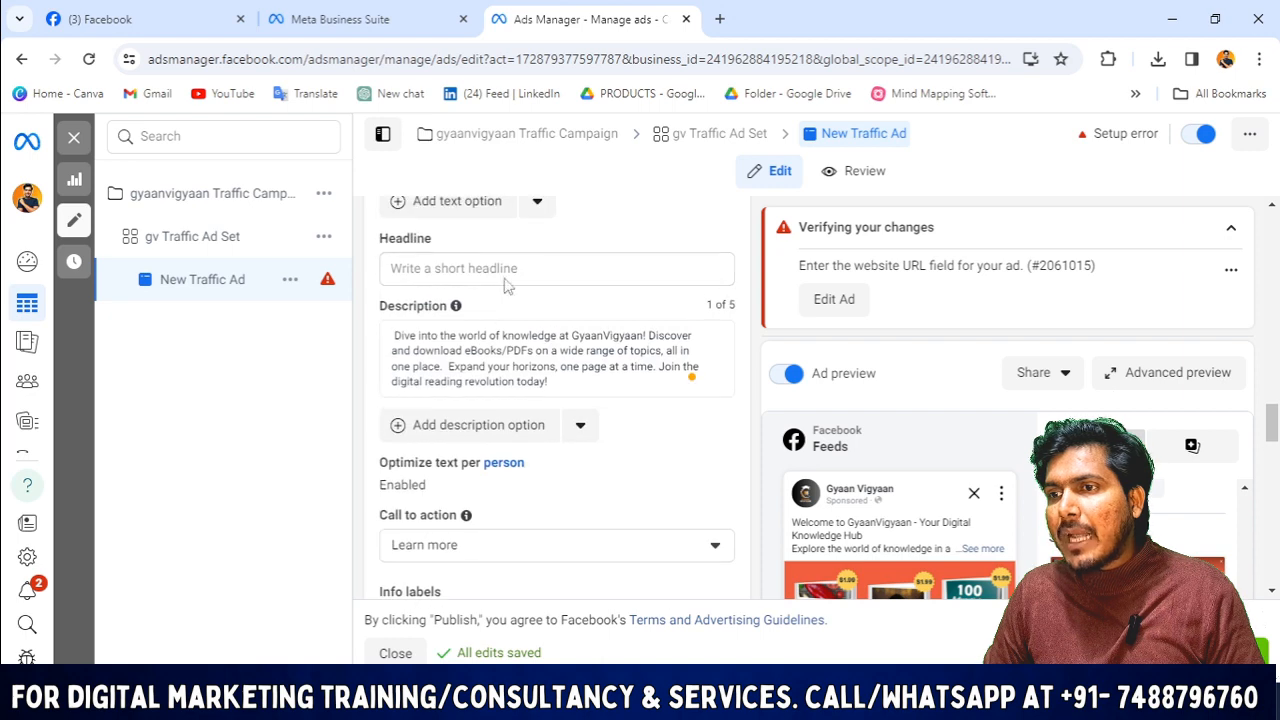
{"action": "scroll", "coordinate": [508, 290], "scroll_direction": "down", "scroll_amount": 2}
{"action": "scroll", "coordinate": [935, 550], "scroll_direction": "down", "scroll_amount": 3}
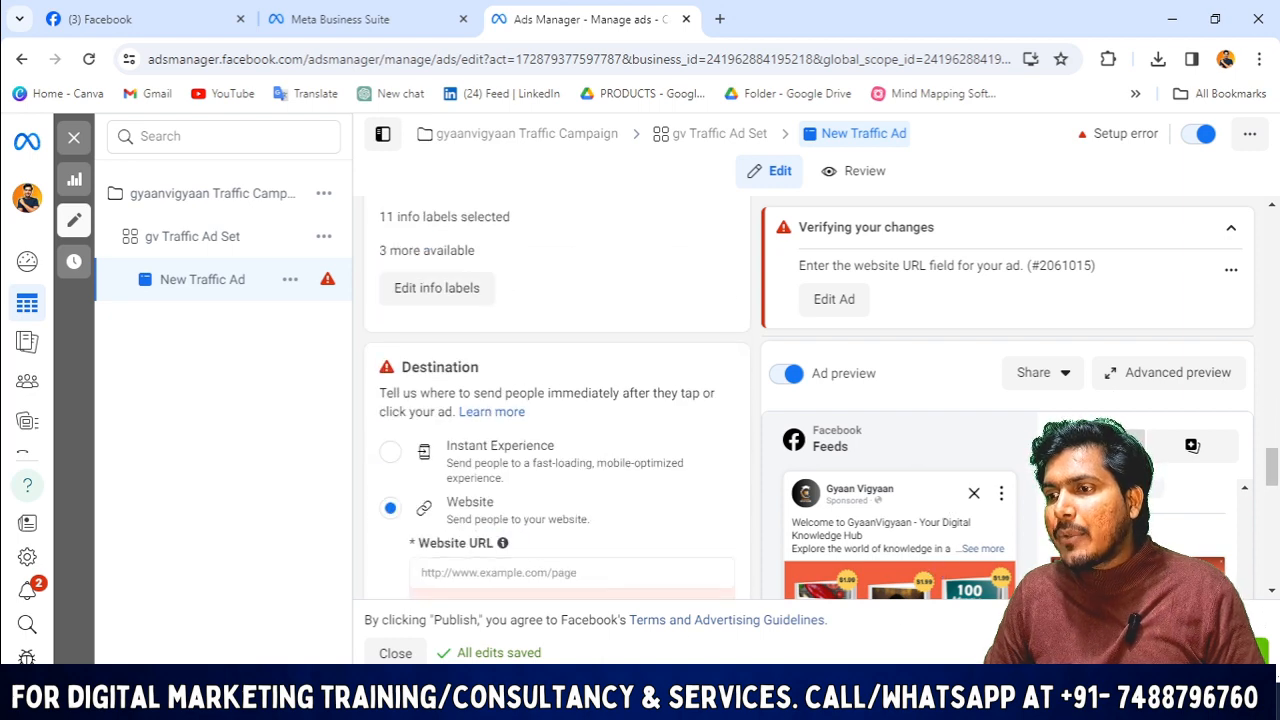
{"action": "key", "text": "alt+Tab"}
{"action": "scroll", "coordinate": [489, 422], "scroll_direction": "down", "scroll_amount": 3}
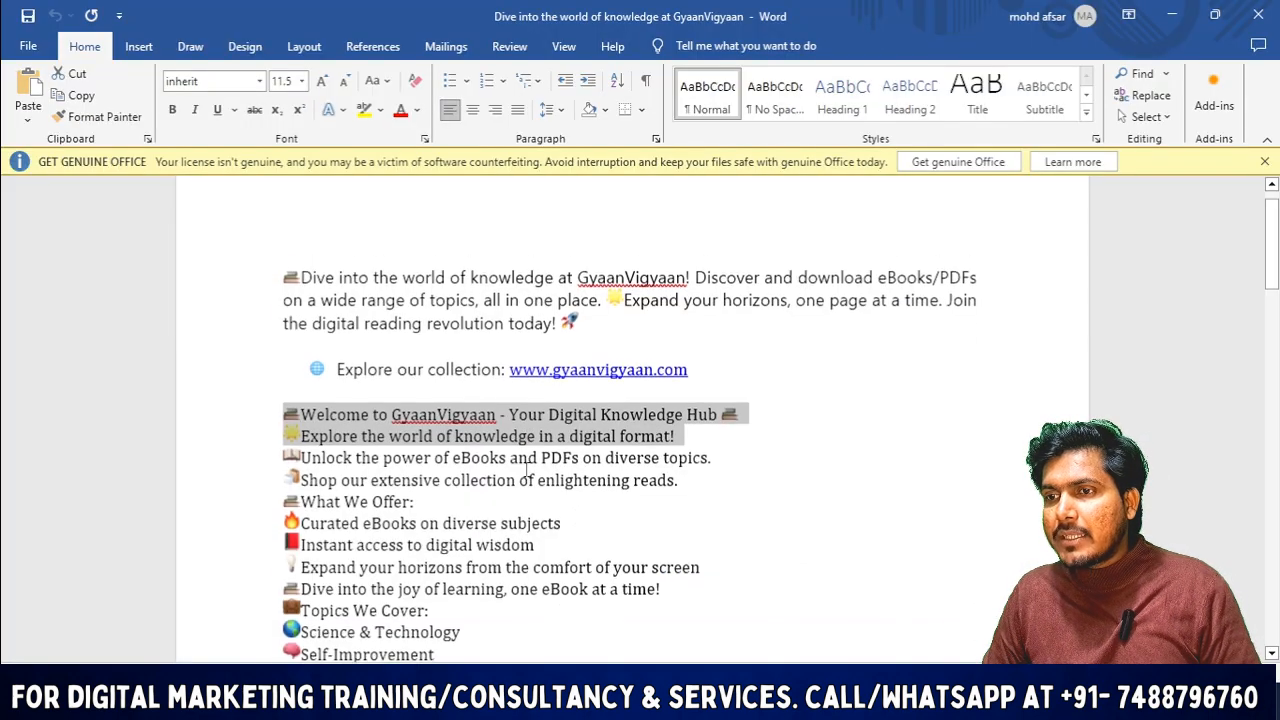
{"action": "scroll", "coordinate": [485, 605], "scroll_direction": "down", "scroll_amount": 2}
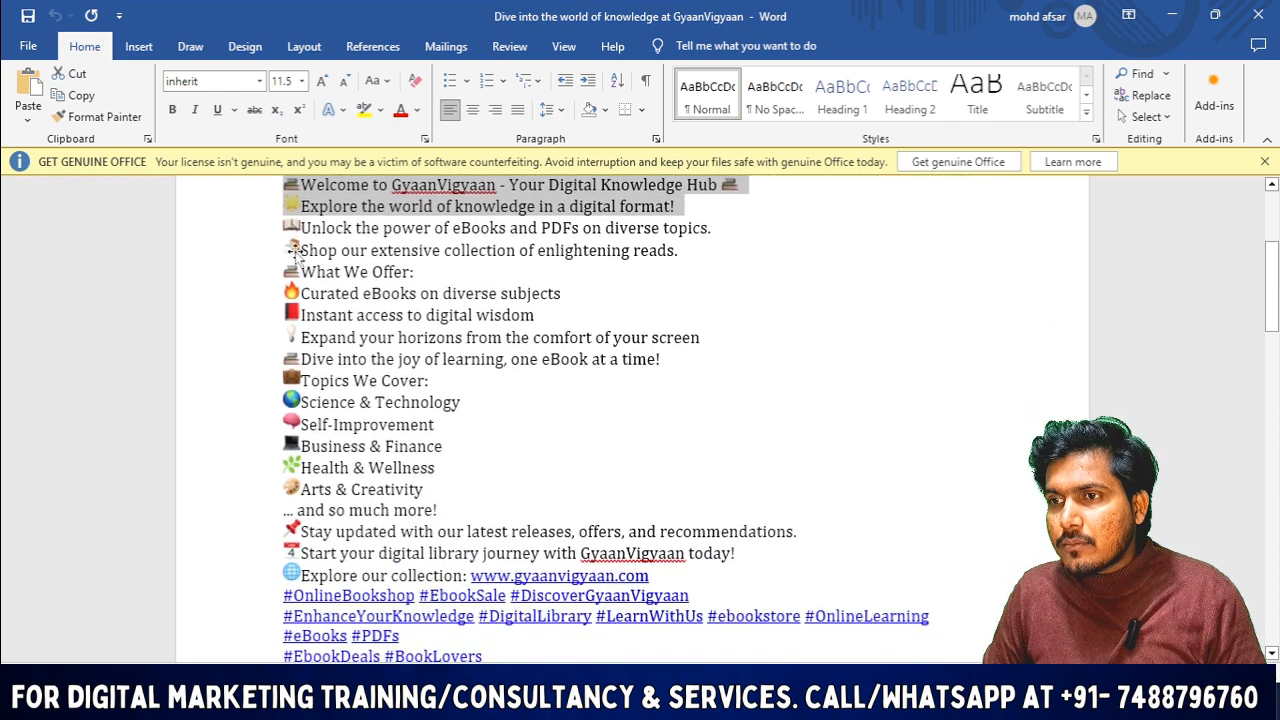
{"action": "left_click_drag", "start_coordinate": [280, 257], "coordinate": [558, 386]}
{"action": "left_click_drag", "start_coordinate": [690, 368], "coordinate": [695, 360]}
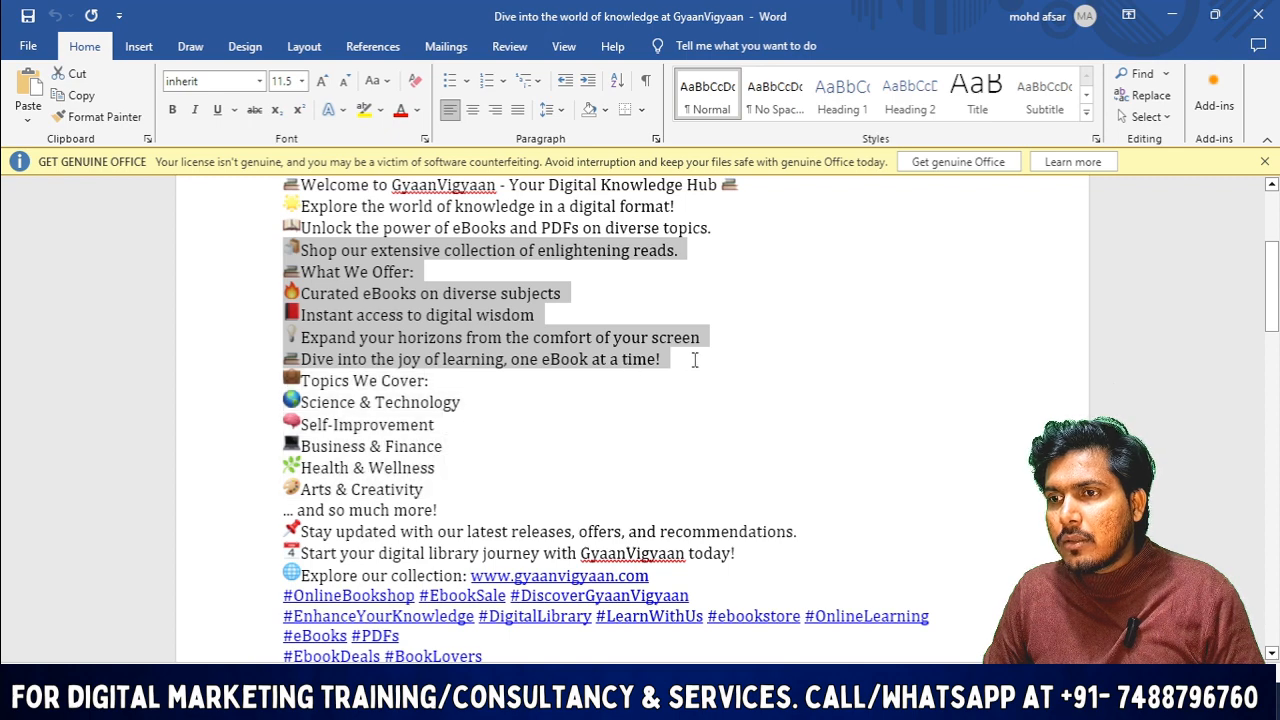
- Back in Ads Manager, fill in the ad's headline with the text selected in Word and check it in the Facebook Feeds preview
{"action": "key", "text": "alt+Tab"}
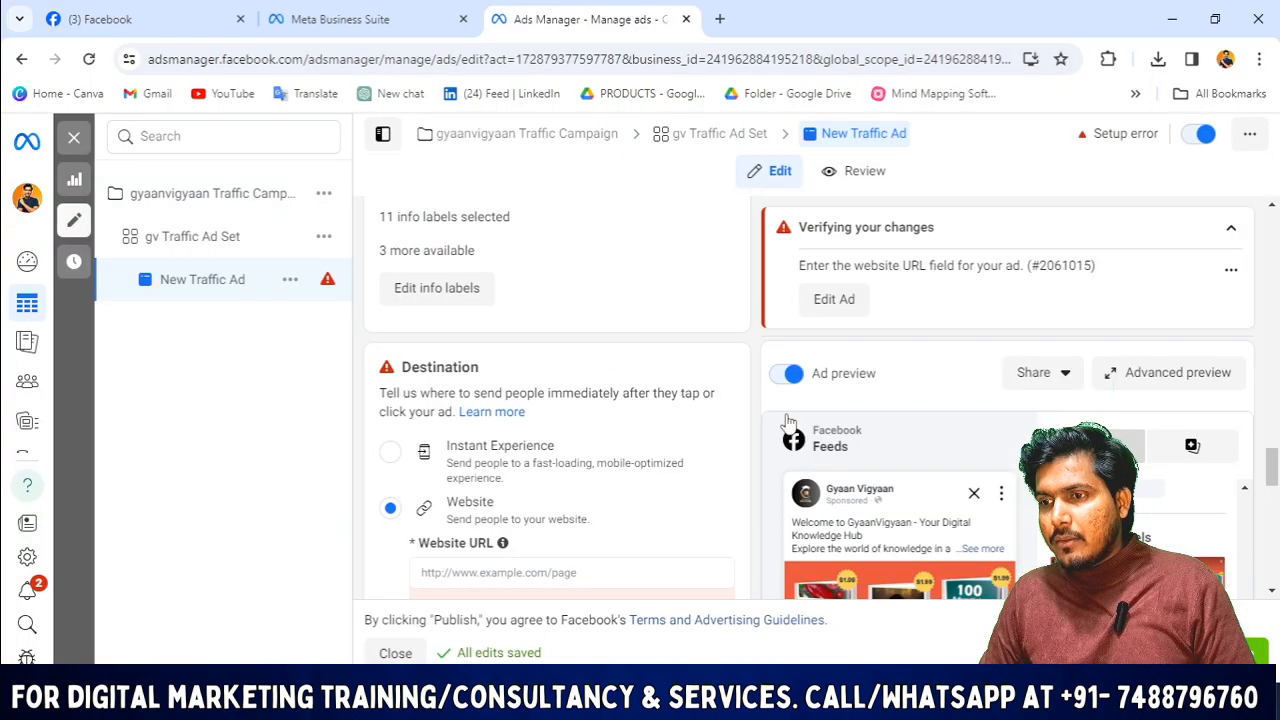
{"action": "scroll", "coordinate": [500, 525], "scroll_direction": "up", "scroll_amount": 2}
{"action": "scroll", "coordinate": [500, 450], "scroll_direction": "down", "scroll_amount": 3}
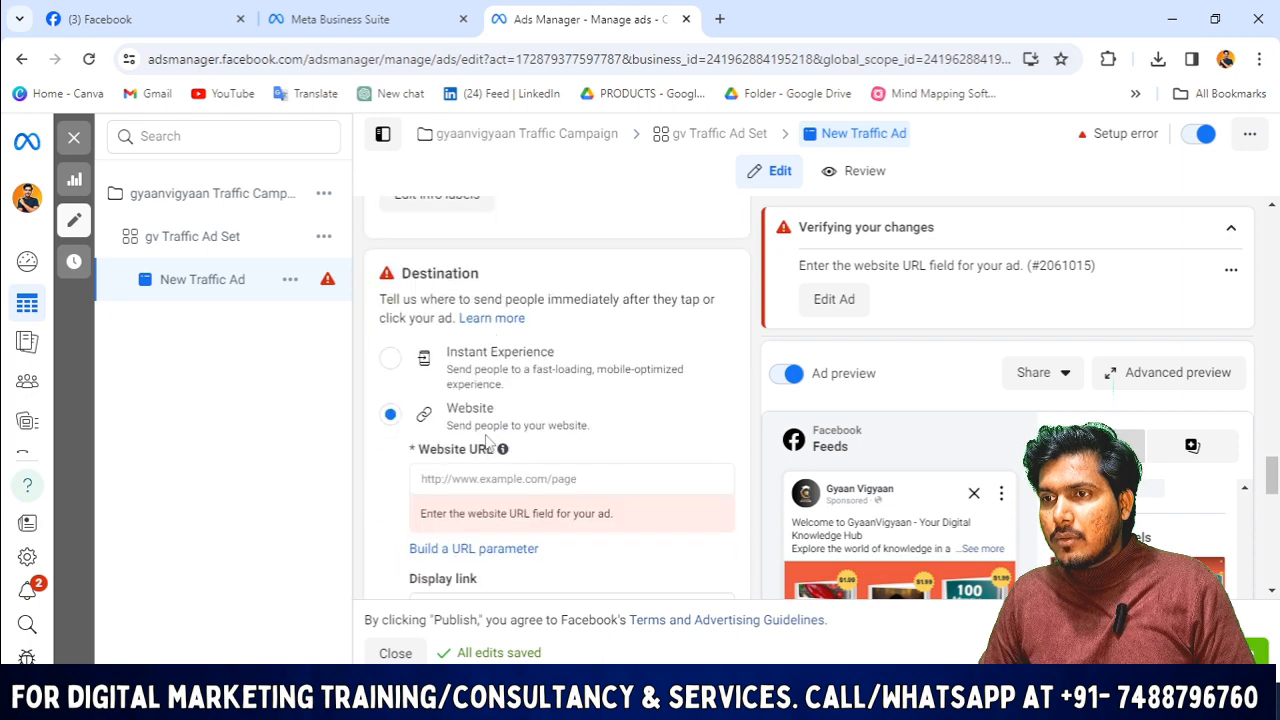
{"action": "scroll", "coordinate": [490, 383], "scroll_direction": "up", "scroll_amount": 5}
{"action": "scroll", "coordinate": [485, 380], "scroll_direction": "up", "scroll_amount": 6}
{"action": "scroll", "coordinate": [480, 380], "scroll_direction": "down", "scroll_amount": 4}
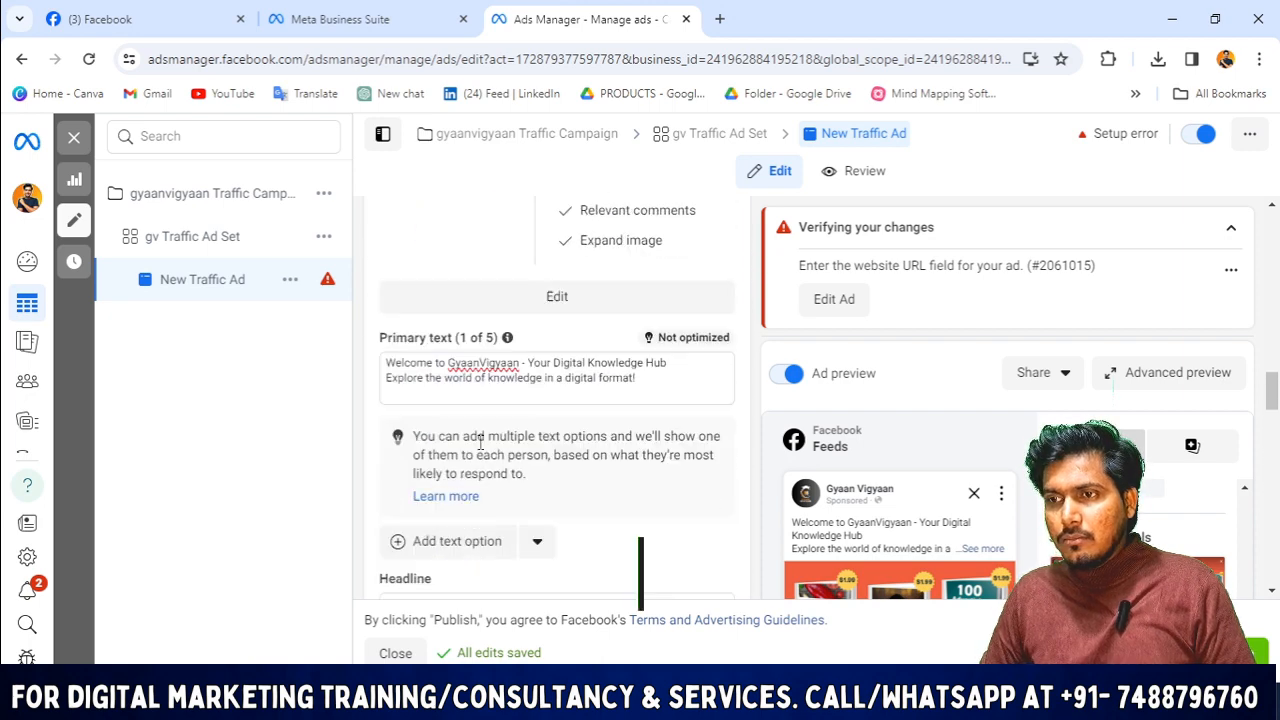
{"action": "left_click", "coordinate": [455, 455]}
{"action": "key", "text": "ctrl+v"}
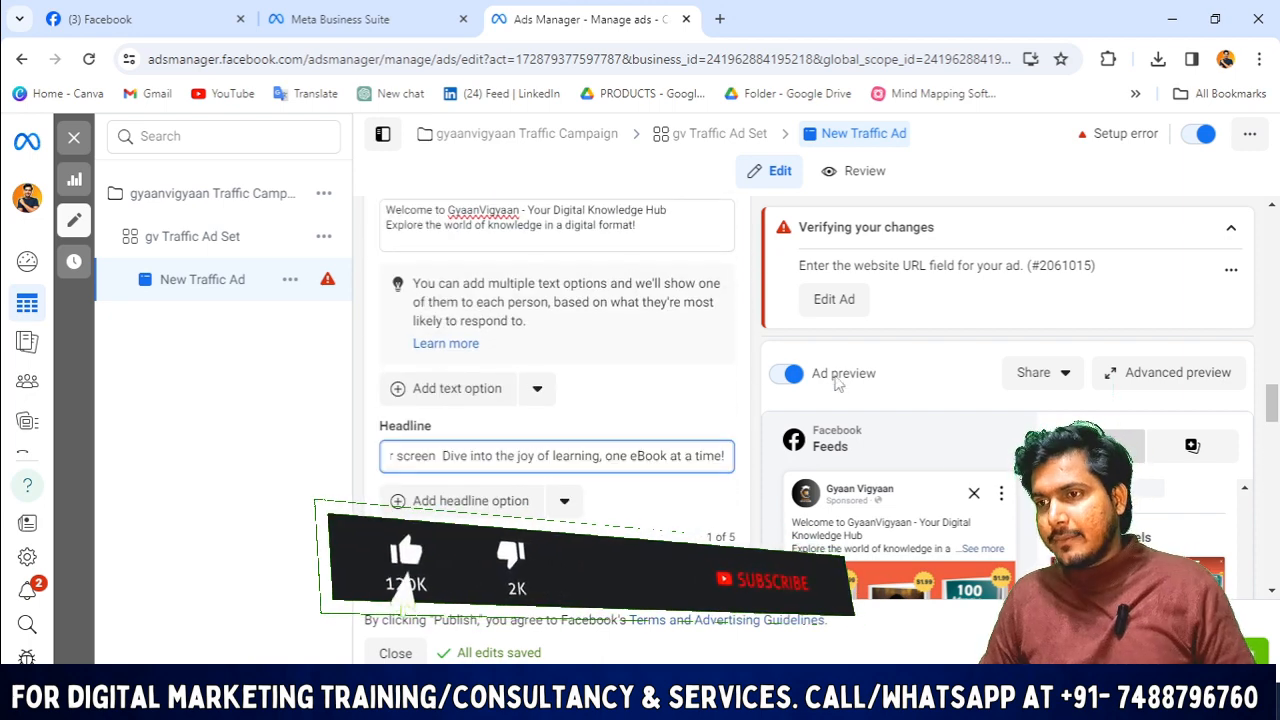
{"action": "left_click_drag", "start_coordinate": [1272, 408], "coordinate": [1273, 543]}
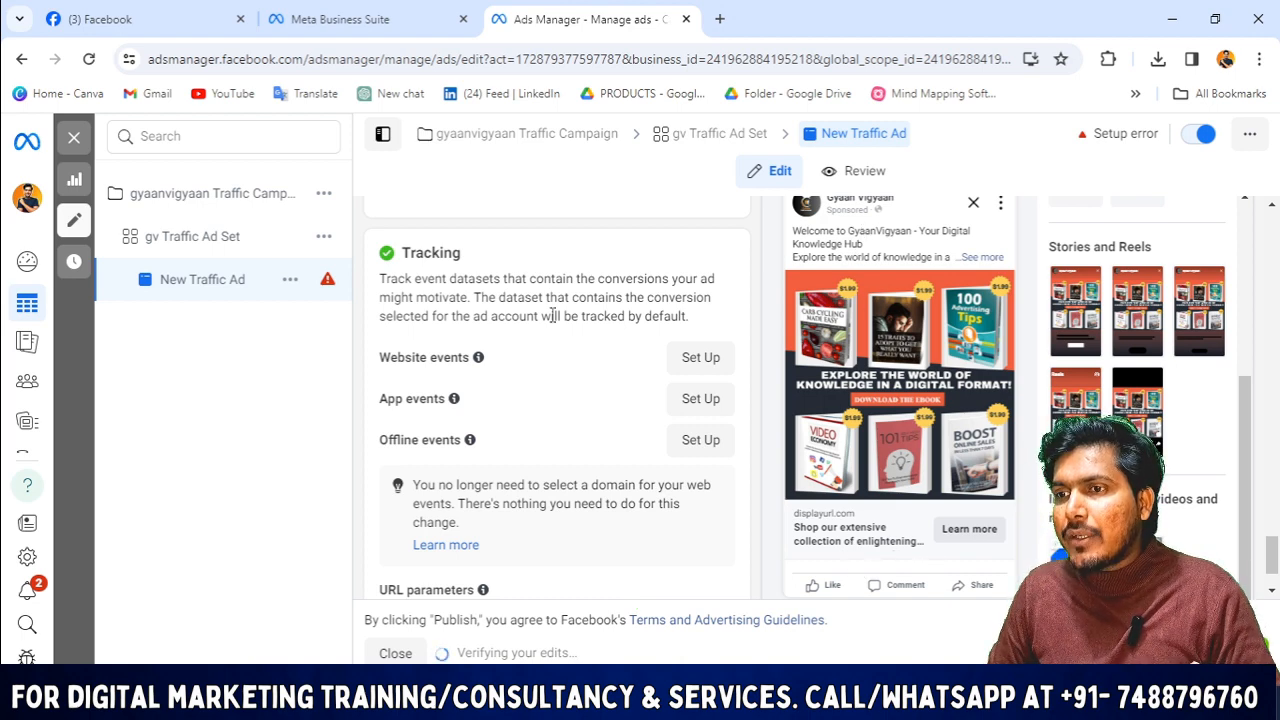
- Set the ad's call to action to Shop now and check the button in the Facebook Feeds preview
{"action": "scroll", "coordinate": [553, 316], "scroll_direction": "up", "scroll_amount": 6}
{"action": "scroll", "coordinate": [618, 443], "scroll_direction": "up", "scroll_amount": 10}
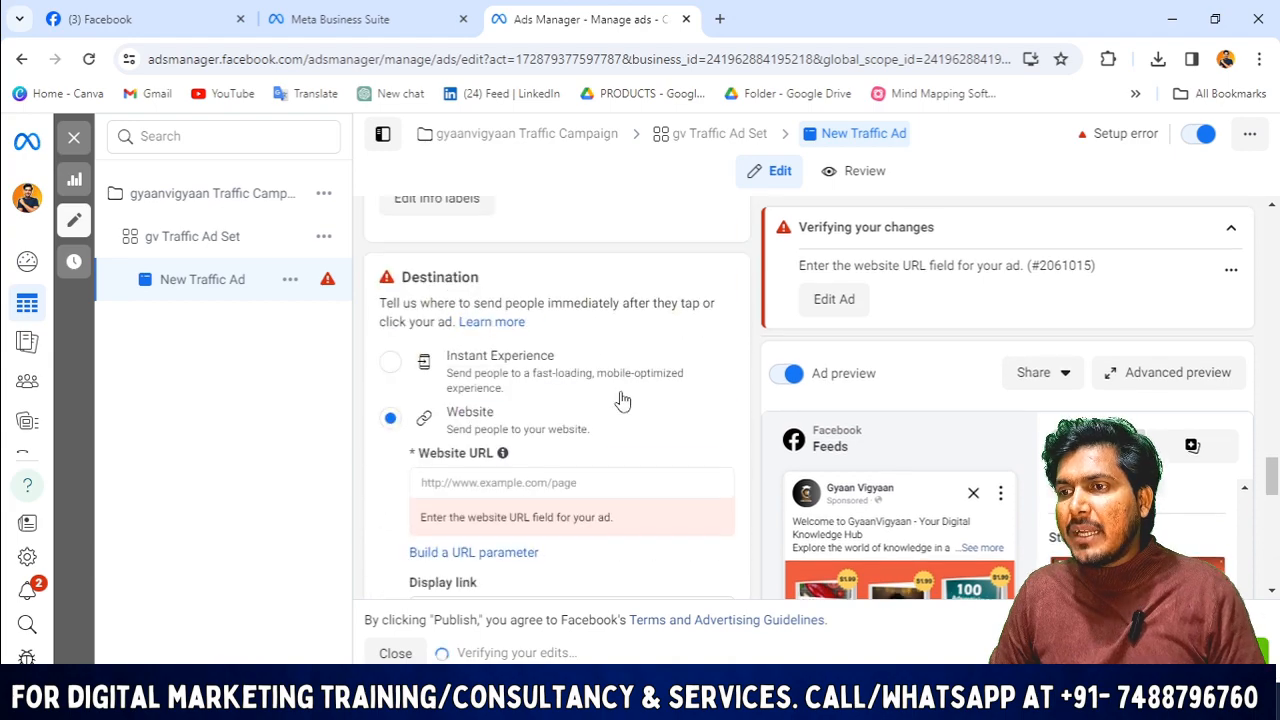
{"action": "scroll", "coordinate": [620, 395], "scroll_direction": "up", "scroll_amount": 2}
{"action": "scroll", "coordinate": [620, 395], "scroll_direction": "down", "scroll_amount": 4}
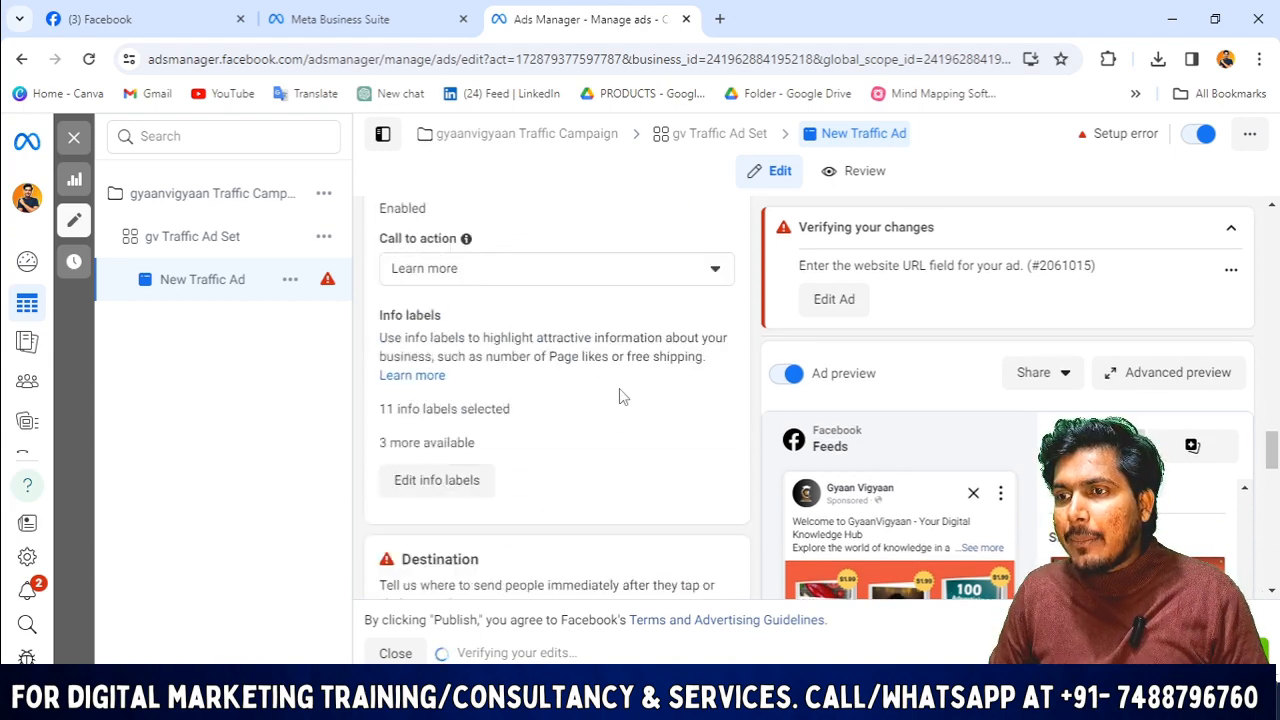
{"action": "scroll", "coordinate": [580, 370], "scroll_direction": "up", "scroll_amount": 5}
{"action": "scroll", "coordinate": [537, 356], "scroll_direction": "down", "scroll_amount": 2}
{"action": "scroll", "coordinate": [500, 375], "scroll_direction": "up", "scroll_amount": 7}
{"action": "scroll", "coordinate": [495, 370], "scroll_direction": "down", "scroll_amount": 9}
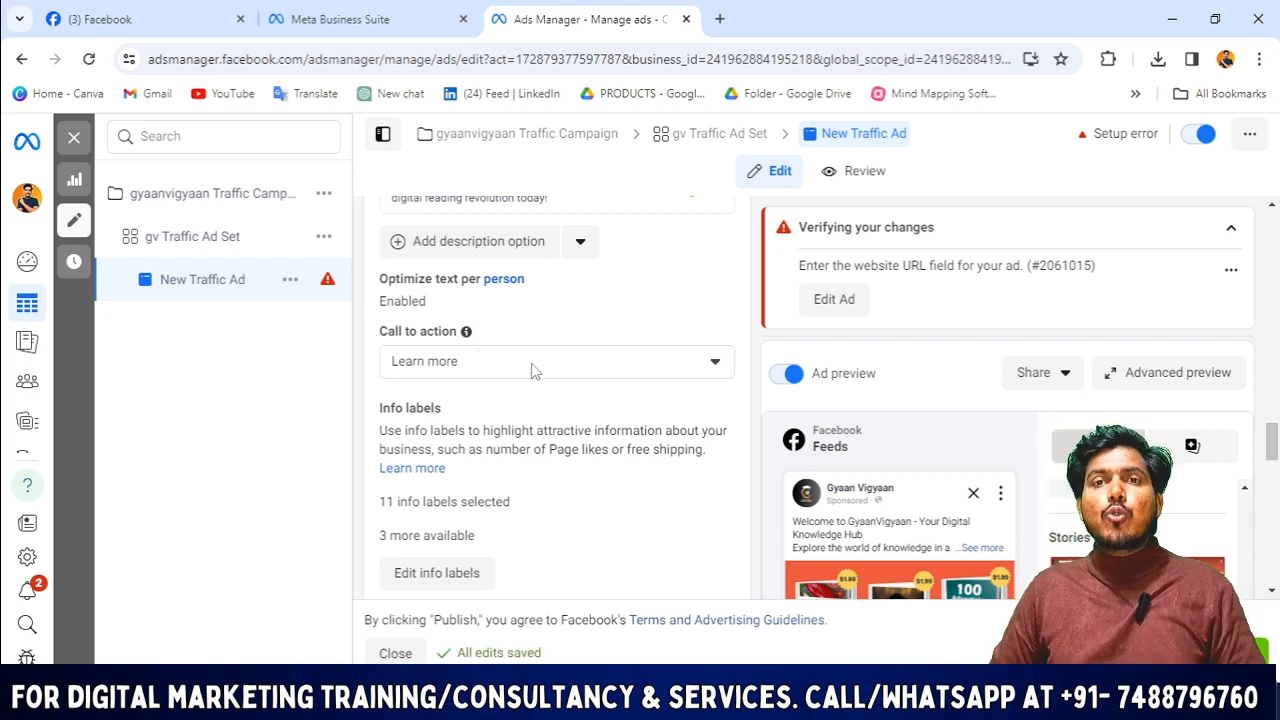
{"action": "left_click", "coordinate": [535, 371]}
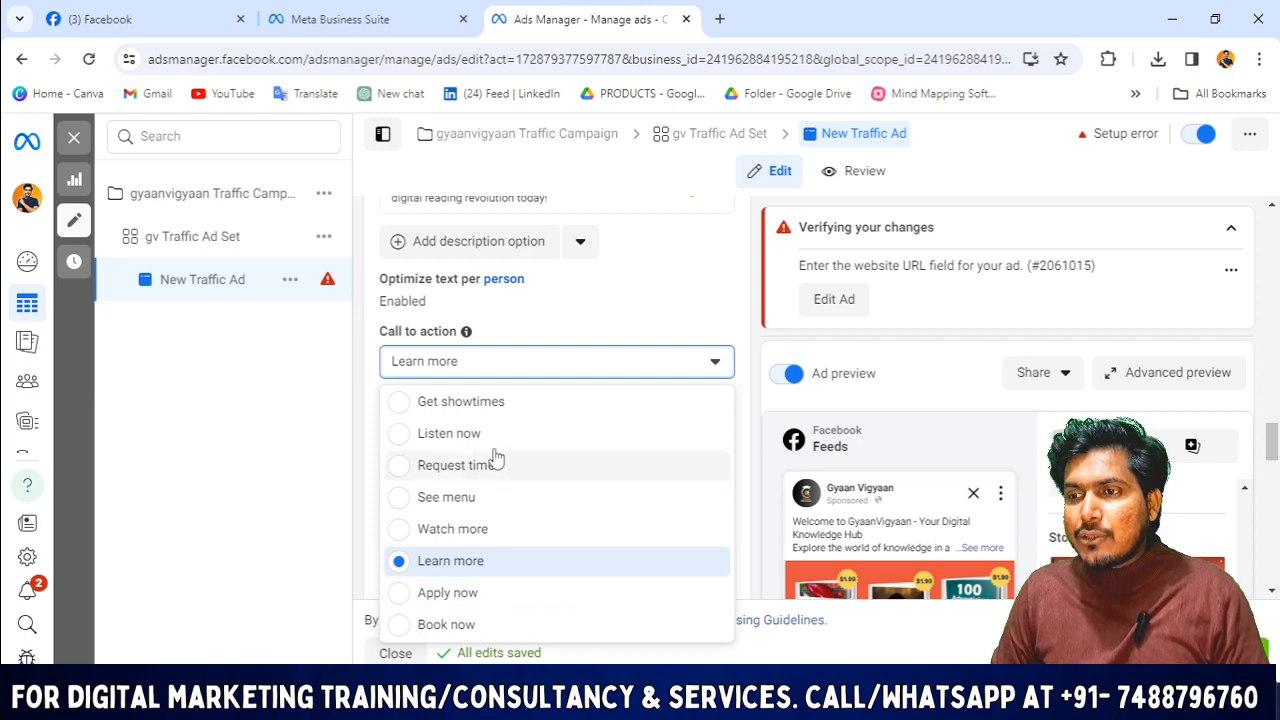
{"action": "scroll", "coordinate": [486, 526], "scroll_direction": "up", "scroll_amount": 5}
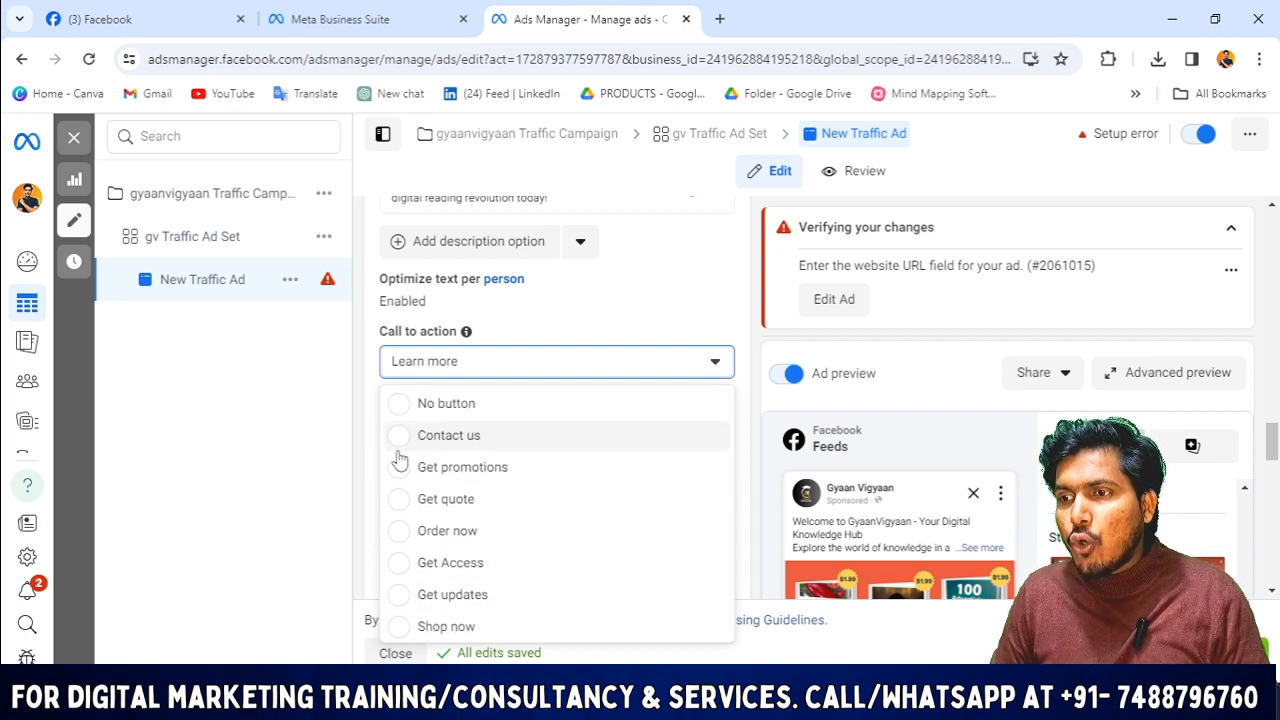
{"action": "scroll", "coordinate": [540, 543], "scroll_direction": "down", "scroll_amount": 2}
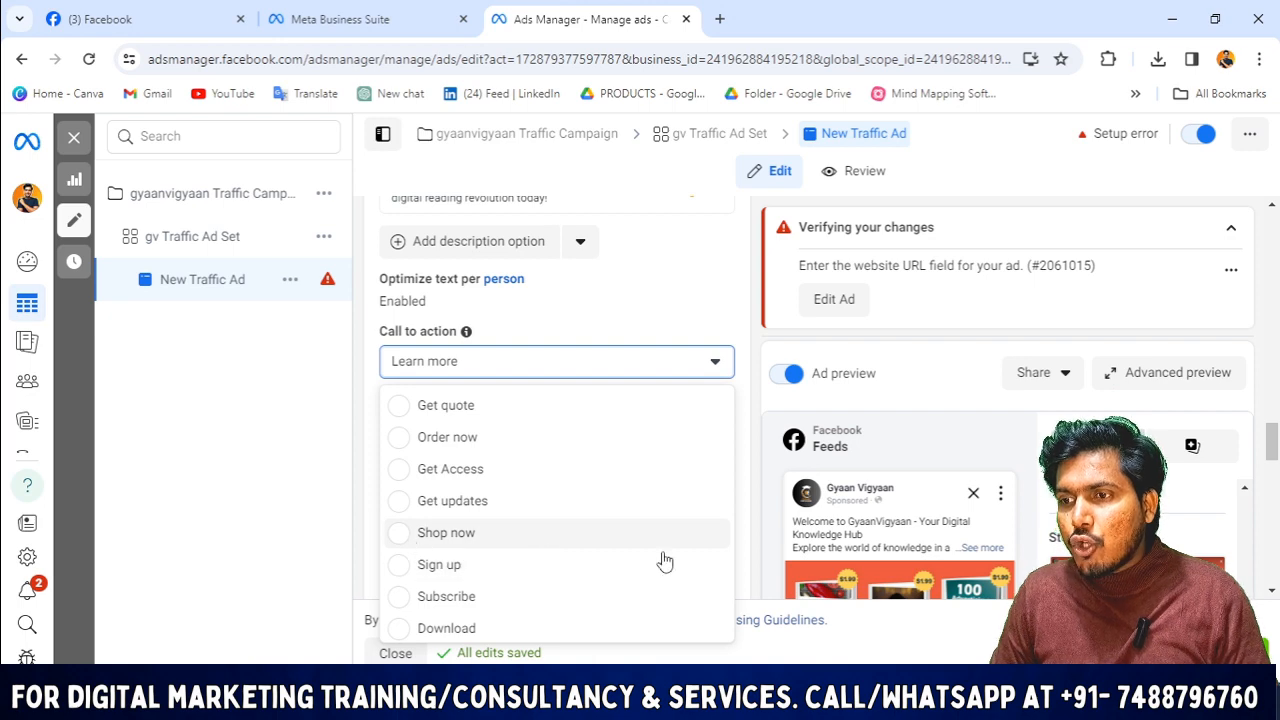
{"action": "left_click", "coordinate": [572, 530]}
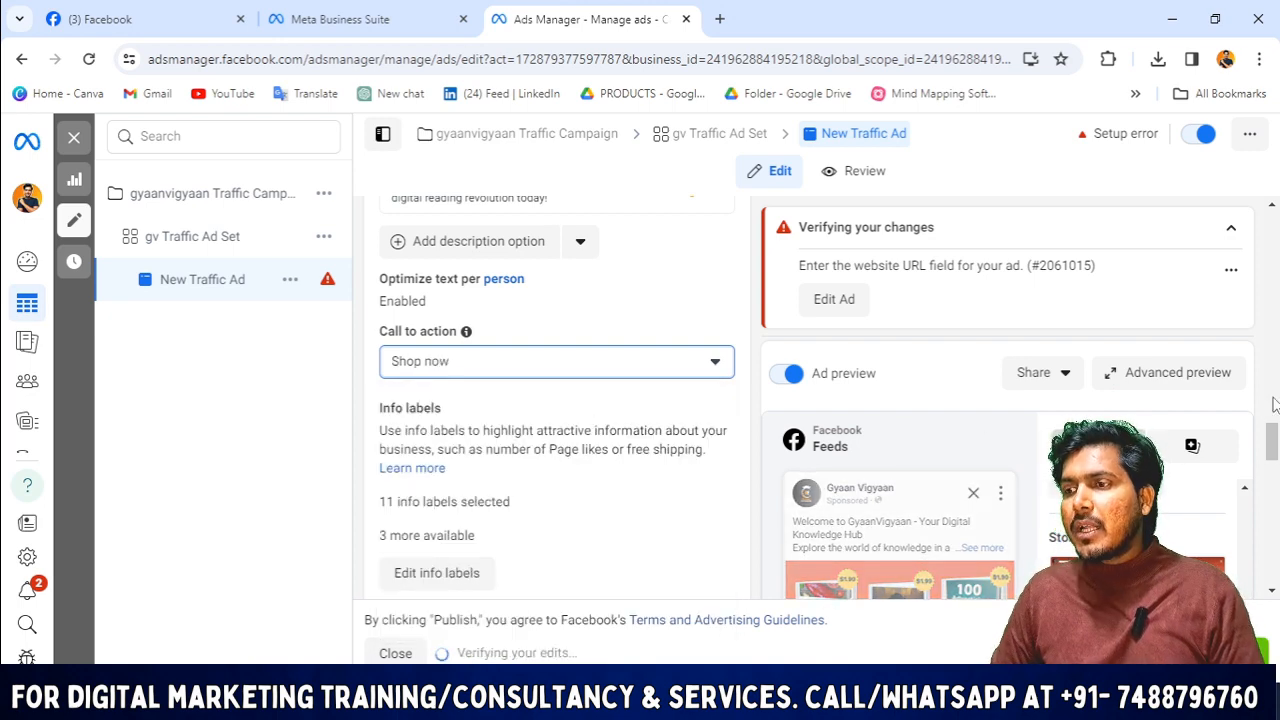
{"action": "scroll", "coordinate": [557, 400], "scroll_direction": "down", "scroll_amount": 10}
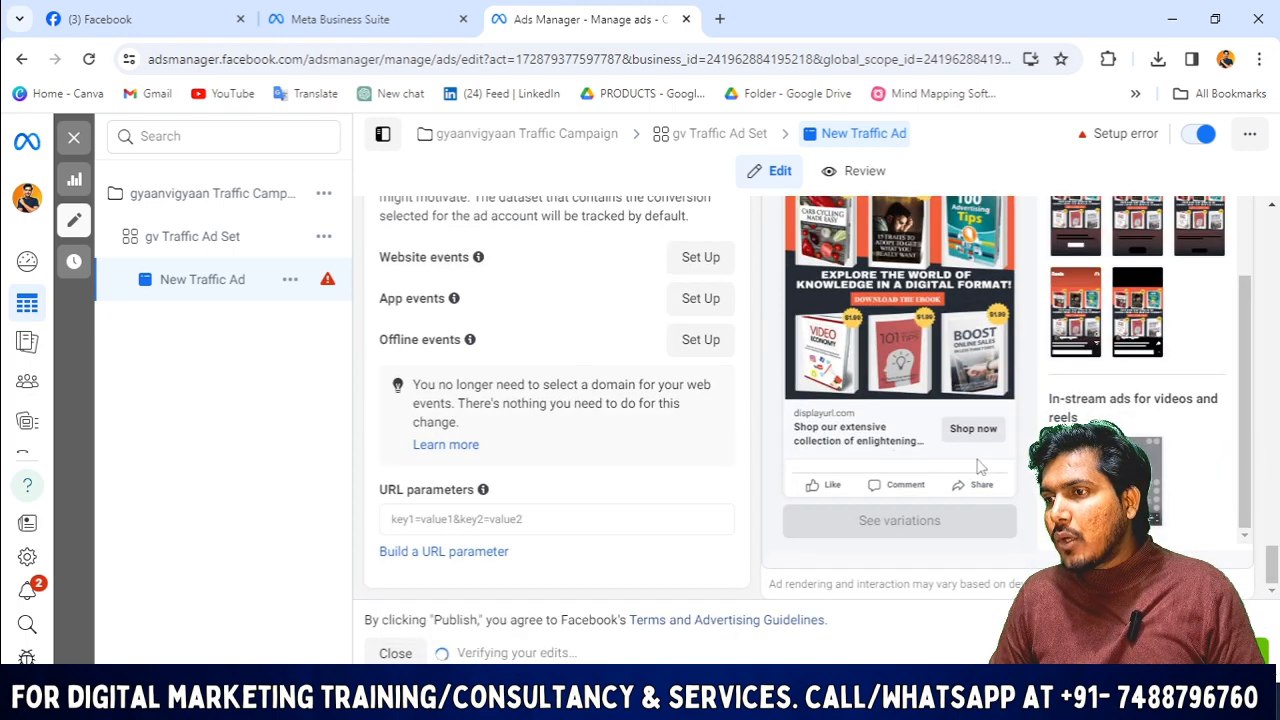
{"action": "mouse_move", "coordinate": [462, 328]}
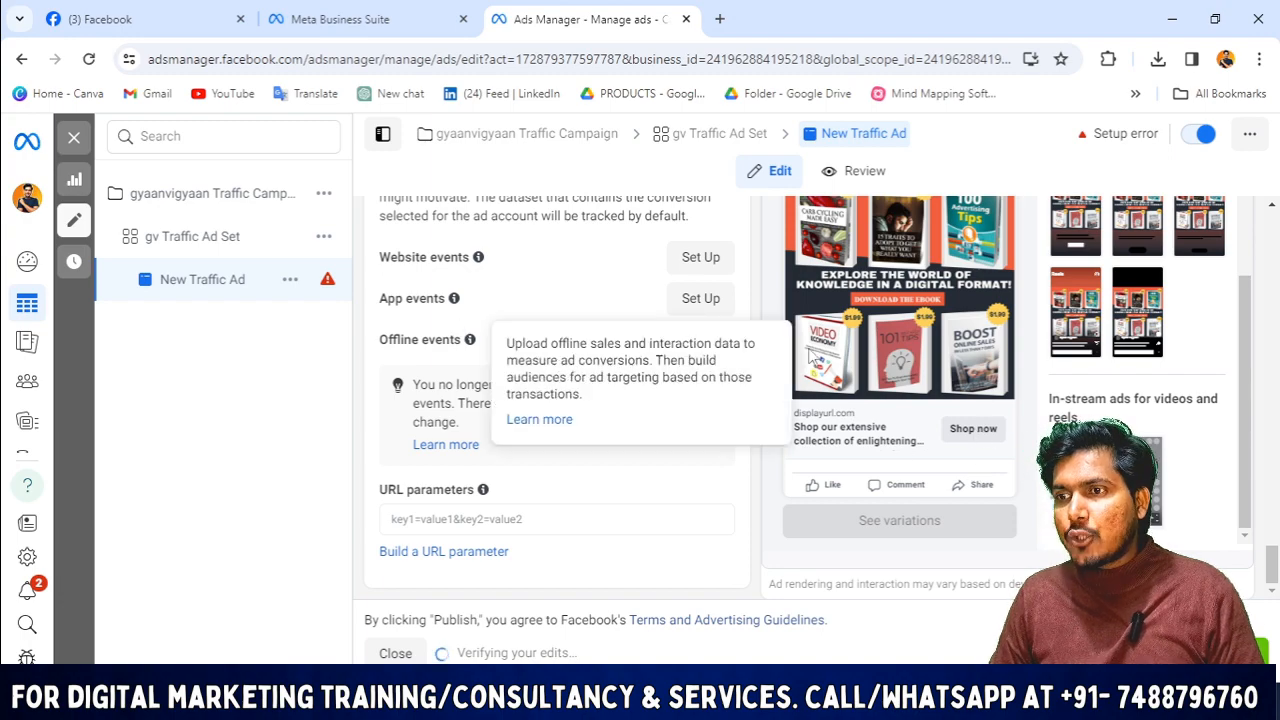
- Copy the gyaanvigyaan.com address from the other Chrome window for use in the ad's Website URL field
{"action": "scroll", "coordinate": [592, 360], "scroll_direction": "up", "scroll_amount": 10}
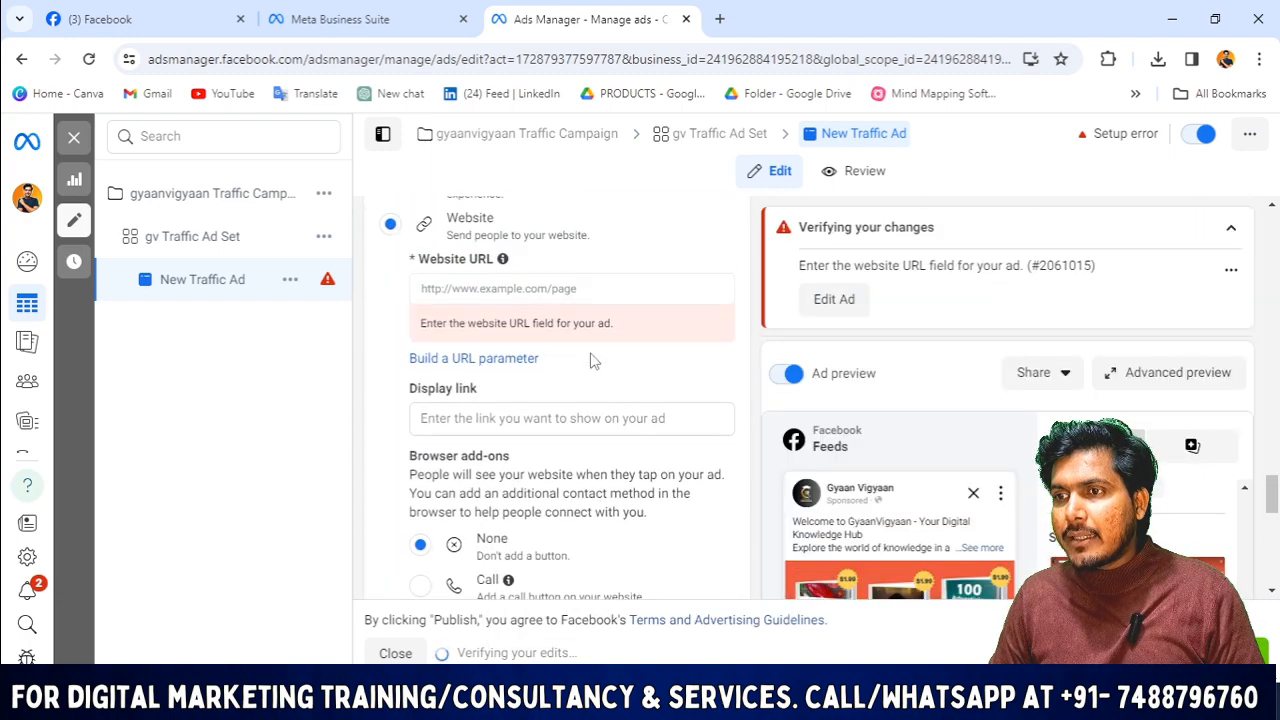
{"action": "scroll", "coordinate": [478, 412], "scroll_direction": "up", "scroll_amount": 2}
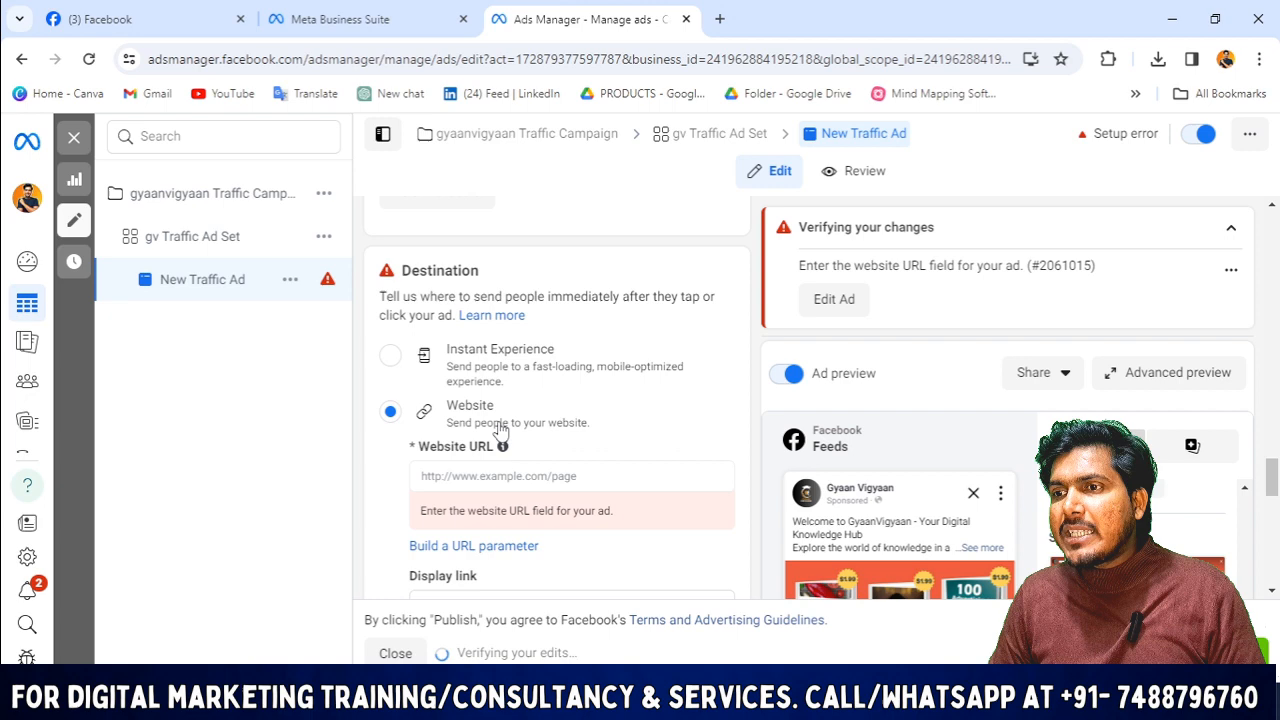
{"action": "left_click", "coordinate": [485, 477]}
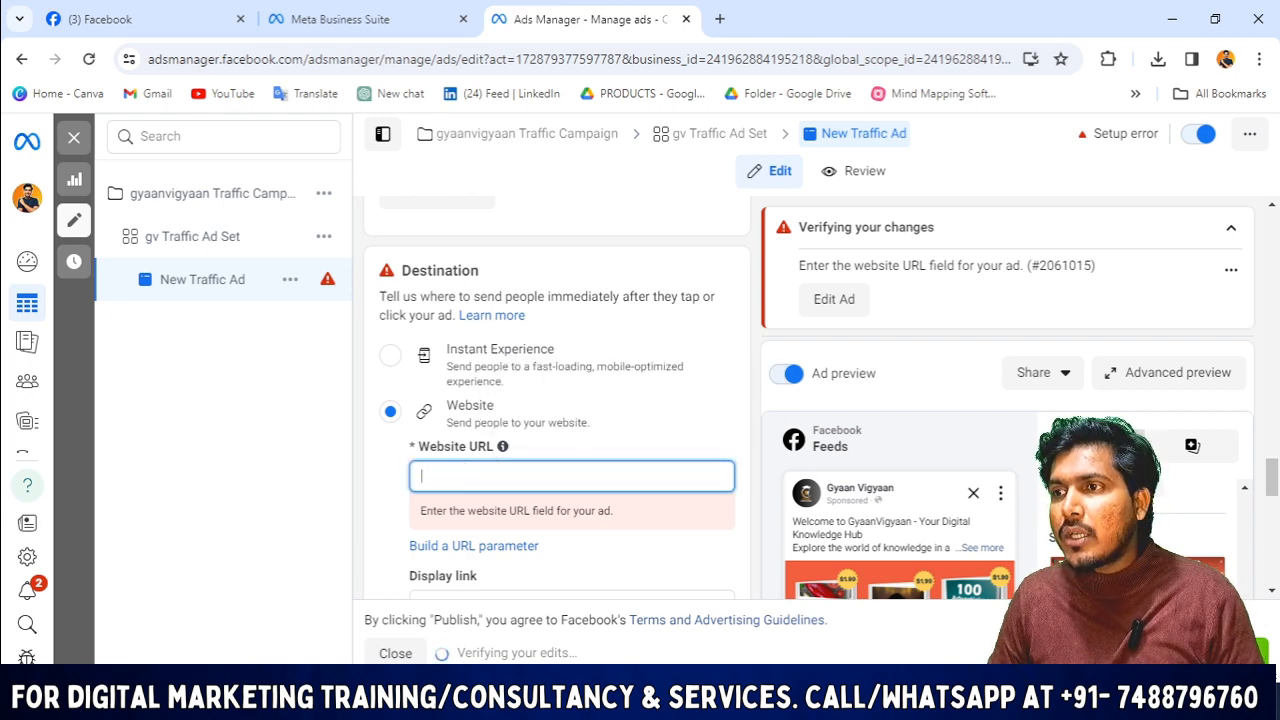
{"action": "key", "text": "alt+Tab"}
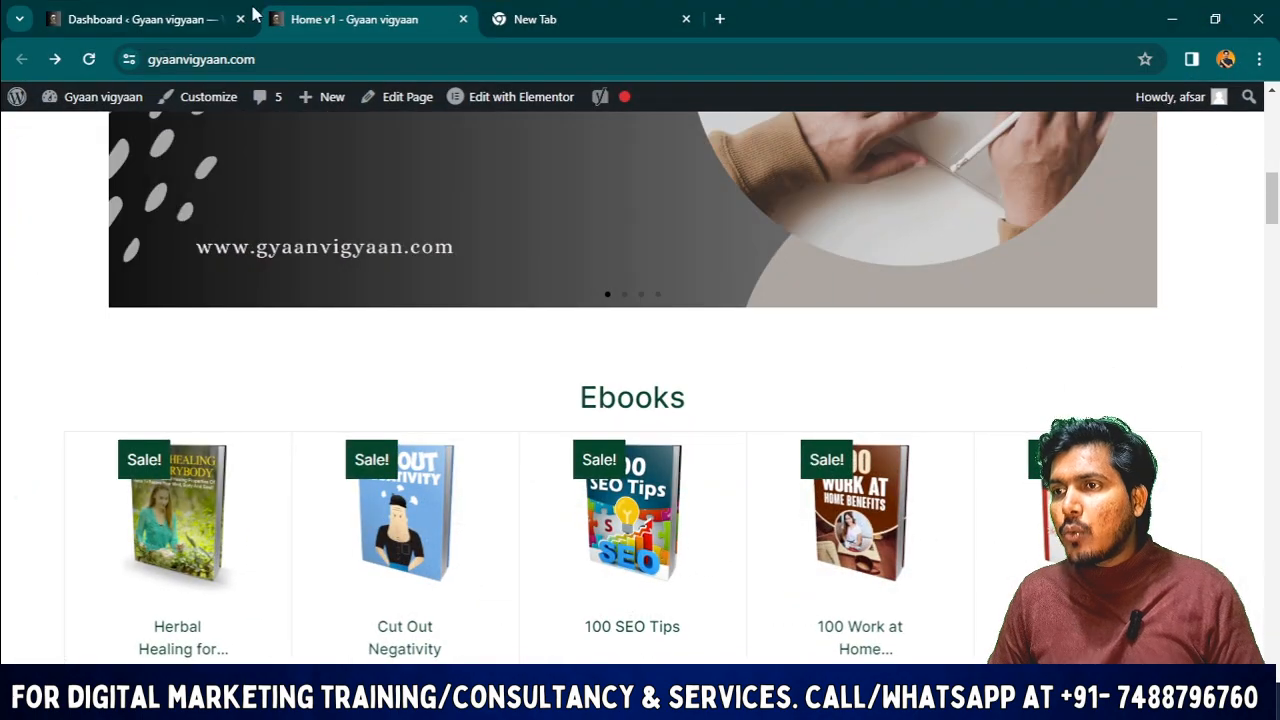
{"action": "left_click_drag", "start_coordinate": [291, 58], "coordinate": [6, 75]}
{"action": "key", "text": "ctrl+c"}
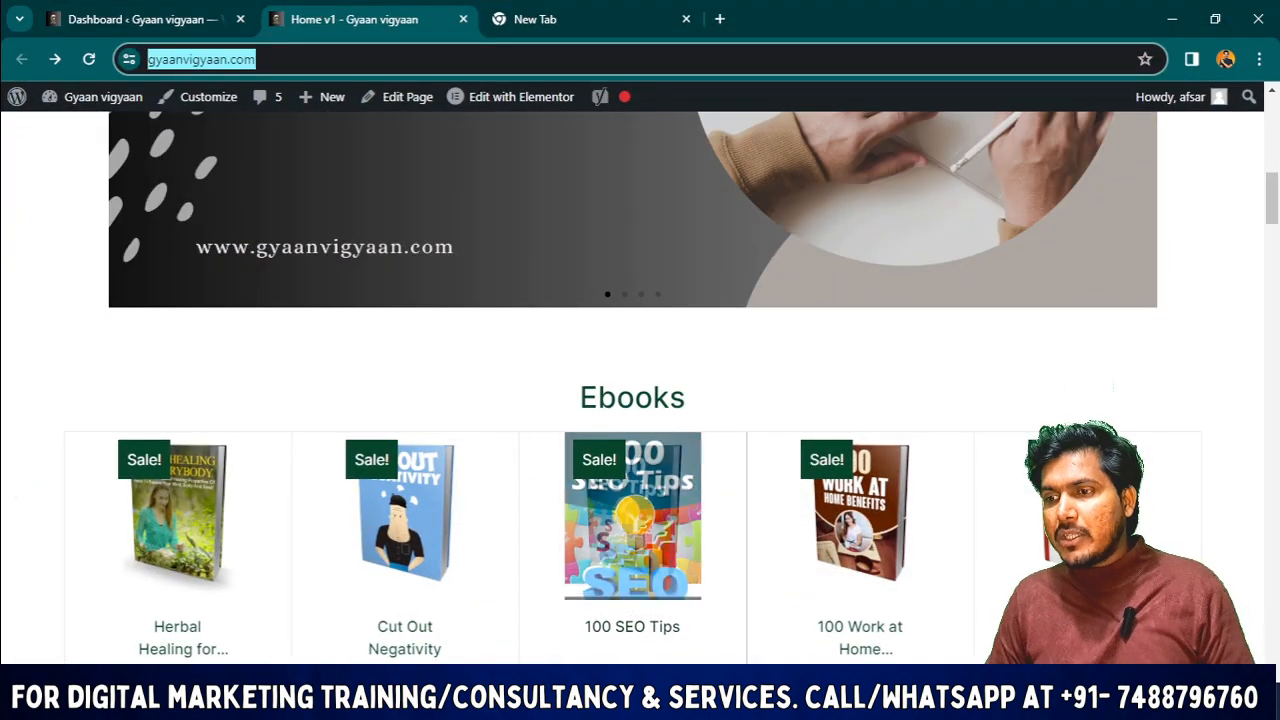
{"action": "key", "text": "alt+Tab"}
{"action": "key", "text": "alt+Tab"}
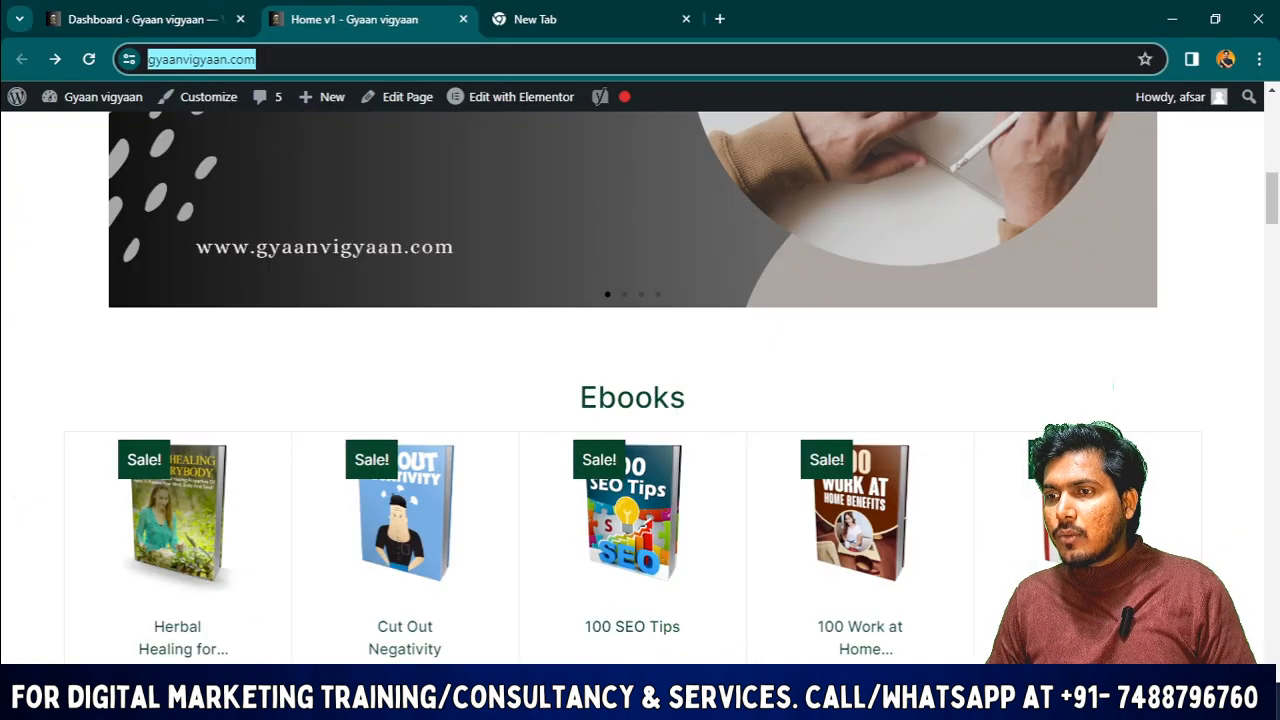
{"action": "key", "text": "alt+Tab"}
{"action": "right_click", "coordinate": [524, 702]}
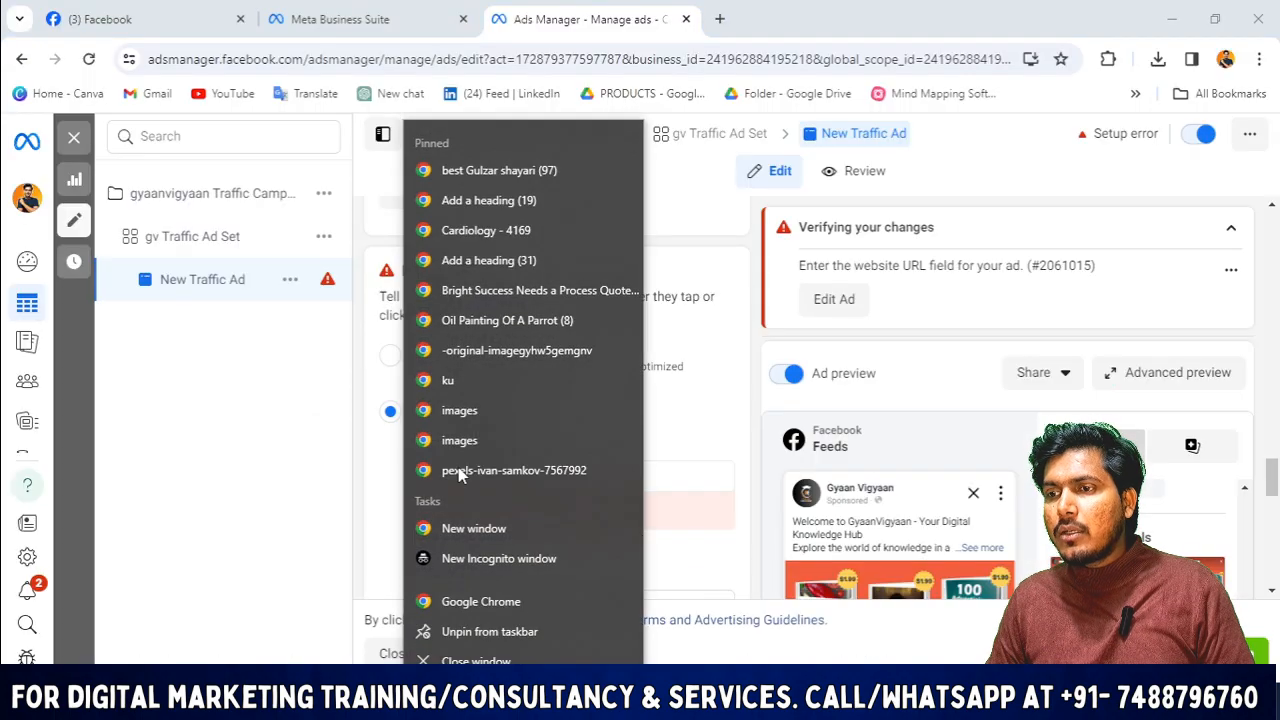
{"action": "left_click", "coordinate": [357, 475]}
{"action": "left_click", "coordinate": [480, 476]}
{"action": "key", "text": "ctrl+v"}
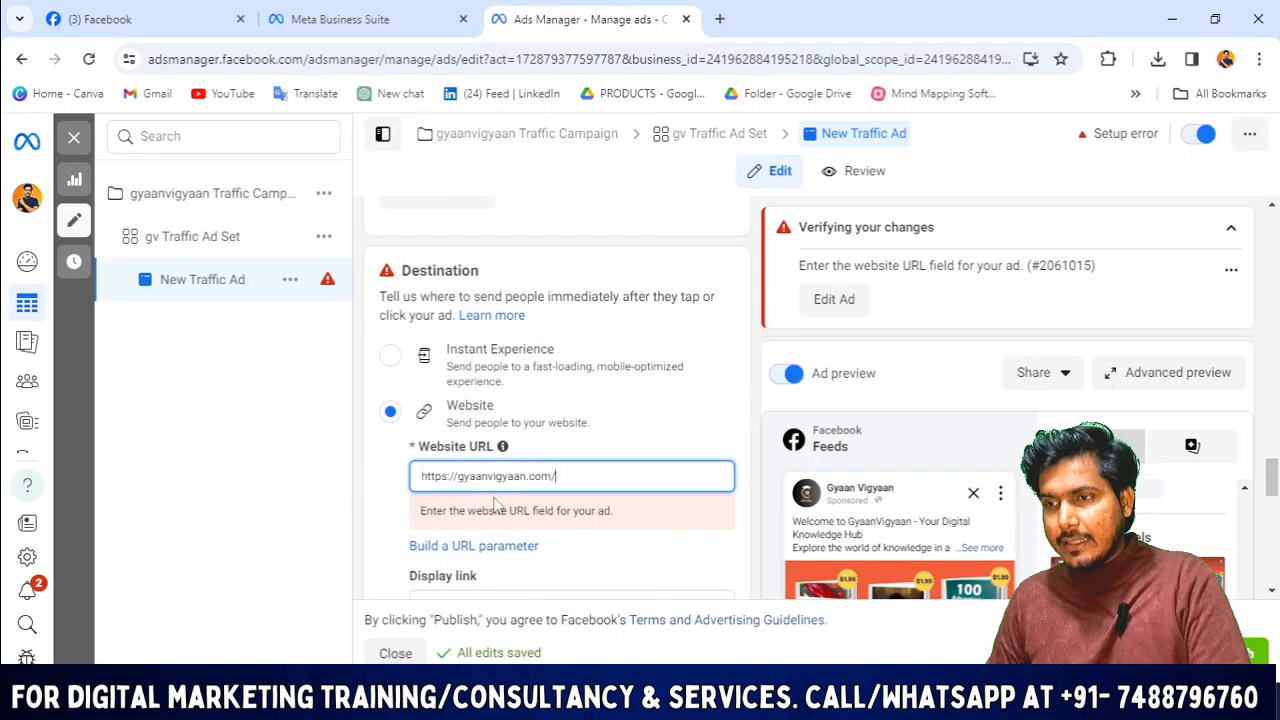
- Review the ad's destination, browser add-on and language options, and preview the website URL to look over the homepage's ebook sections
{"action": "scroll", "coordinate": [575, 505], "scroll_direction": "down", "scroll_amount": 5}
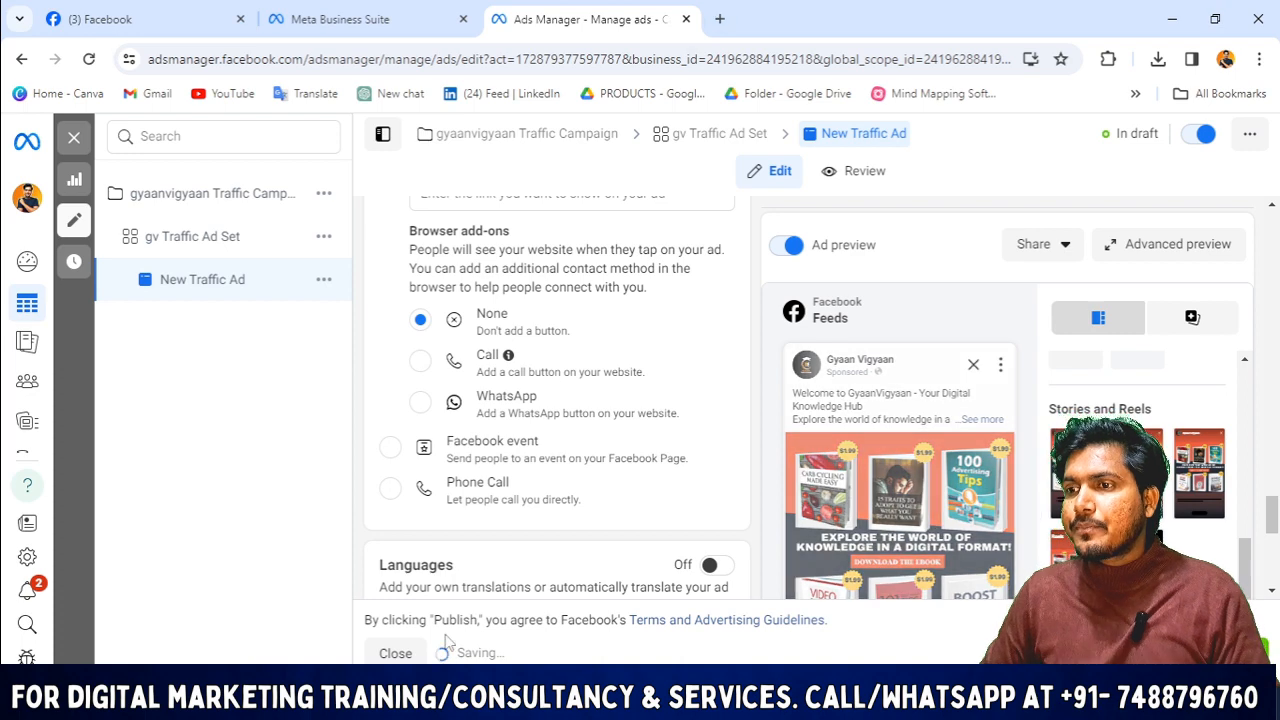
{"action": "scroll", "coordinate": [647, 541], "scroll_direction": "down", "scroll_amount": 3}
{"action": "scroll", "coordinate": [577, 409], "scroll_direction": "up", "scroll_amount": 5}
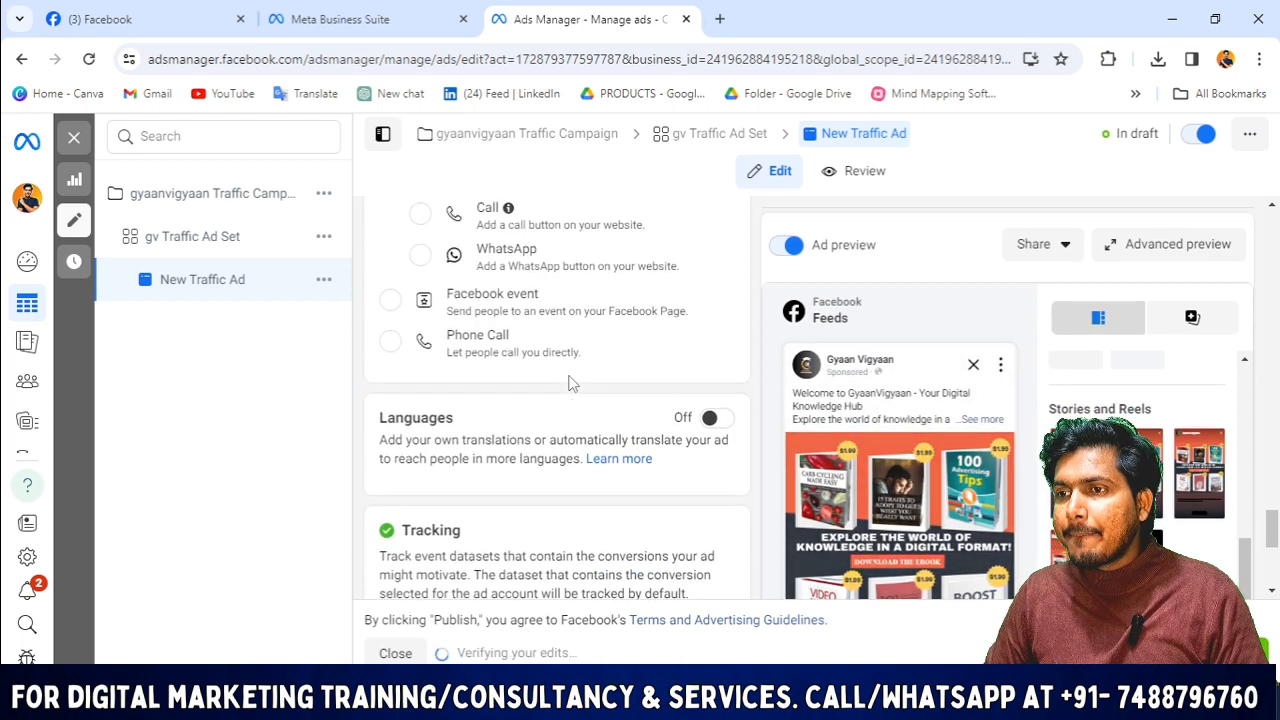
{"action": "scroll", "coordinate": [533, 347], "scroll_direction": "up", "scroll_amount": 2}
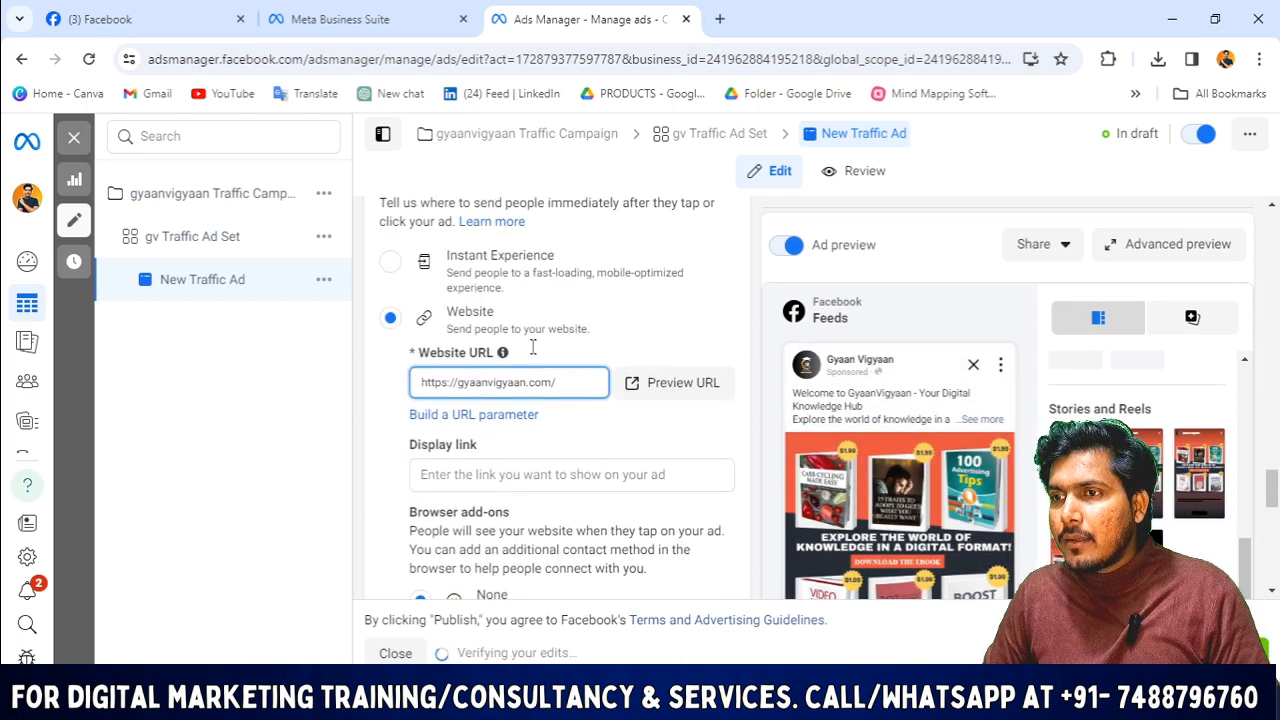
{"action": "left_click", "coordinate": [647, 383]}
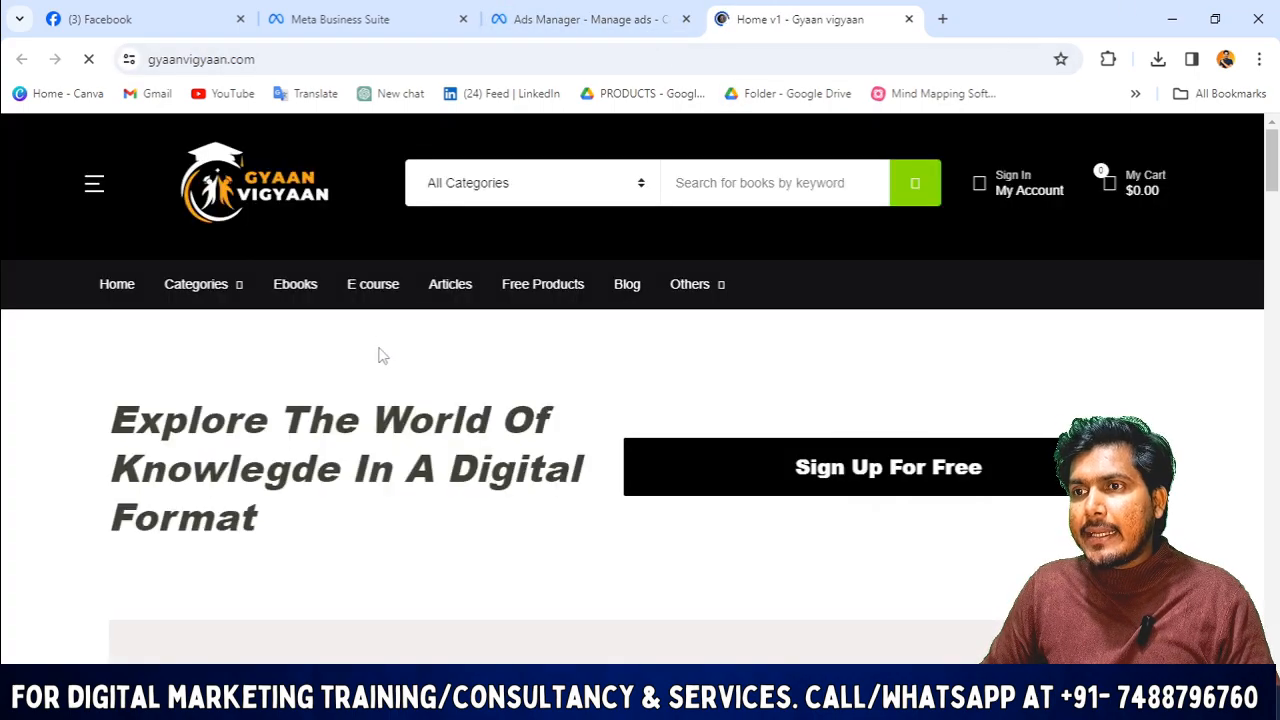
{"action": "scroll", "coordinate": [429, 469], "scroll_direction": "down", "scroll_amount": 10}
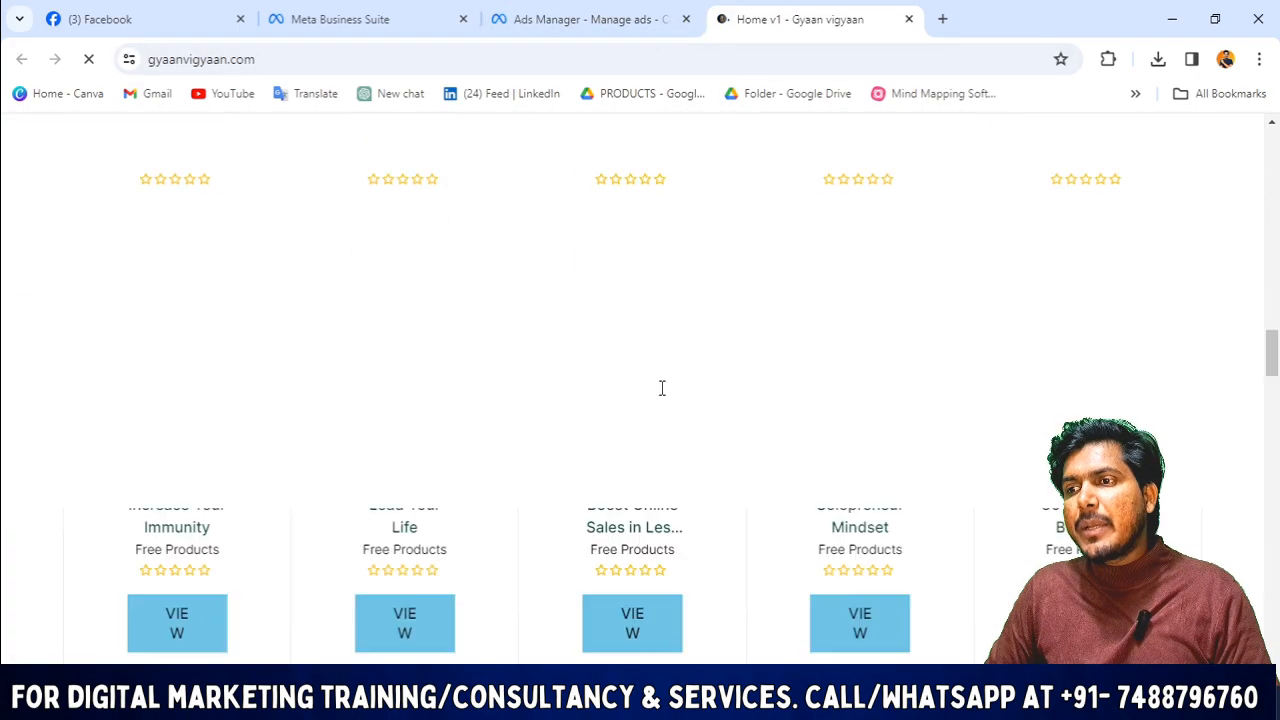
{"action": "scroll", "coordinate": [660, 420], "scroll_direction": "up", "scroll_amount": 15}
{"action": "scroll", "coordinate": [710, 395], "scroll_direction": "down", "scroll_amount": 10}
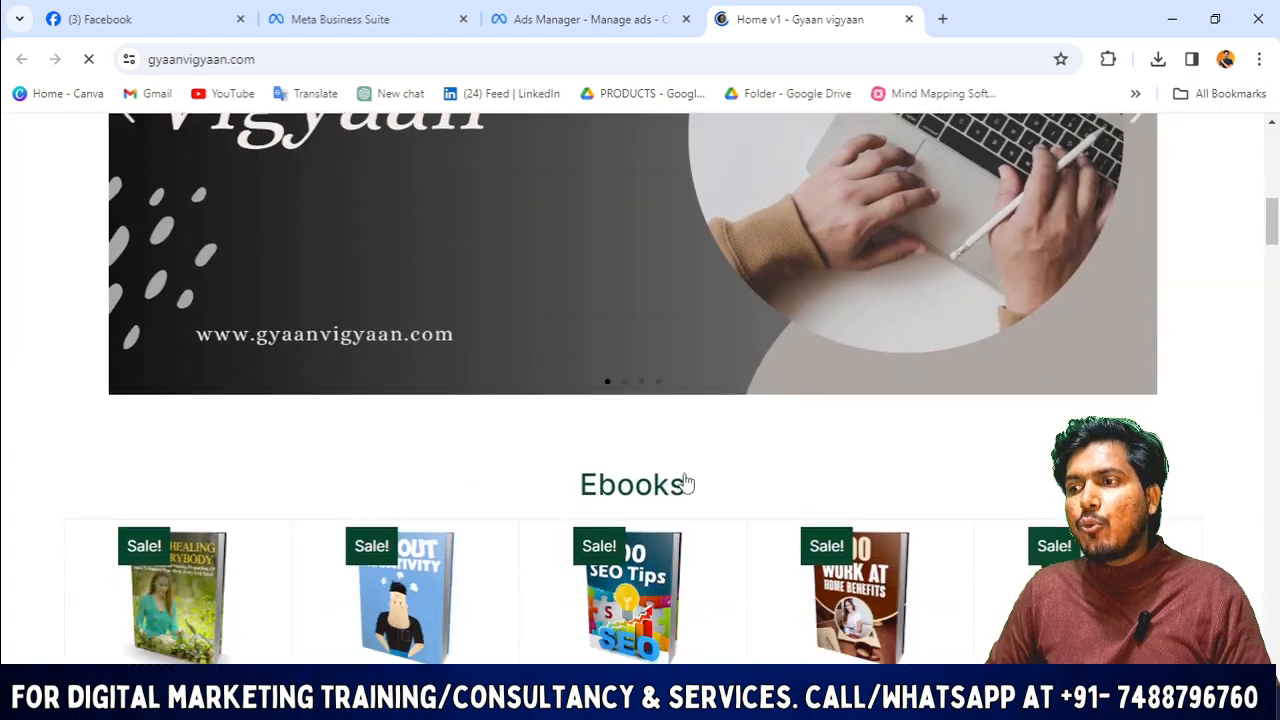
- Return to Ads Manager and examine the ad's Tracking section, including website, app and offline events and URL parameters
{"action": "left_click", "coordinate": [340, 19]}
{"action": "left_click", "coordinate": [490, 12]}
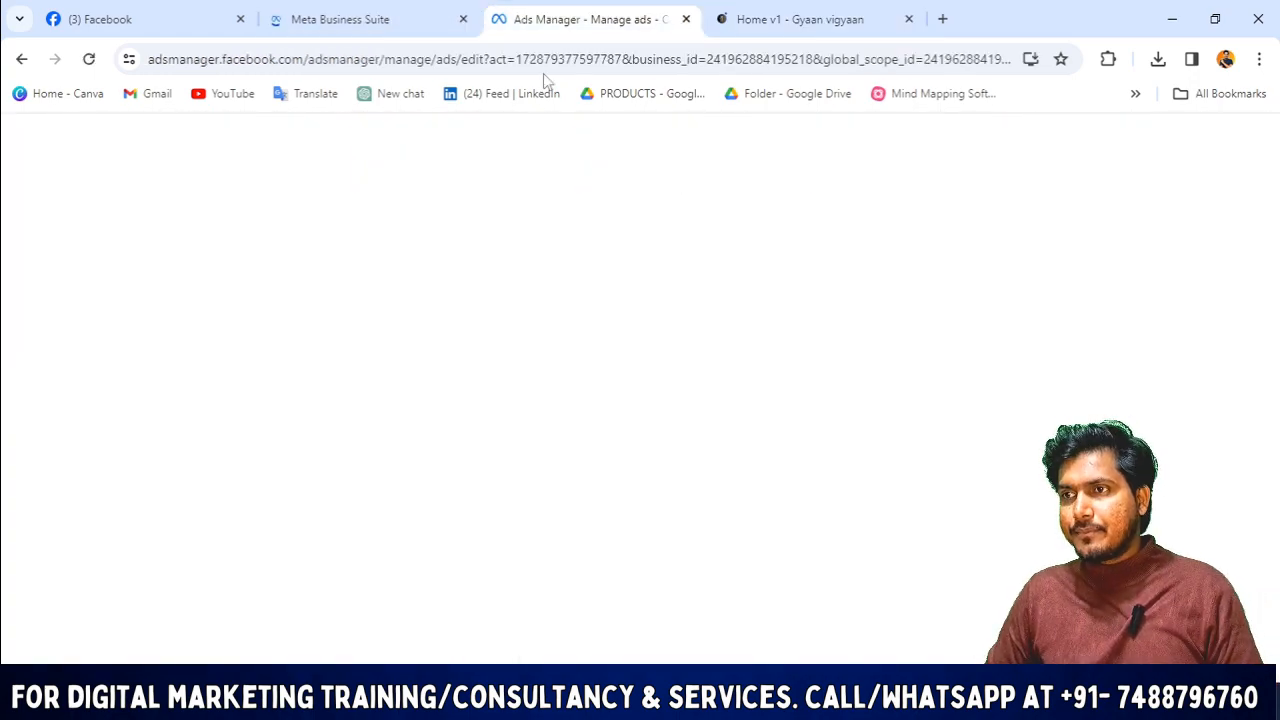
{"action": "scroll", "coordinate": [630, 420], "scroll_direction": "down", "scroll_amount": 2}
{"action": "scroll", "coordinate": [586, 395], "scroll_direction": "down", "scroll_amount": 5}
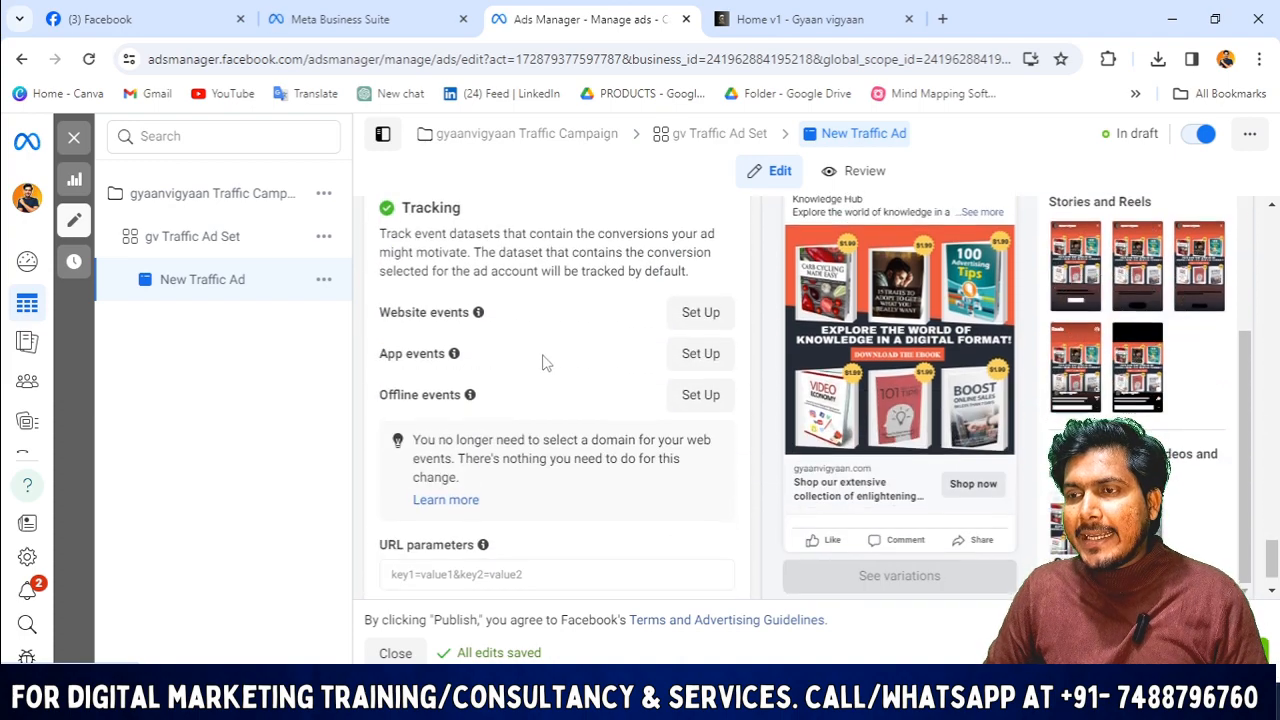
{"action": "scroll", "coordinate": [531, 585], "scroll_direction": "down", "scroll_amount": 1}
{"action": "scroll", "coordinate": [694, 543], "scroll_direction": "up", "scroll_amount": 4}
{"action": "scroll", "coordinate": [687, 413], "scroll_direction": "down", "scroll_amount": 4}
- Review the ad's destination, call to action, Advantage+ creative, media, identity and format settings before publishing
{"action": "scroll", "coordinate": [687, 413], "scroll_direction": "up", "scroll_amount": 10}
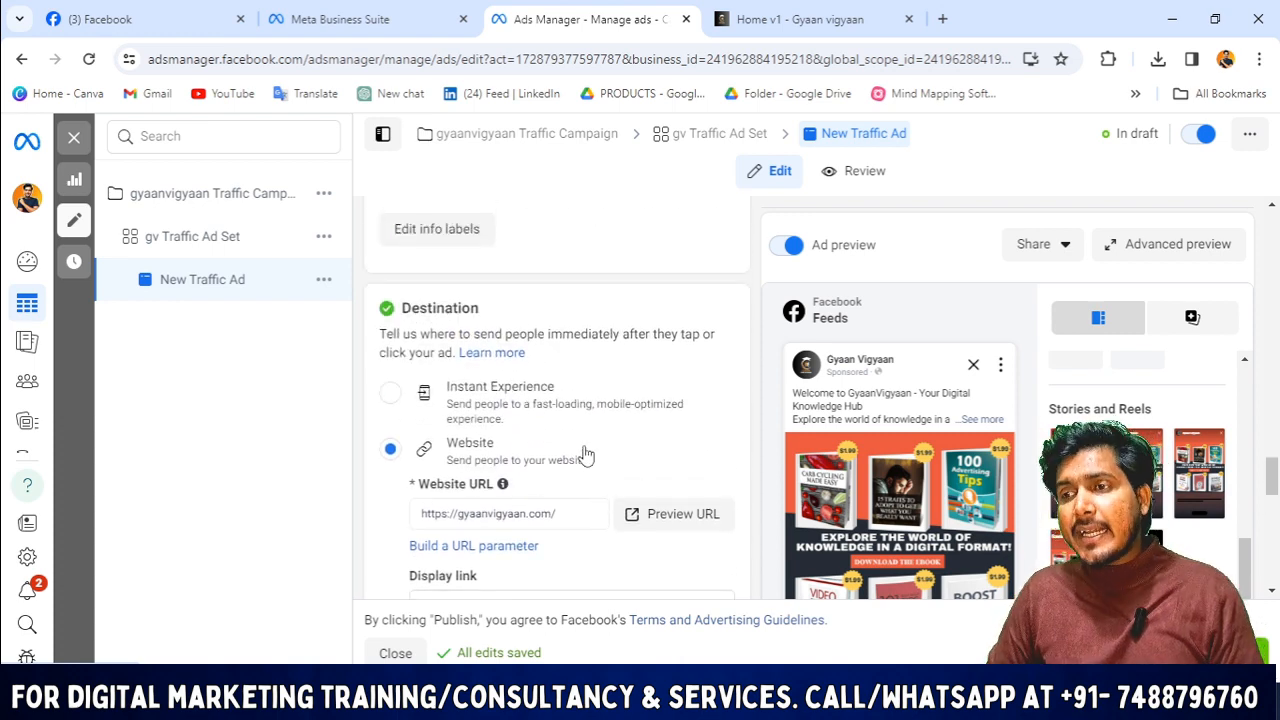
{"action": "scroll", "coordinate": [588, 452], "scroll_direction": "up", "scroll_amount": 3}
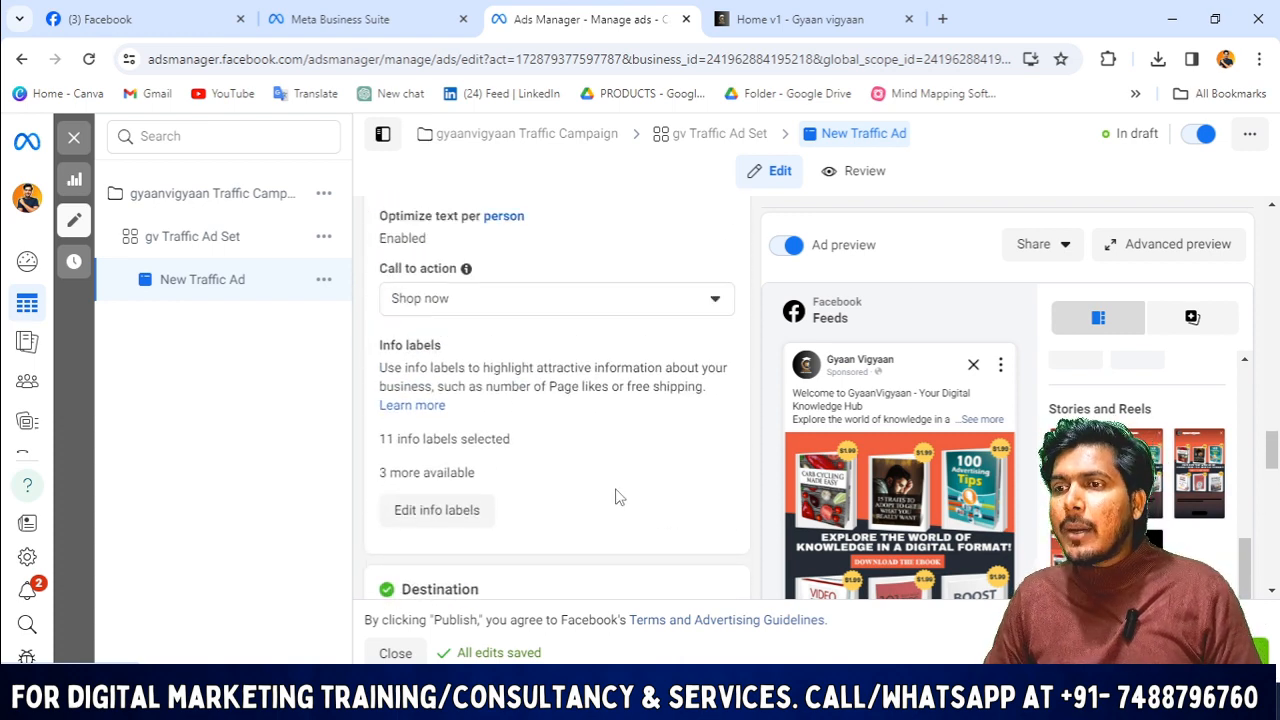
{"action": "scroll", "coordinate": [634, 448], "scroll_direction": "up", "scroll_amount": 5}
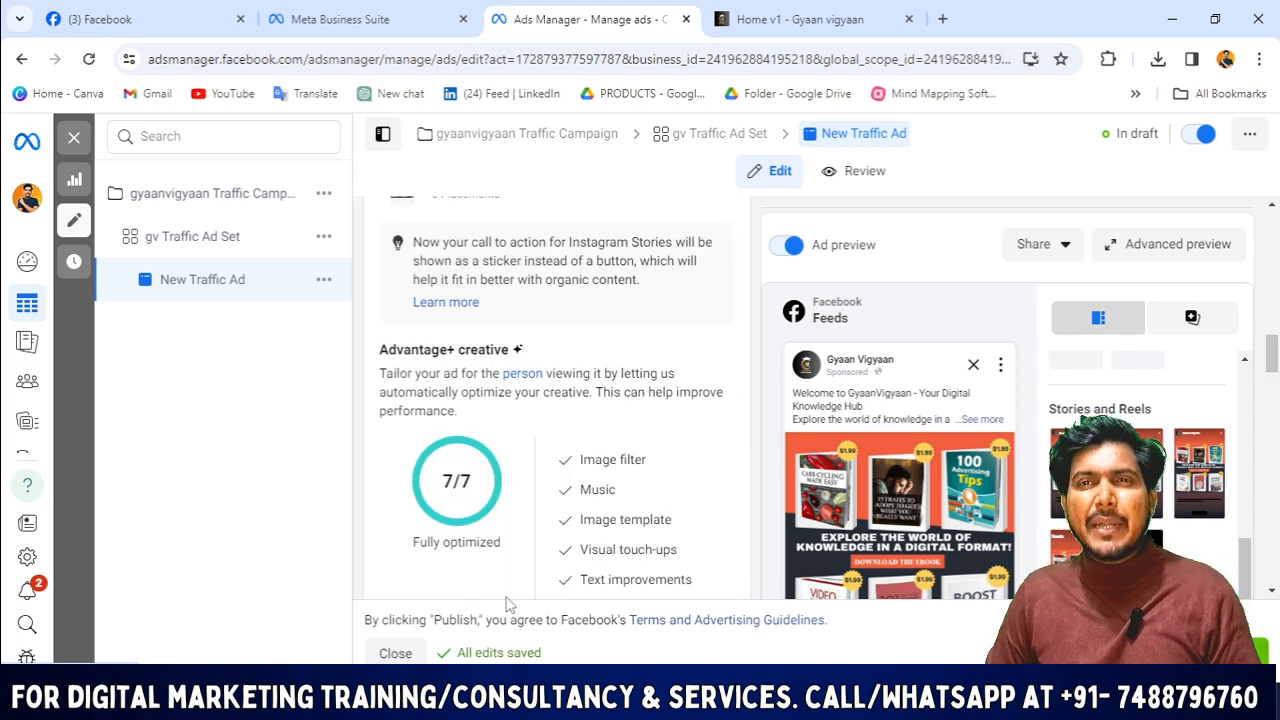
{"action": "scroll", "coordinate": [508, 600], "scroll_direction": "up", "scroll_amount": 6}
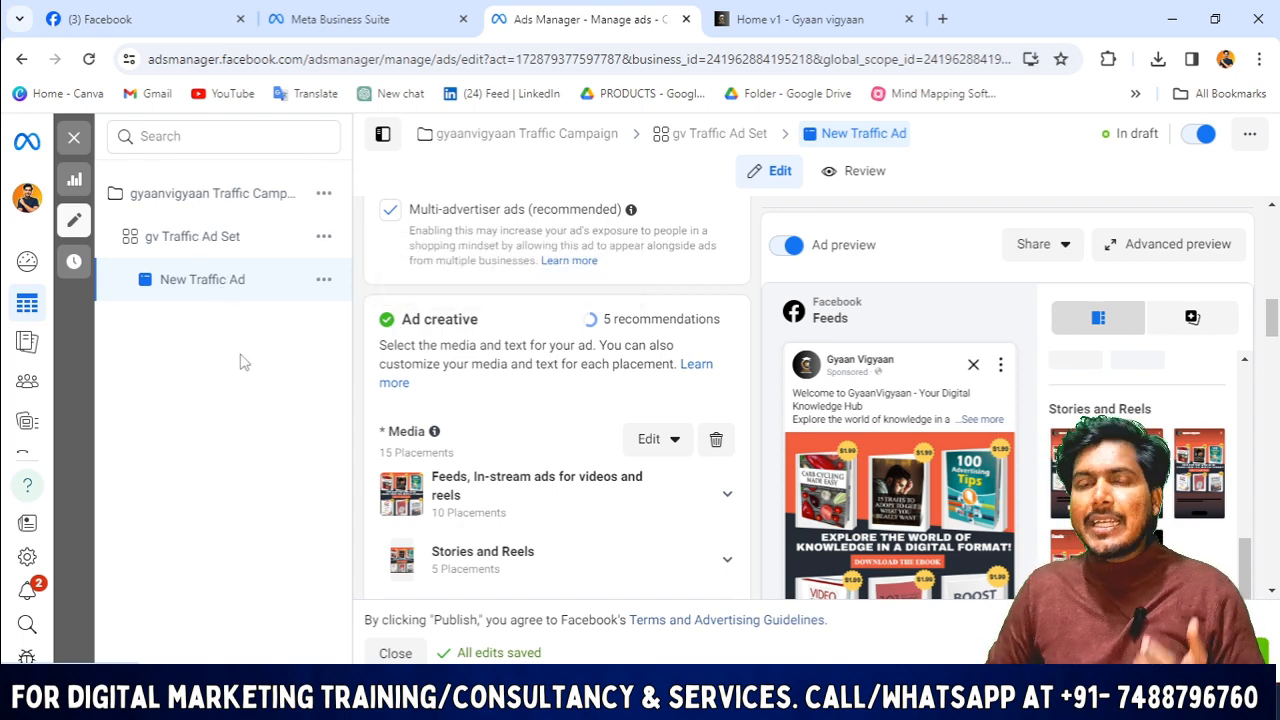
{"action": "scroll", "coordinate": [808, 364], "scroll_direction": "down", "scroll_amount": 1}
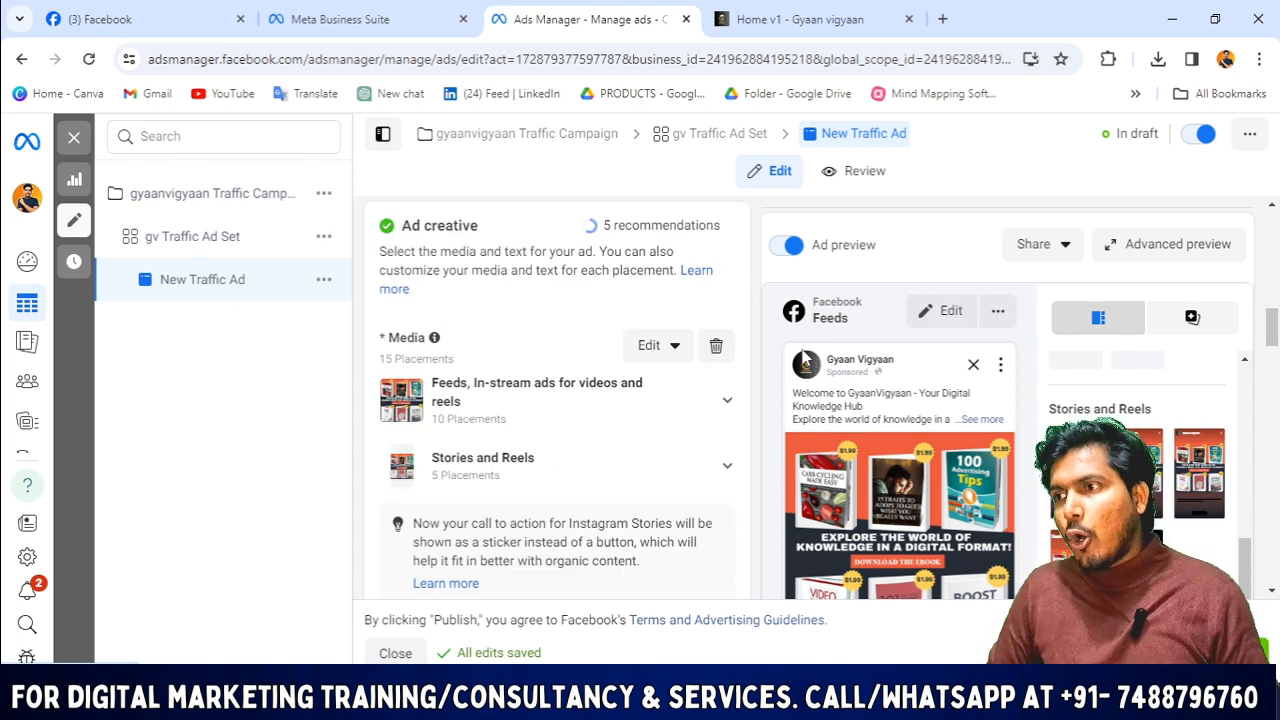
{"action": "scroll", "coordinate": [748, 298], "scroll_direction": "up", "scroll_amount": 5}
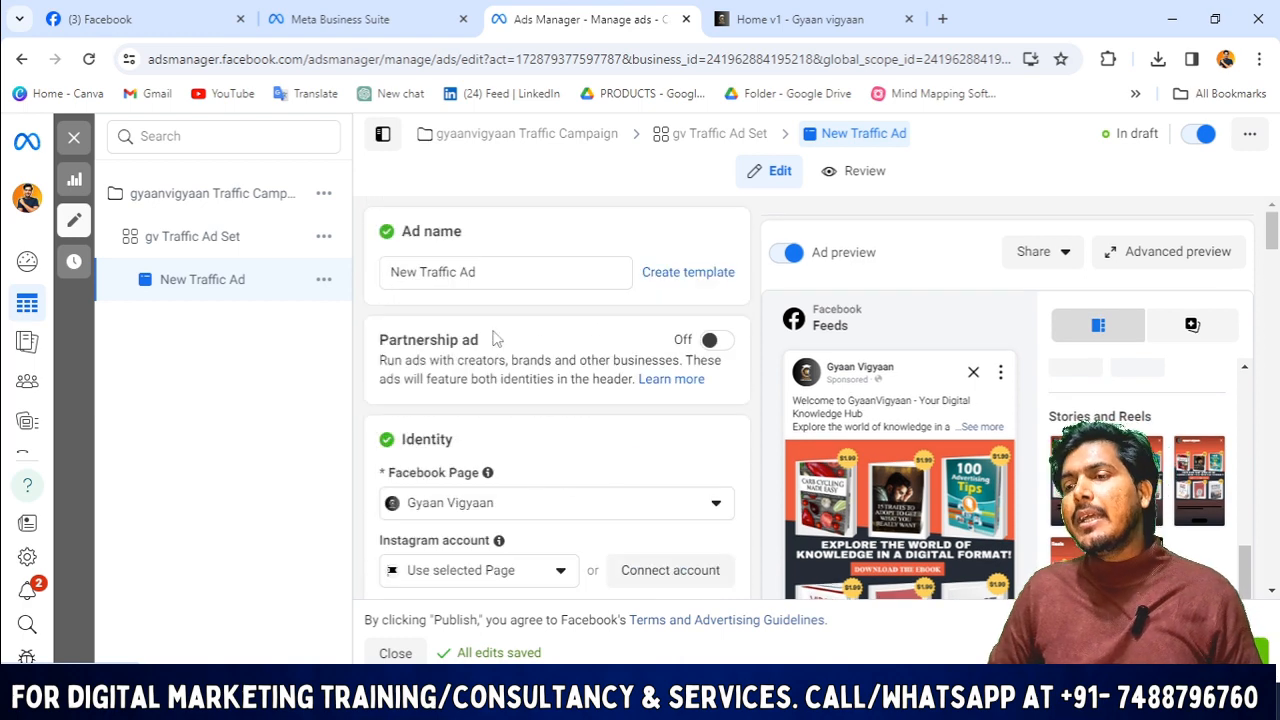
{"action": "scroll", "coordinate": [900, 380], "scroll_direction": "down", "scroll_amount": 6}
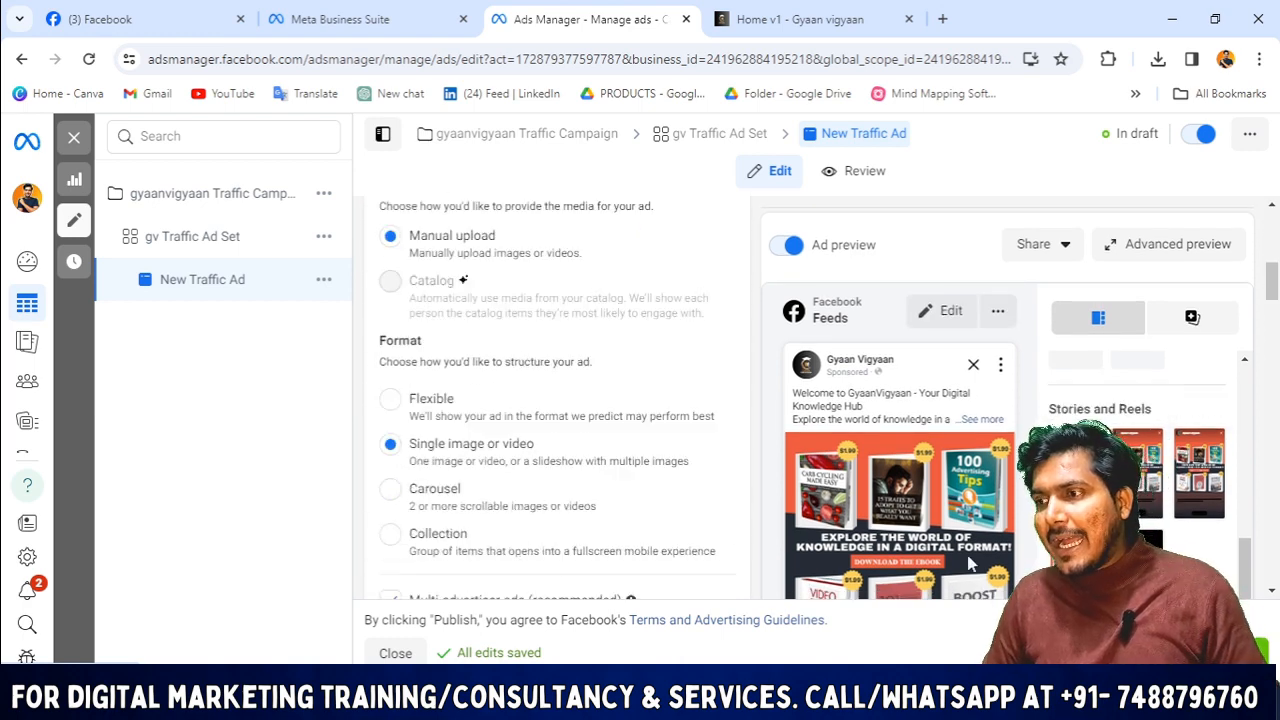
- Open the advanced preview, compare how the ad appears in Facebook Feeds, Instagram Feed and Instagram Profile feed, and close it
{"action": "left_click", "coordinate": [1175, 248]}
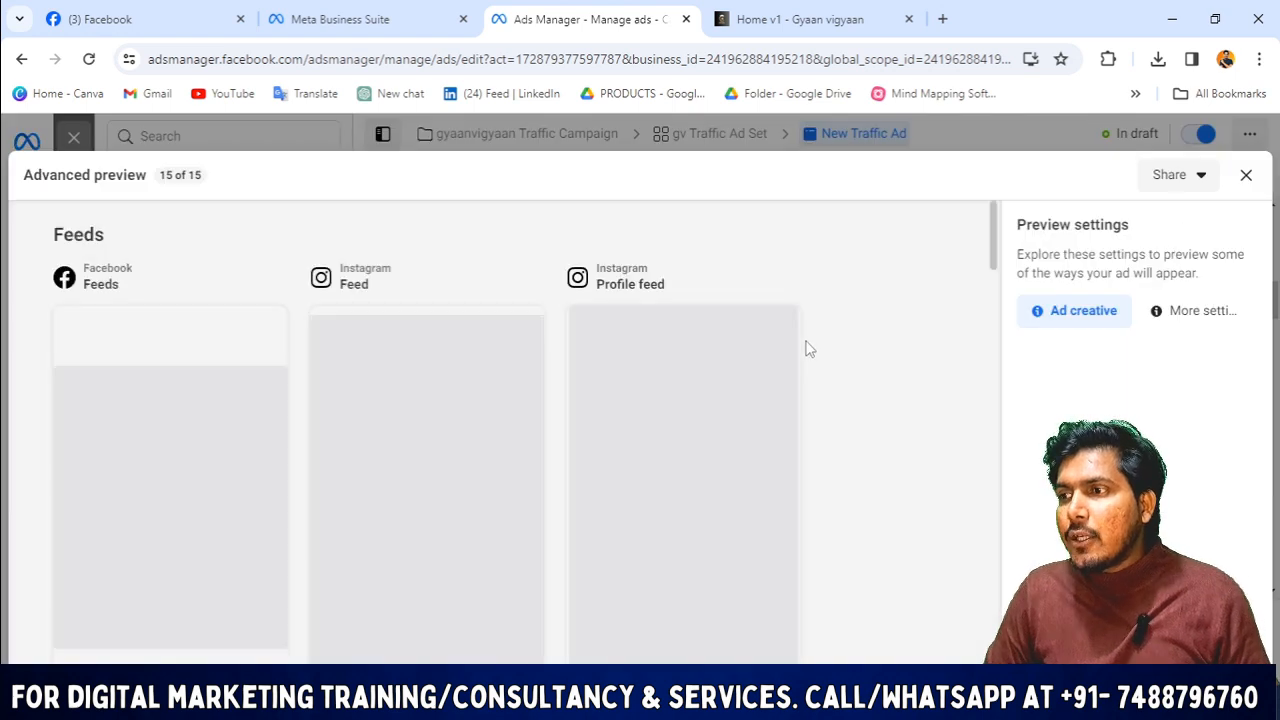
{"action": "scroll", "coordinate": [571, 457], "scroll_direction": "down", "scroll_amount": 2}
{"action": "scroll", "coordinate": [240, 402], "scroll_direction": "up", "scroll_amount": 2}
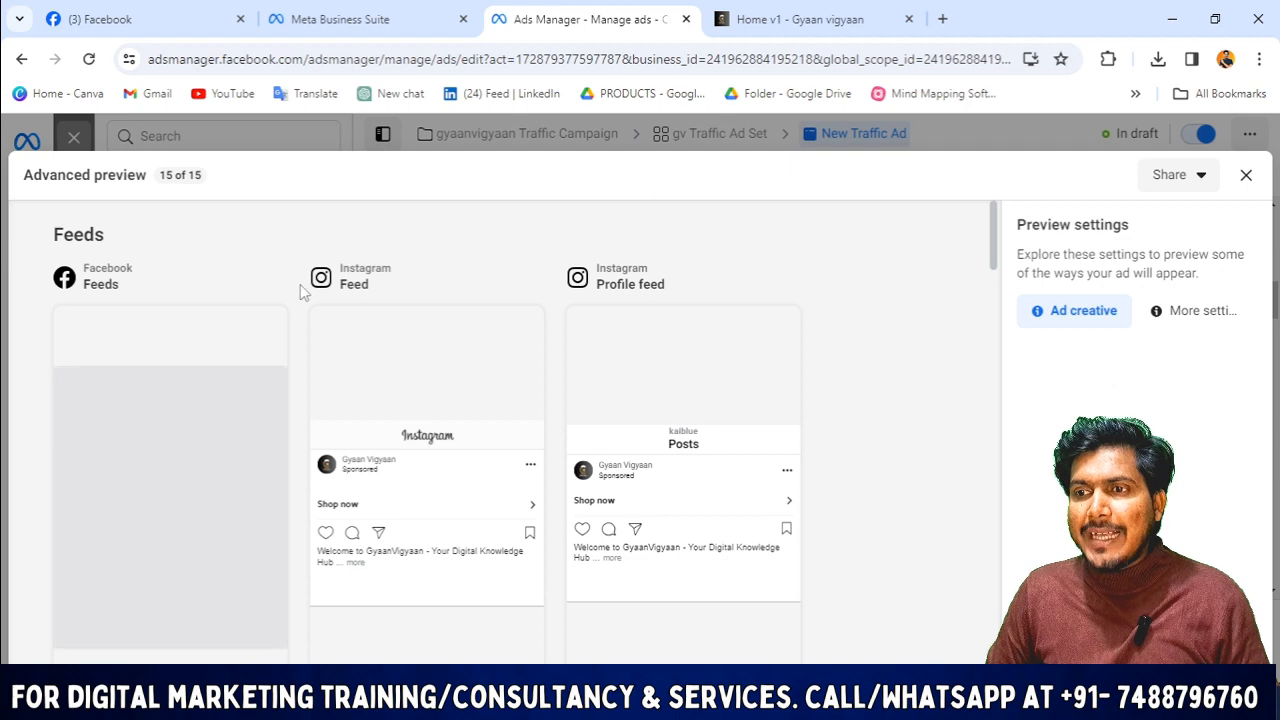
{"action": "scroll", "coordinate": [410, 285], "scroll_direction": "down", "scroll_amount": 2}
{"action": "scroll", "coordinate": [520, 300], "scroll_direction": "up", "scroll_amount": 2}
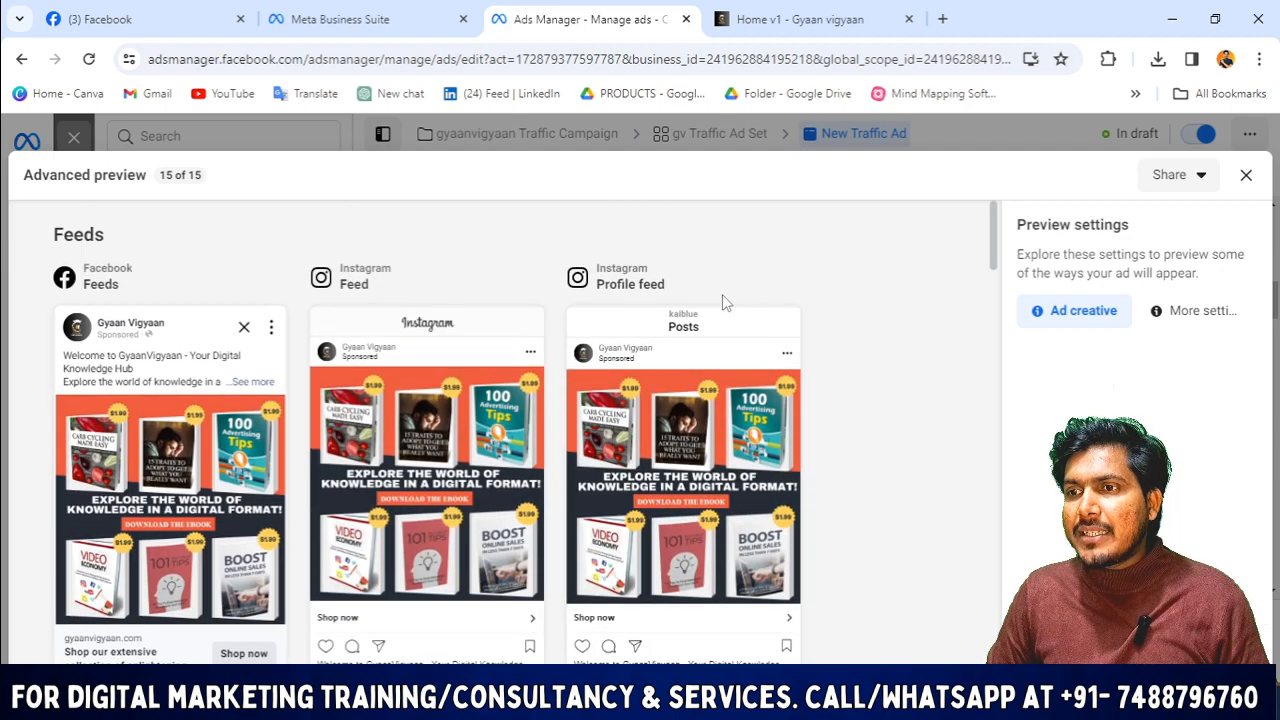
{"action": "scroll", "coordinate": [674, 306], "scroll_direction": "down", "scroll_amount": 3}
{"action": "scroll", "coordinate": [258, 566], "scroll_direction": "up", "scroll_amount": 2}
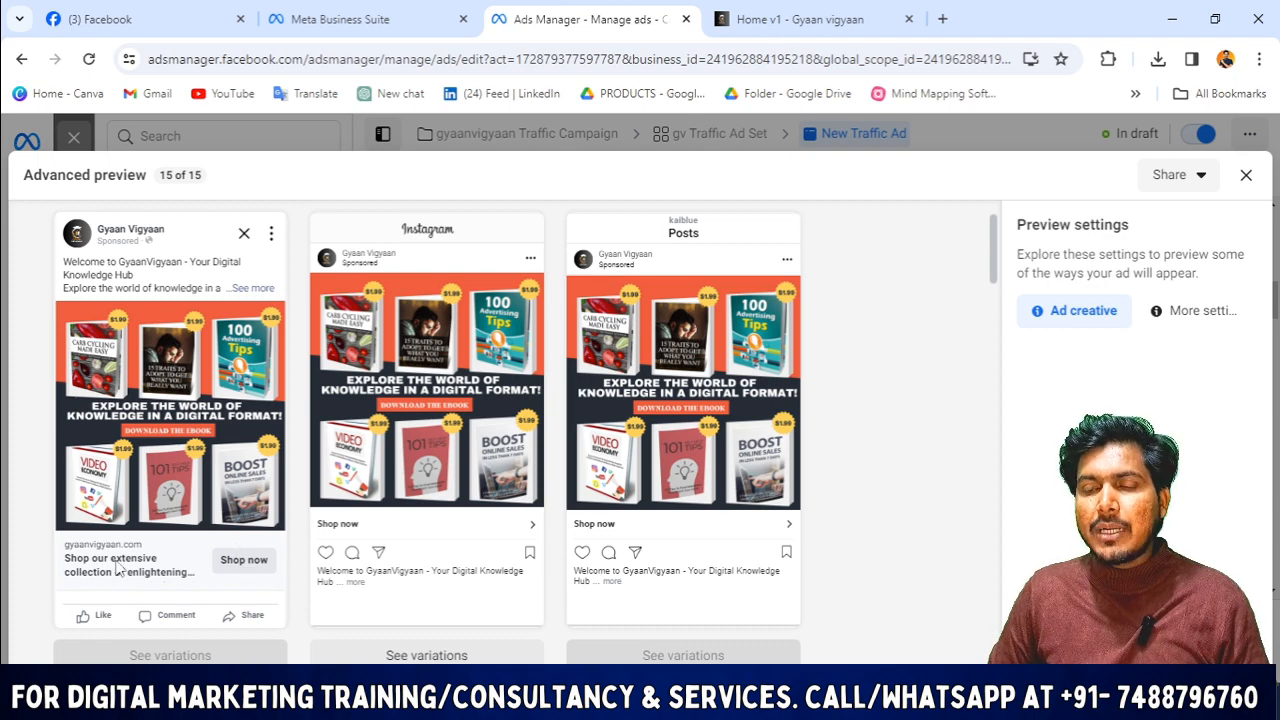
{"action": "left_click", "coordinate": [1246, 176]}
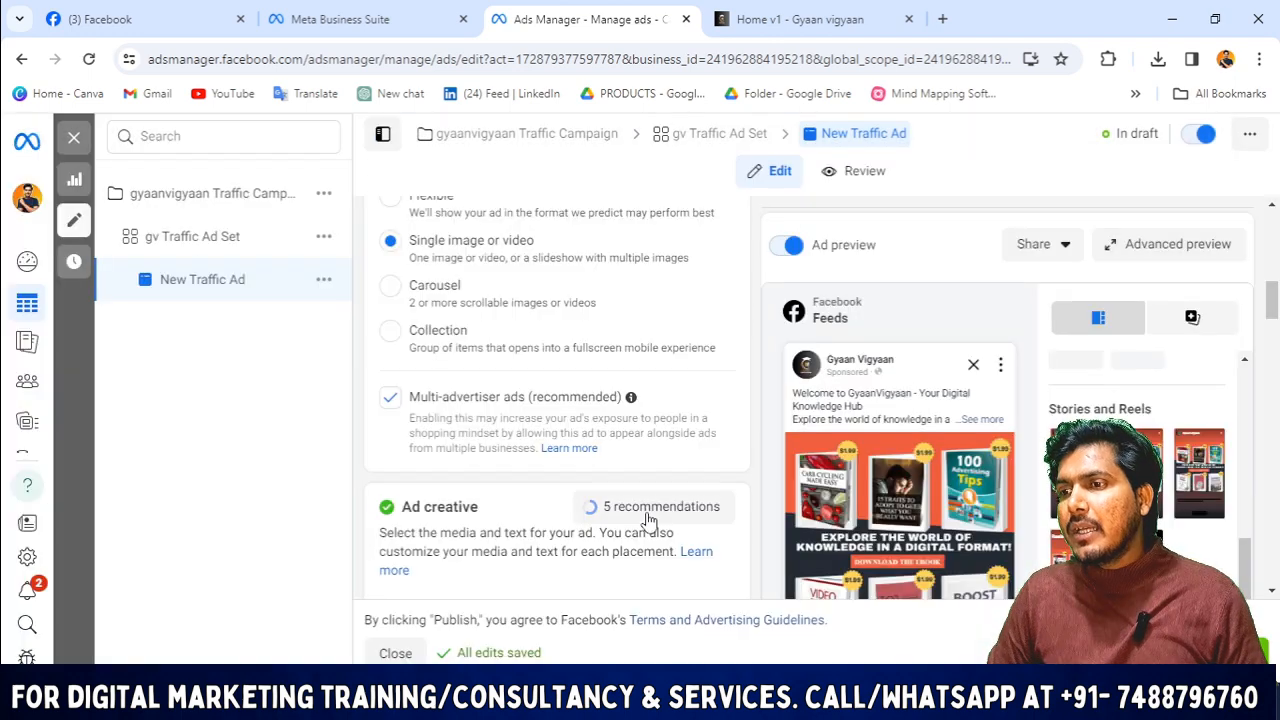
- Publish New Traffic Ad and go to the list of campaigns
{"action": "scroll", "coordinate": [365, 432], "scroll_direction": "up", "scroll_amount": 5}
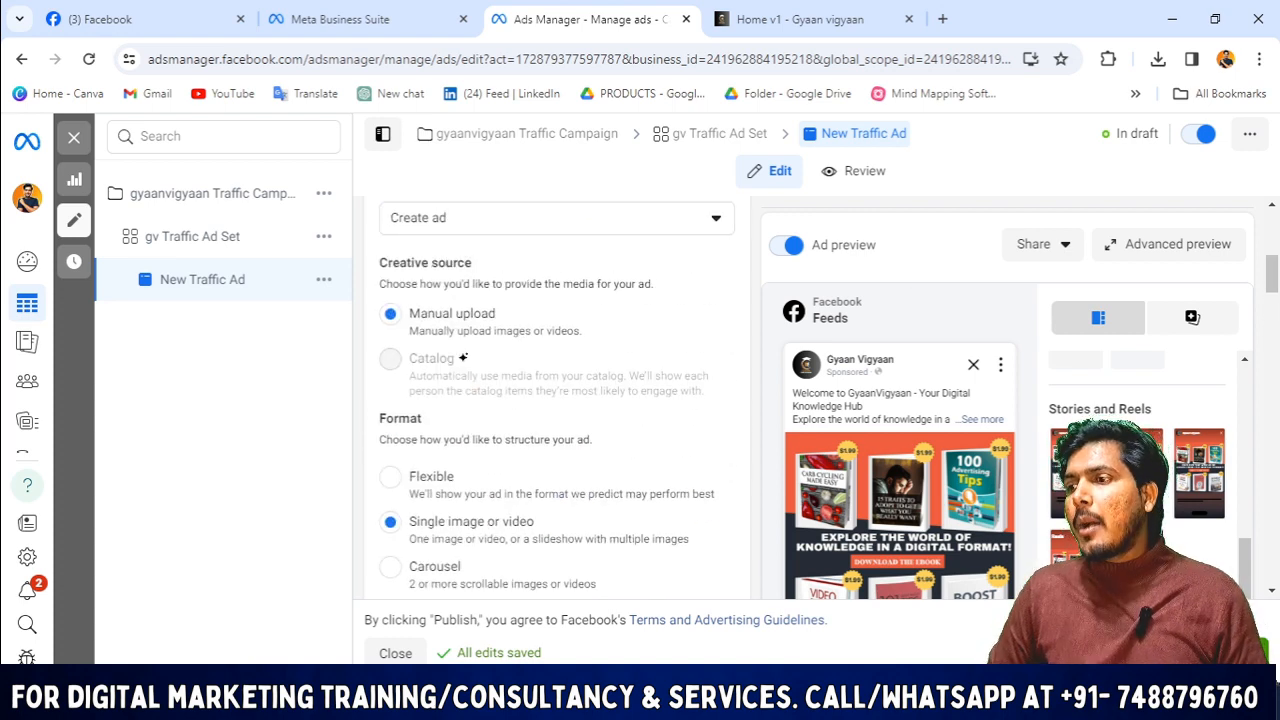
{"action": "left_click", "coordinate": [1232, 653]}
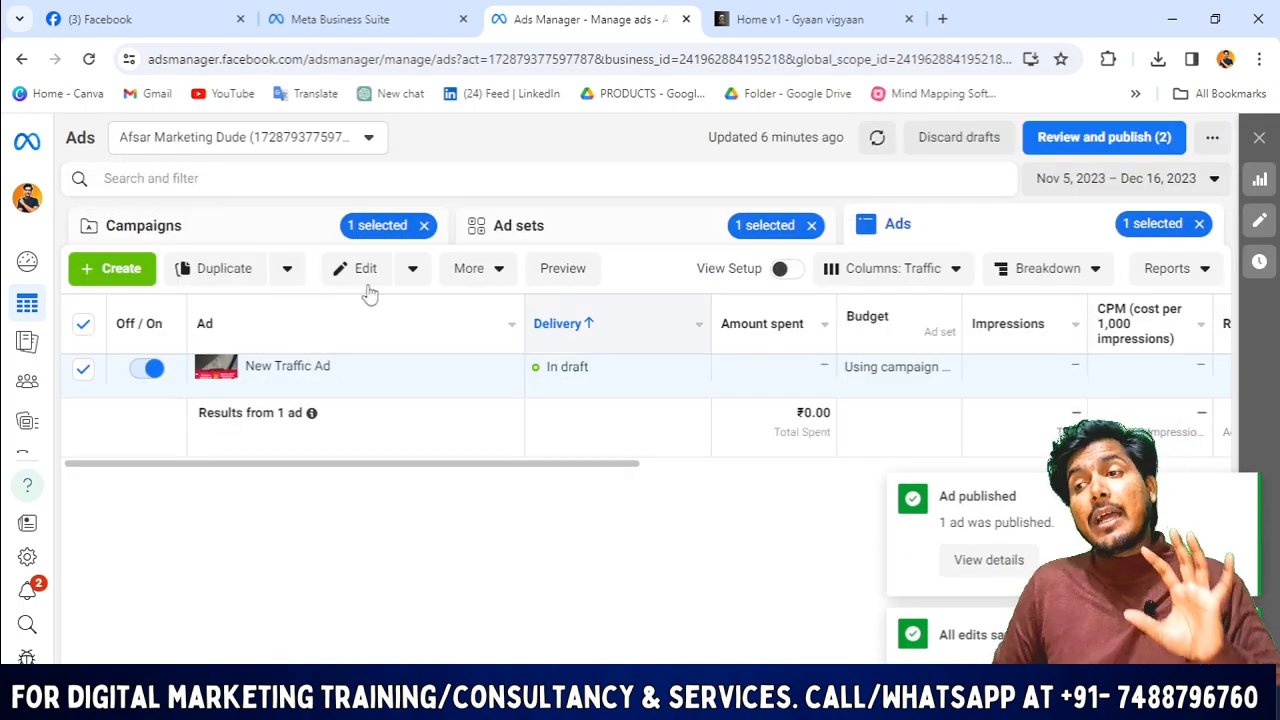
{"action": "left_click", "coordinate": [143, 226]}
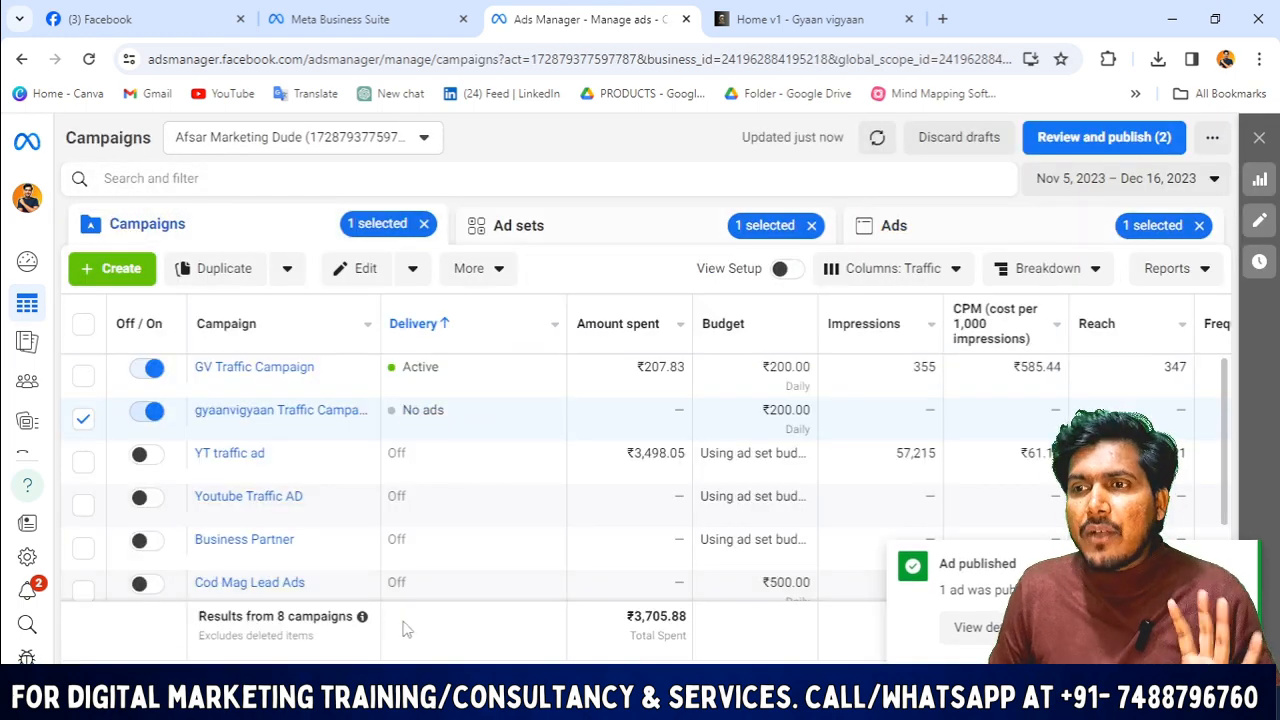
- Open the gyaanvigyaan Traffic Campaign and its gv Traffic Ad Set to check the delivery status of New Traffic Ad
{"action": "left_click", "coordinate": [82, 420]}
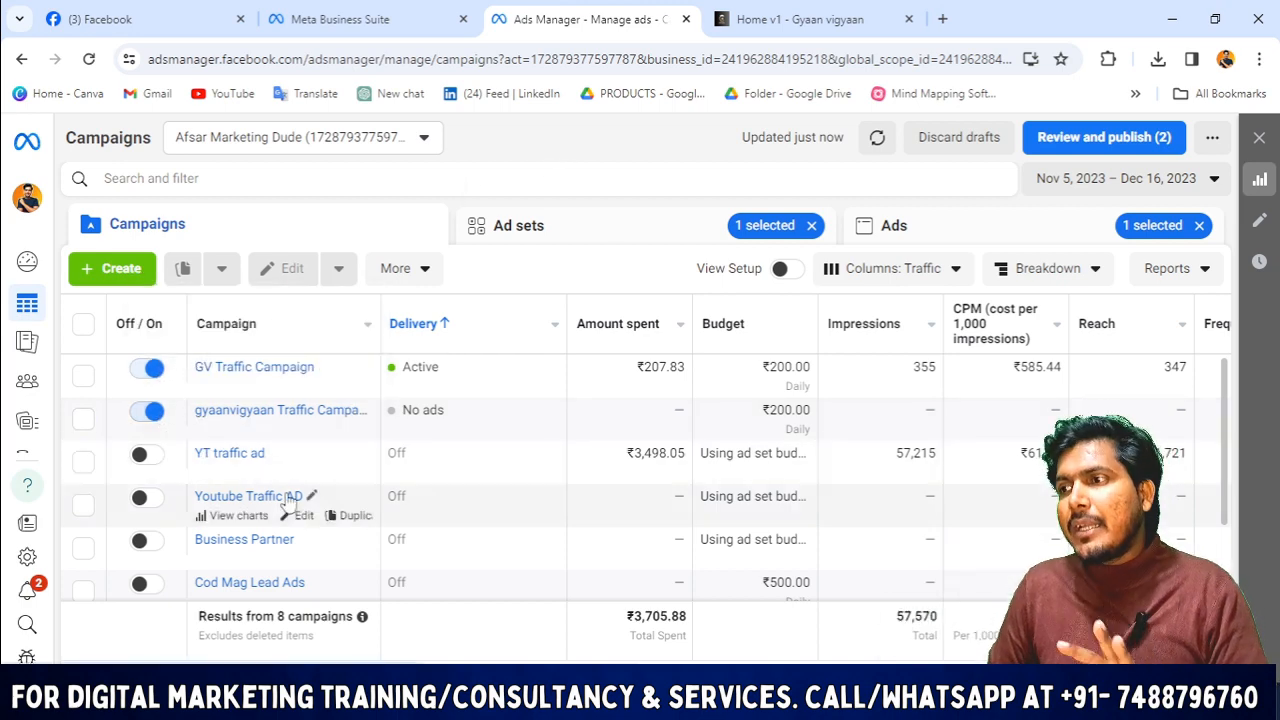
{"action": "left_click", "coordinate": [238, 418]}
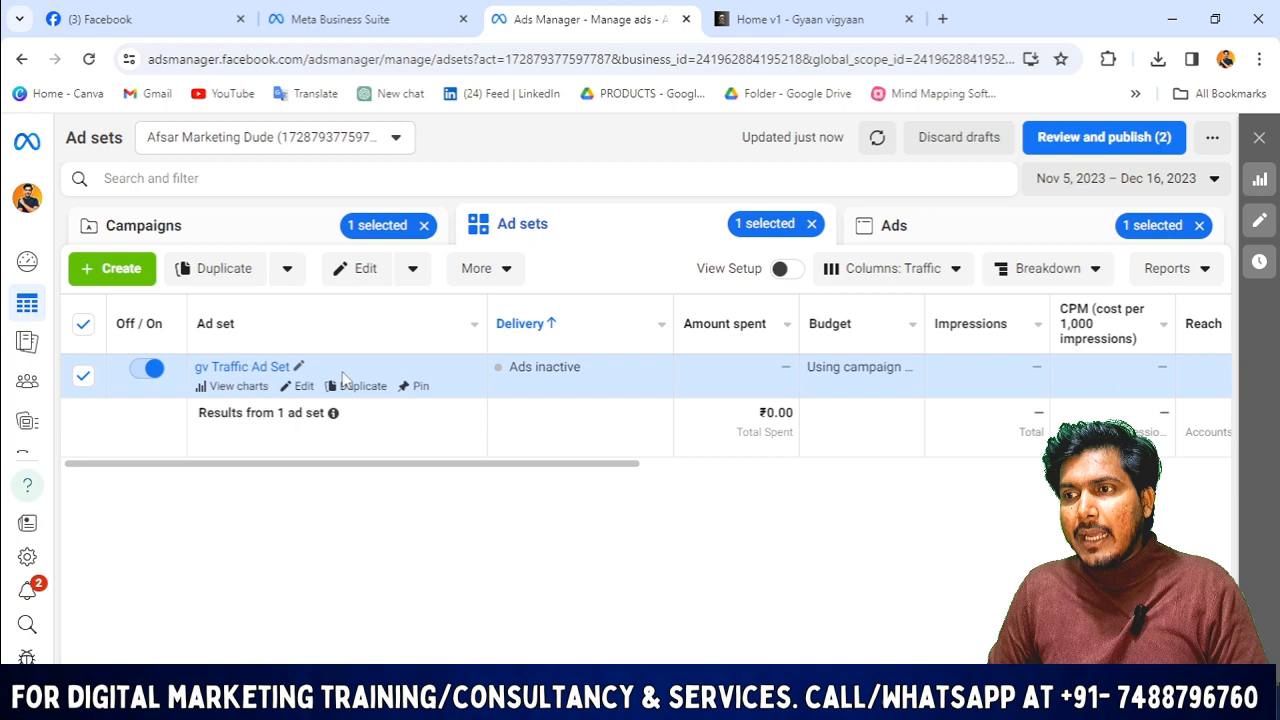
{"action": "left_click", "coordinate": [240, 367]}
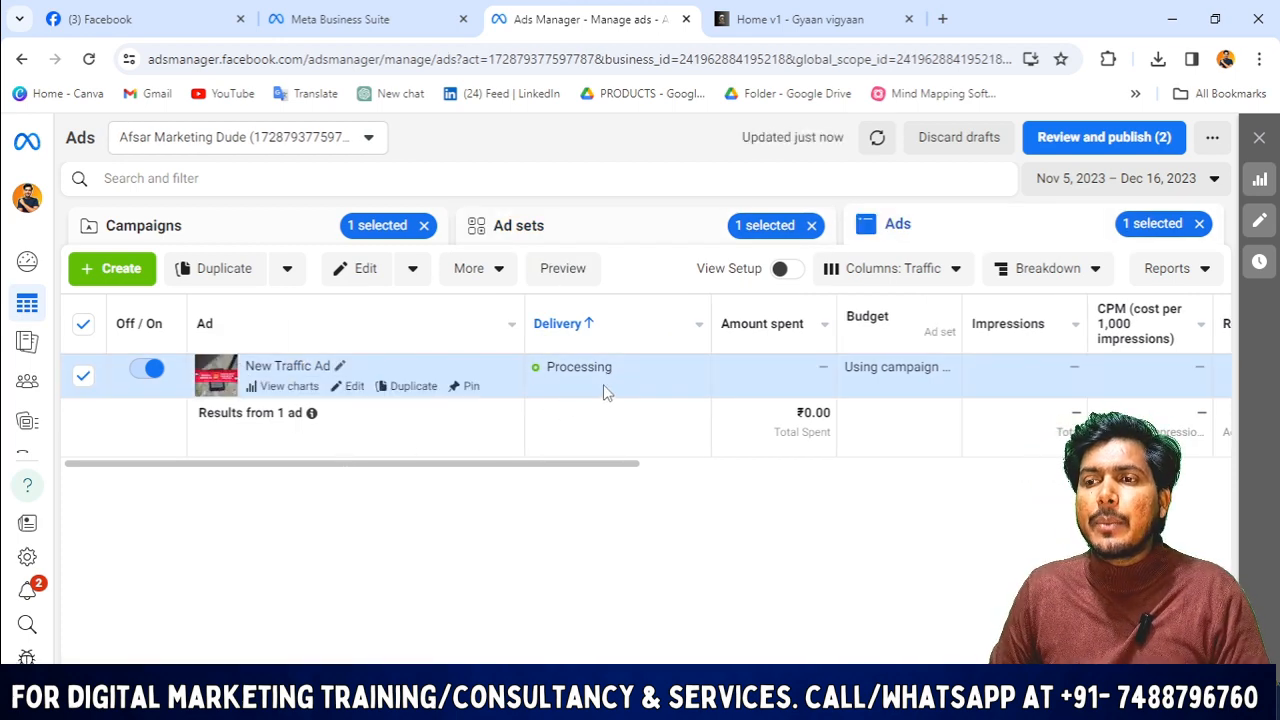
{"action": "left_click_drag", "start_coordinate": [628, 371], "coordinate": [532, 377]}
{"action": "left_click", "coordinate": [646, 551]}
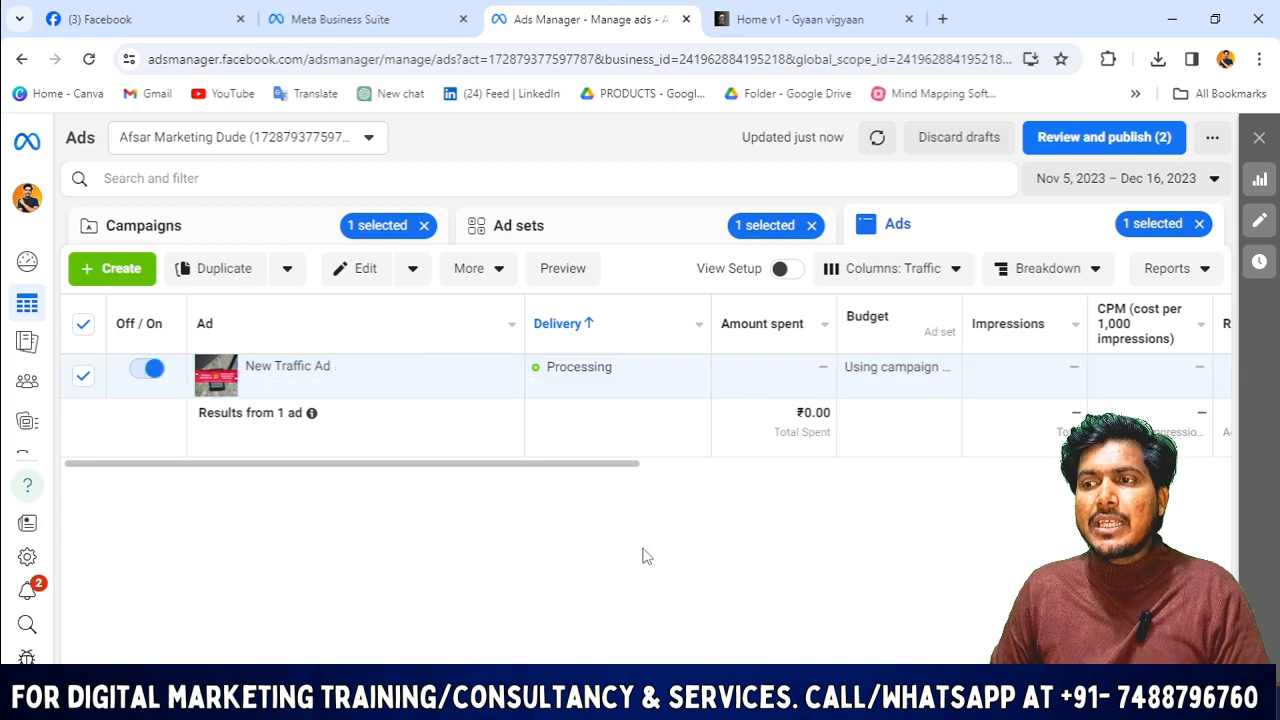
- Refresh the ads table, deselect New Traffic Ad, and return to the campaigns list to check the campaign's delivery
{"action": "left_click", "coordinate": [877, 139]}
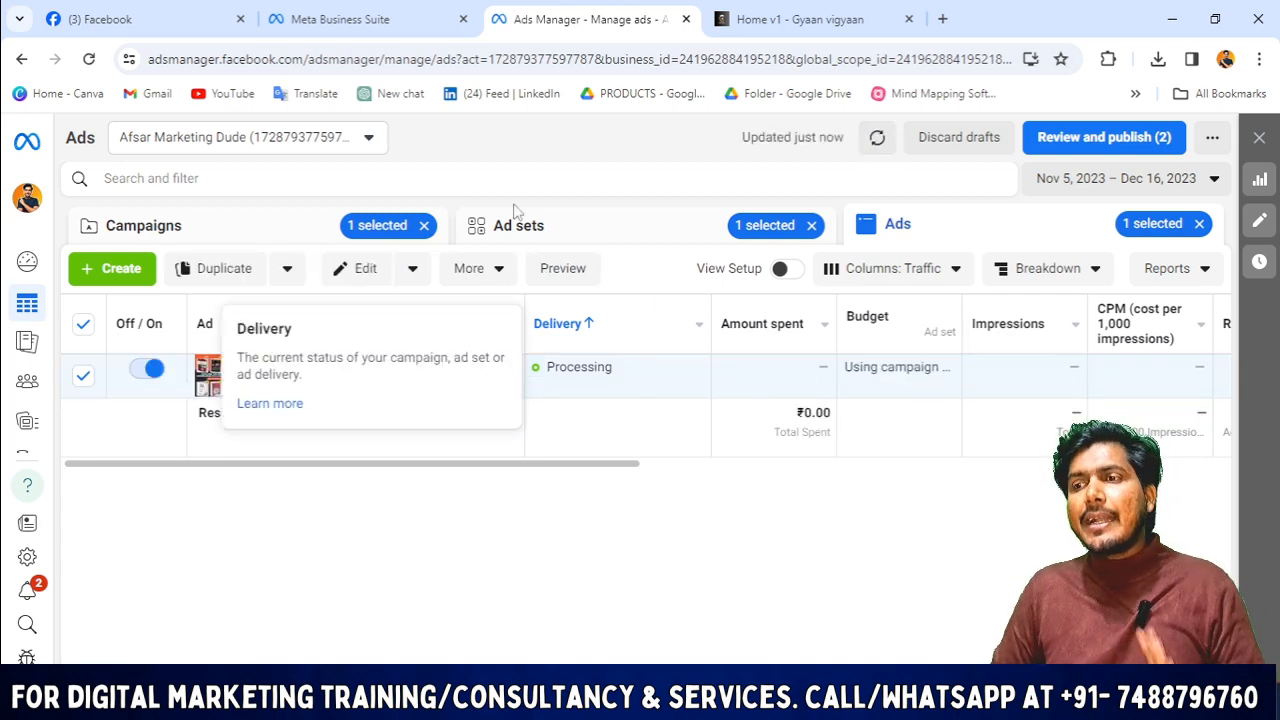
{"action": "left_click", "coordinate": [82, 377]}
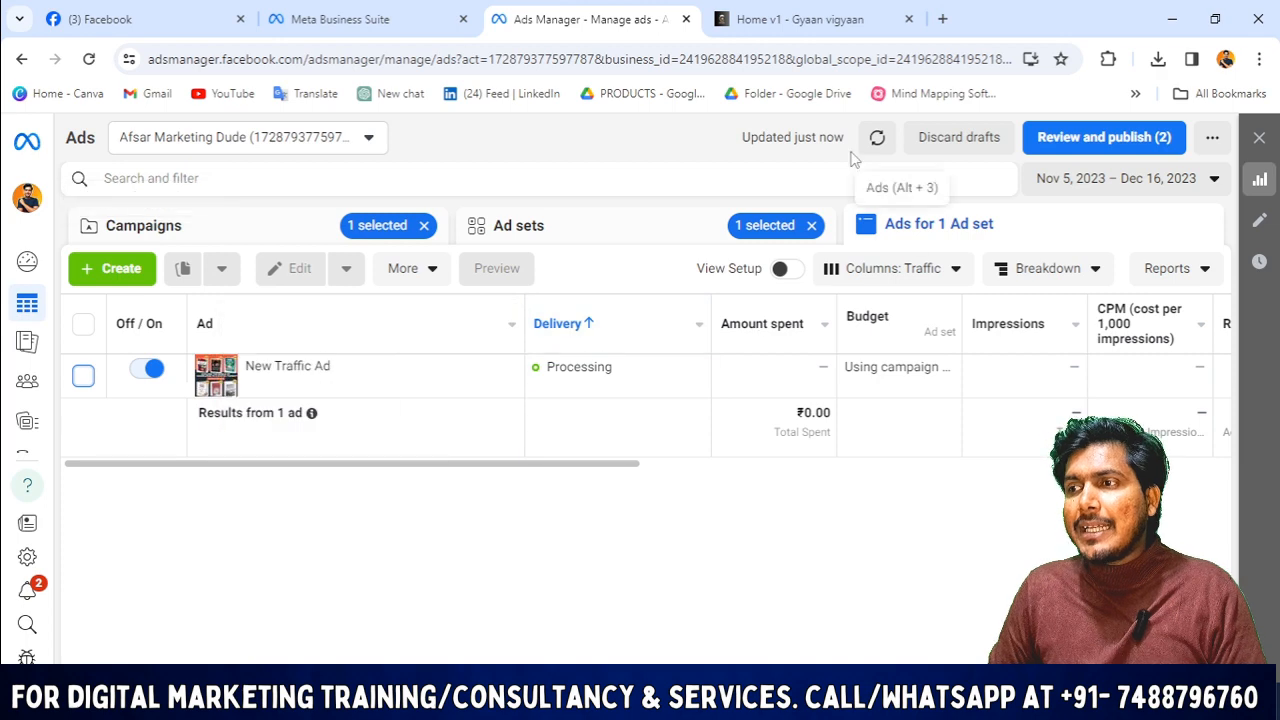
{"action": "left_click", "coordinate": [877, 137]}
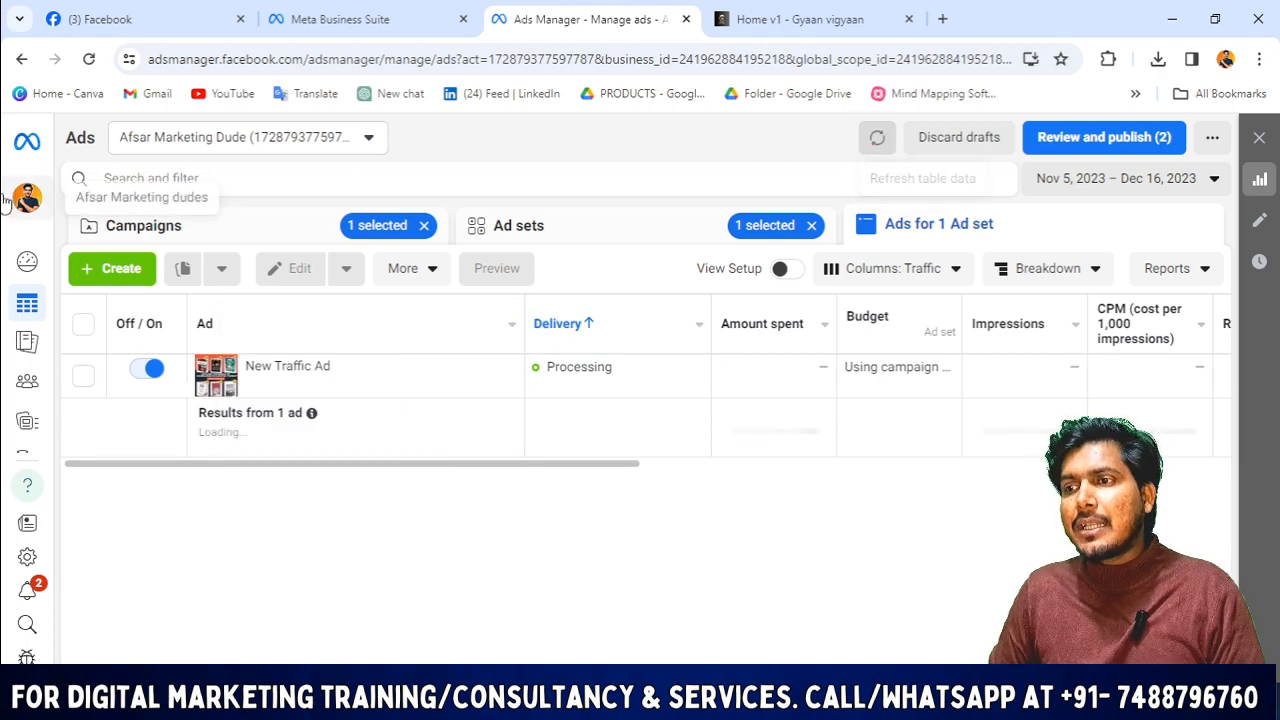
{"action": "left_click", "coordinate": [130, 226]}
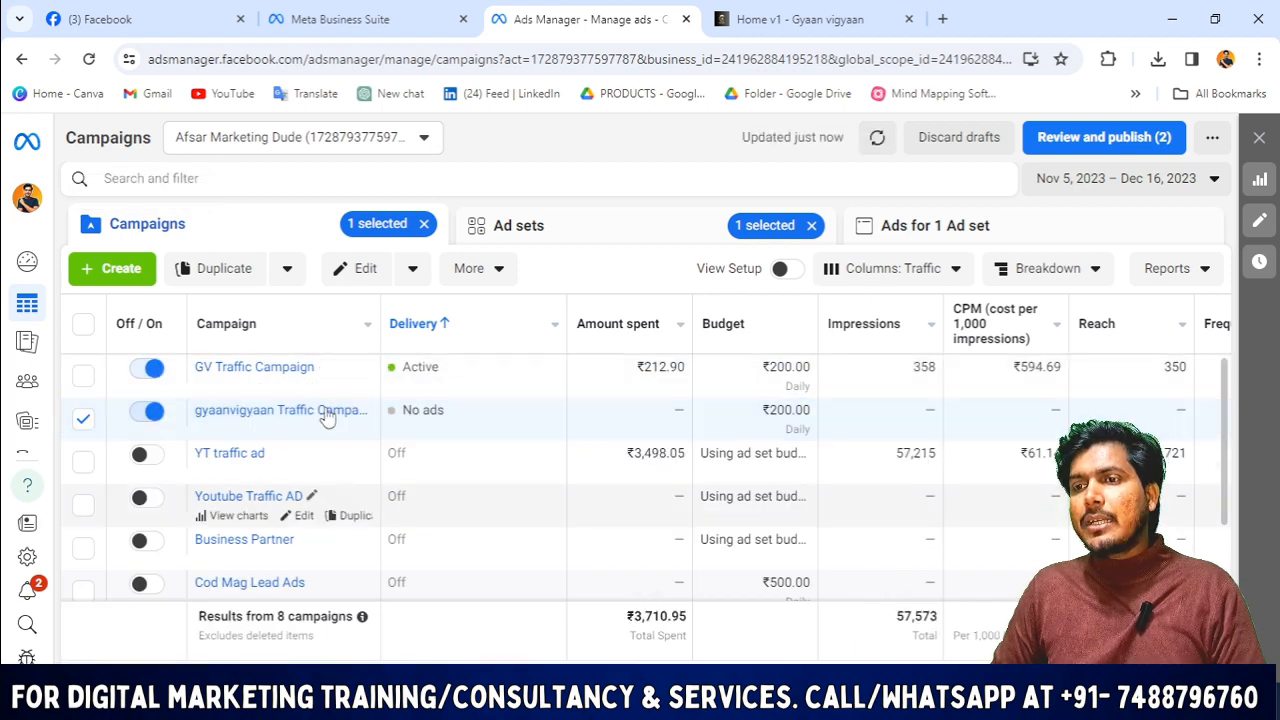